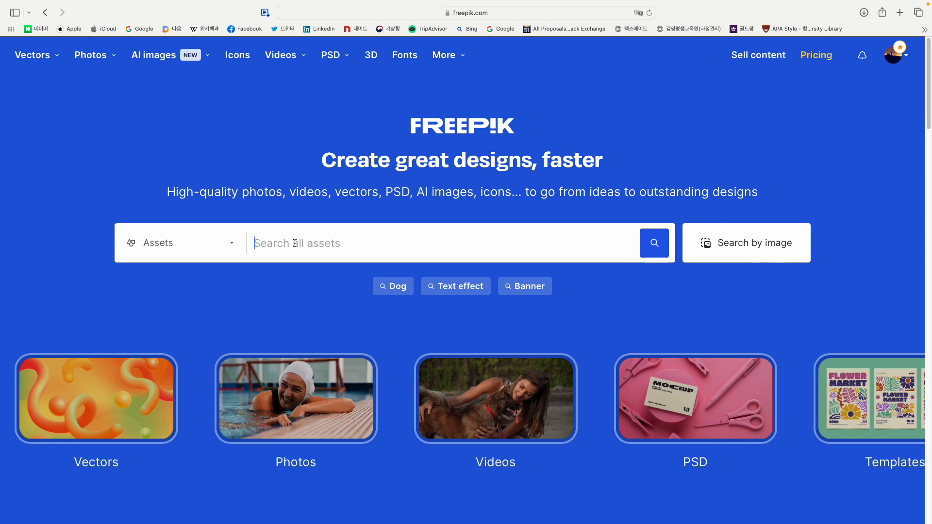
- Search all assets for "happy new year 2024 dragon"
type("hap")
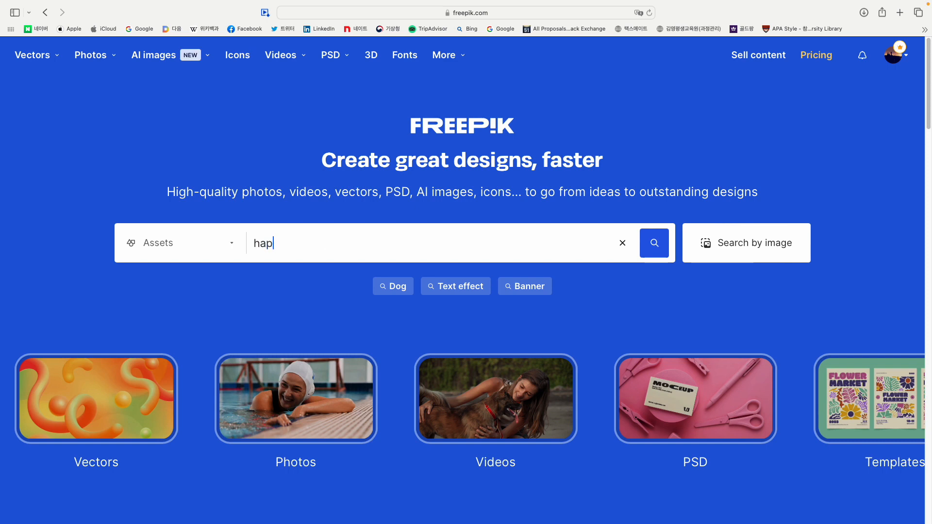
type("py new year 2024")
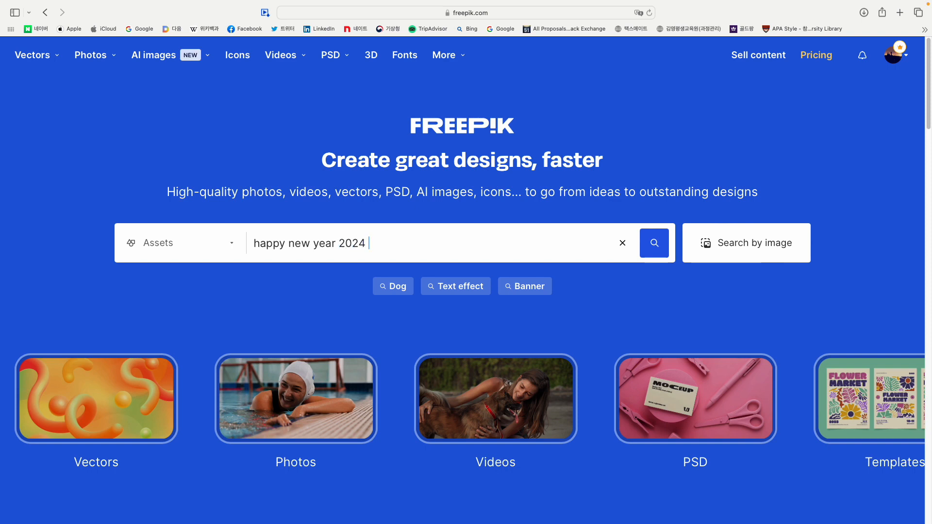
type(" dragon")
left_click(664, 245)
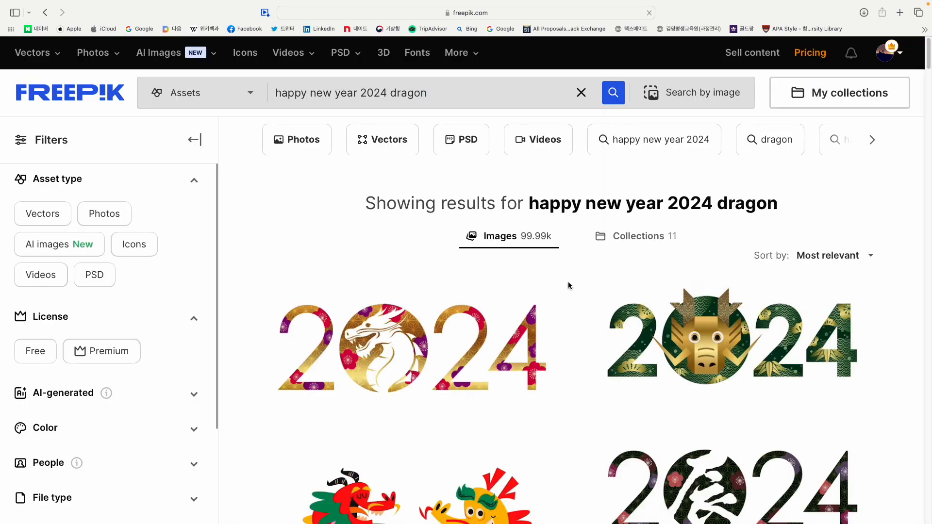
- Find the black and white "Happy Year of the Dragon" line-art vector among the results and download it
scroll(569, 285, "down", 15)
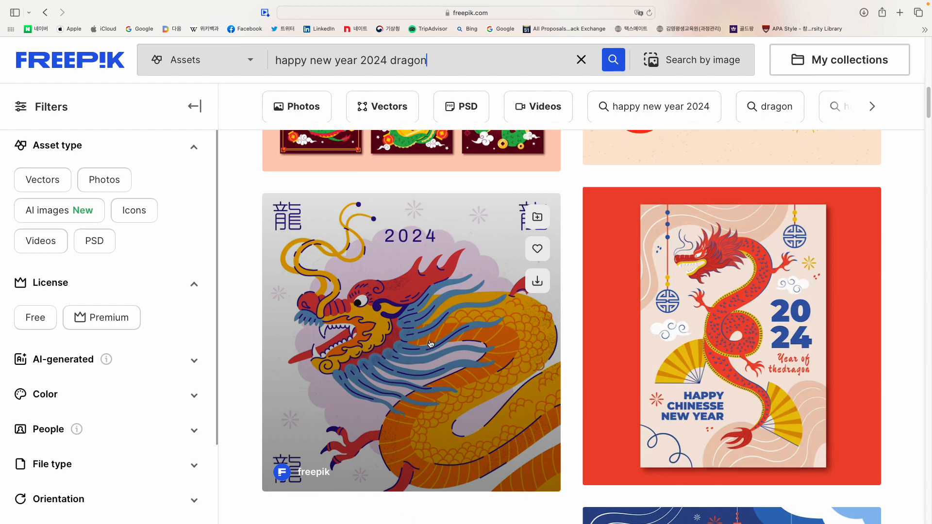
scroll(430, 344, "down", 10)
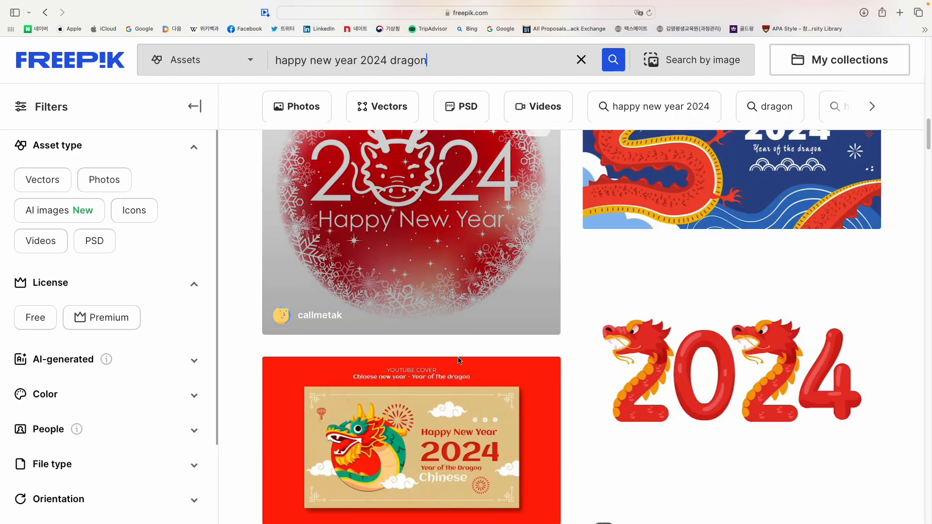
scroll(437, 349, "down", 10)
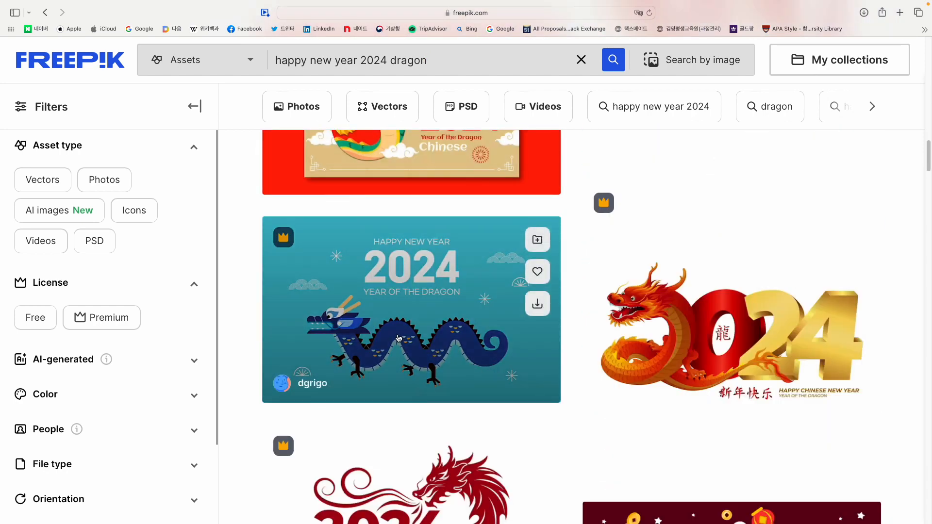
scroll(435, 350, "down", 5)
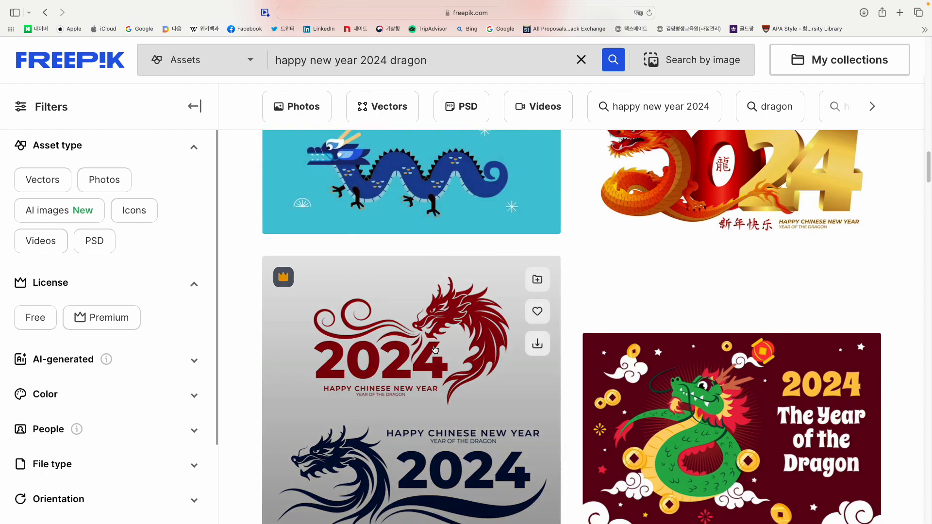
scroll(434, 349, "down", 15)
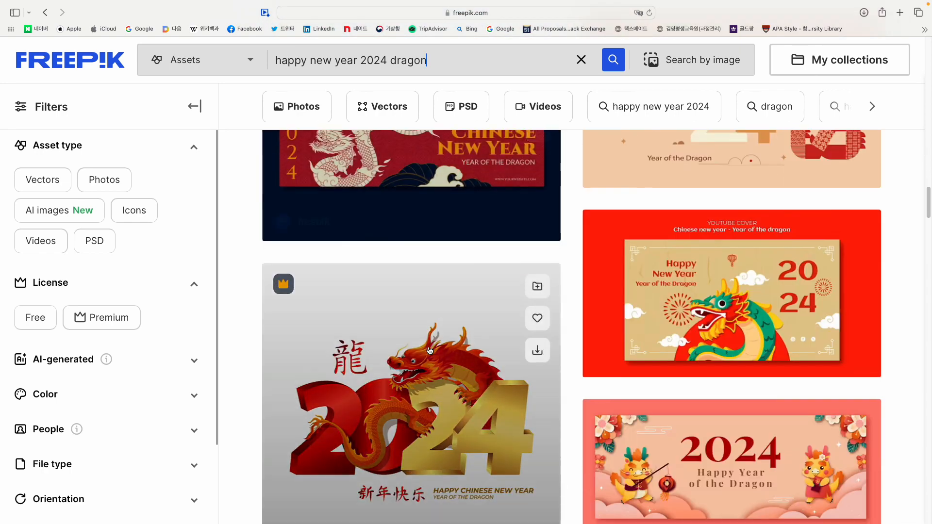
scroll(429, 350, "down", 5)
scroll(420, 348, "down", 15)
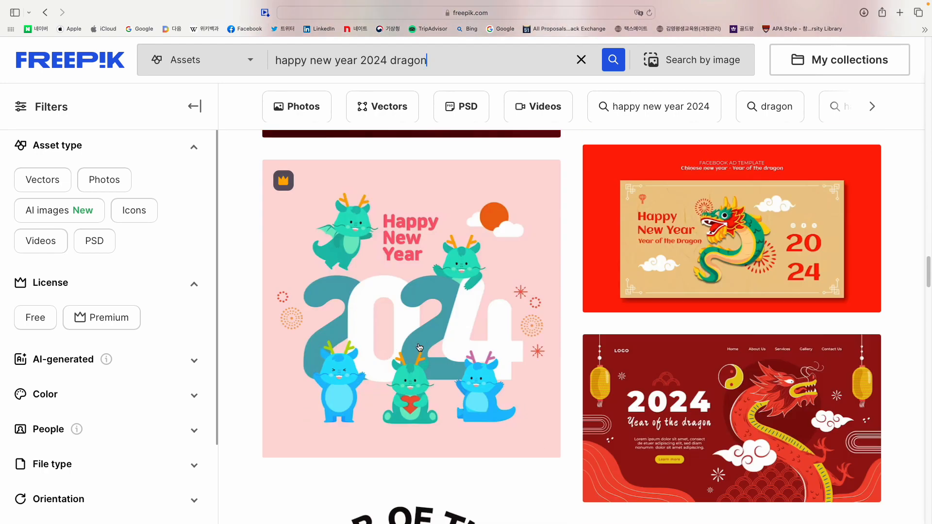
scroll(420, 348, "down", 7)
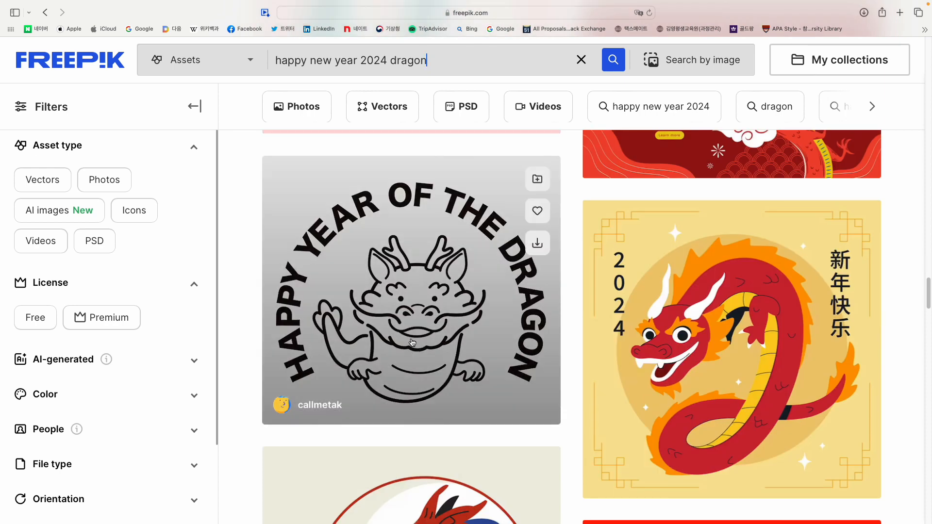
scroll(443, 382, "down", 1)
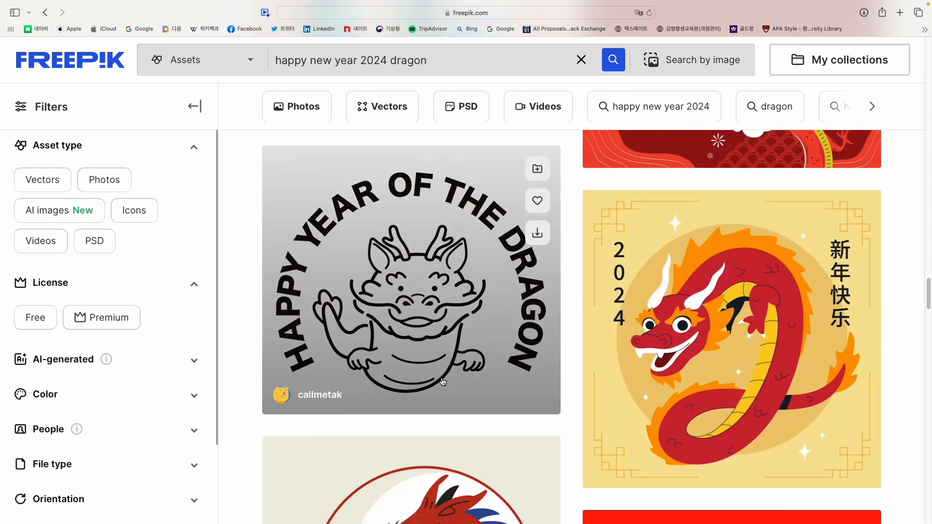
scroll(443, 382, "down", 2)
left_click(413, 292)
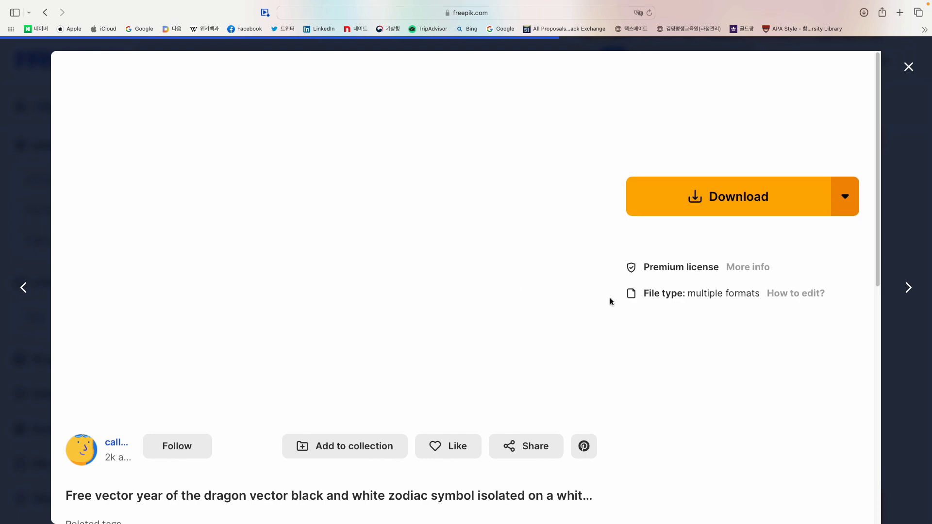
left_click(739, 202)
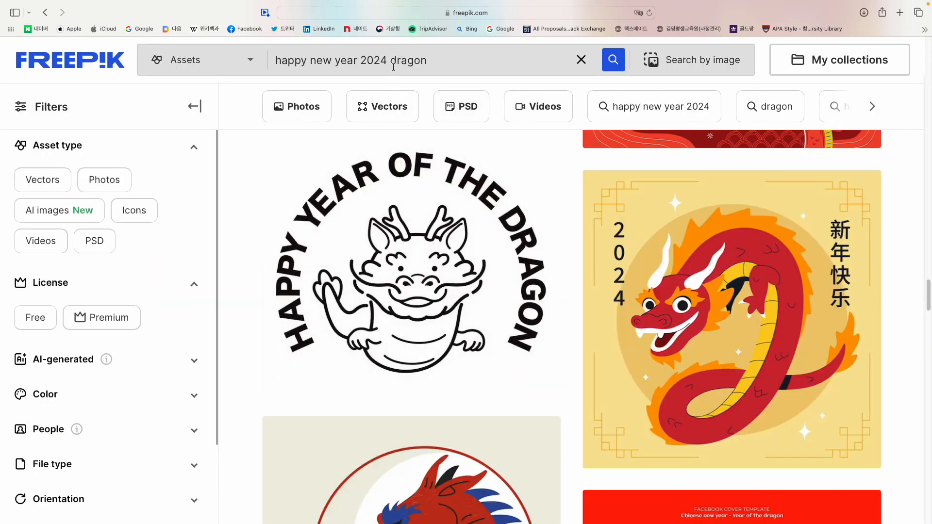
- Replace "dragon" with "Korea" in the query and search for "happy new year 2024 Korea"
left_click_drag(392, 62, 506, 71)
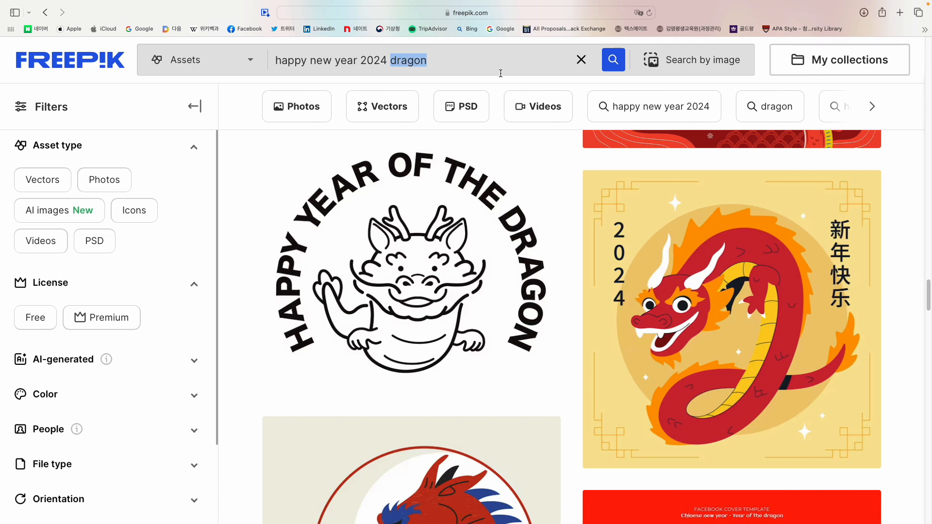
type("kore")
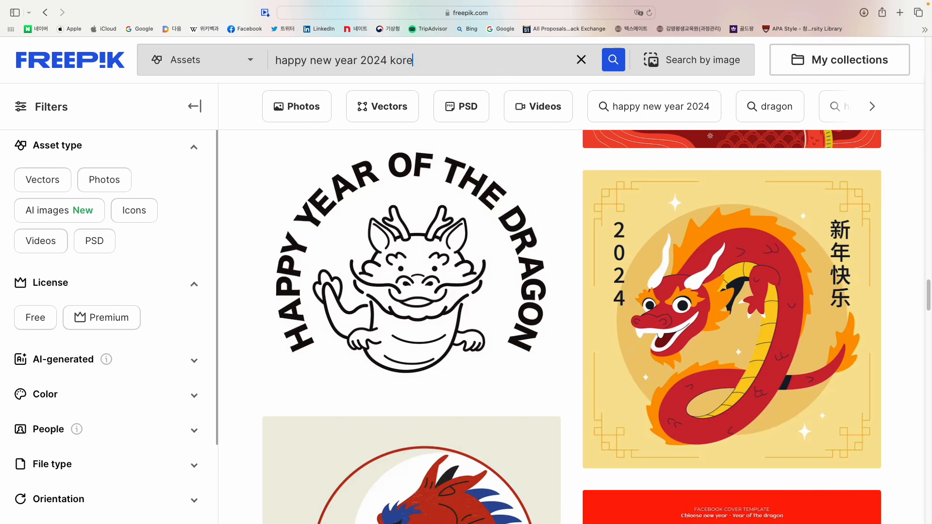
type("a")
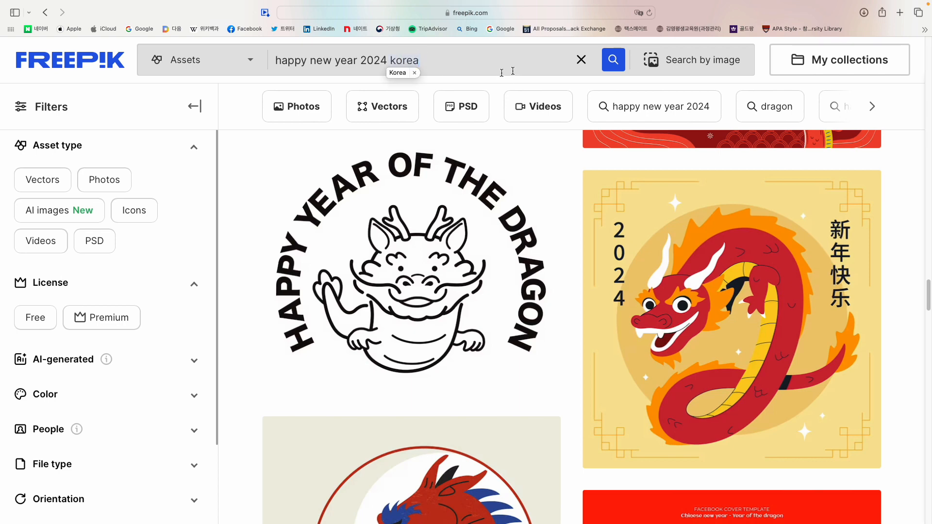
left_click(613, 62)
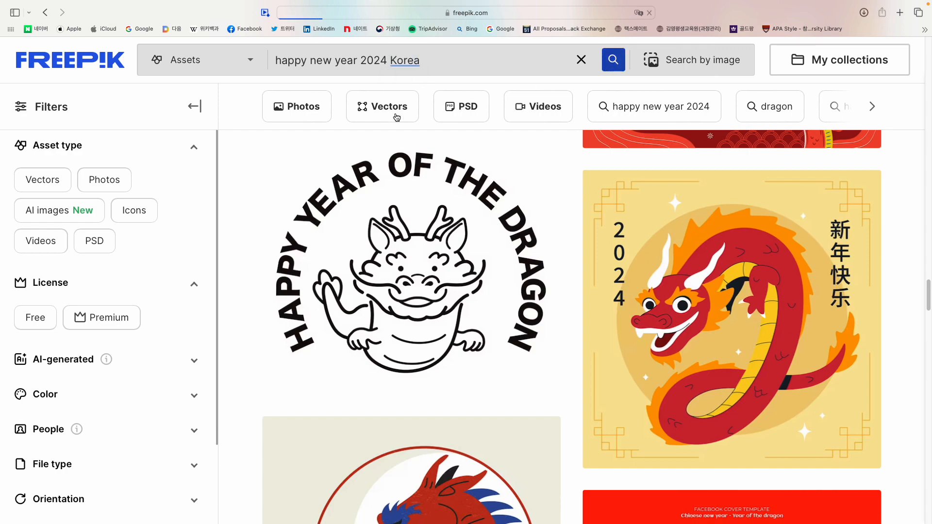
- Find the 2024 Korean handwritten New Year's greeting vector with the blue dragon face, download it and close its detail view
scroll(497, 223, "down", 10)
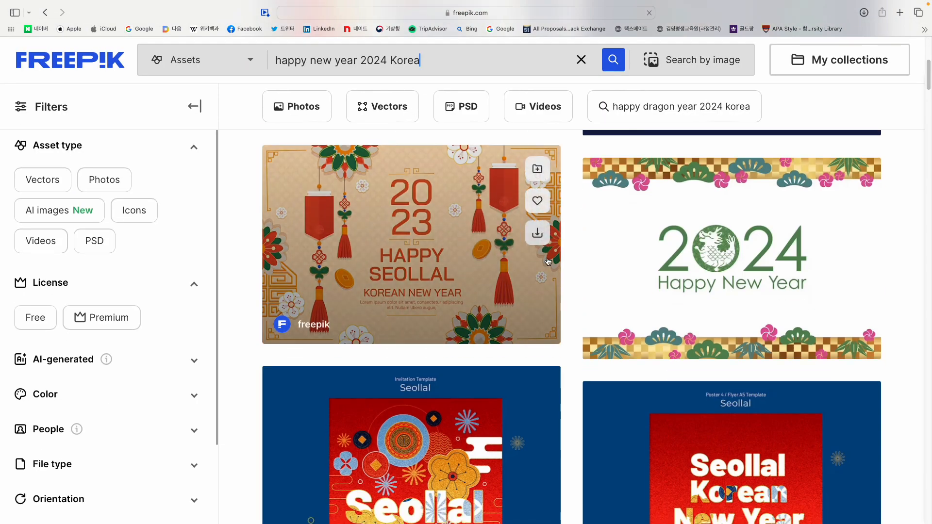
scroll(533, 279, "down", 4)
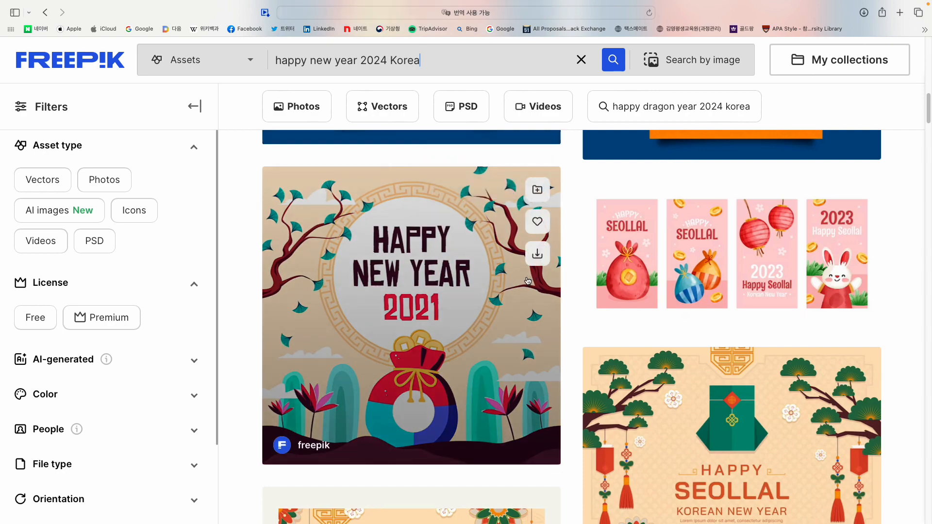
scroll(527, 281, "down", 1)
scroll(527, 282, "down", 12)
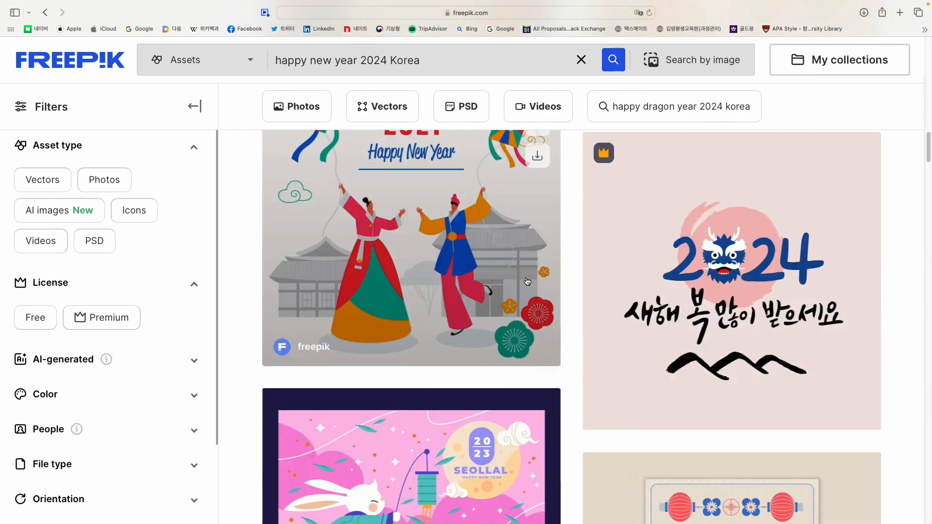
scroll(524, 291, "up", 3)
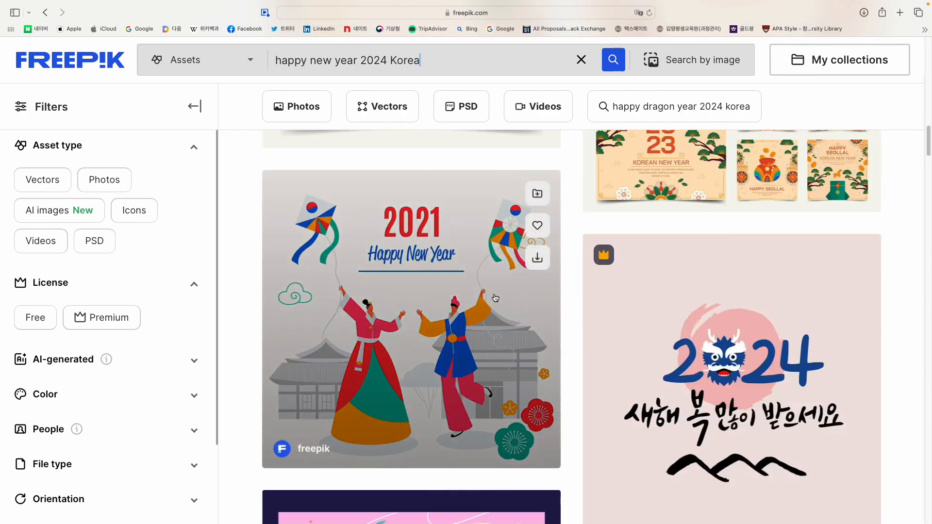
scroll(459, 302, "down", 3)
scroll(460, 303, "down", 10)
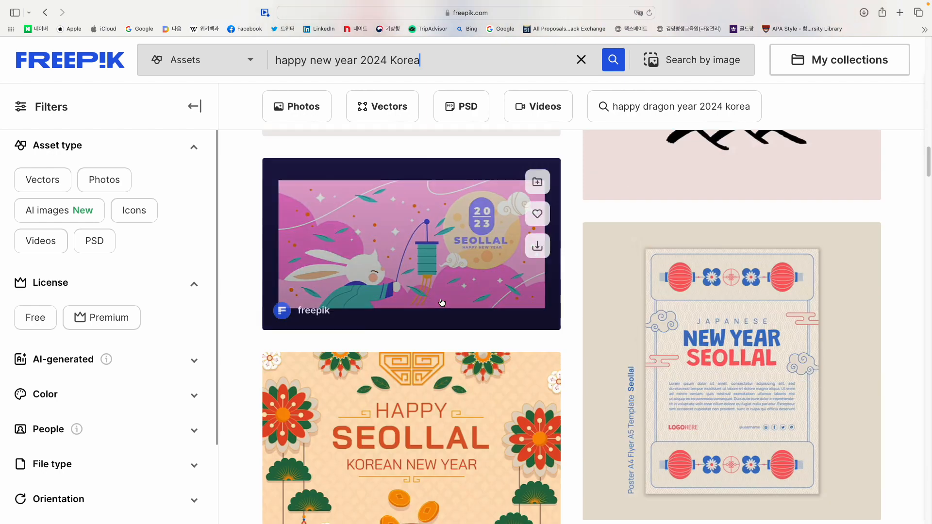
scroll(483, 302, "up", 6)
scroll(483, 302, "up", 6)
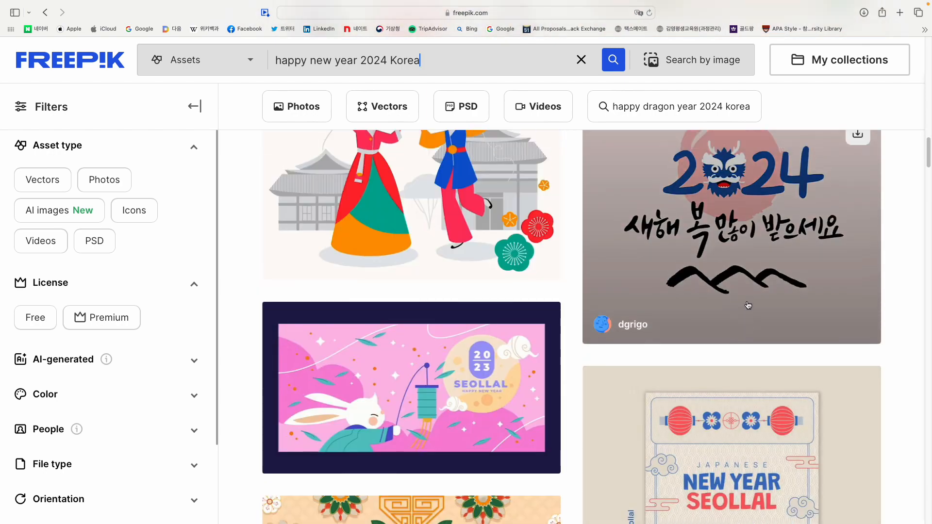
scroll(626, 176, "up", 1)
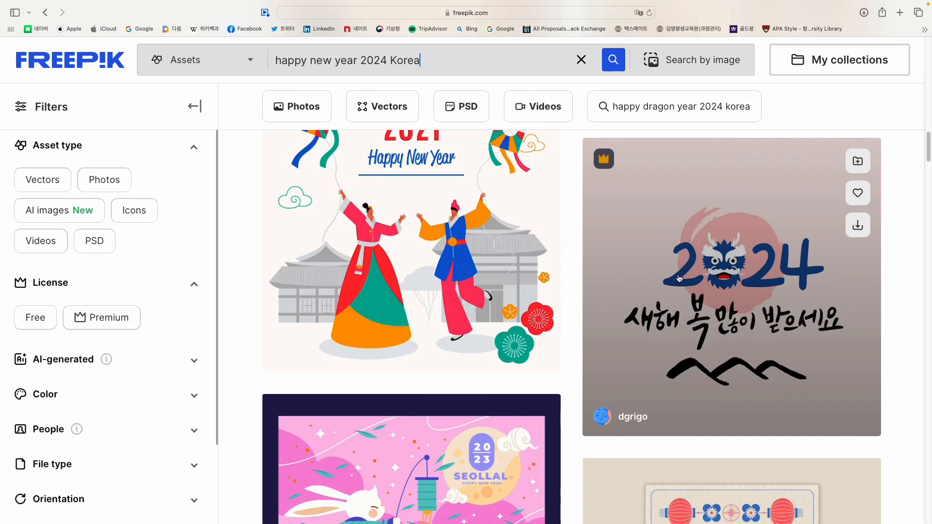
left_click(679, 278)
left_click(721, 198)
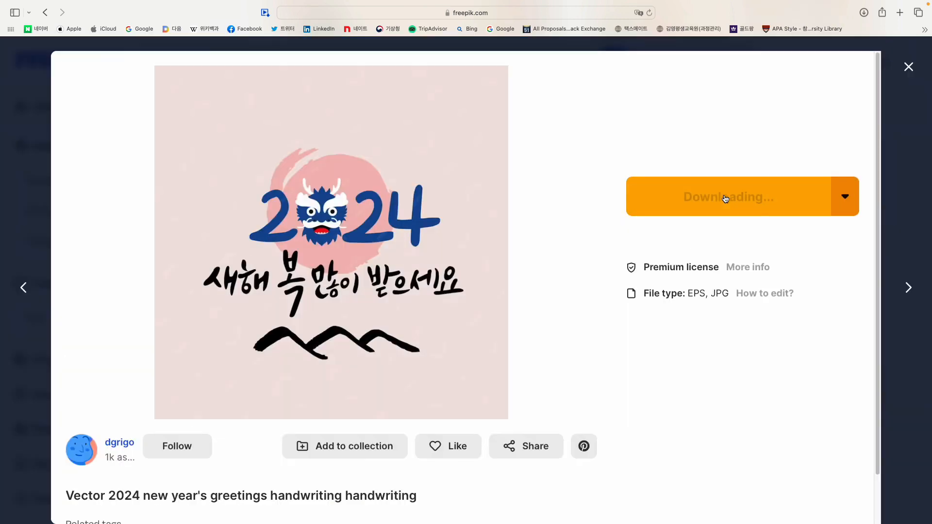
key("Escape")
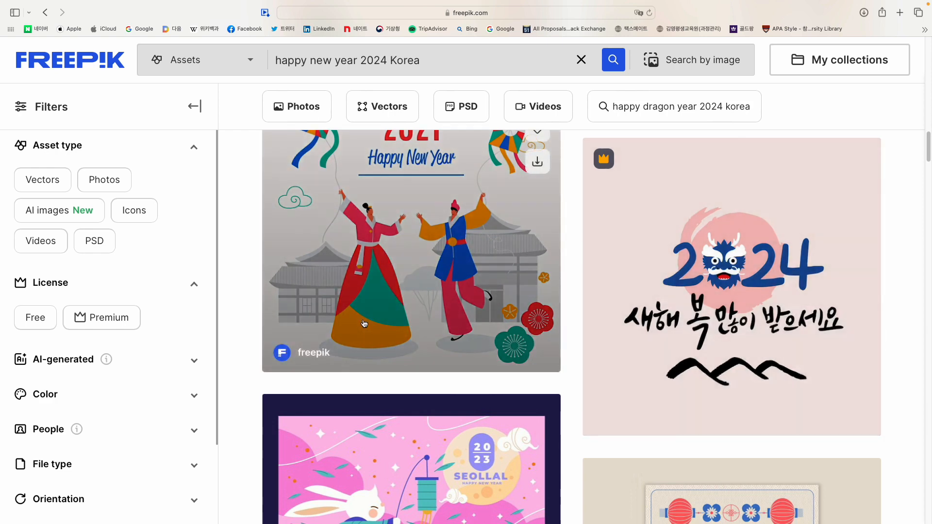
- Restrict the "happy new year 2024 Korea" results to free assets and browse them for Korean New Year illustrations
left_click(35, 319)
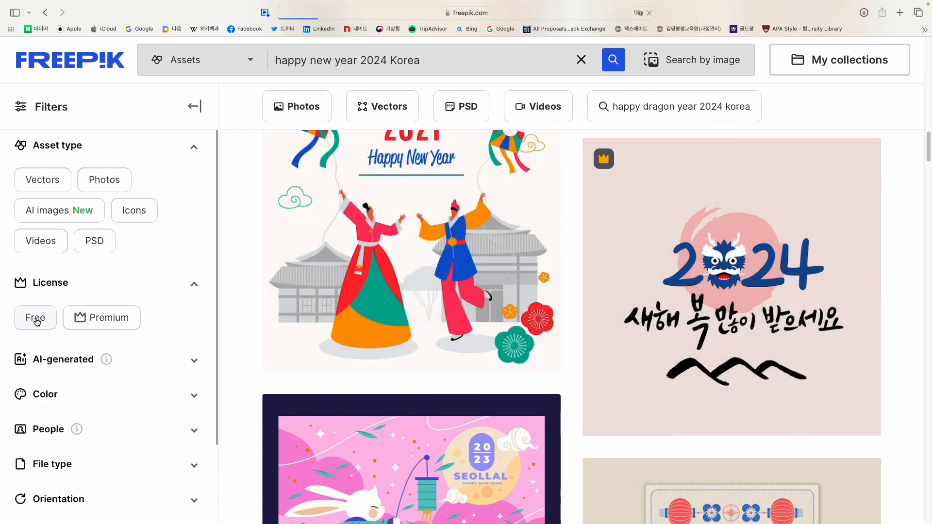
scroll(621, 371, "down", 8)
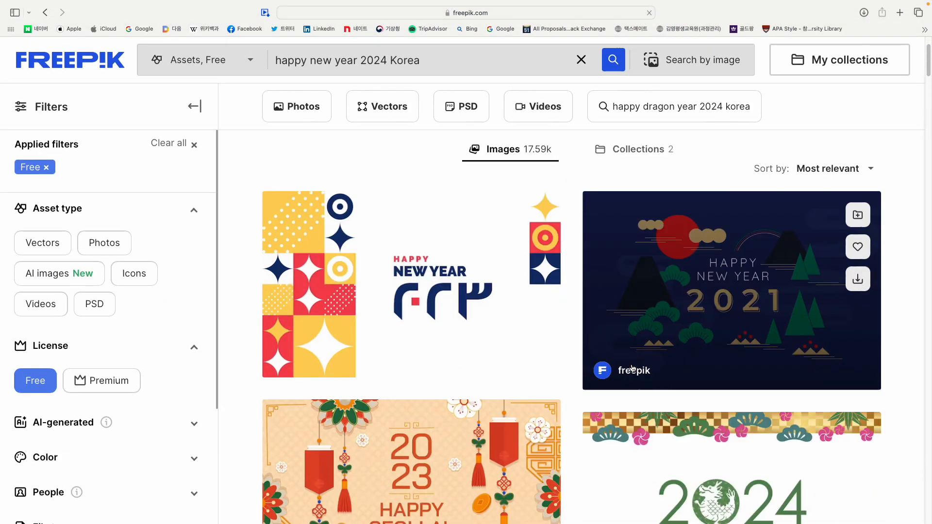
scroll(620, 371, "down", 10)
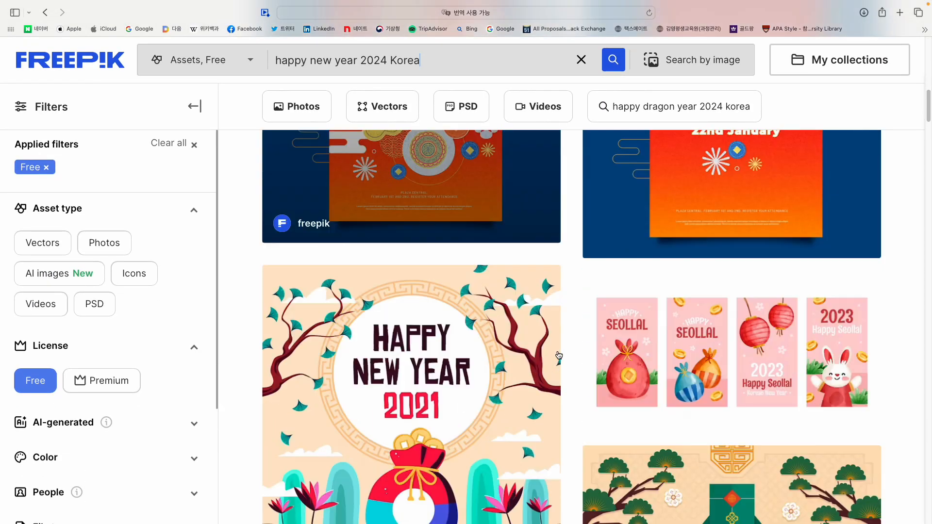
scroll(595, 382, "down", 10)
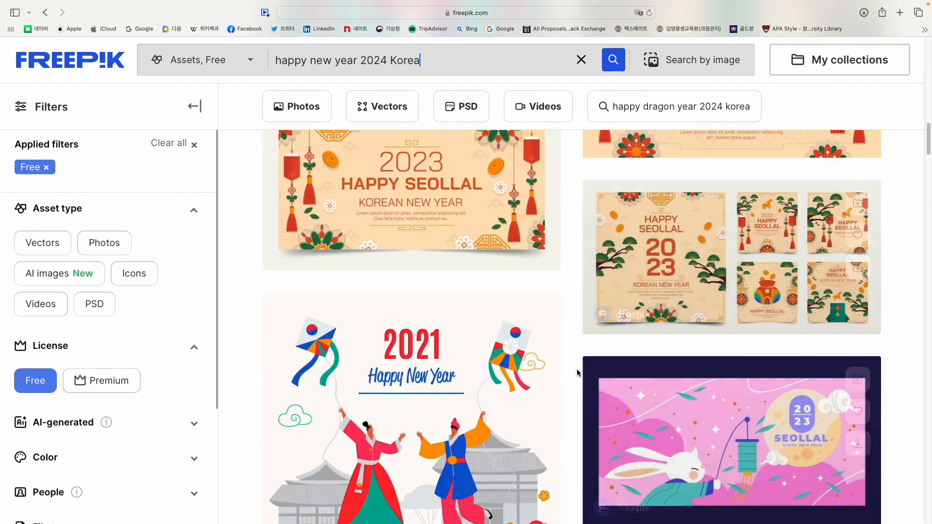
scroll(563, 371, "down", 6)
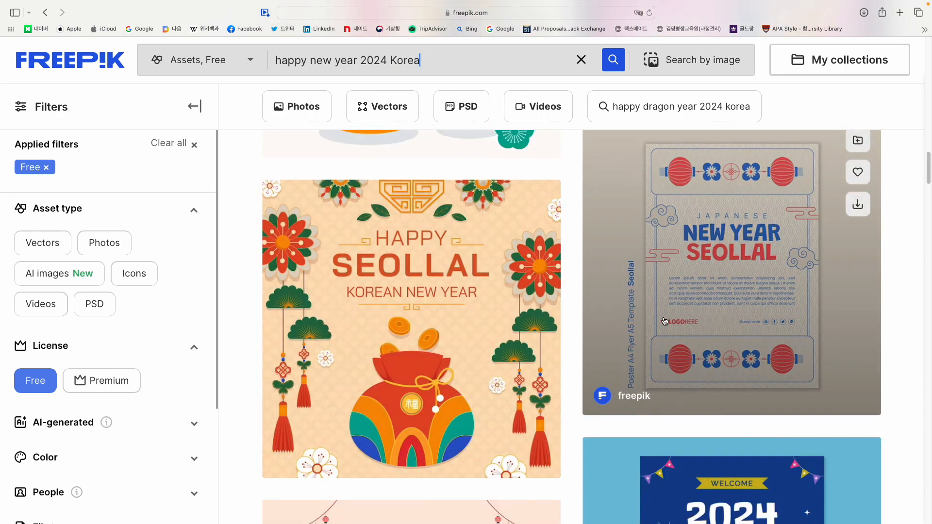
scroll(587, 334, "down", 5)
scroll(592, 340, "down", 3)
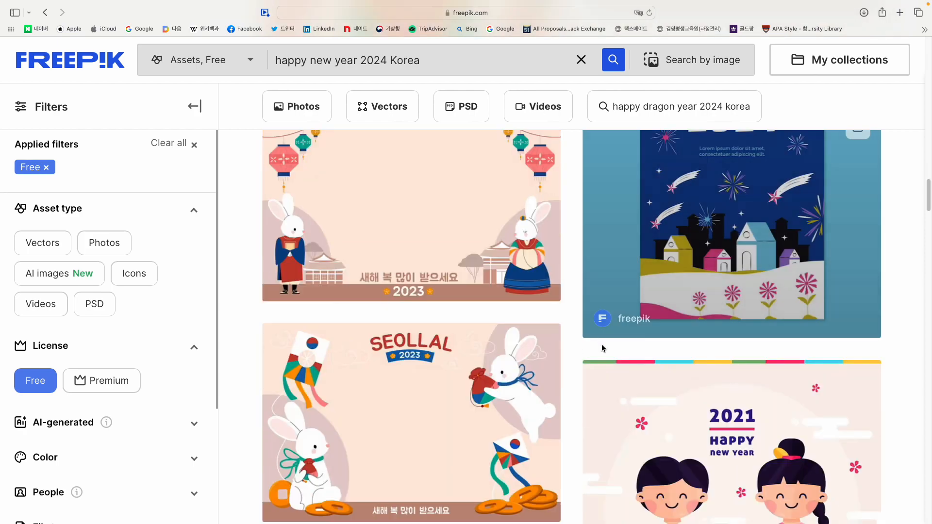
scroll(603, 346, "down", 2)
scroll(603, 349, "down", 5)
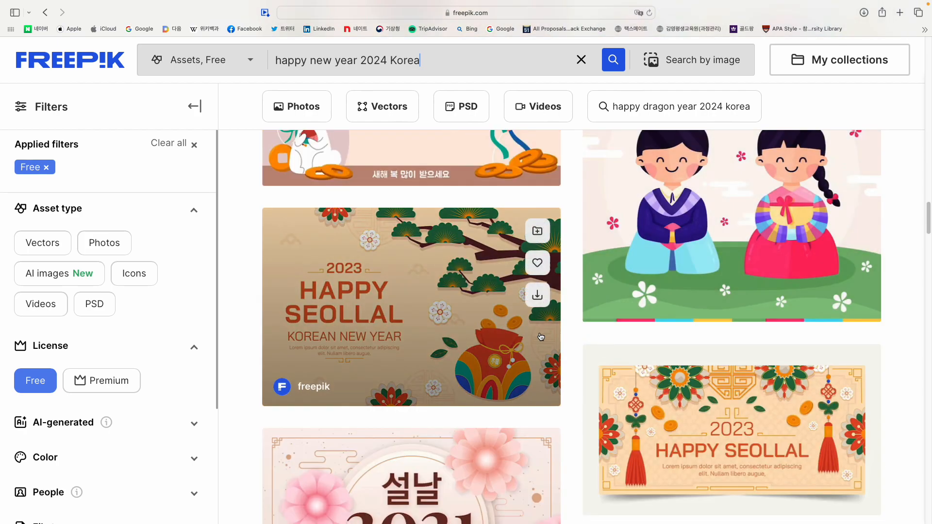
scroll(534, 340, "up", 2)
scroll(533, 339, "down", 3)
scroll(533, 340, "down", 13)
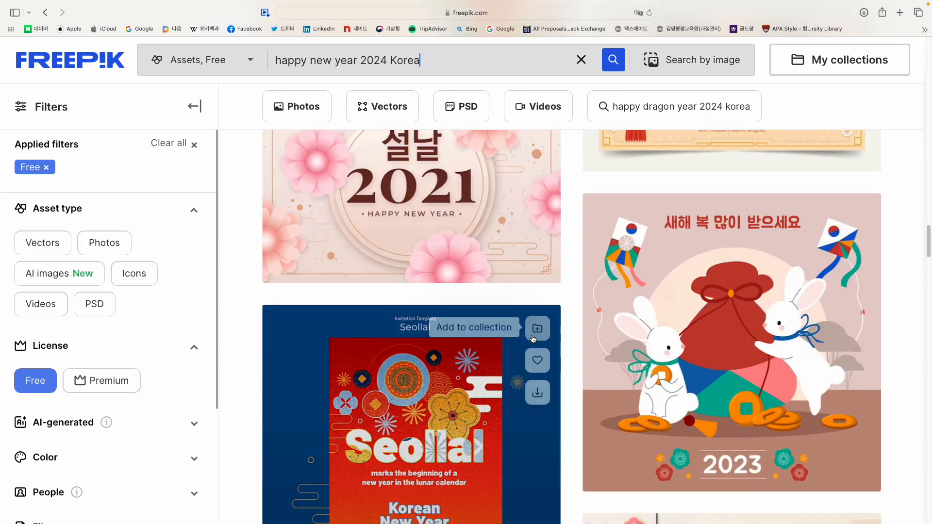
- Return to the free 2021 vector of two hanbok characters sitting on their knees, download it and close its detail view
scroll(533, 339, "up", 9)
scroll(534, 340, "up", 8)
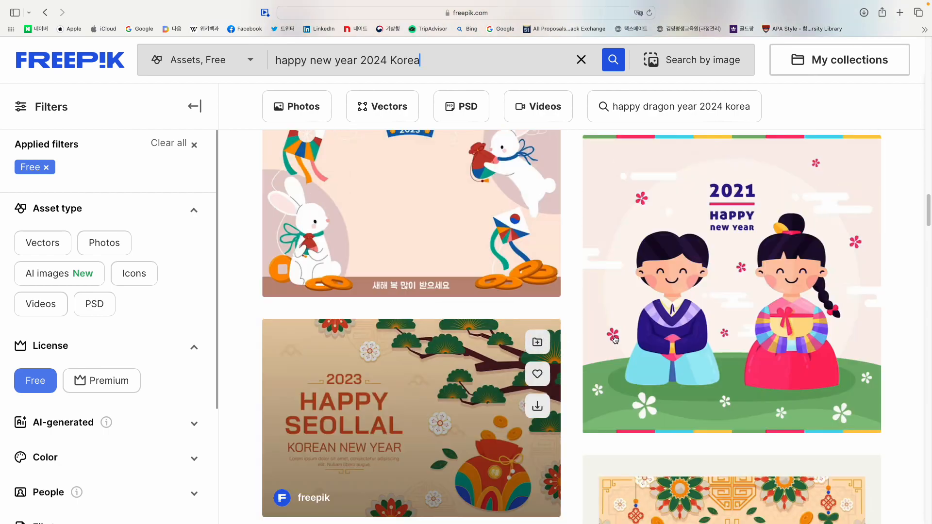
scroll(703, 300, "up", 2)
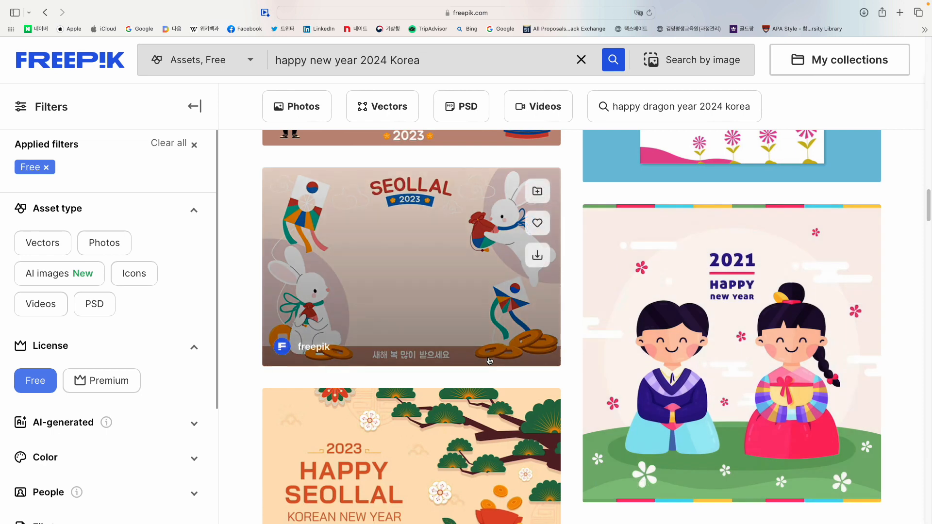
left_click(778, 320)
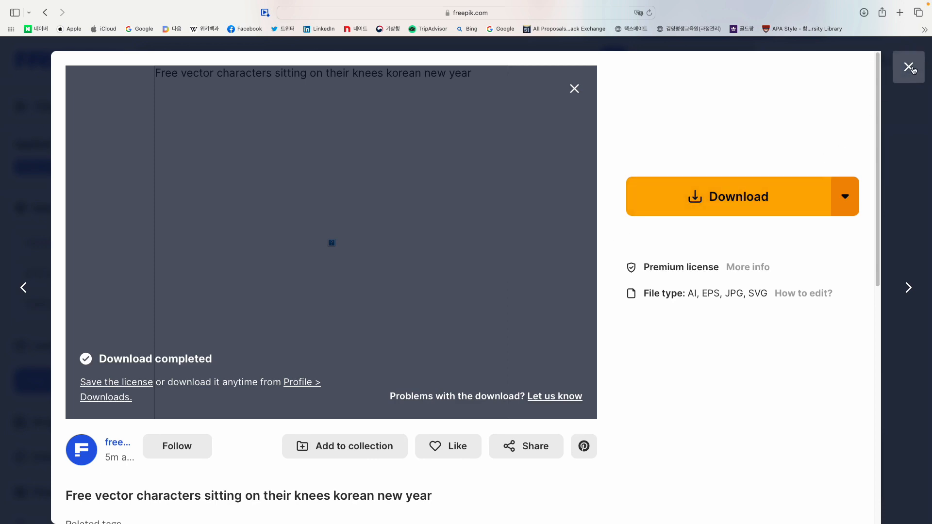
left_click(909, 67)
- Replace the whole query with "sun rise" and search the free assets for it
left_click(452, 60)
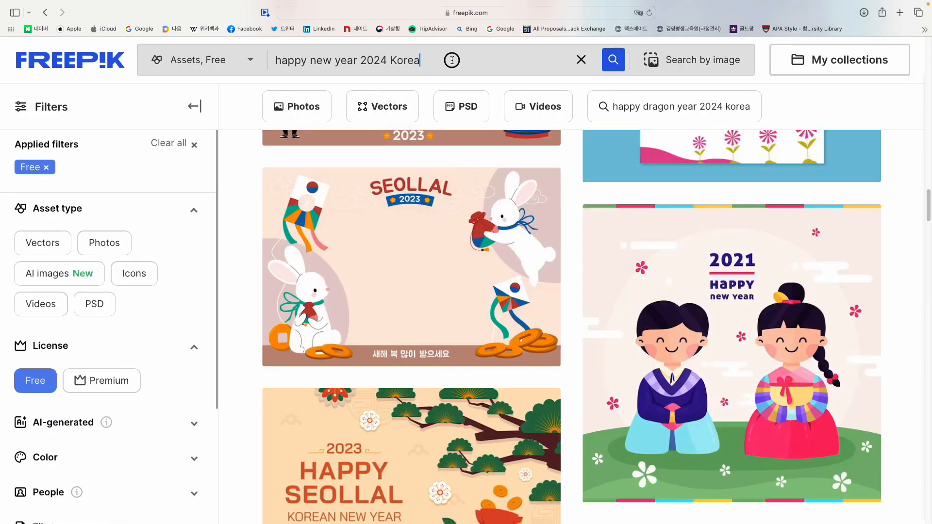
left_click_drag(453, 60, 252, 59)
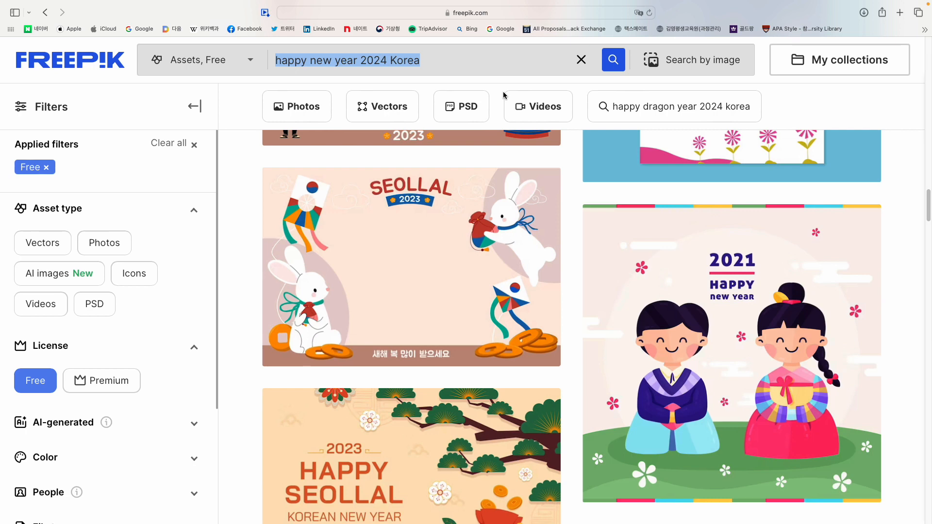
type("sun r")
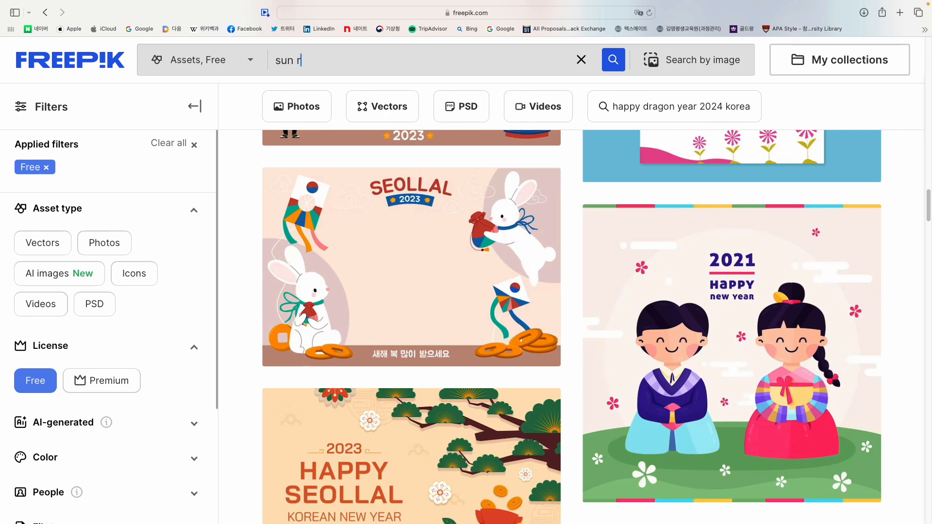
type("ise")
key("Return")
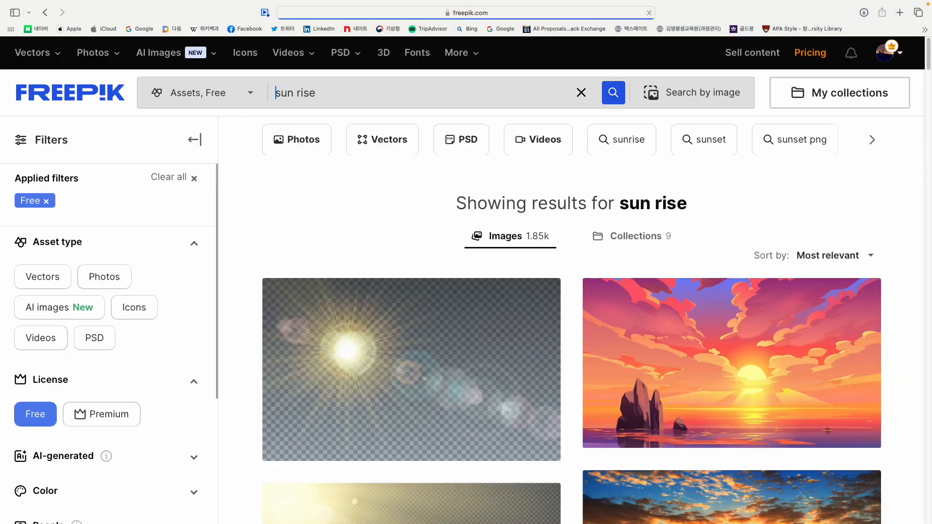
- Look through the free "sun rise" results for a suitable background image
scroll(627, 185, "down", 6)
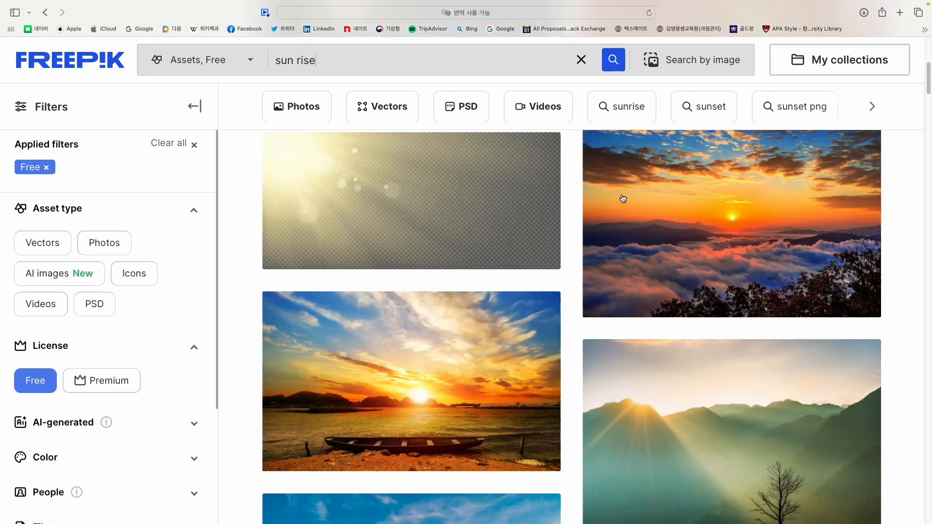
scroll(604, 209, "down", 10)
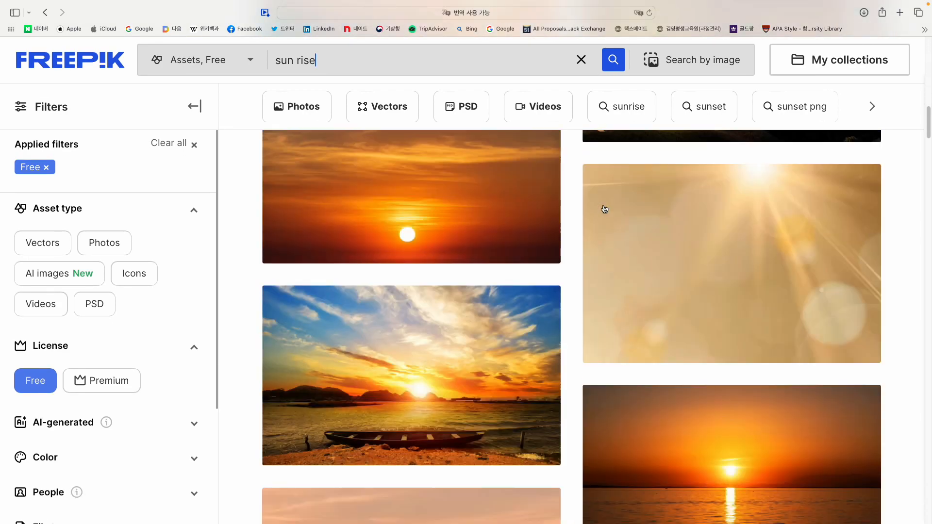
scroll(604, 209, "down", 6)
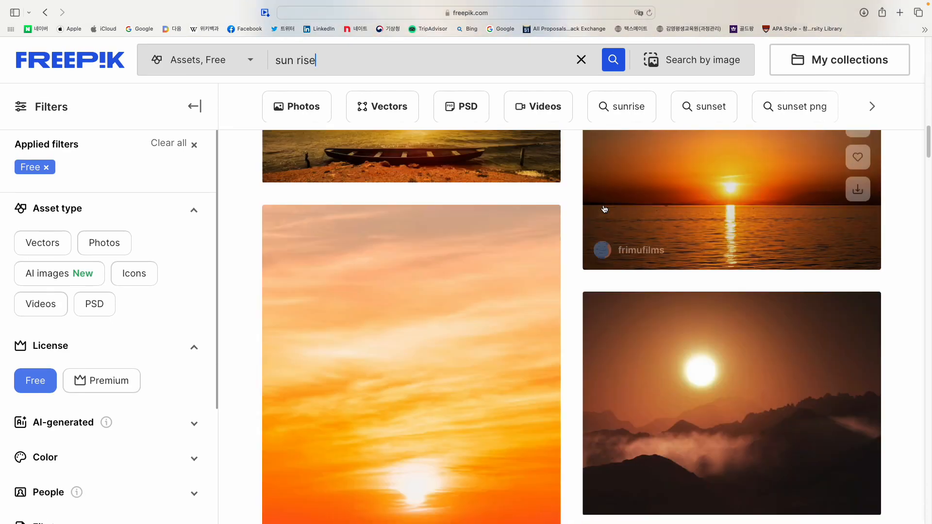
scroll(605, 208, "down", 6)
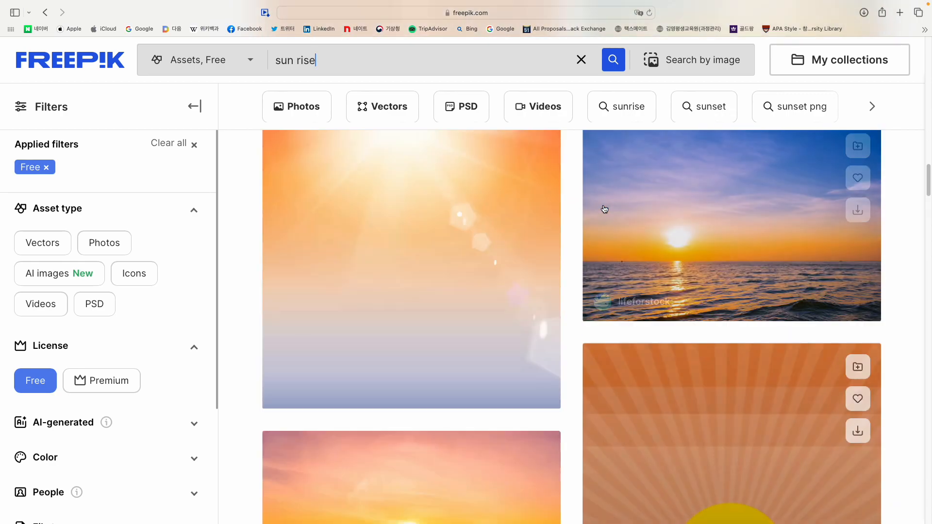
scroll(601, 211, "up", 2)
scroll(599, 208, "down", 5)
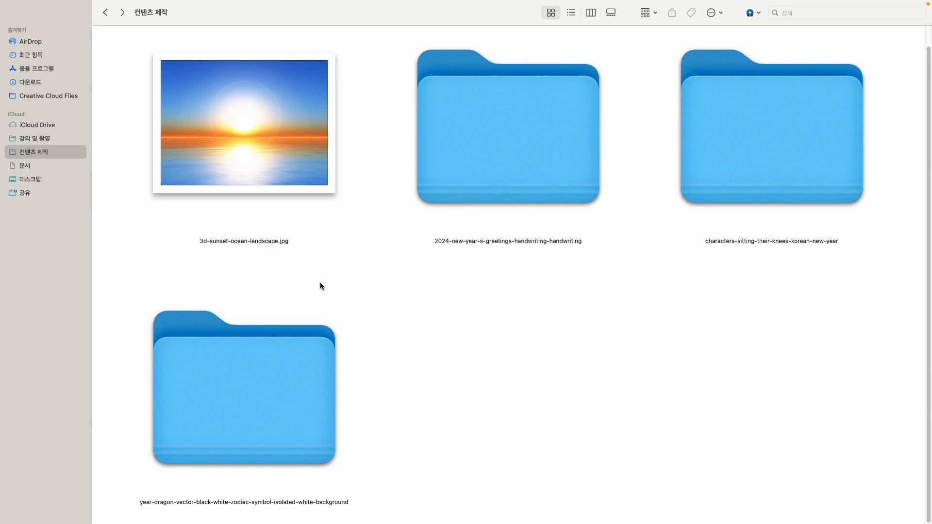
- In Finder, review the downloaded sunset image and the contents of the 2024 greeting, Korean characters and year-of-the-dragon folders
left_click(225, 166)
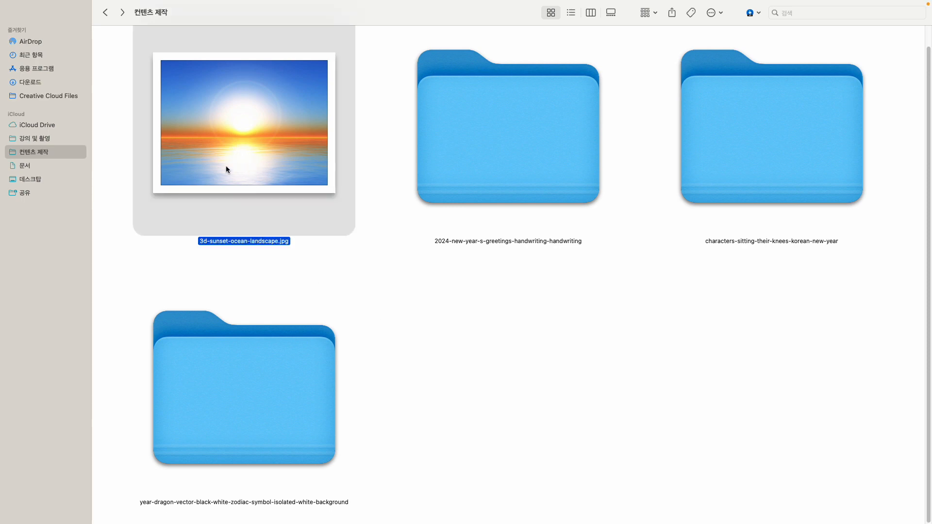
double_click(503, 153)
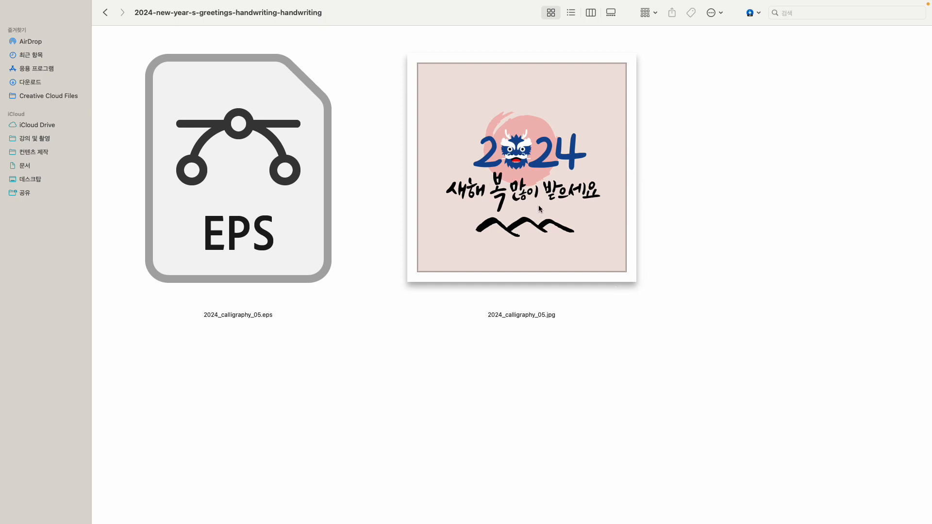
left_click(105, 12)
double_click(753, 150)
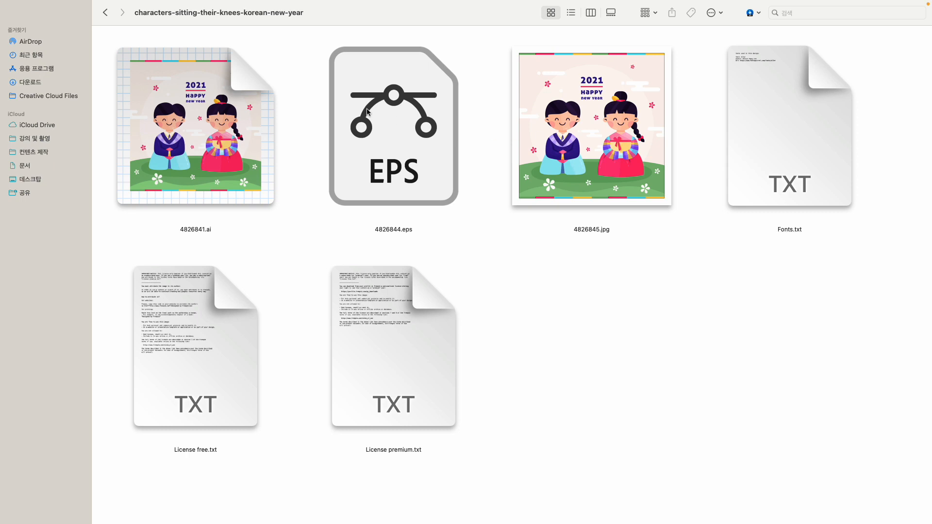
left_click(105, 13)
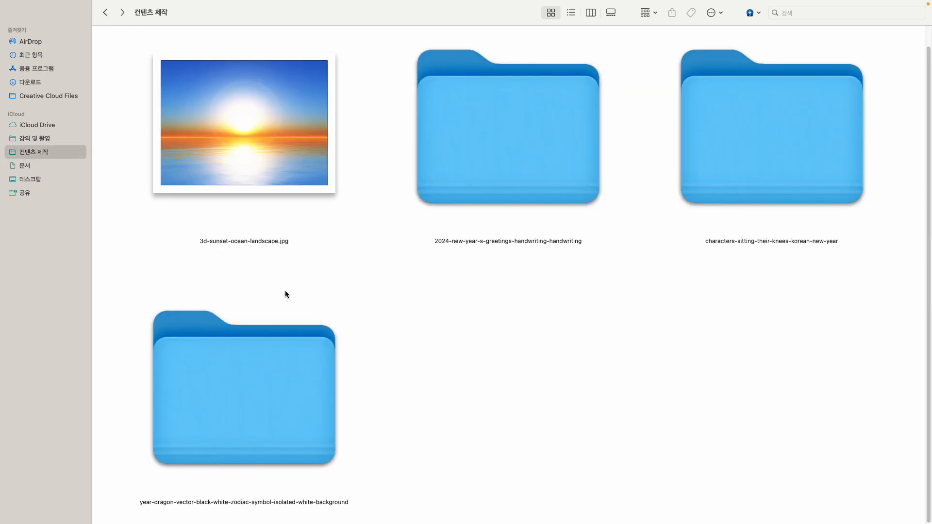
double_click(275, 376)
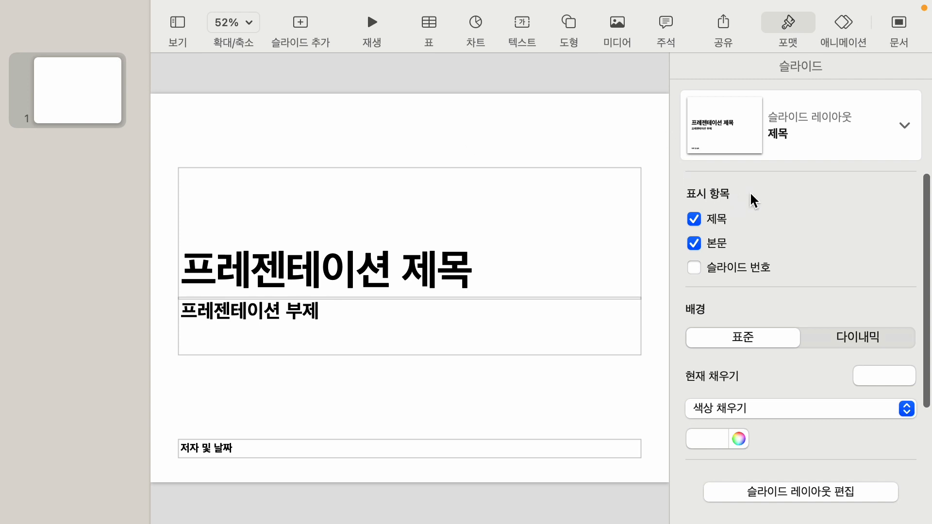
- In the new Keynote presentation, set a custom slide size of 1024 x 1024 pt
left_click(899, 57)
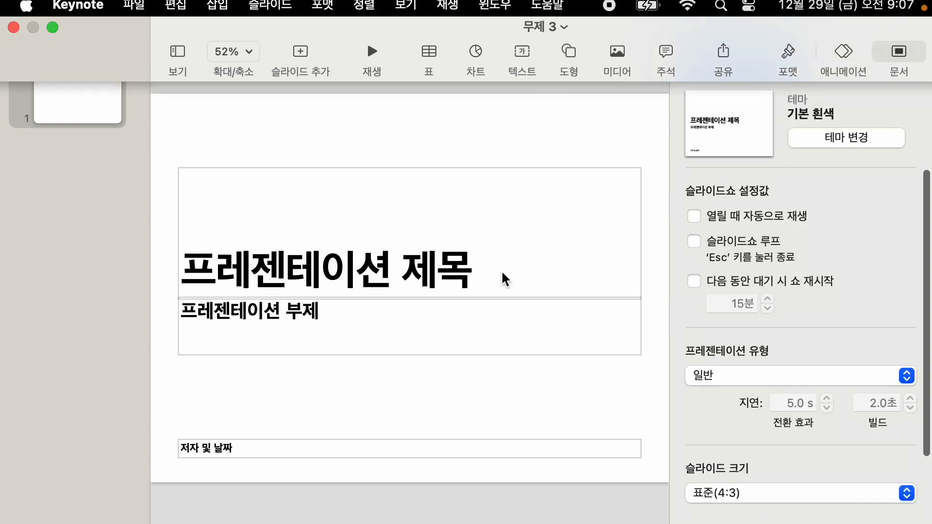
scroll(817, 413, "down", 3)
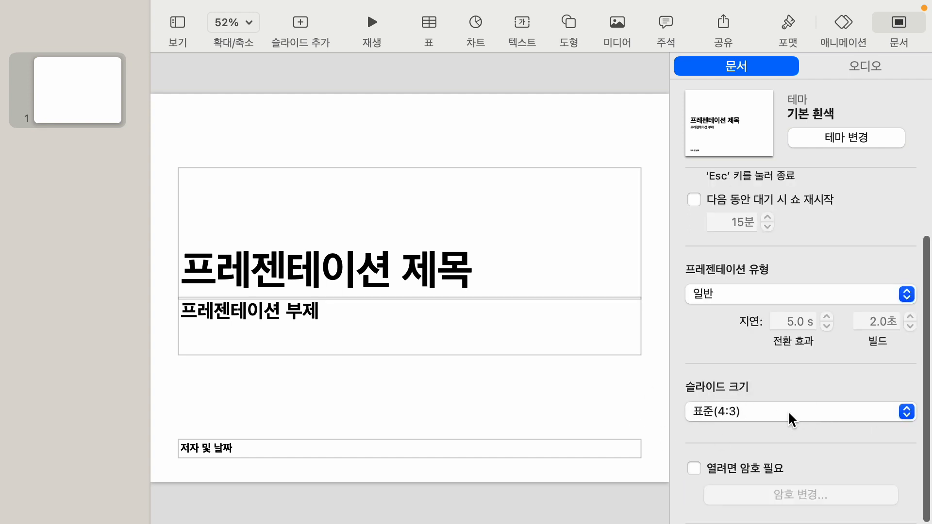
left_click(770, 412)
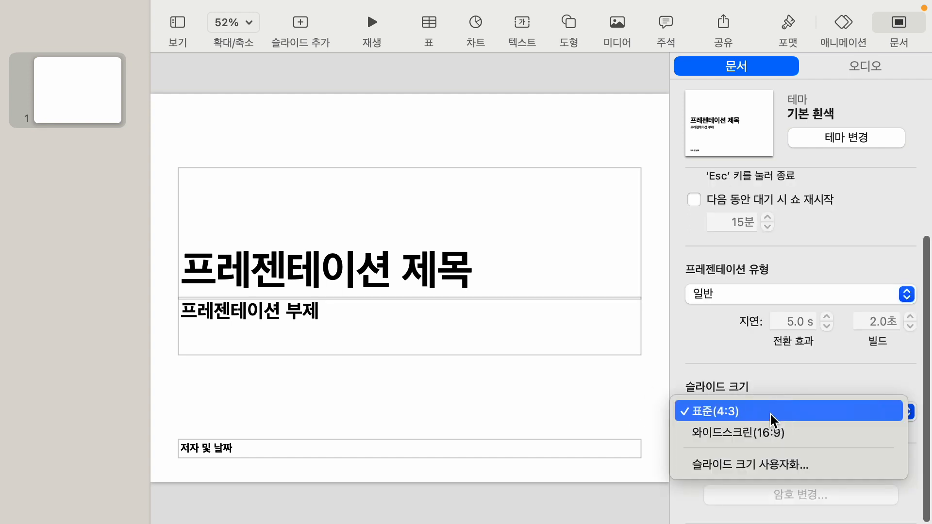
left_click(753, 466)
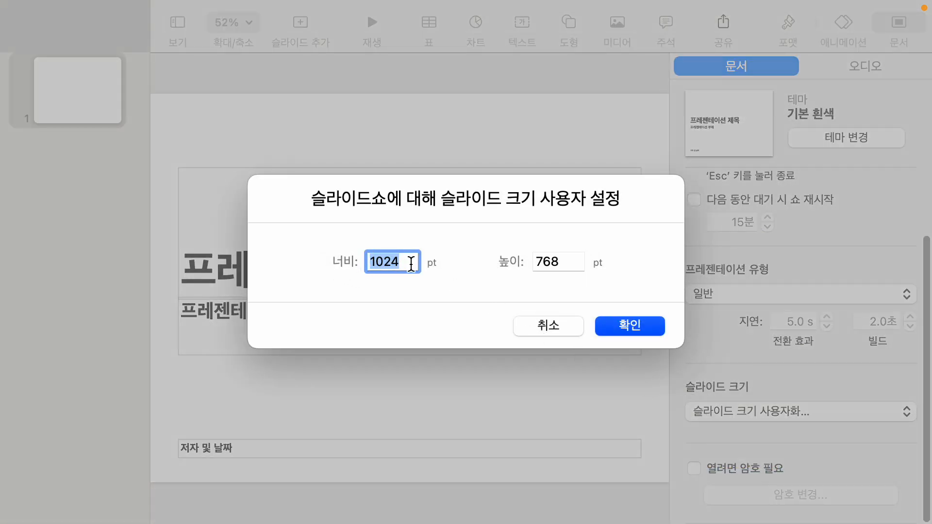
key("Tab")
type("1")
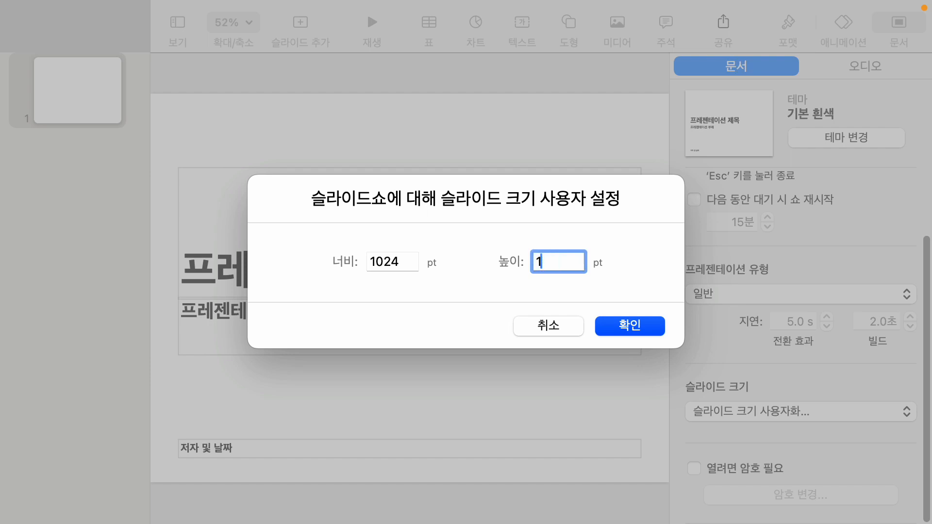
type("024")
left_click(652, 332)
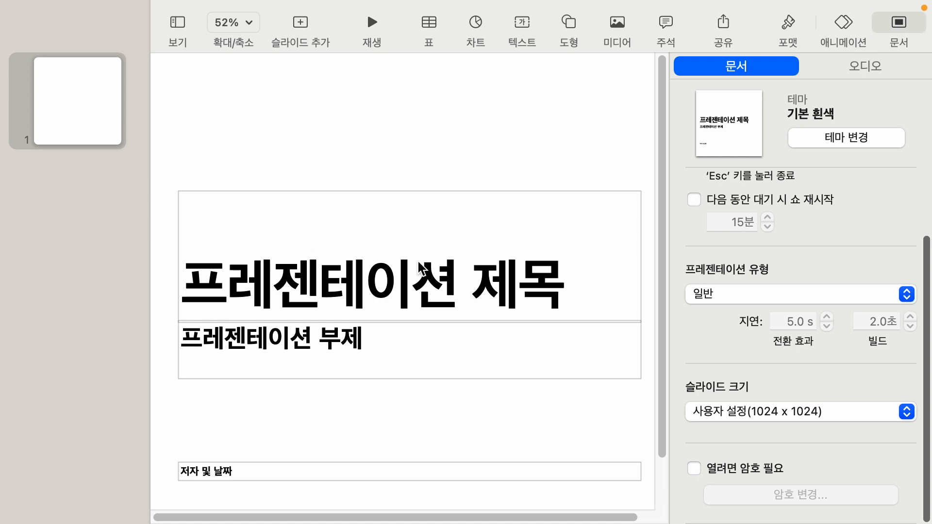
- Change the slide's layout to the blank page (빈 페이지)
left_click(787, 26)
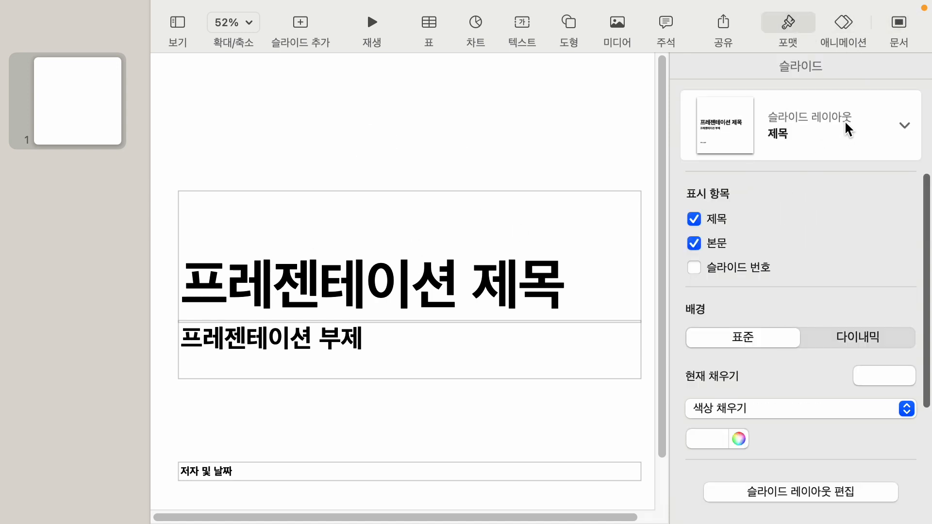
left_click(902, 126)
scroll(588, 403, "down", 5)
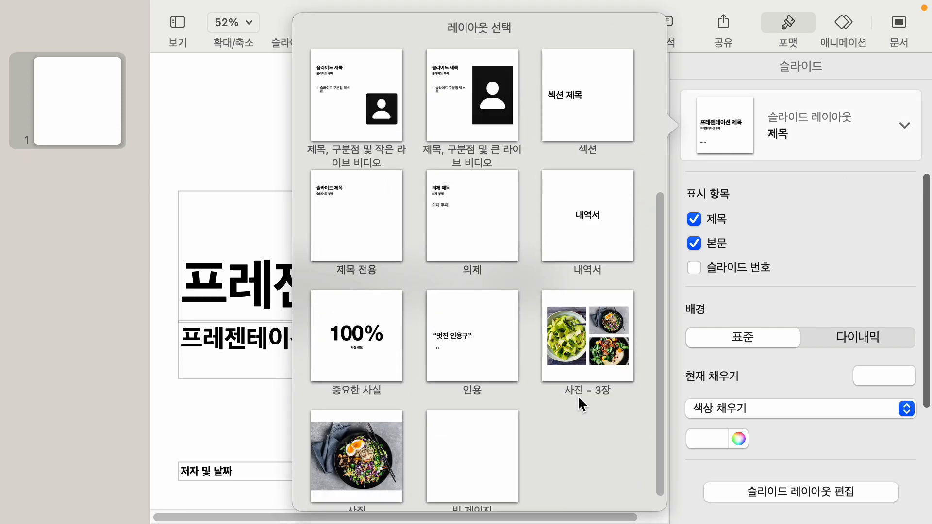
left_click(472, 458)
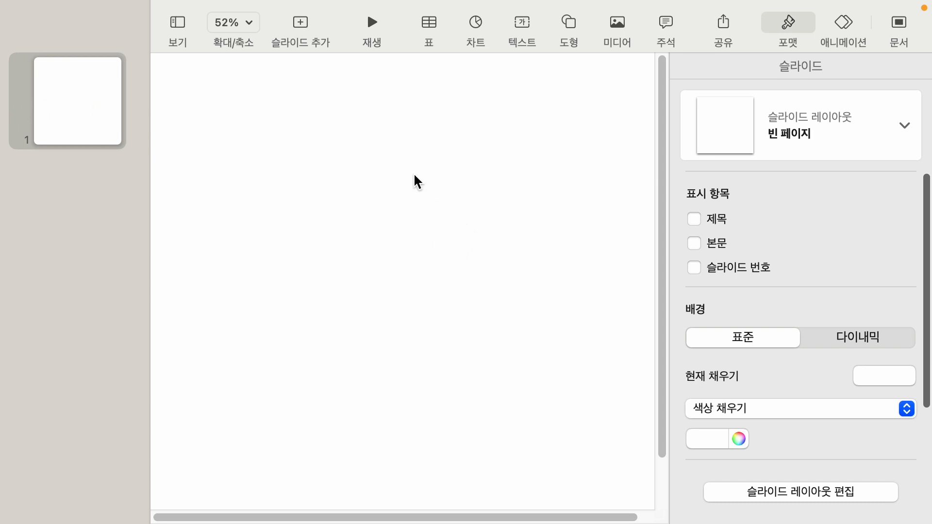
- Fit the slide to the window and fill its background with the saved emerald green swatch
left_click(247, 24)
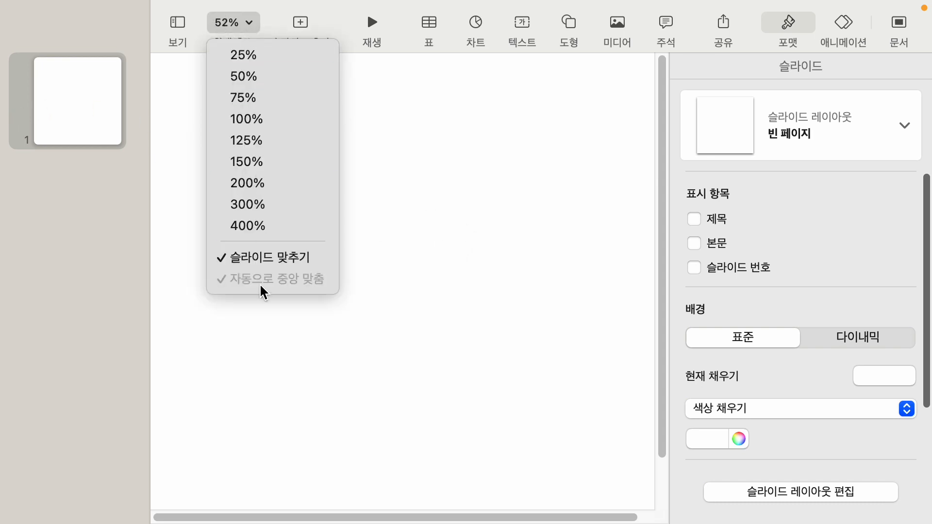
left_click(259, 79)
left_click(232, 22)
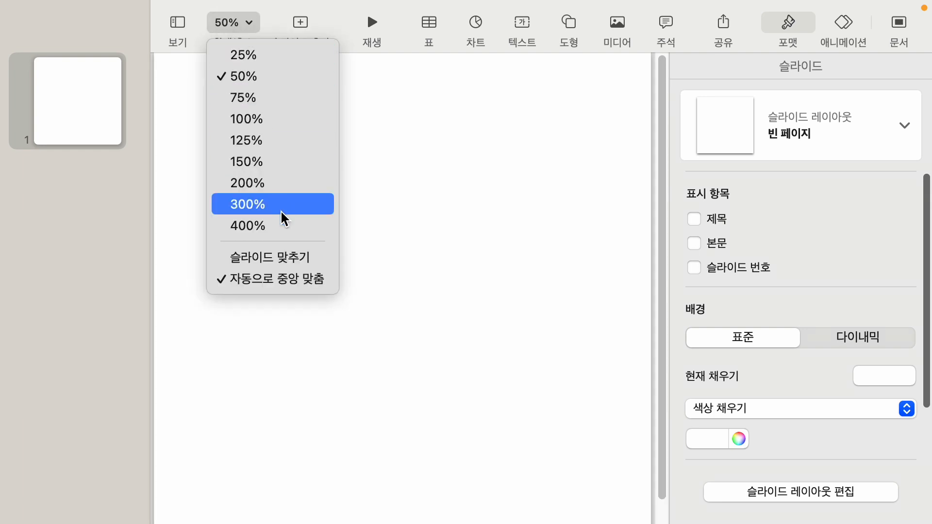
left_click(284, 262)
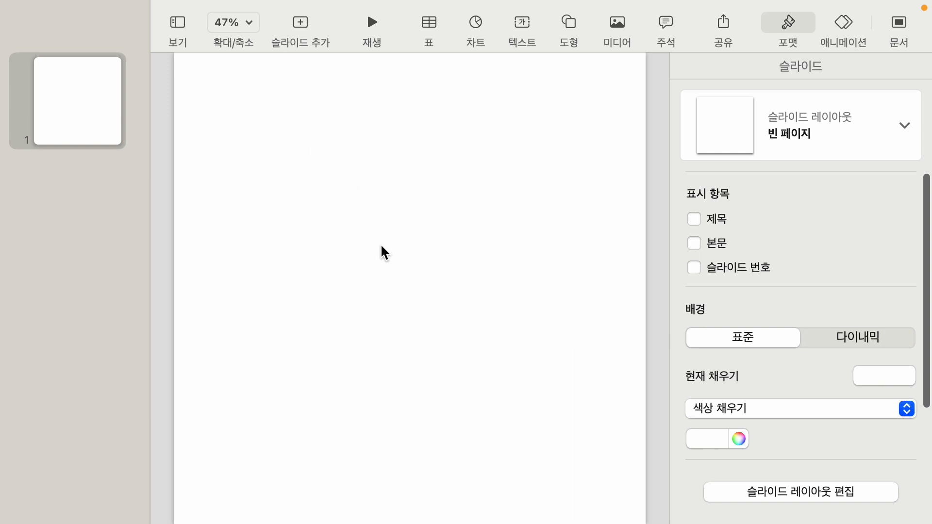
left_click(709, 442)
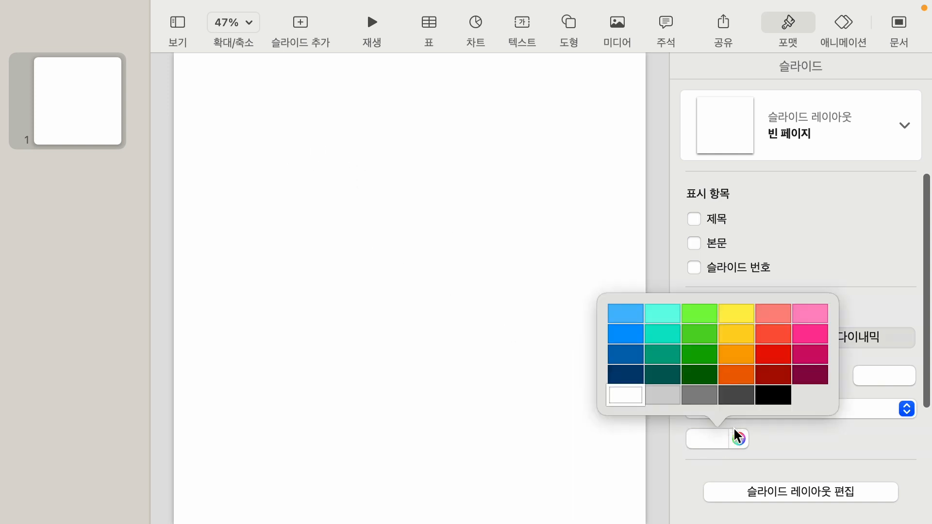
left_click(740, 439)
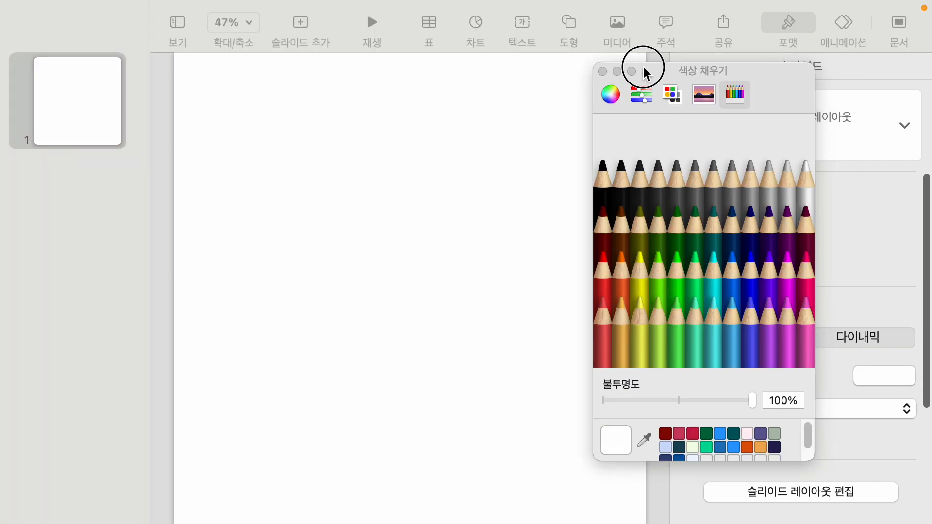
mouse_move(642, 65)
left_mouse_down()
mouse_move(371, 86)
mouse_move(489, 95)
mouse_move(454, 92)
left_mouse_up()
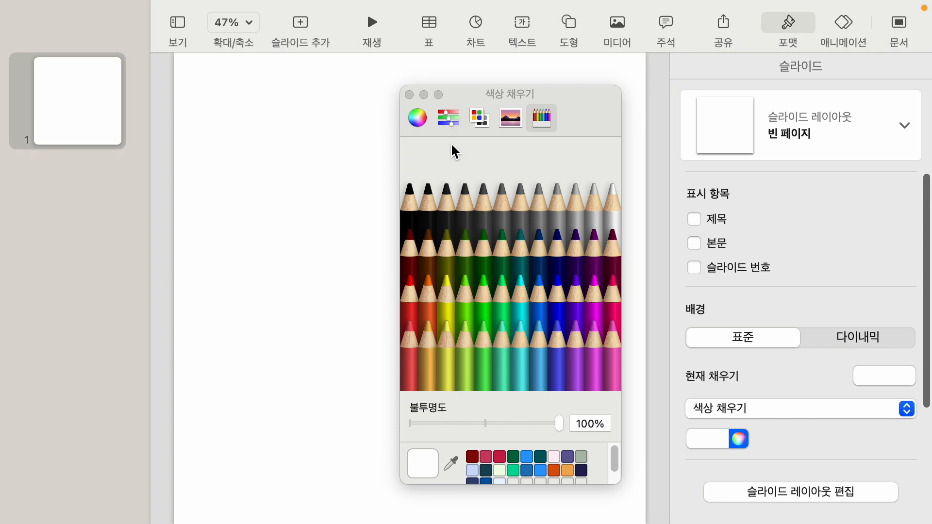
left_click(512, 470)
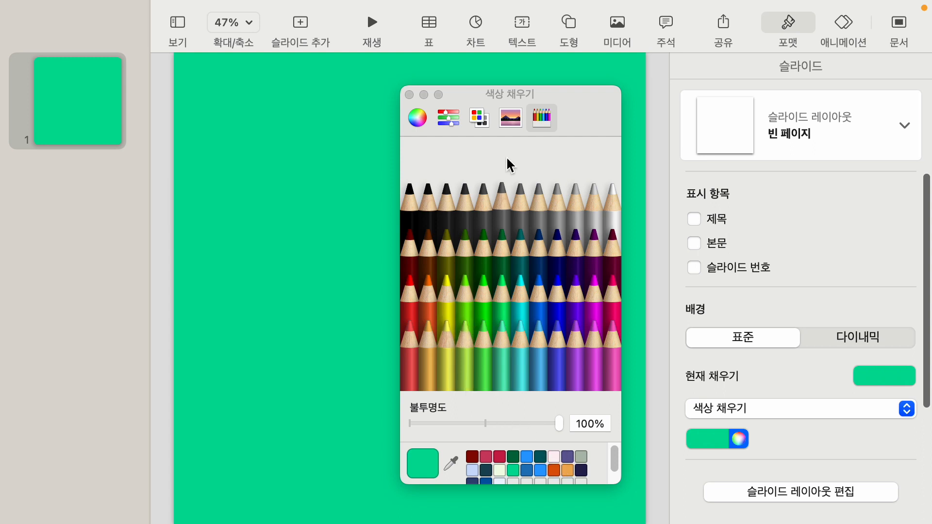
- Lighten the background green to mint using HSB values of 95% brightness and 43% saturation
left_click(450, 122)
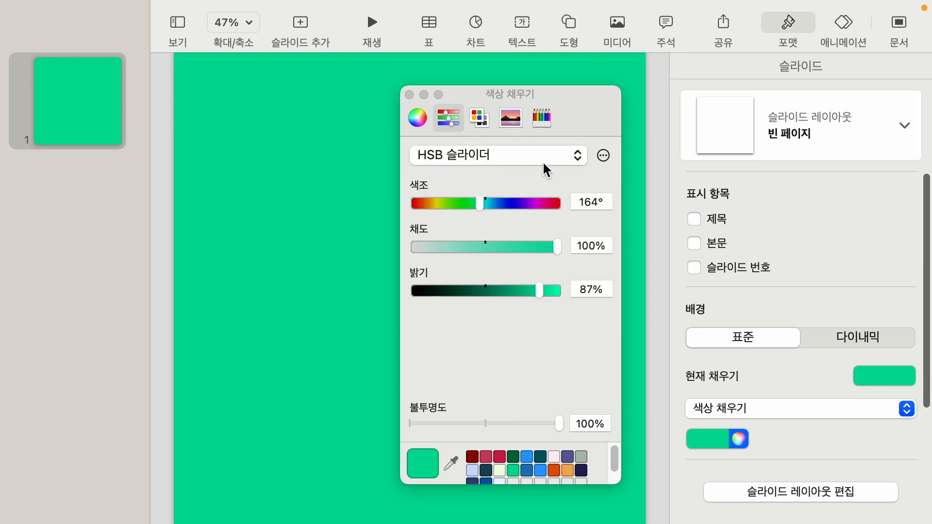
left_click_drag(583, 103, 627, 109)
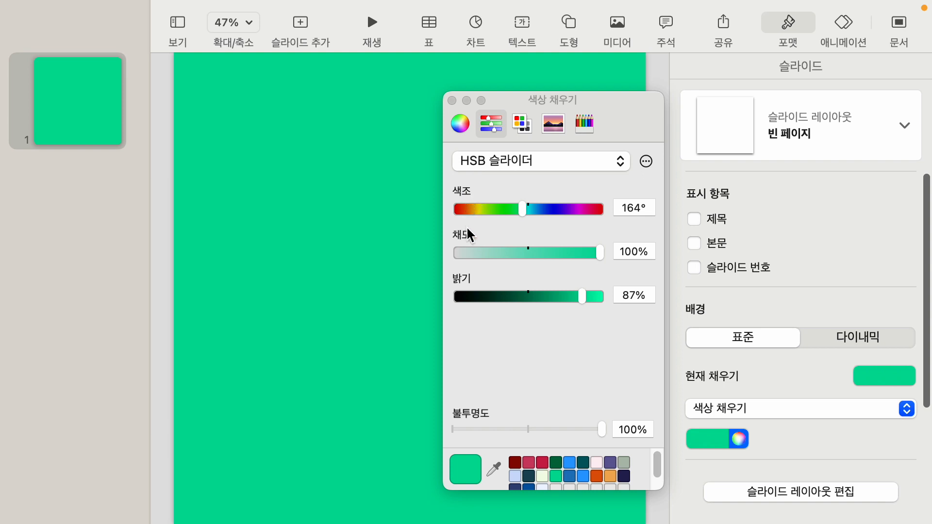
left_click_drag(582, 297, 594, 296)
left_click_drag(595, 250, 515, 250)
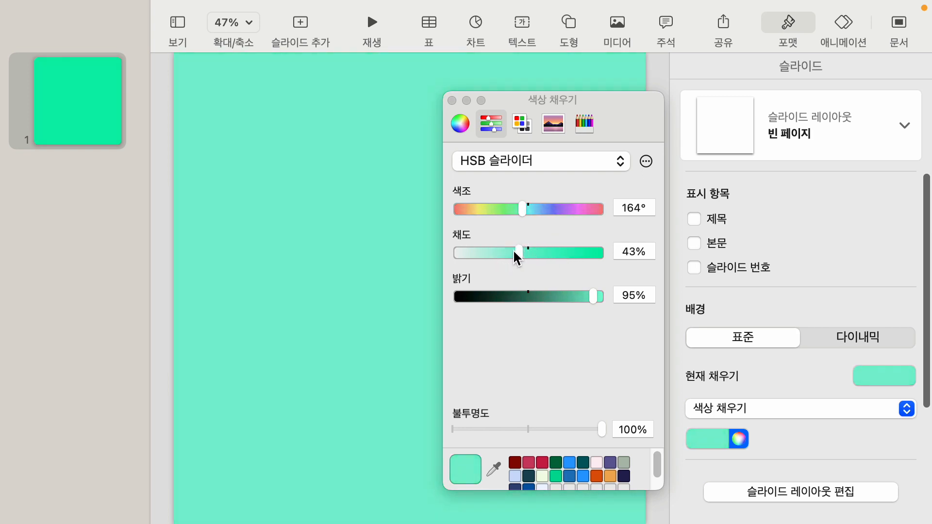
left_click(452, 100)
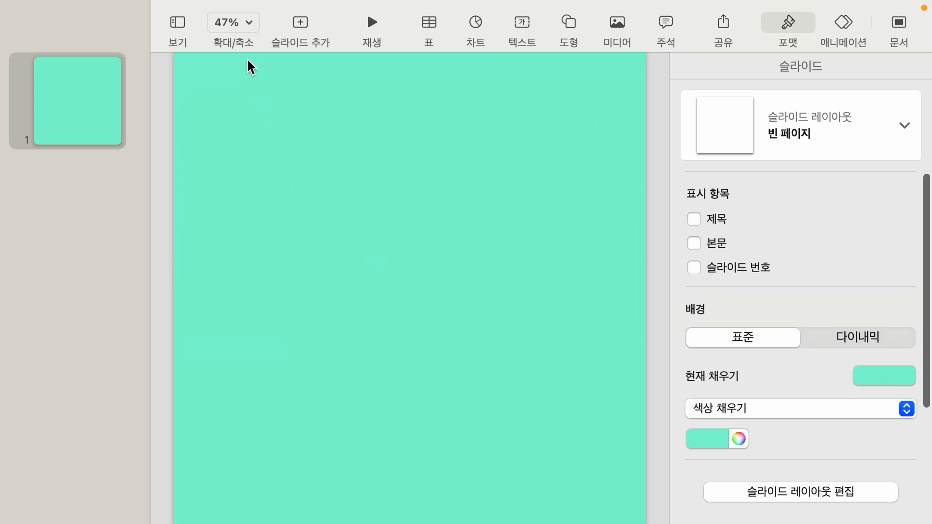
- Insert a triangle, enlarge it to nearly the slide's width and move it over the slide's upper edge
left_click(250, 23)
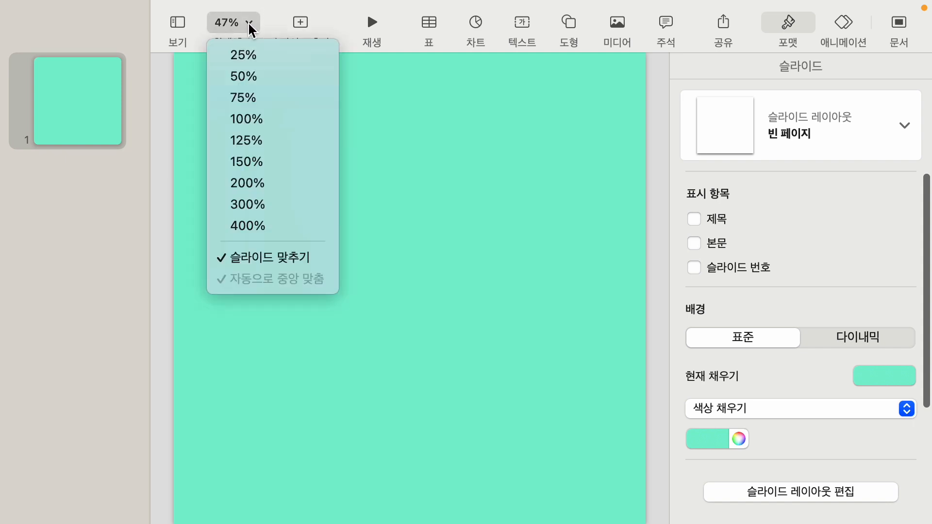
left_click(248, 55)
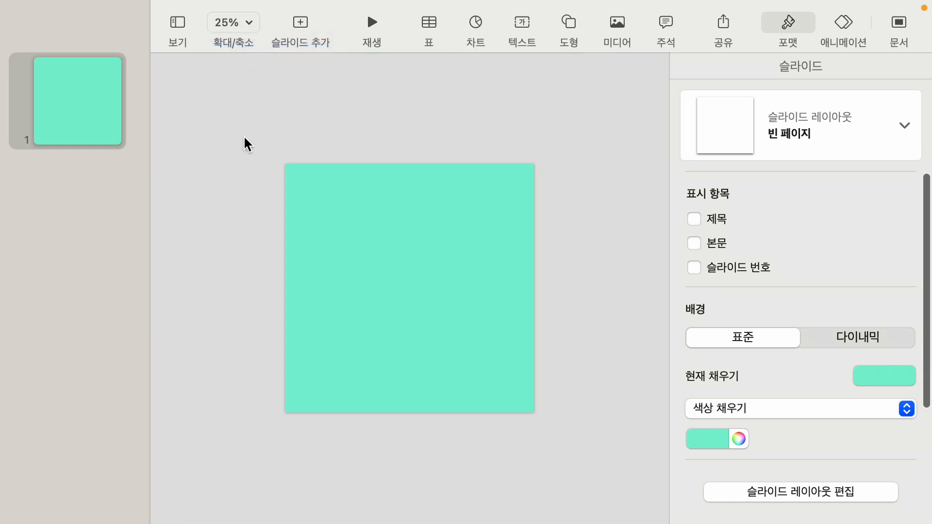
left_click(568, 23)
left_click(551, 247)
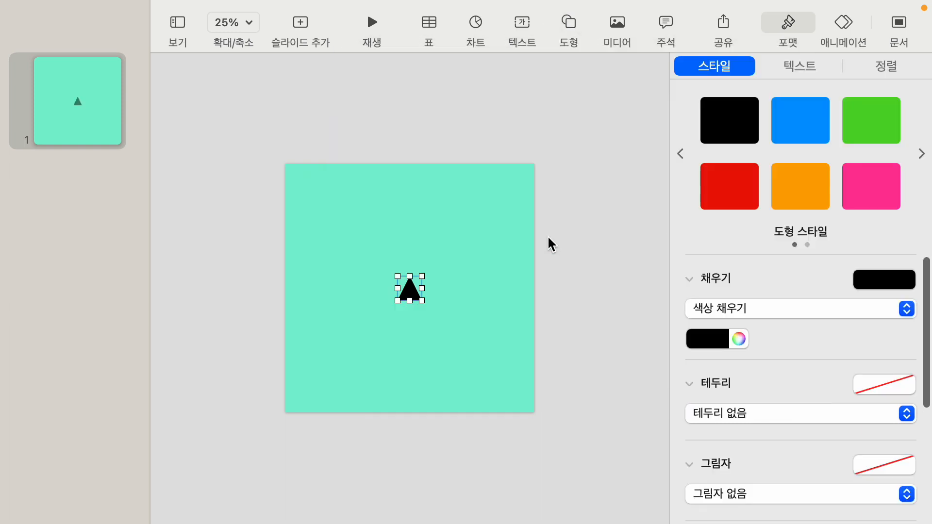
left_click_drag(423, 287, 636, 288)
left_click_drag(517, 301, 520, 389)
left_click_drag(531, 317, 422, 122)
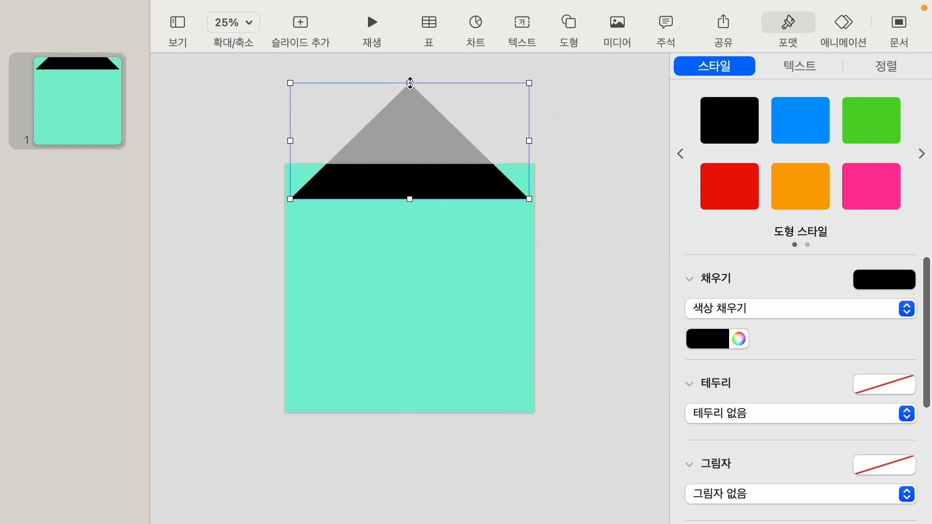
- Flip the triangle upside down and enlarge it past both slide sides, with its tip on the vertical centre line
left_click_drag(410, 83, 415, 324)
left_click_drag(417, 248, 332, 189)
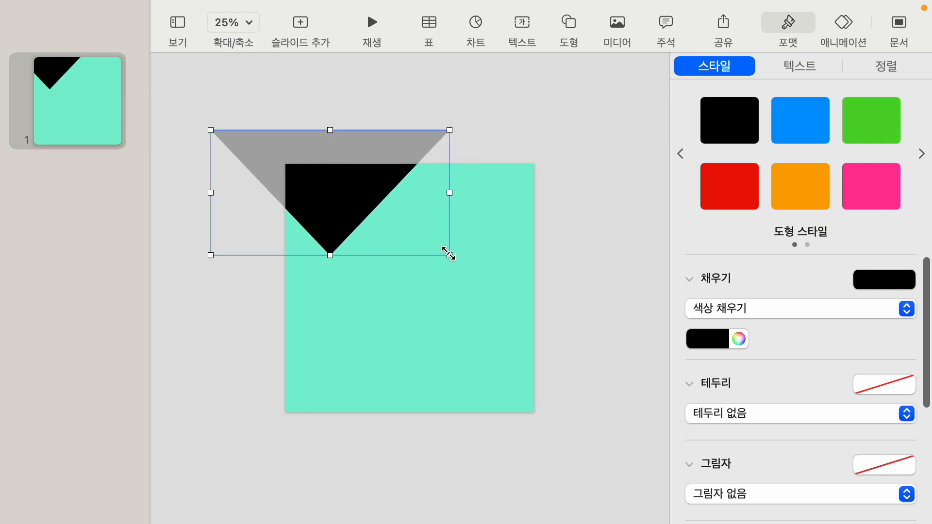
left_click_drag(449, 255, 638, 349)
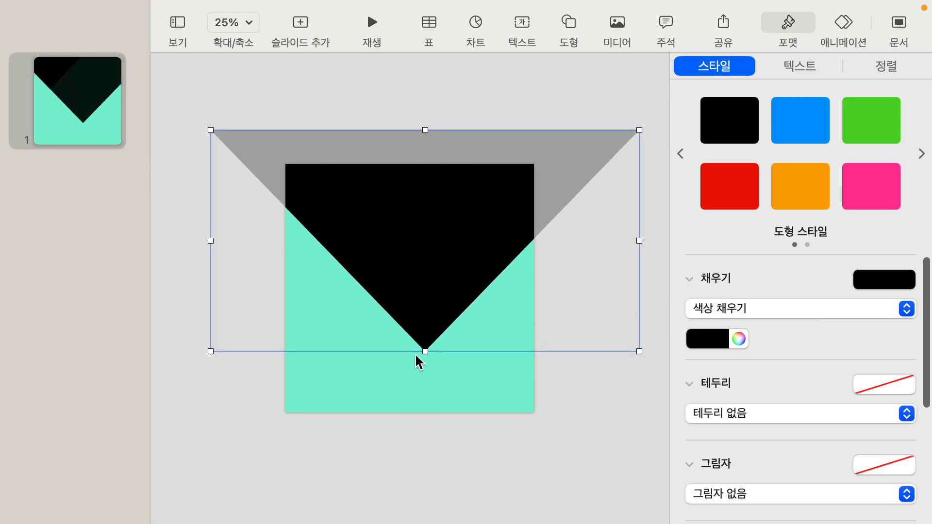
left_click_drag(424, 350, 425, 293)
left_click_drag(401, 194, 389, 241)
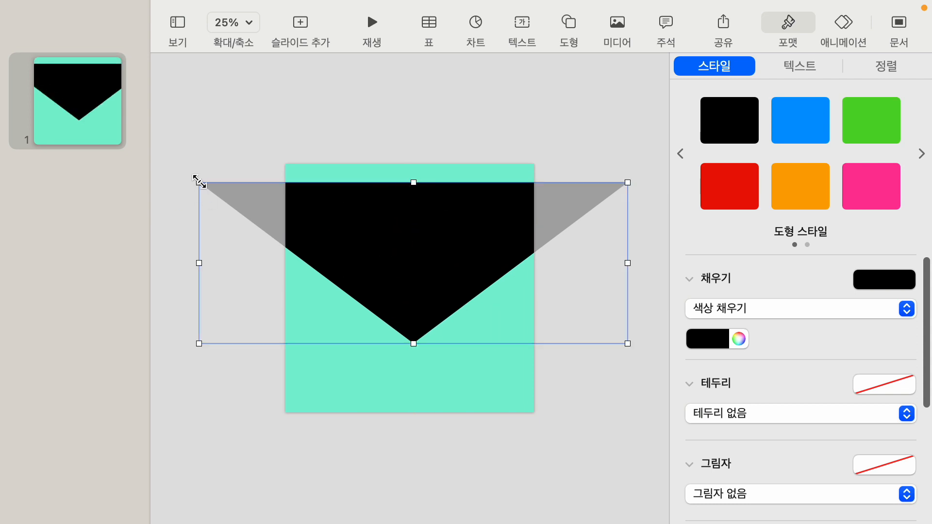
left_click_drag(199, 183, 152, 141)
left_click_drag(405, 212, 425, 227)
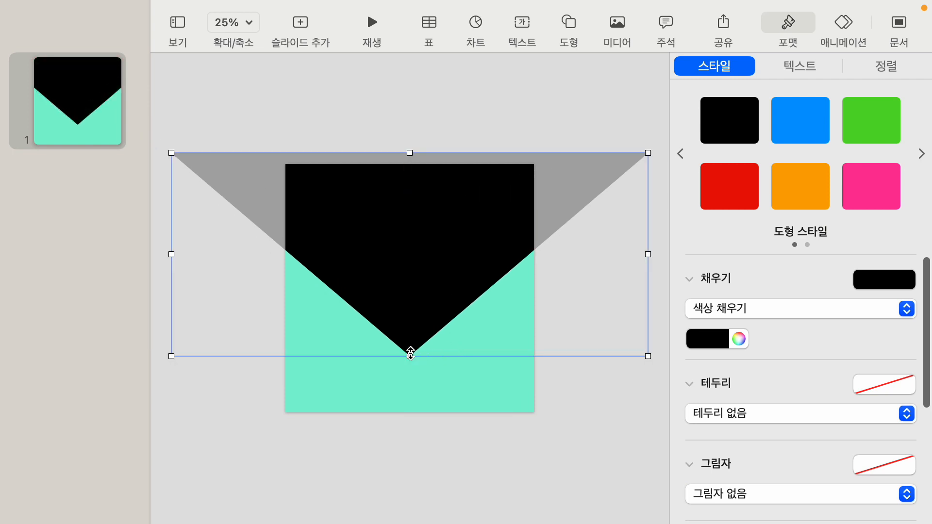
- Reshape the inverted triangle into a wide, shallow envelope flap, with its centred tip slightly below the slide's middle
left_click_drag(410, 356, 409, 319)
left_click_drag(386, 214, 381, 218)
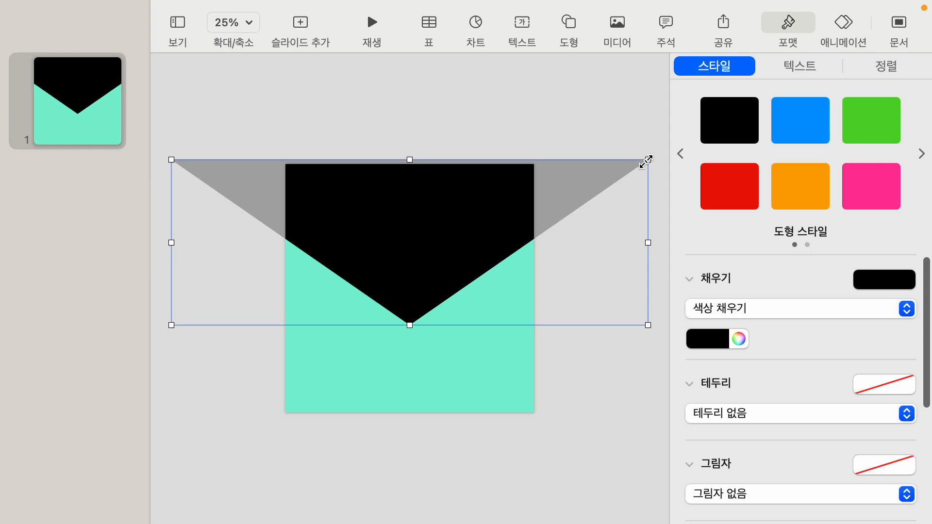
left_click_drag(647, 159, 716, 116)
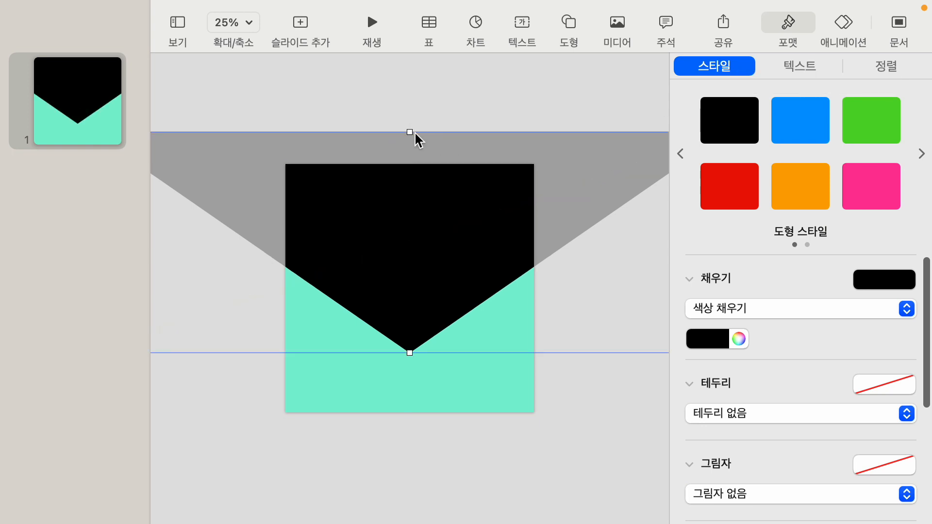
left_click_drag(410, 133, 409, 156)
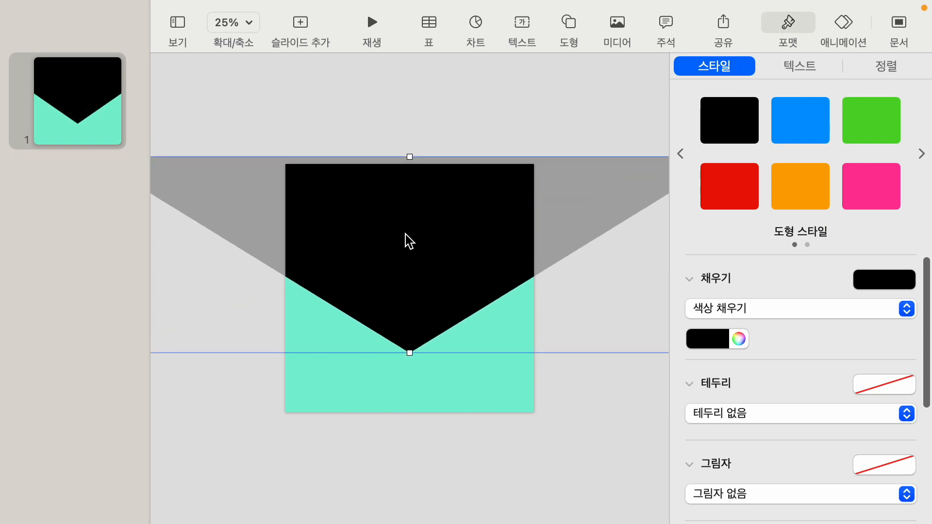
left_click_drag(408, 240, 407, 223)
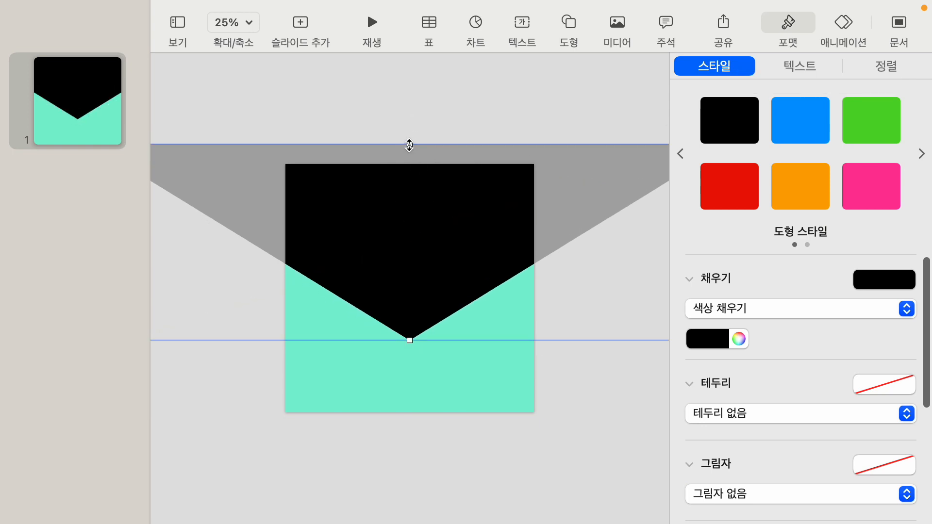
left_click_drag(410, 144, 414, 121)
left_click_drag(418, 263, 418, 238)
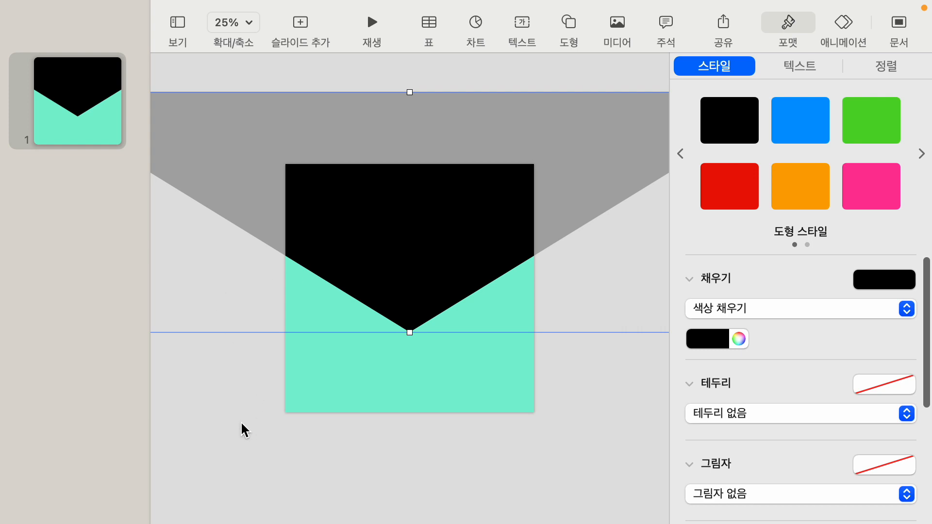
left_click(576, 439)
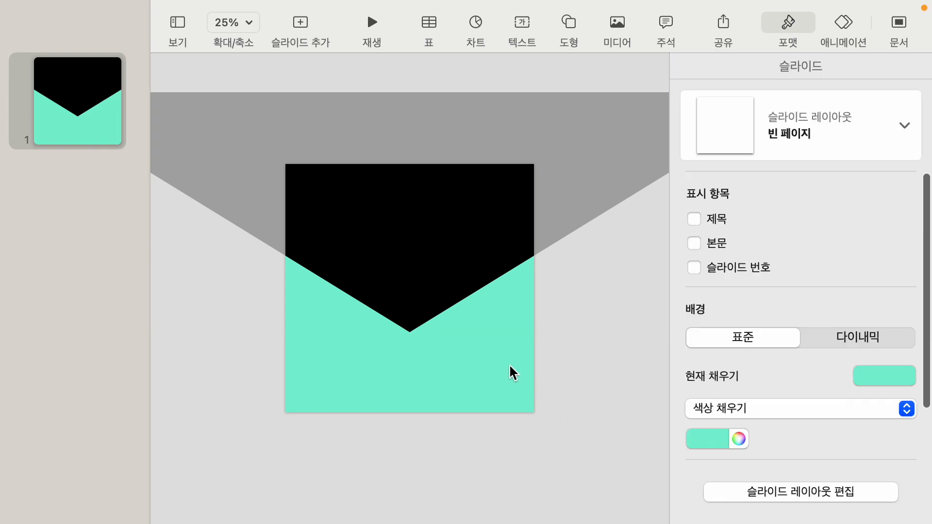
- Fill the flap triangle with the emerald swatch, adjusted to hue 150° and brightness about 78%
left_click(460, 273)
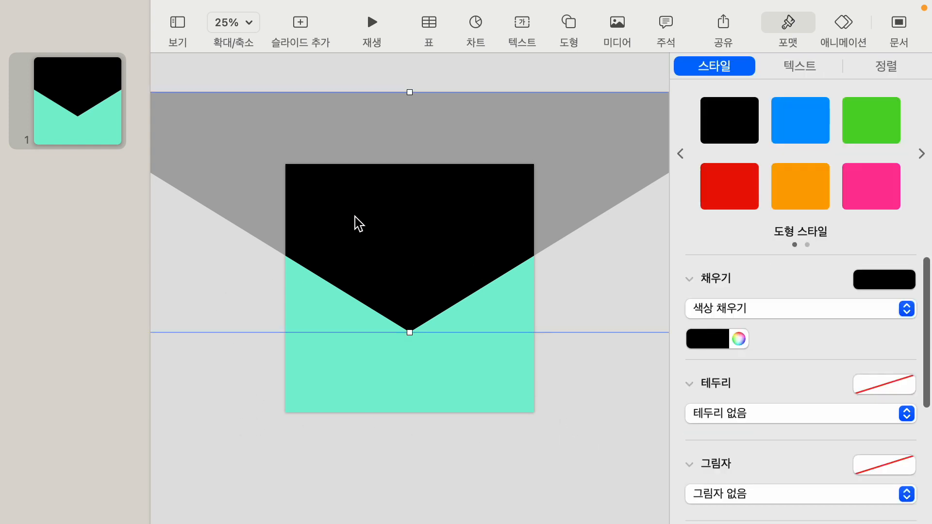
left_click(739, 340)
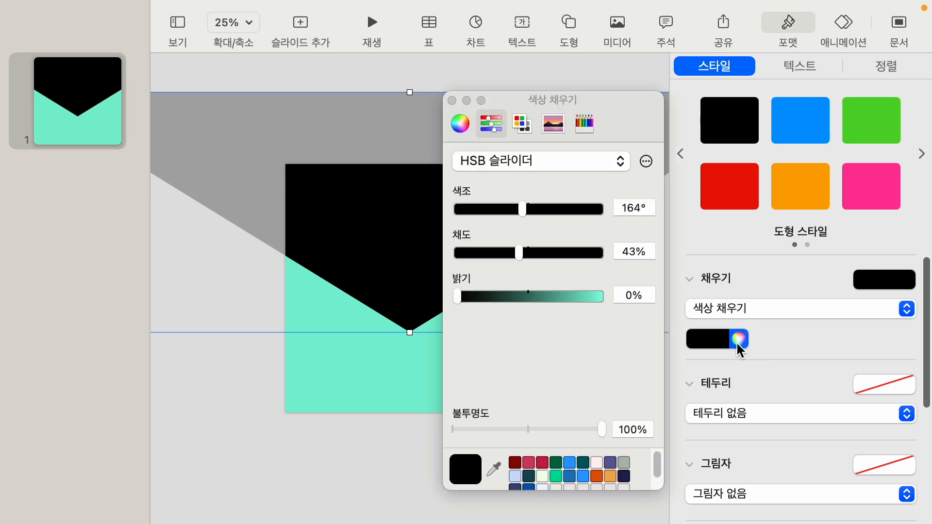
left_click(556, 478)
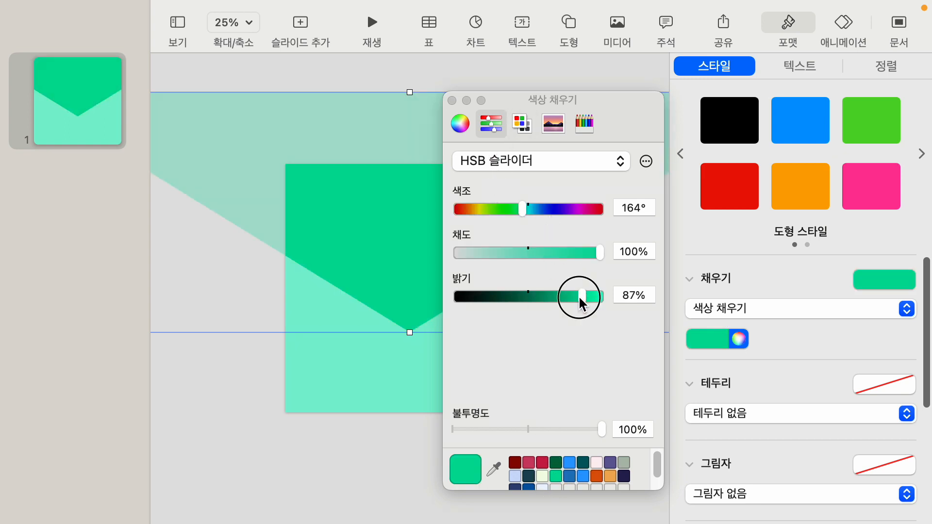
left_click_drag(579, 295, 577, 296)
left_click_drag(528, 209, 517, 209)
left_click_drag(577, 296, 570, 295)
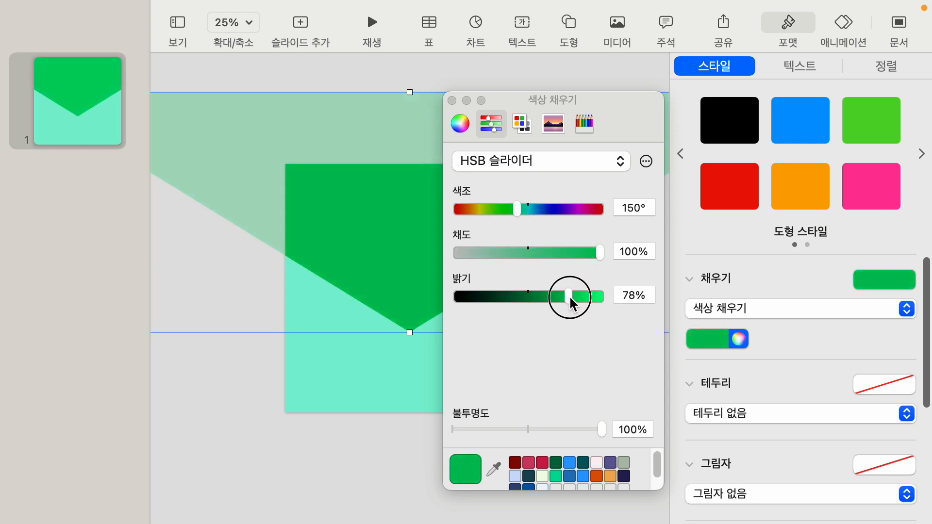
left_click(451, 100)
left_click(174, 138)
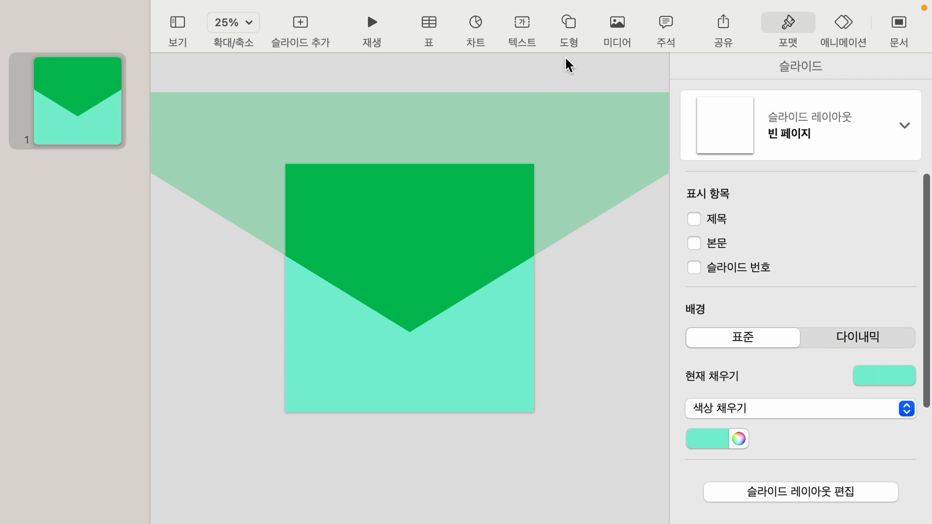
- Insert a circle, centre it on the flap's tip and enlarge it to about a quarter of the slide's width
left_click(574, 26)
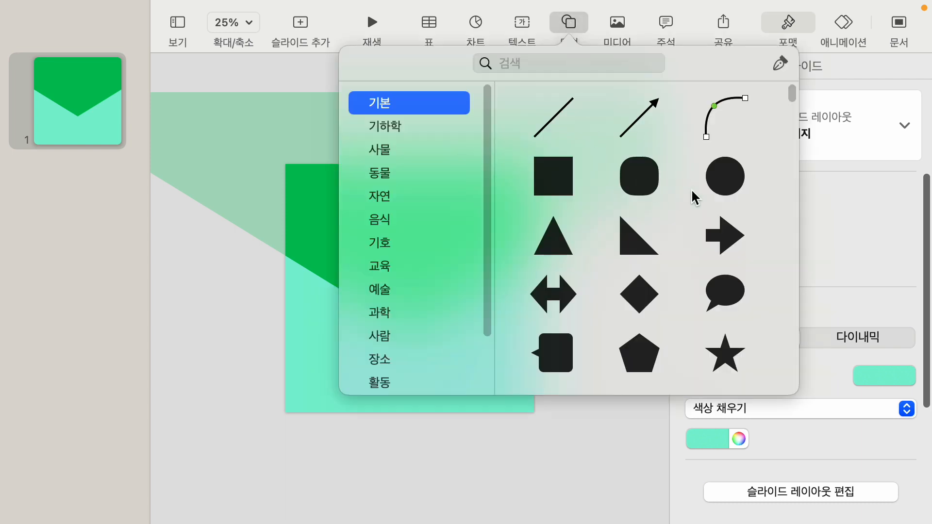
left_click(716, 186)
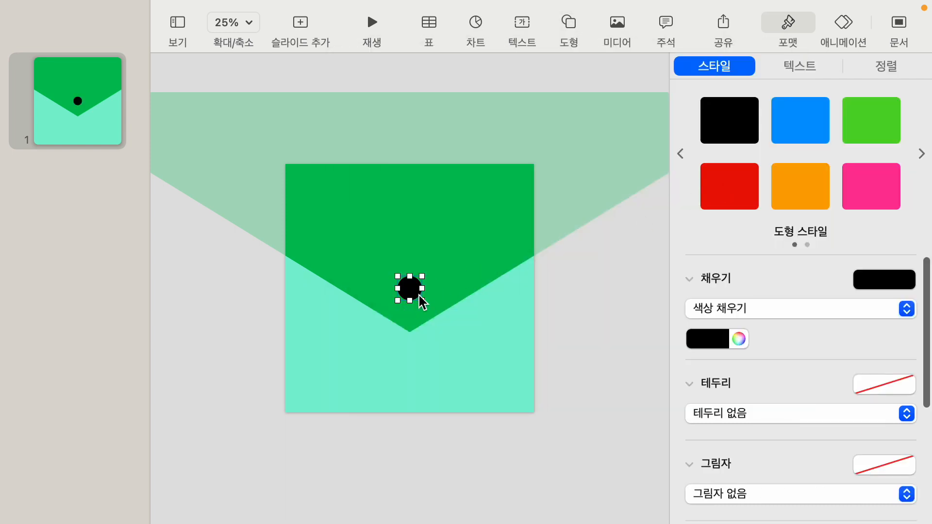
left_click_drag(419, 295, 419, 329)
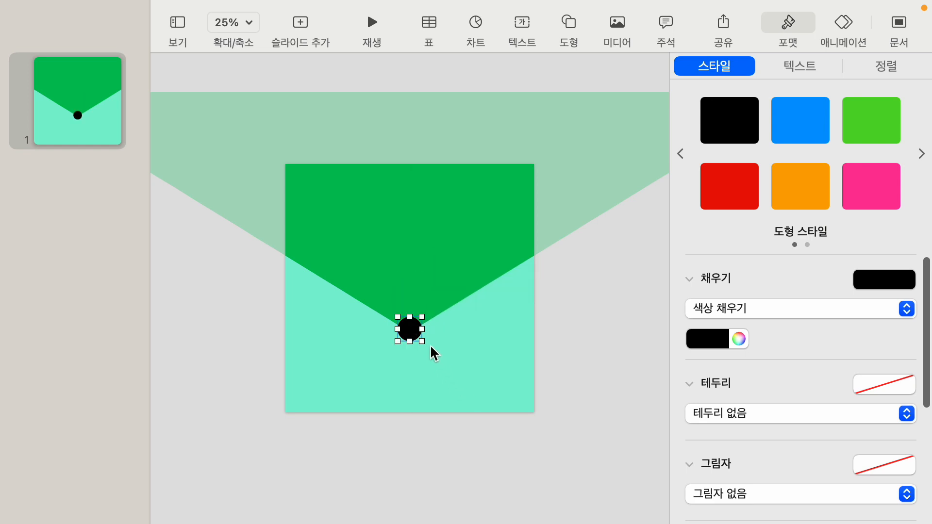
left_click_drag(422, 343, 439, 356)
left_click_drag(416, 322, 418, 325)
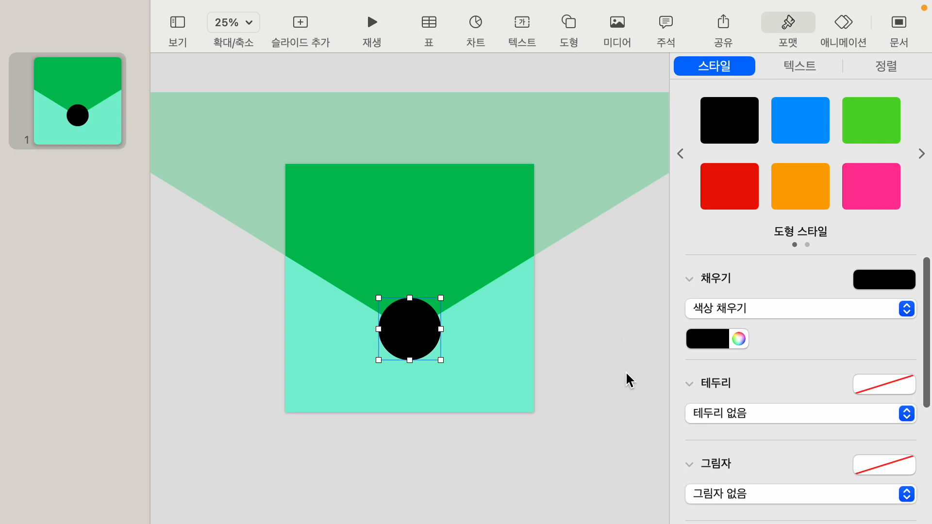
scroll(777, 434, "down", 5)
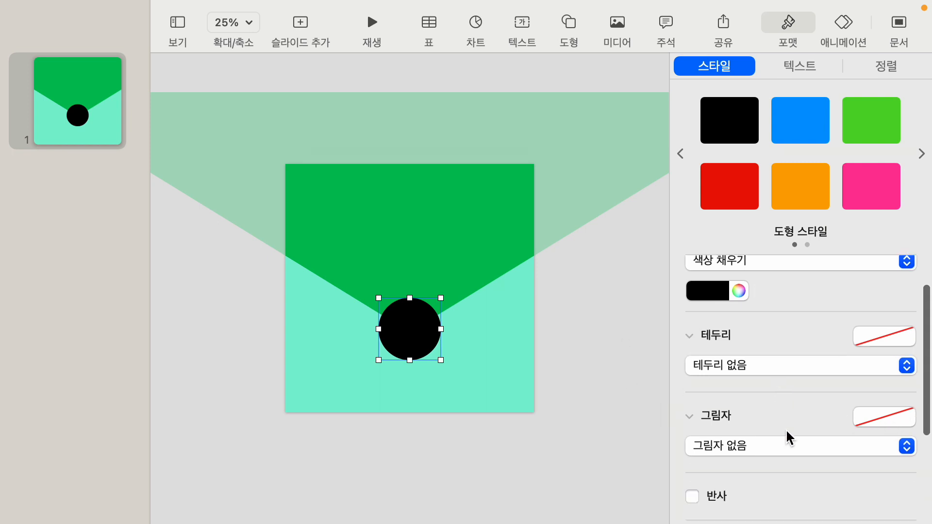
- Apply the first drop-shadow preset to the circle on the flap's tip
left_click(872, 374)
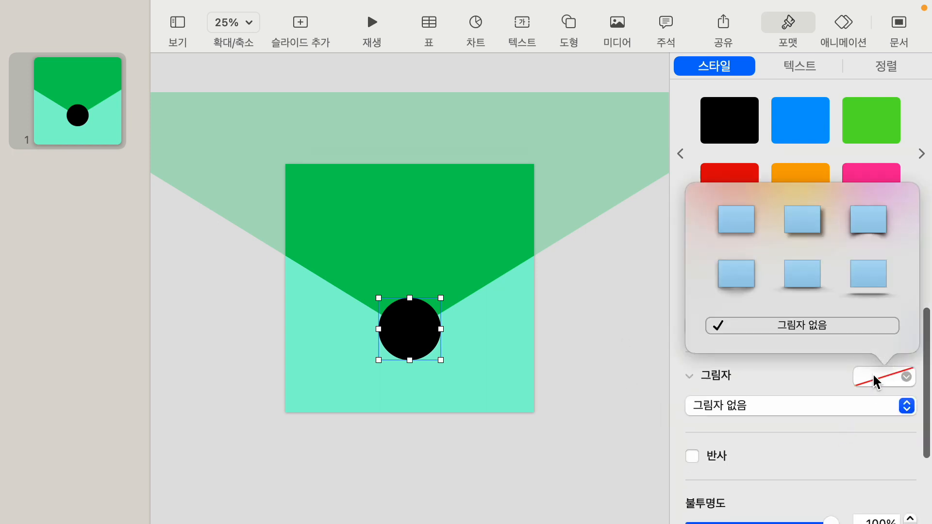
left_click(748, 226)
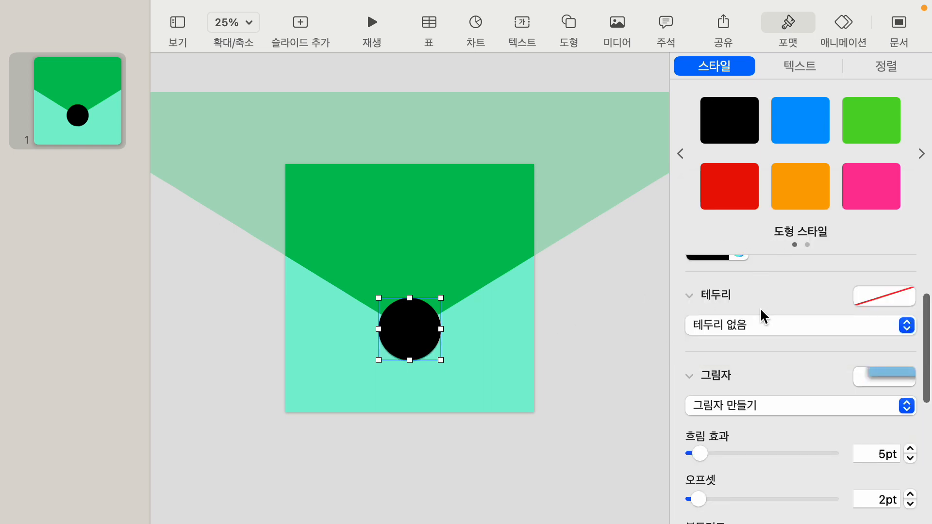
- Fill the circle with the crimson swatch of hue 346°, adjusted to about 77% saturation and 64% brightness
scroll(760, 315, "up", 3)
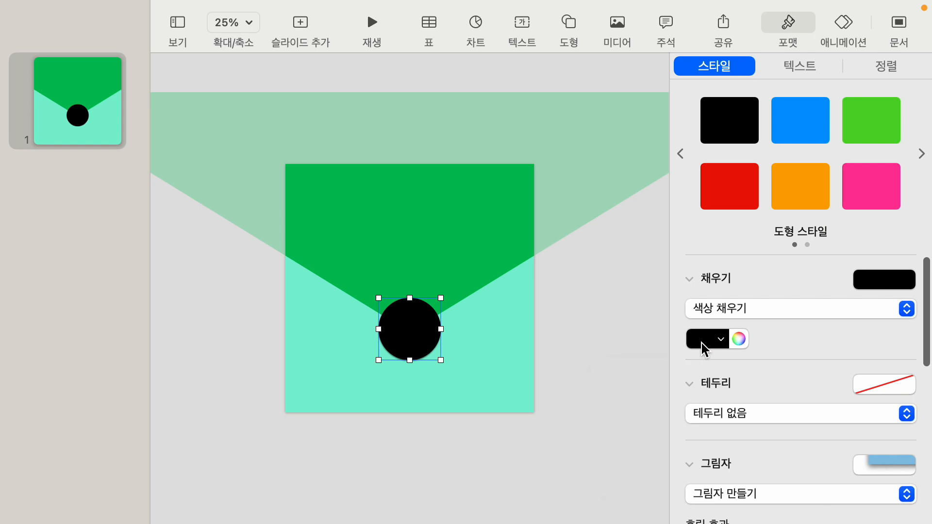
left_click(703, 348)
left_click(759, 339)
left_click(738, 340)
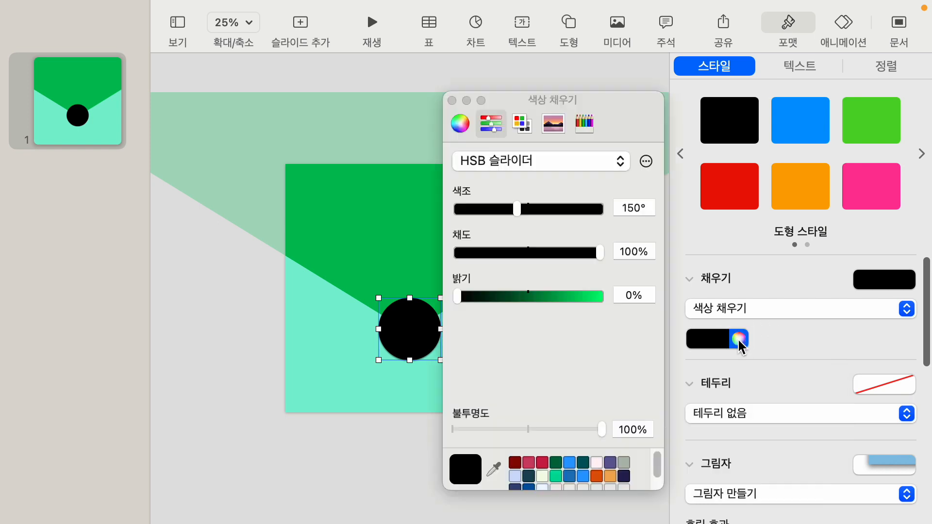
left_click(542, 463)
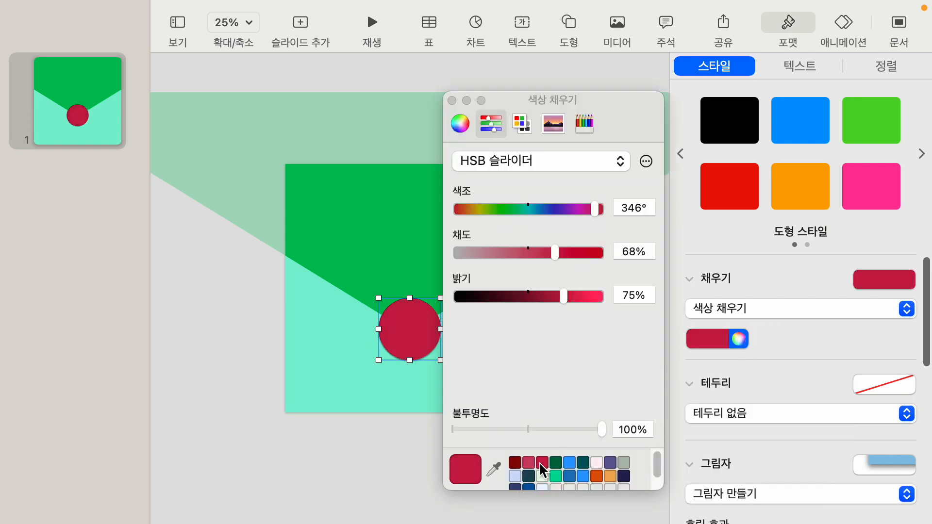
left_click(516, 464)
left_click(542, 464)
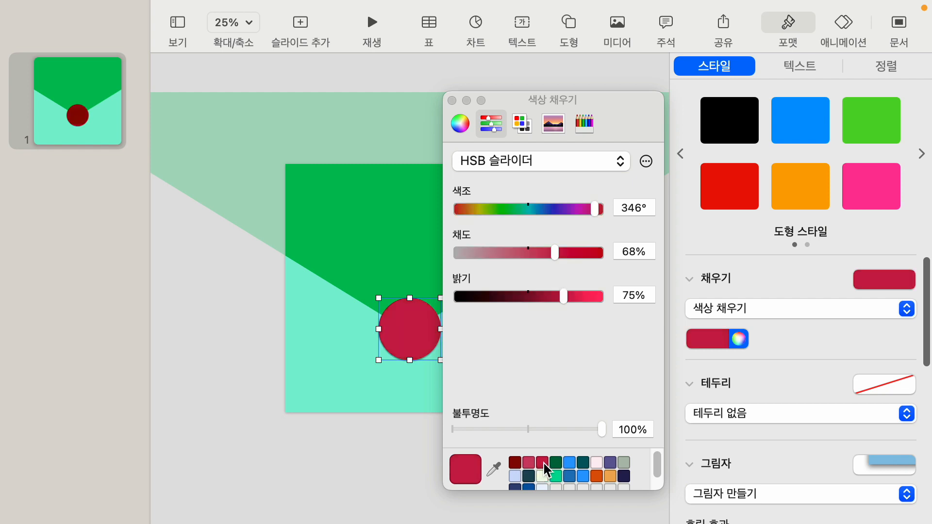
left_click_drag(560, 297, 549, 298)
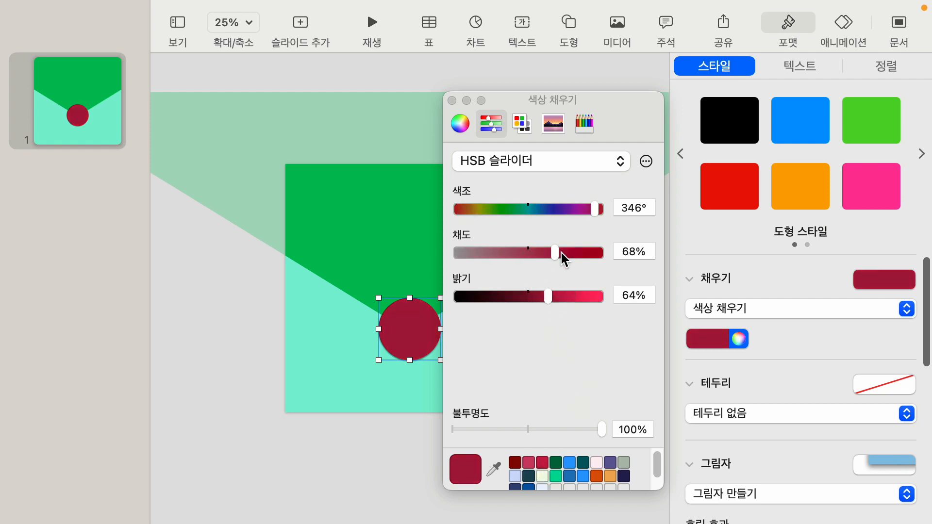
left_click_drag(557, 255, 569, 258)
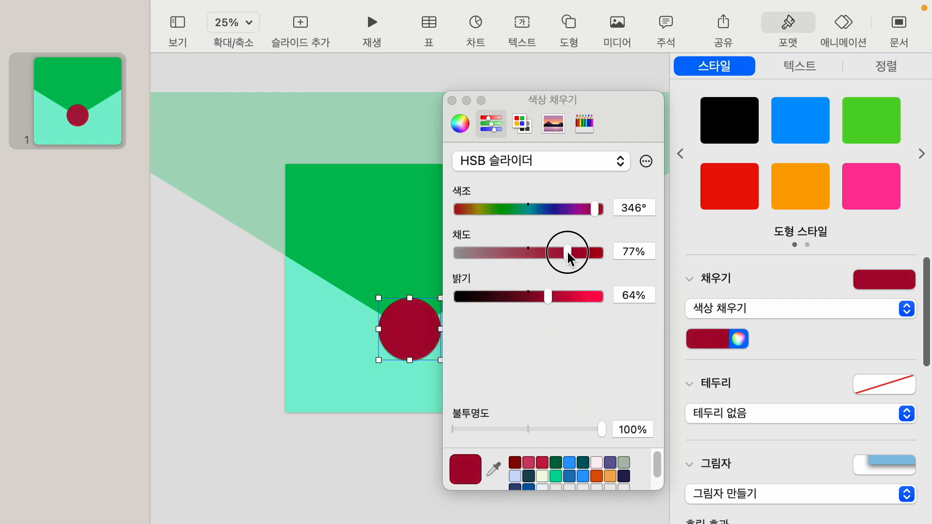
left_click(452, 100)
left_click(604, 363)
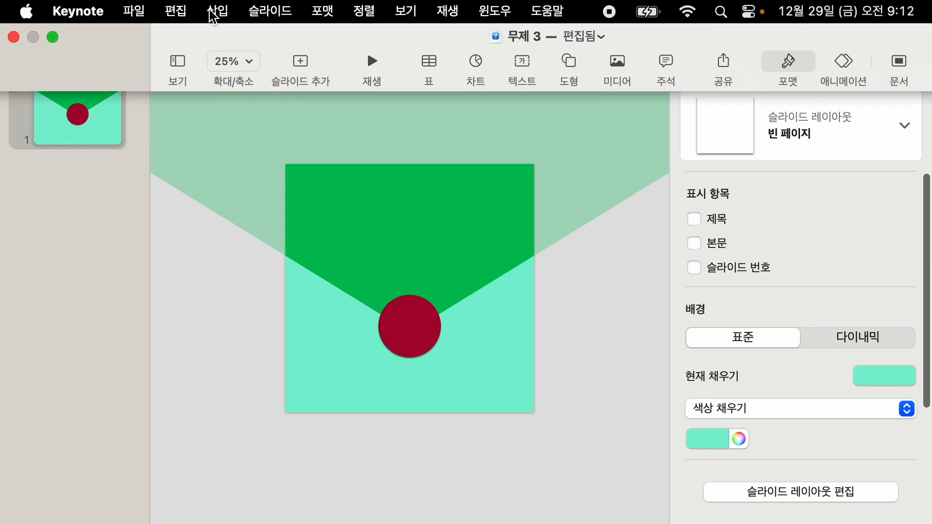
- Insert the image new_year_element_191_a.jpg from the year-dragon-vector folder onto the slide
left_click(215, 12)
left_click(224, 414)
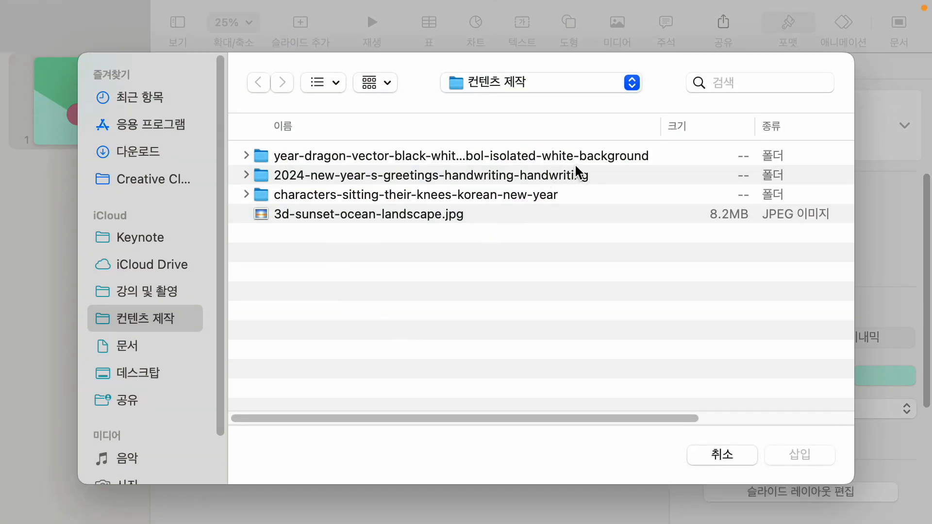
double_click(421, 155)
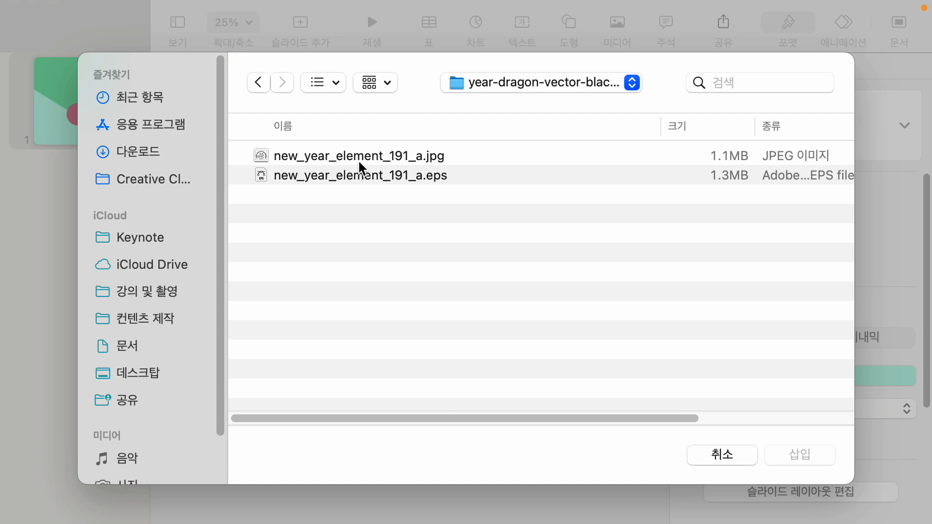
left_click(363, 158)
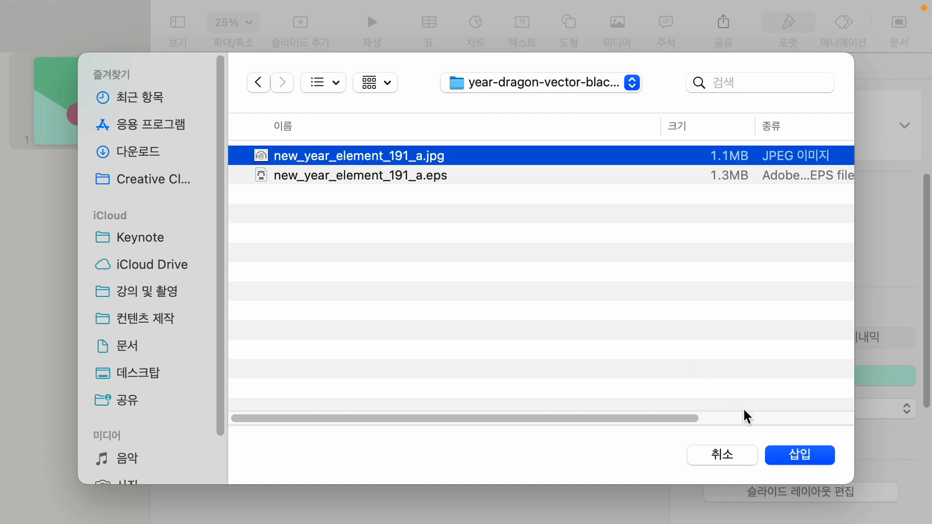
left_click(808, 459)
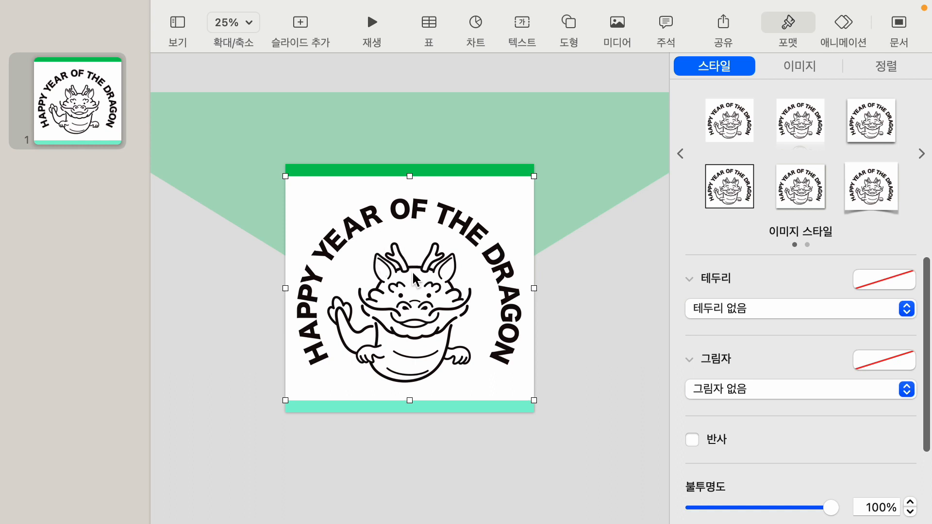
- Remove the dragon image's background, also making the white around and inside its head and body transparent
left_click(811, 67)
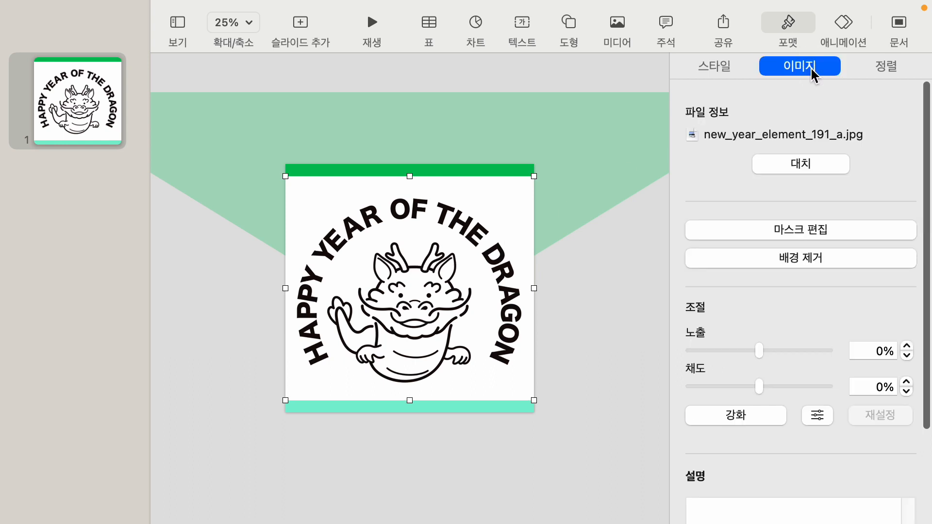
left_click(810, 268)
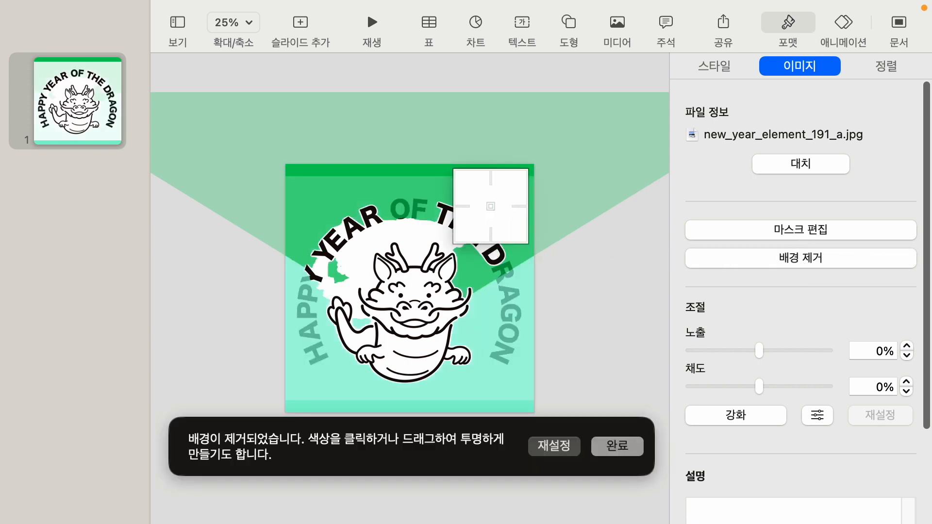
left_click_drag(415, 243, 449, 261)
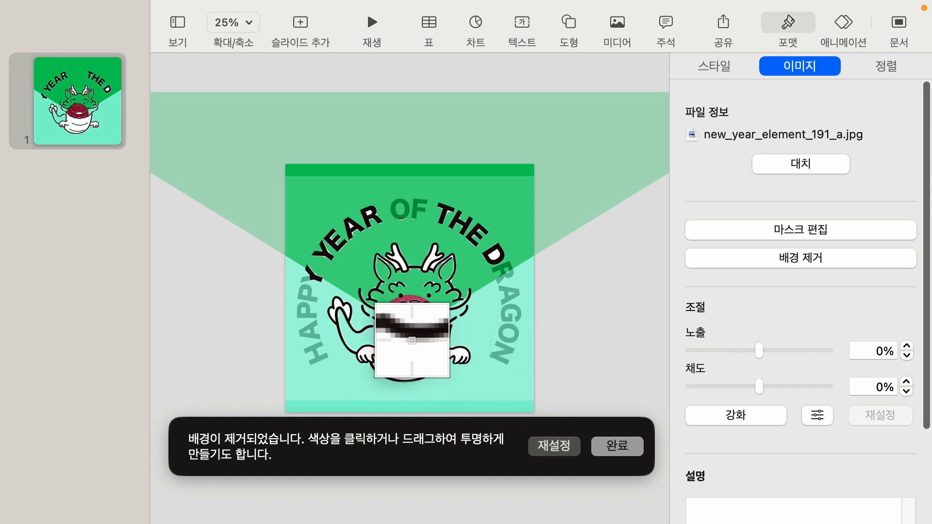
left_click_drag(408, 344, 412, 345)
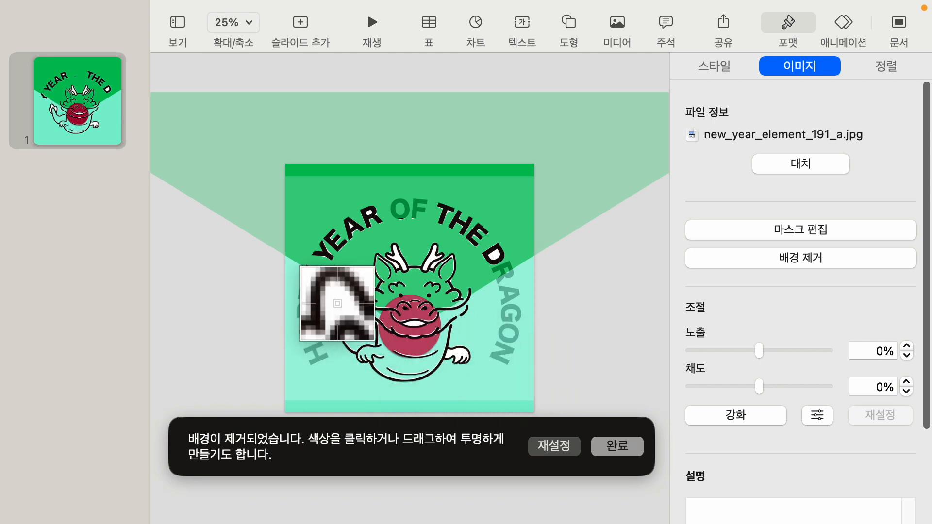
- Make the remaining white inside the dragon's tail, antlers, mouth and hand transparent
left_click_drag(337, 304, 376, 358)
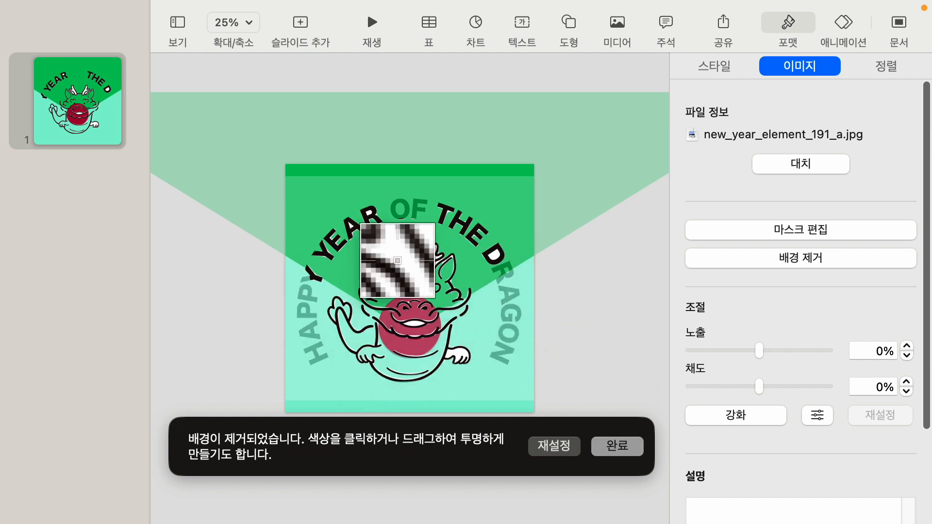
left_click_drag(398, 259, 399, 260)
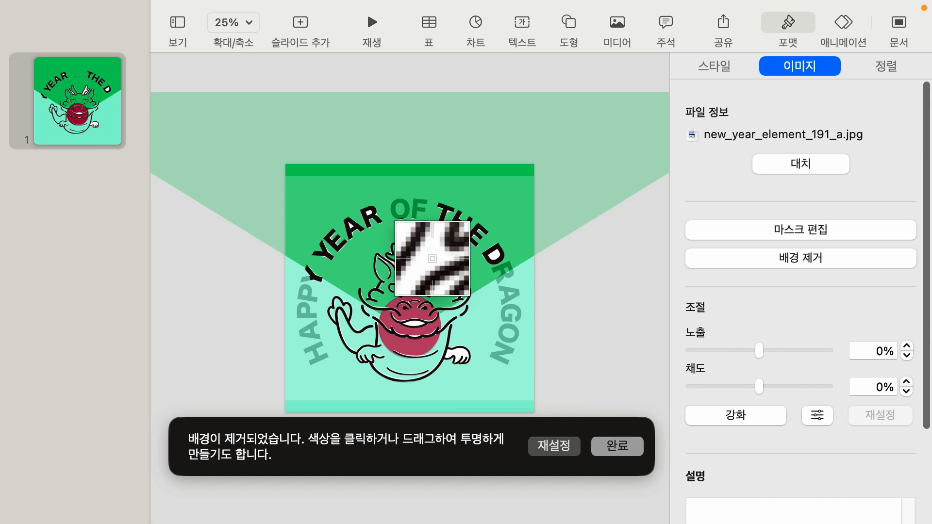
left_click_drag(436, 259, 531, 342)
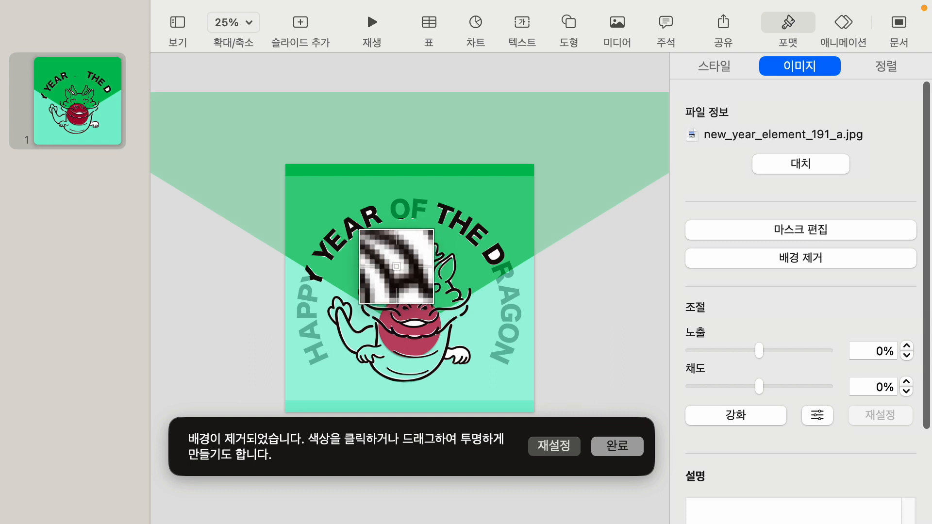
left_click_drag(402, 268, 403, 268)
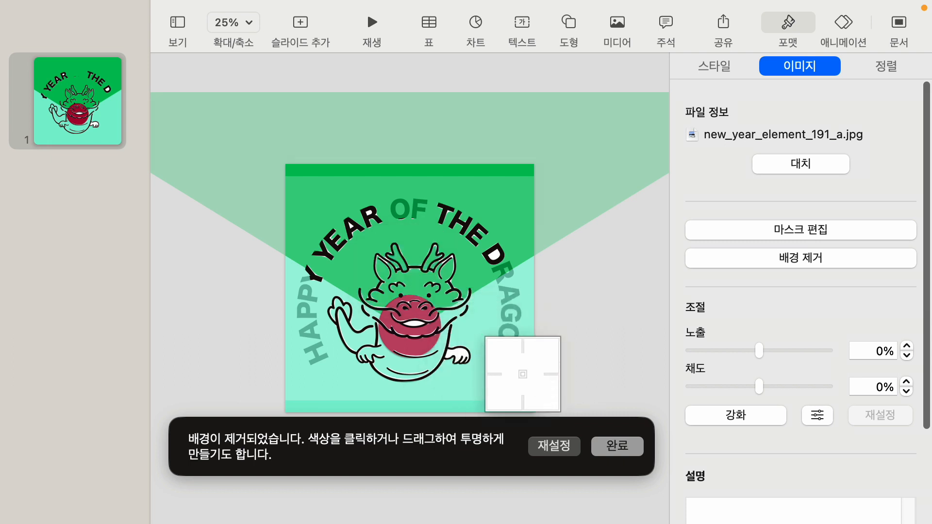
left_click_drag(417, 330, 617, 415)
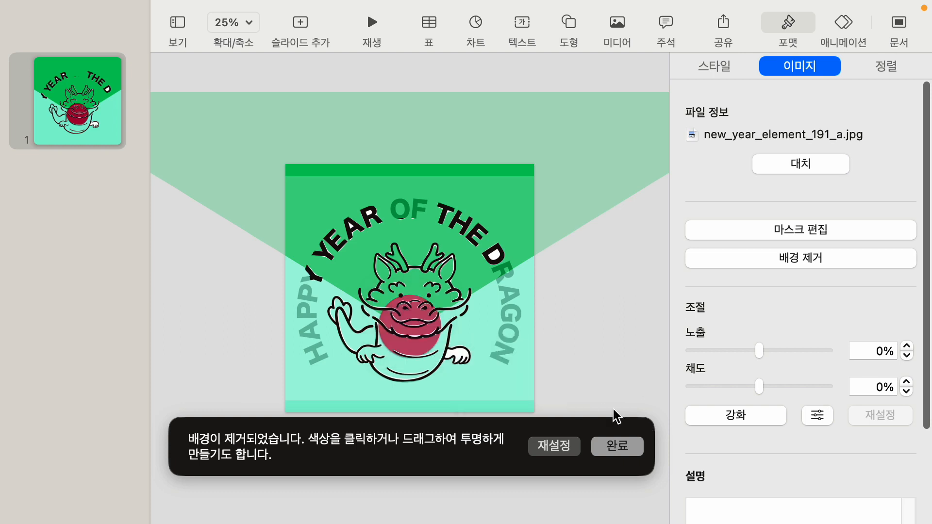
left_click(460, 354)
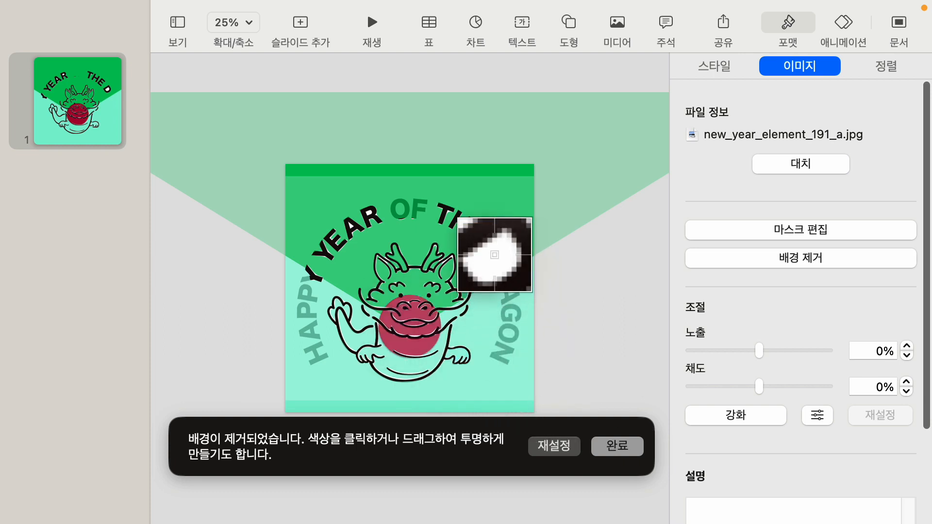
- Clear the white inside the letters D, R and A and beside the dragon's antler
left_click_drag(495, 254, 544, 330)
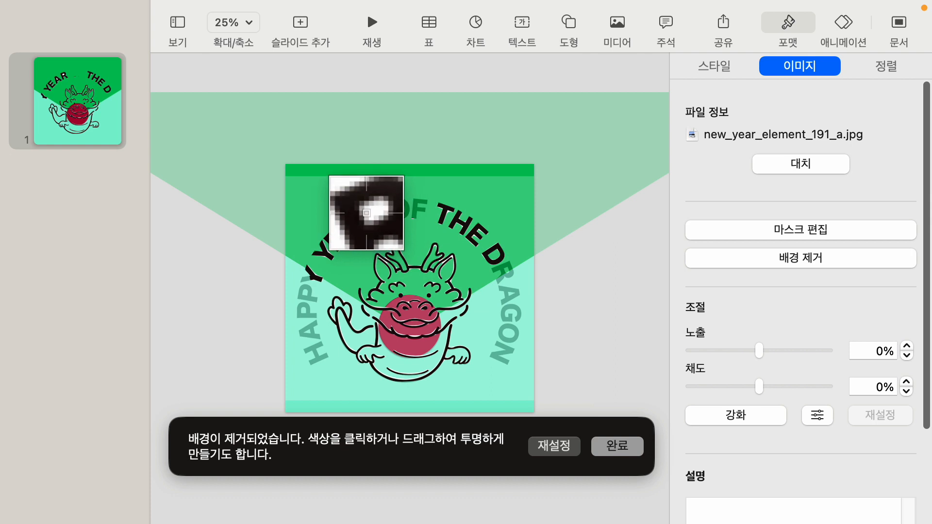
left_click(372, 208)
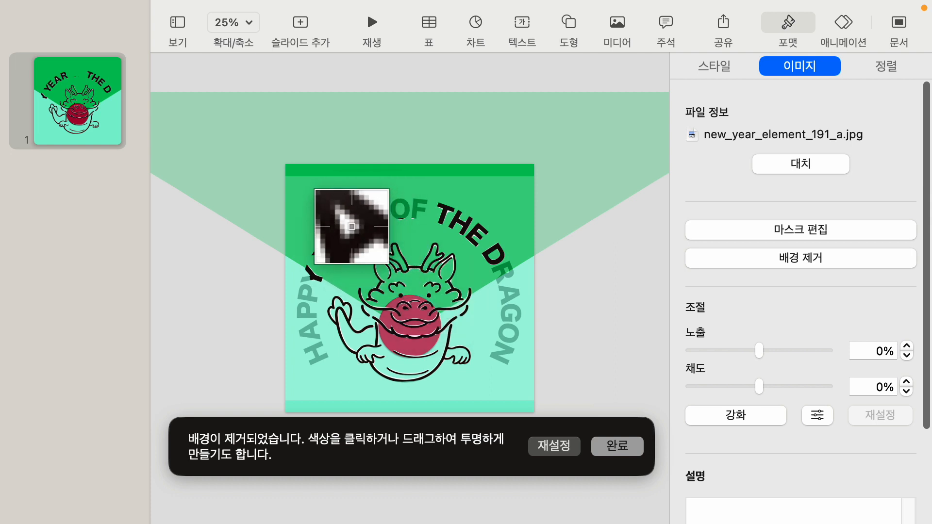
left_click_drag(351, 227, 409, 279)
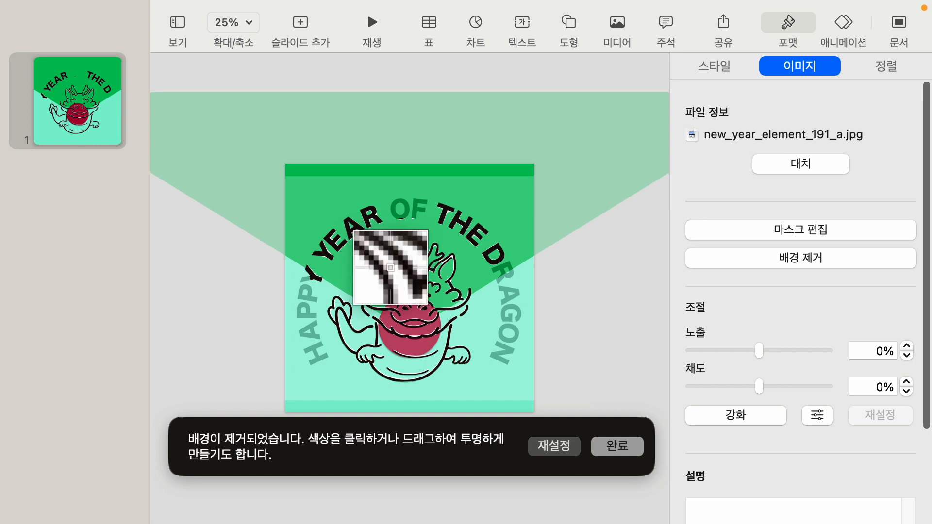
mouse_move(391, 267)
left_mouse_down()
mouse_move(479, 351)
mouse_move(425, 286)
mouse_move(393, 269)
left_mouse_up()
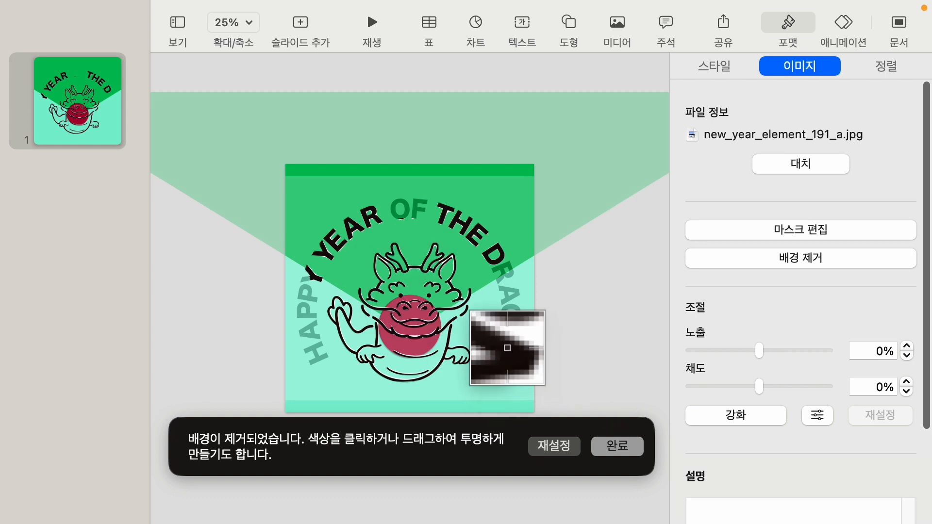
- Restore the faded letters of HAPPY YEAR OF THE DRAGON, clear leftover white among them, and finish the background removal
left_click(508, 333)
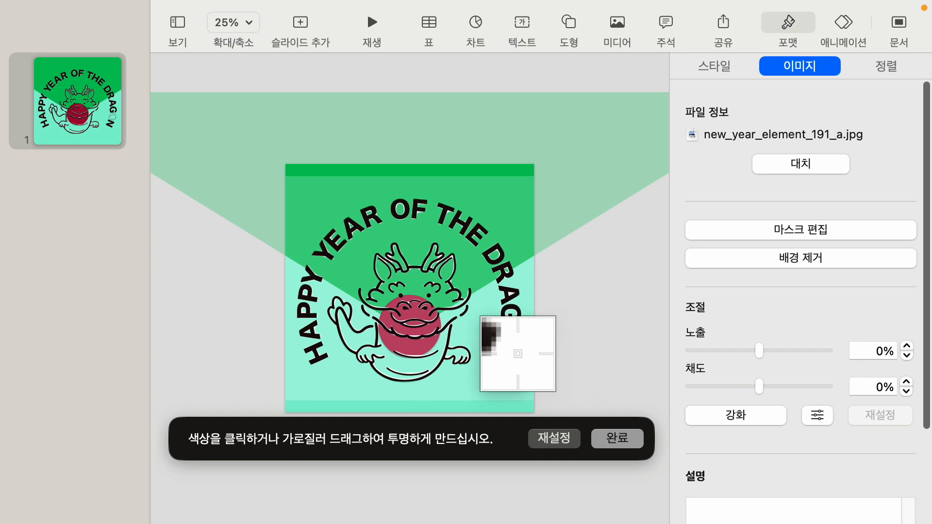
left_click_drag(500, 337, 501, 336)
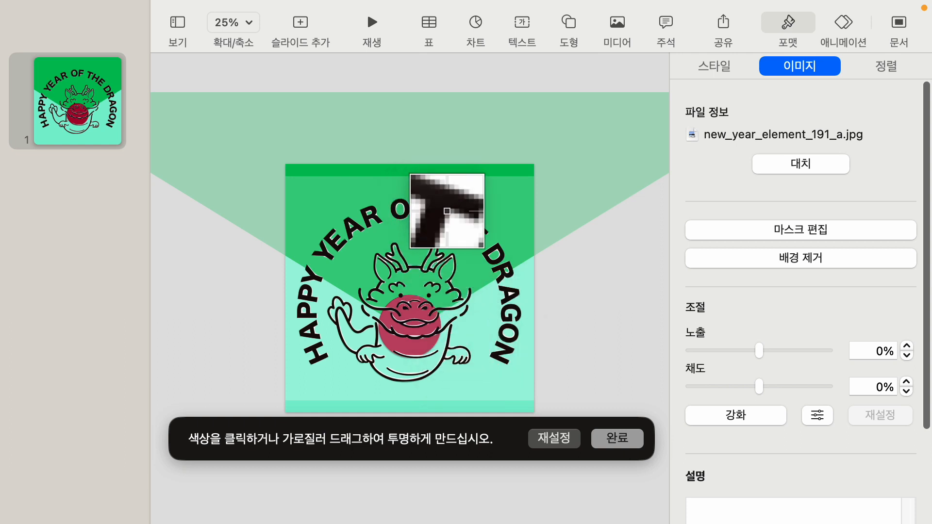
left_click_drag(448, 212, 449, 213)
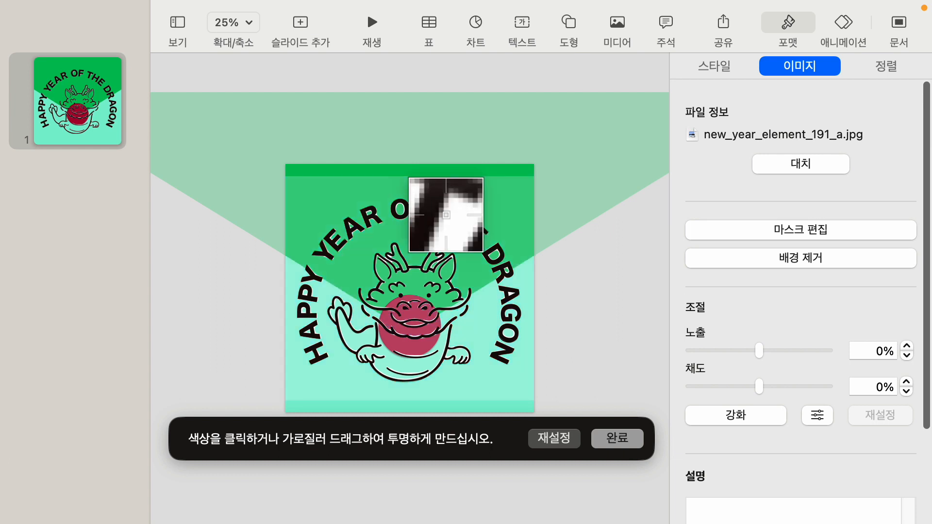
left_click(626, 452)
left_click(425, 437)
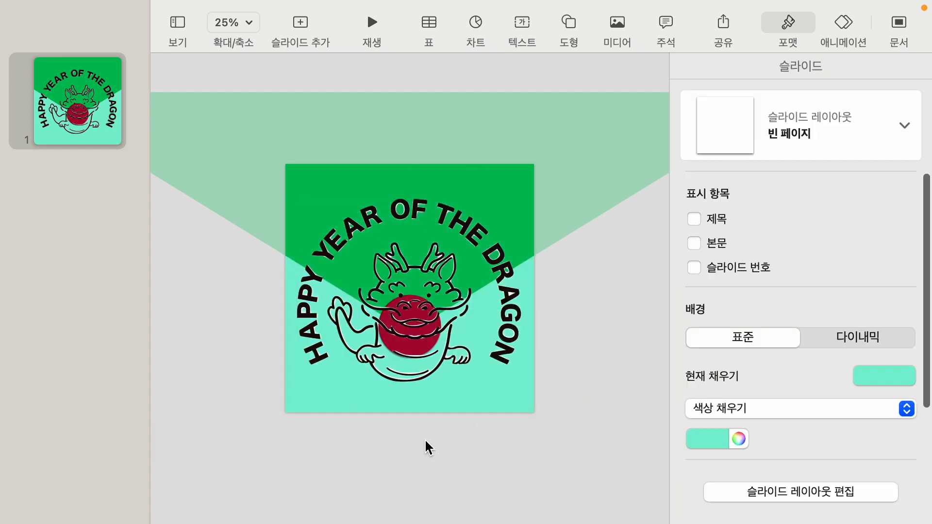
- Shrink the dragon image with its lettering to fit inside the crimson circle and centre it there
left_click(416, 318)
mouse_move(416, 323)
left_mouse_down()
mouse_move(327, 263)
mouse_move(293, 314)
mouse_move(418, 325)
left_mouse_up()
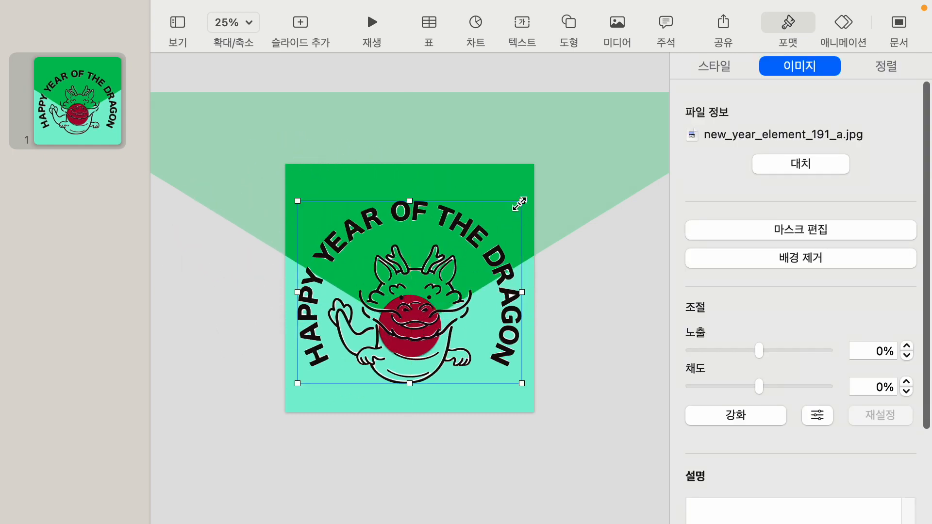
left_click_drag(521, 203, 427, 317)
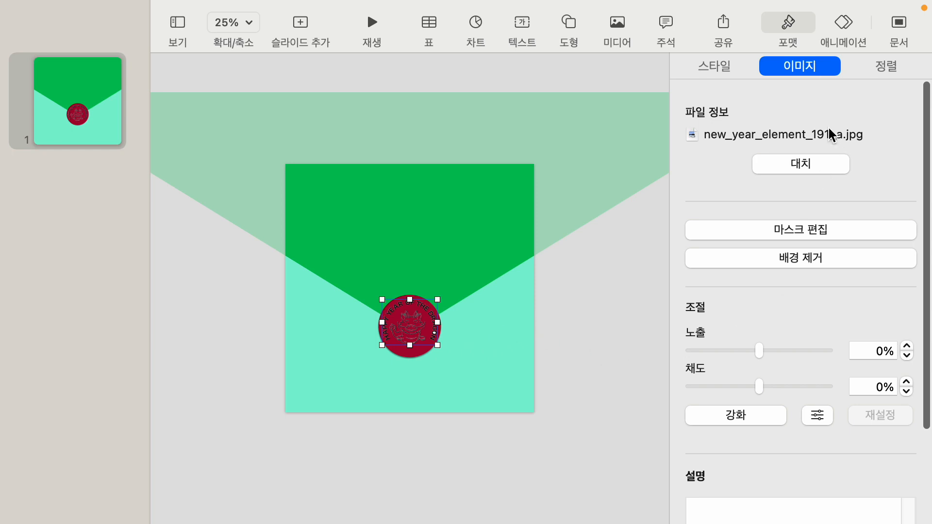
- Raise the dragon image's exposure to 100% in the advanced image adjustments
left_click(818, 416)
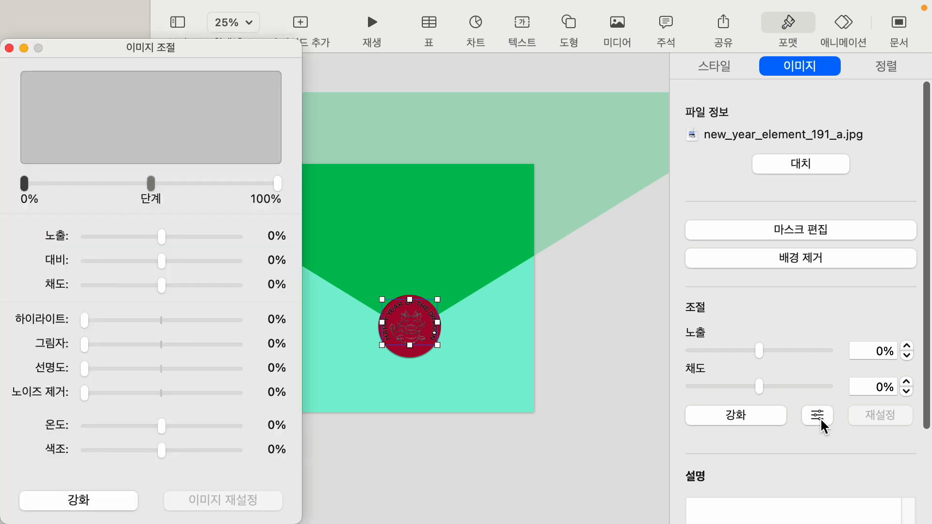
left_click_drag(189, 50, 733, 33)
left_click_drag(705, 234, 869, 237)
left_click_drag(748, 238, 795, 228)
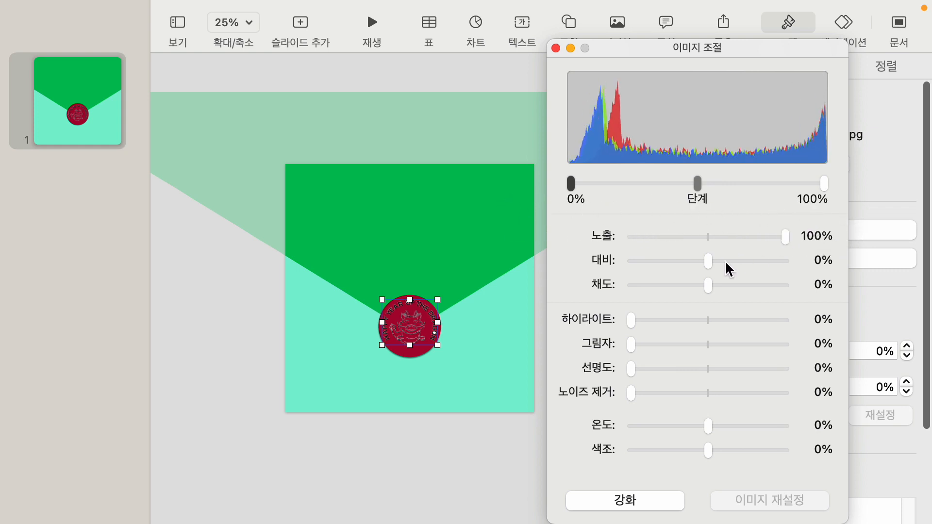
- Set the dragon image's contrast to -100% with exposure at 100%, and close the image adjustments
left_click_drag(710, 261, 486, 254)
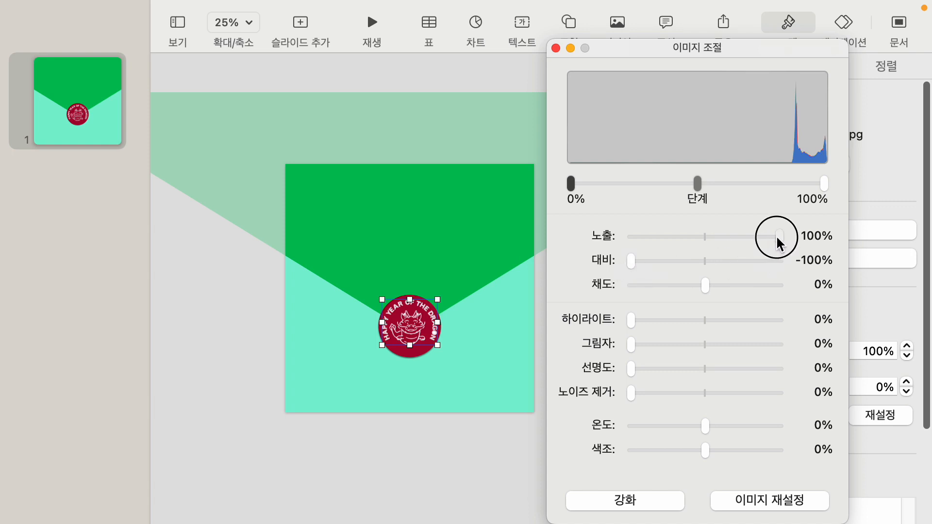
left_click_drag(780, 242, 843, 248)
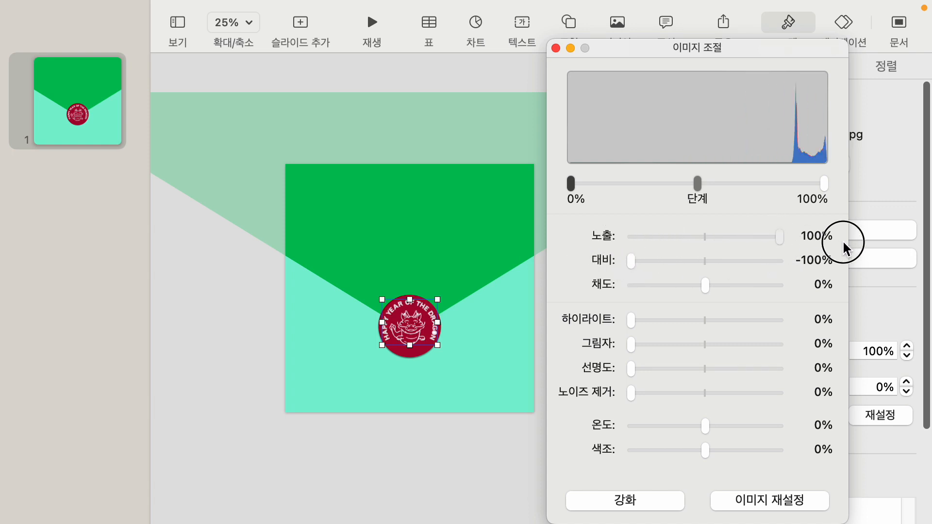
left_click(556, 48)
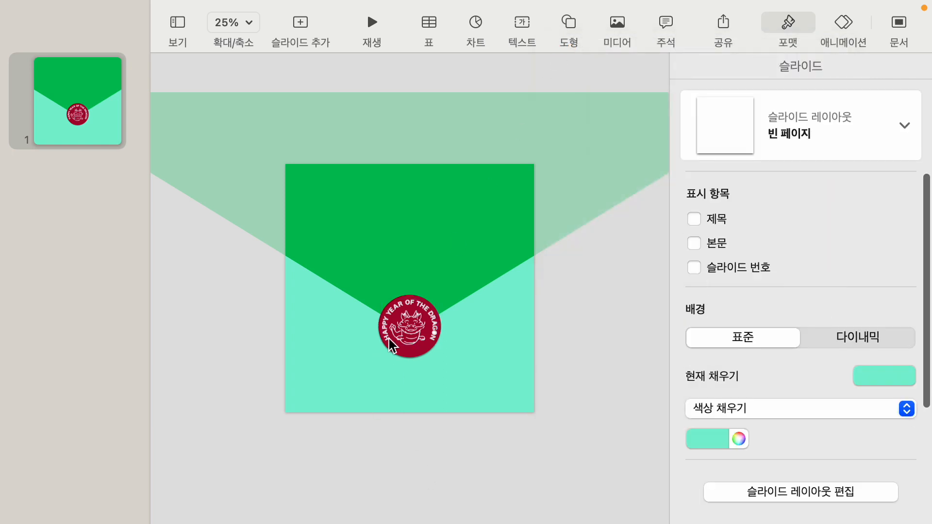
- Fit the slide to the window and group the crimson circle with the dragon image as one seal
left_click(249, 25)
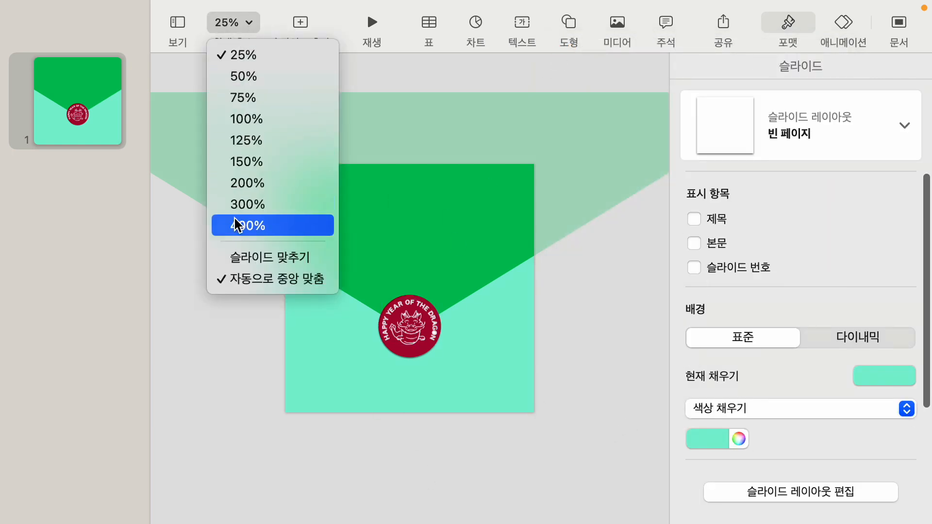
left_click(244, 263)
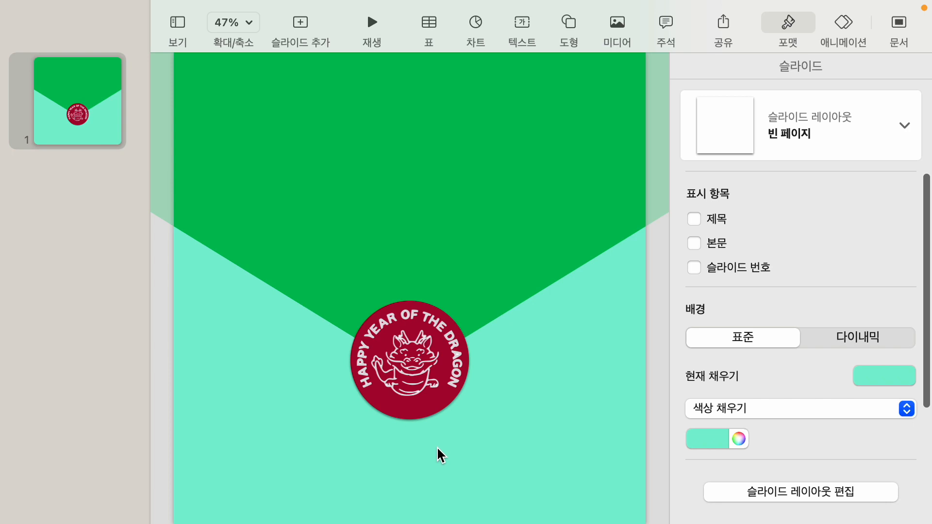
left_click(420, 415)
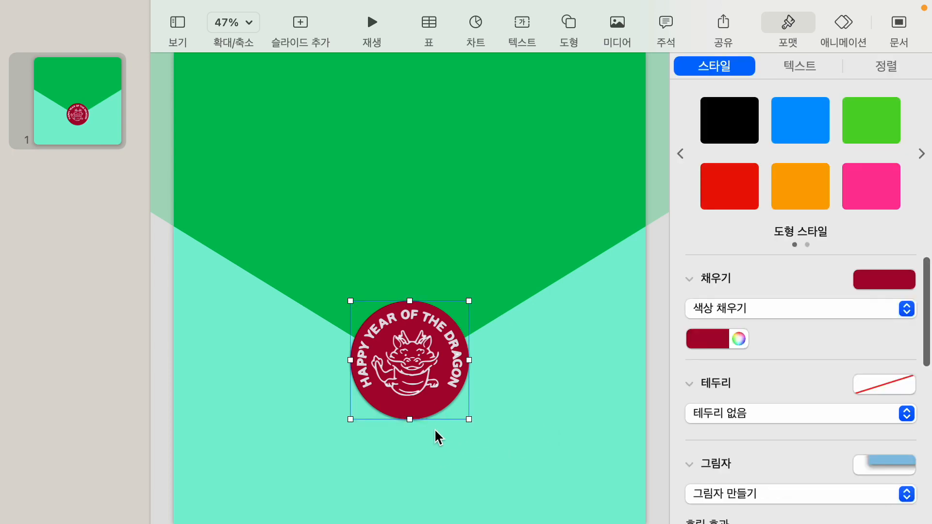
left_click(414, 376, "shift")
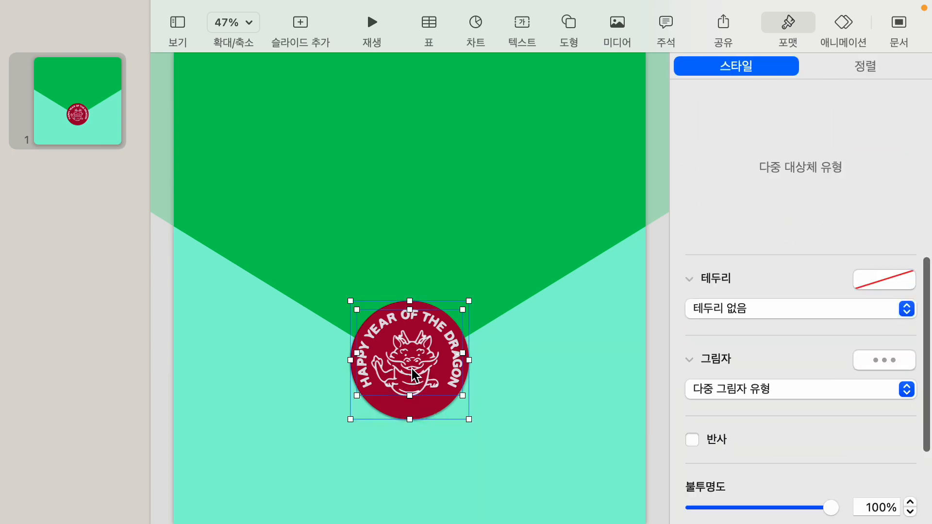
right_click(412, 366)
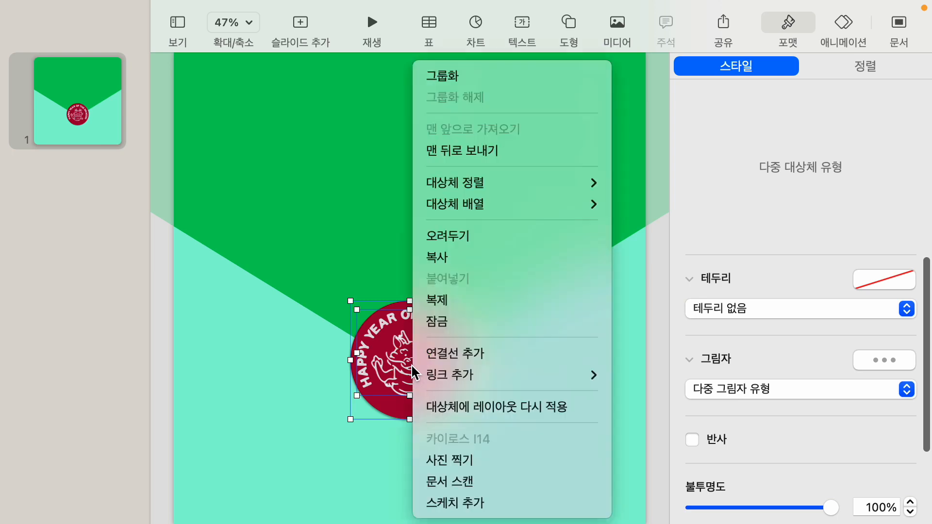
left_click(453, 76)
left_click(214, 384)
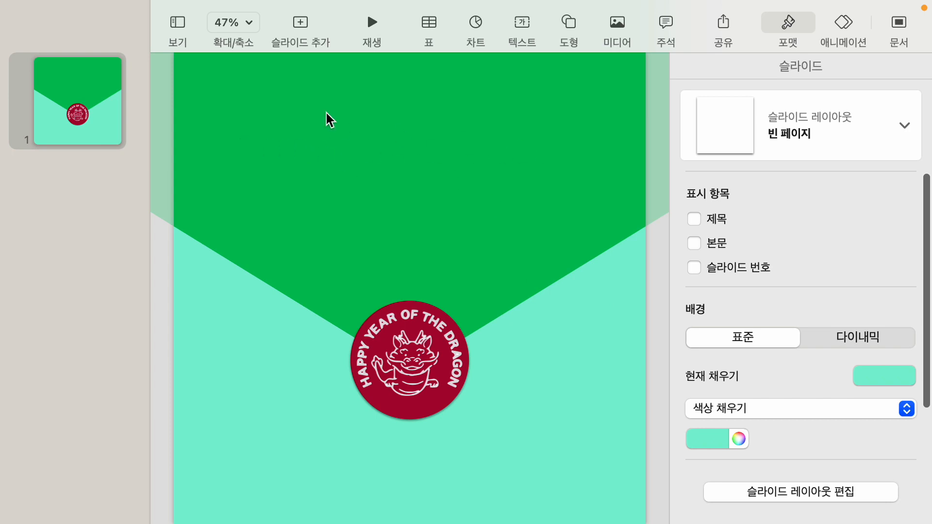
- Add a text box reading 편지왔어요 on the green flap above the dragon seal
left_click(523, 23)
left_click_drag(410, 281, 411, 195)
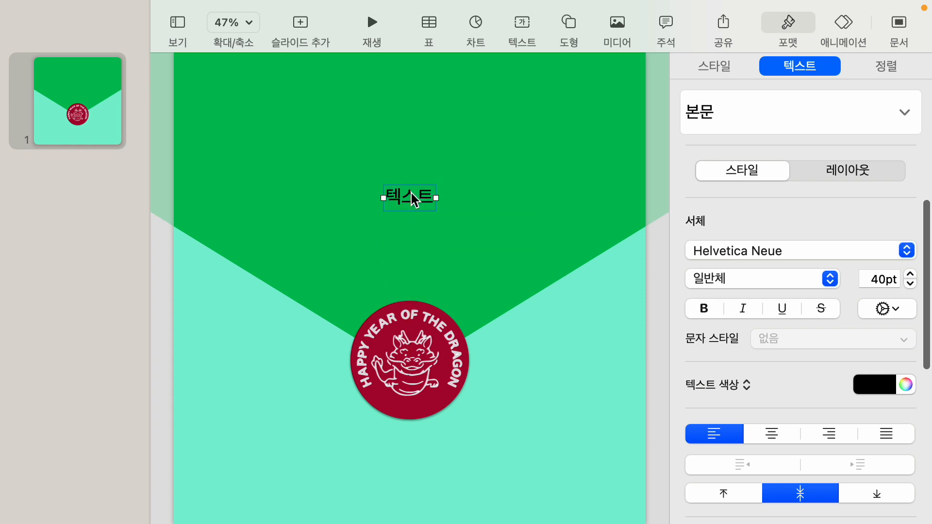
type("vusw")
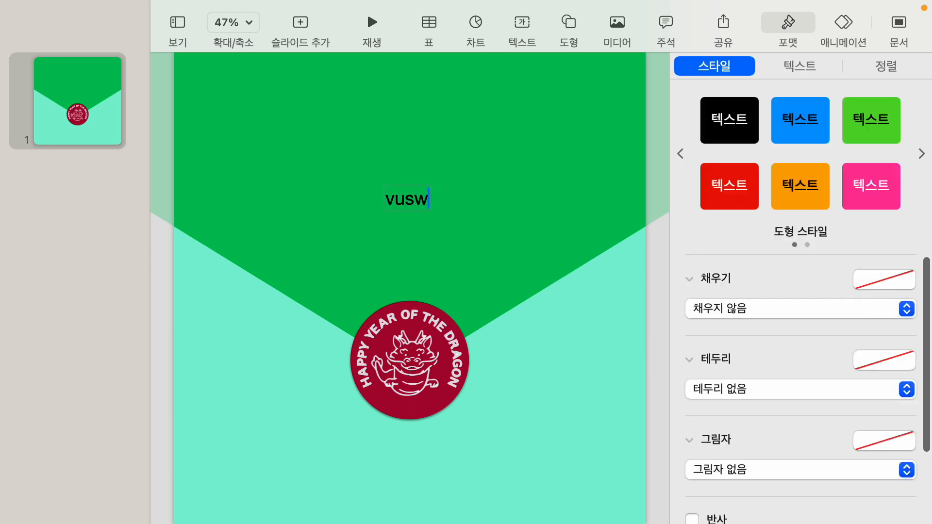
key("BackSpace")
key("BackSpace")
key("BackSpace")
key("BackSpace")
type("펴ㄴ지")
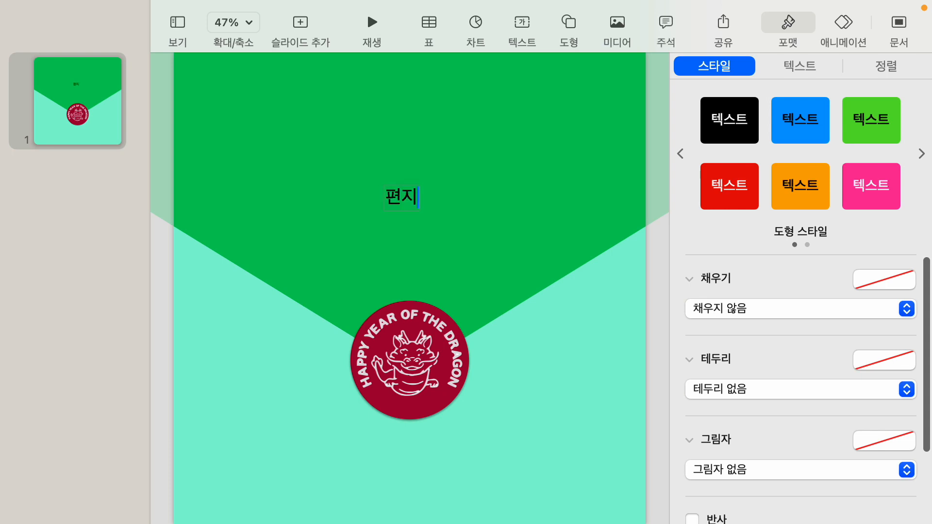
type("왔어요")
key("Escape")
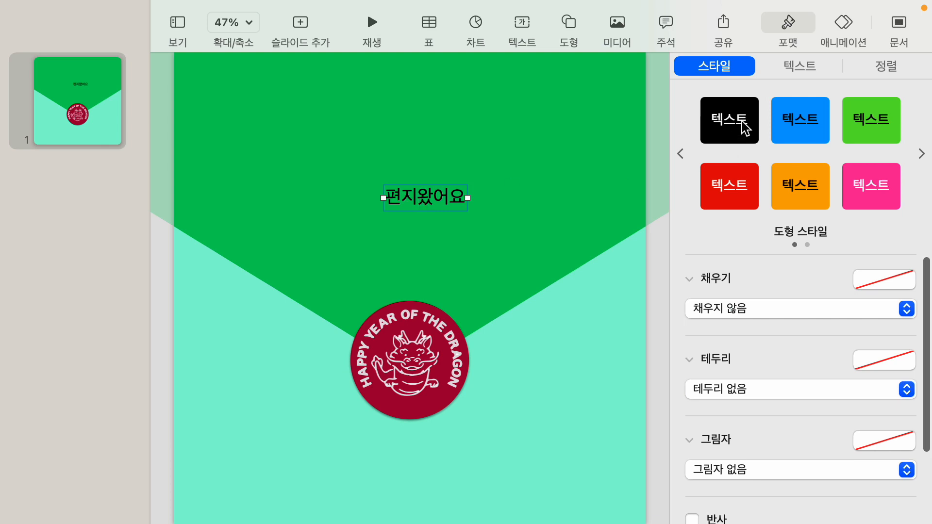
- Format the 편지왔어요 text as 100 pt bold and centre it horizontally on the green flap
left_click(809, 68)
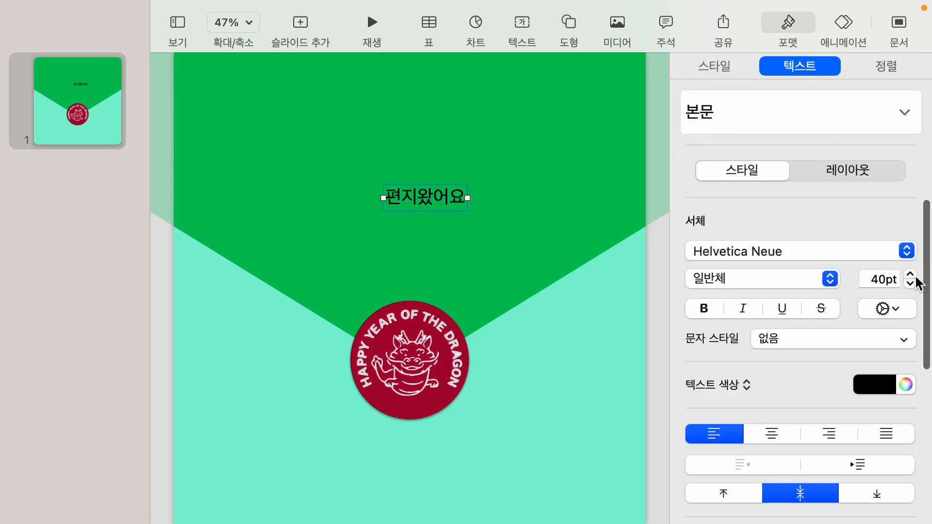
left_click(882, 279)
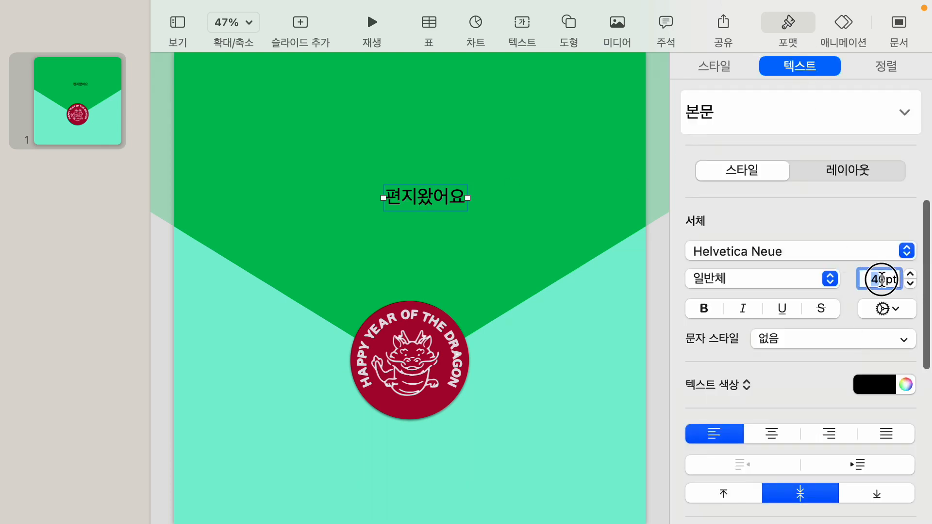
type("80")
key("Return")
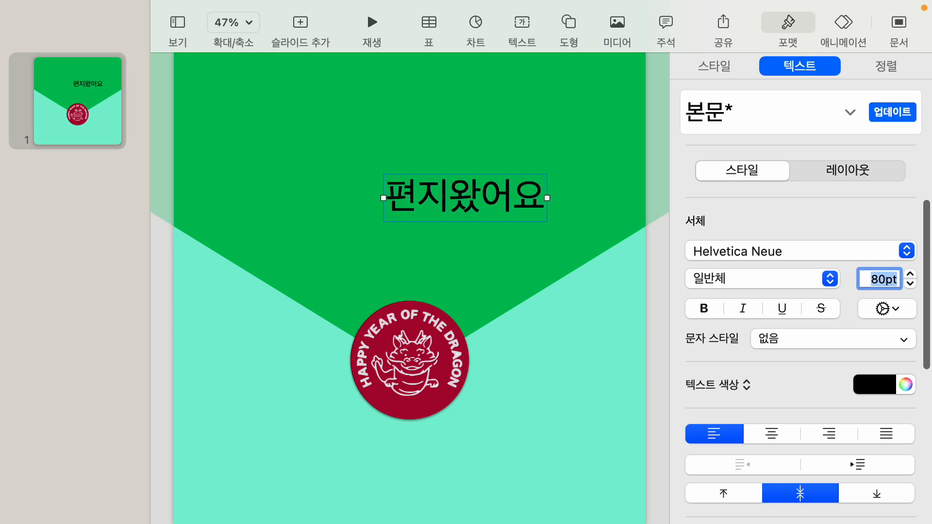
type("100")
key("Return")
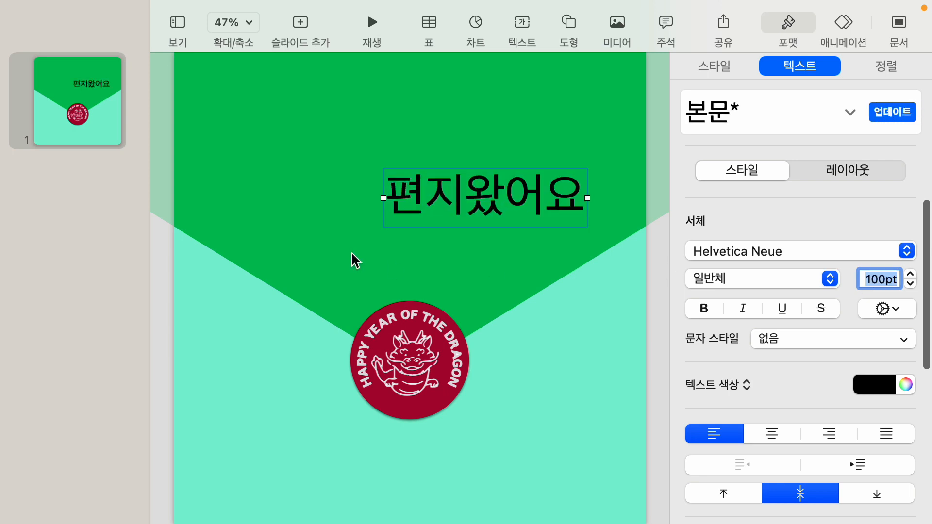
left_click_drag(457, 208, 375, 215)
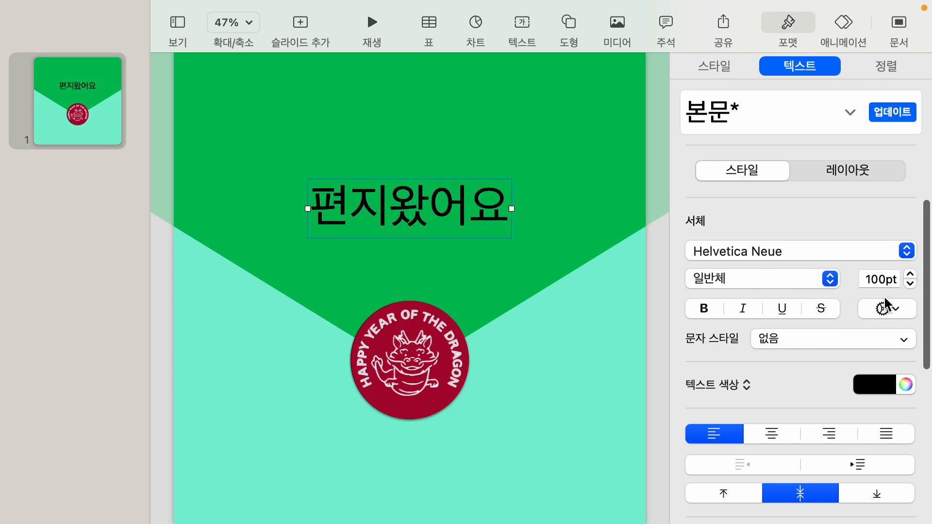
left_click(705, 309)
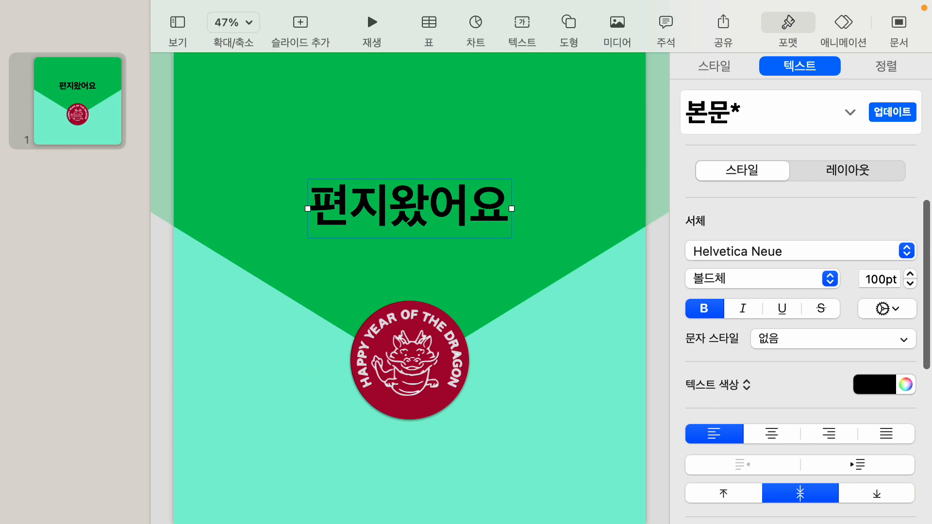
- Preview the 키보드 (Keyboard) build-in effect on the 편지왔어요 text and apply it
key("super+Tab")
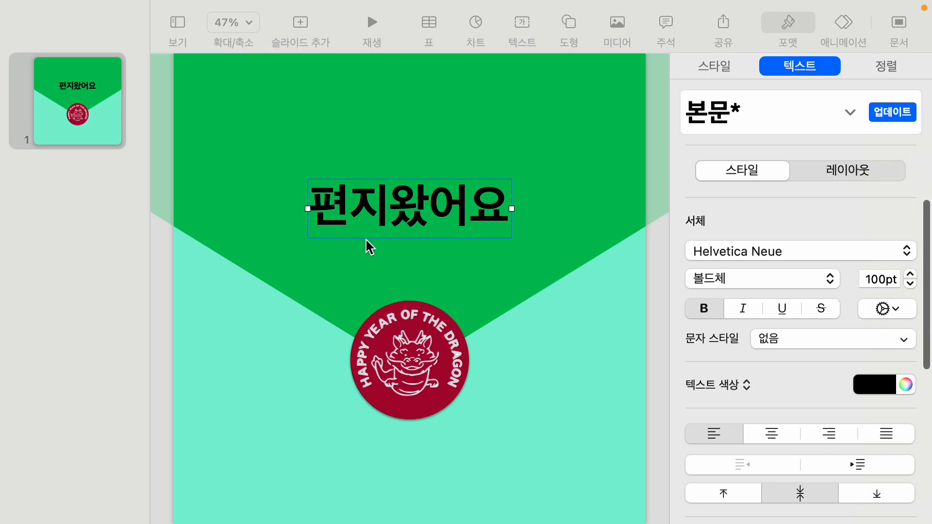
left_click(381, 232)
left_click(843, 23)
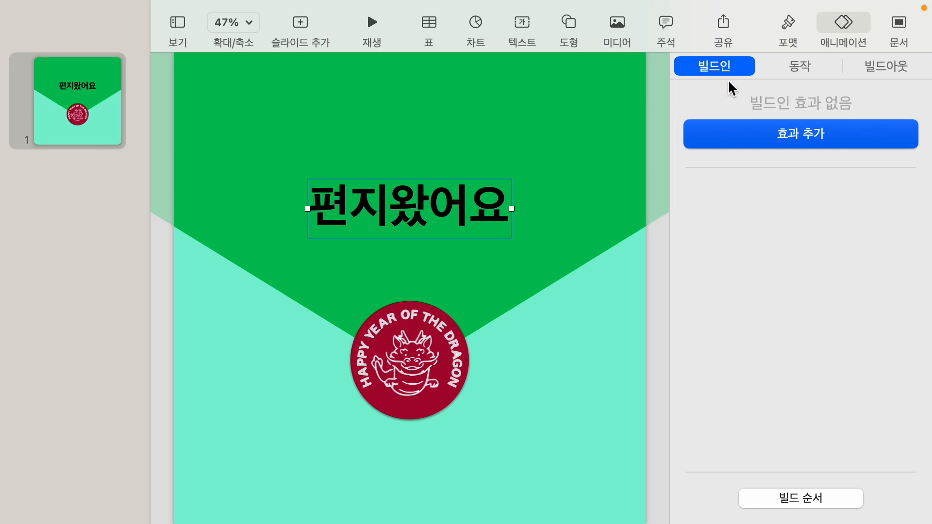
left_click(801, 141)
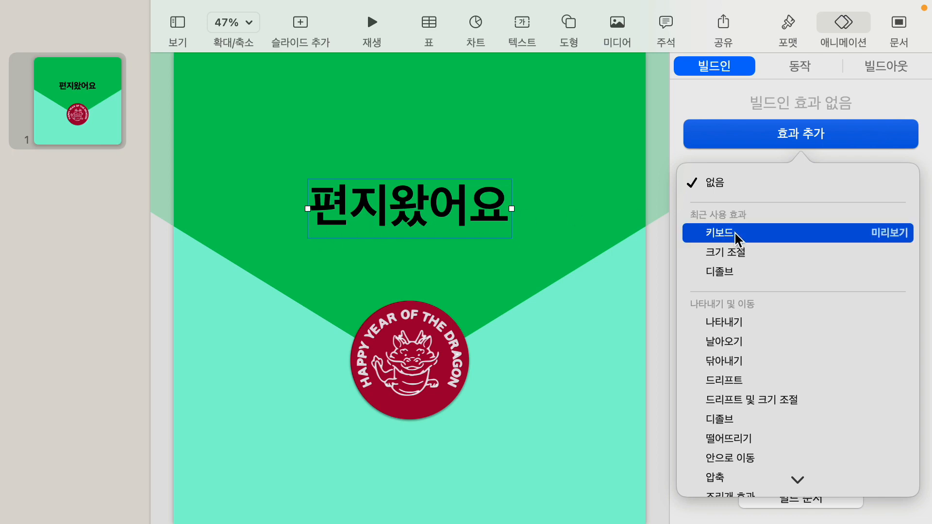
left_click(893, 234)
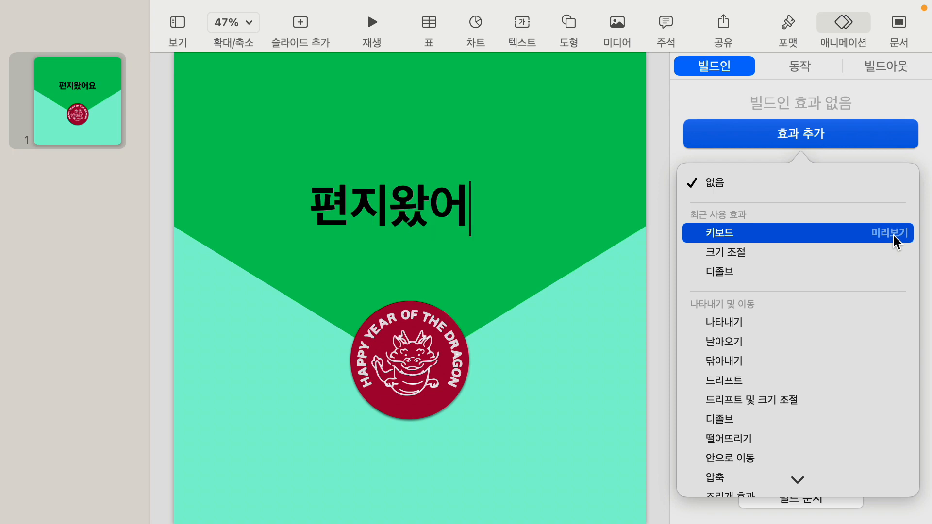
left_click(739, 240)
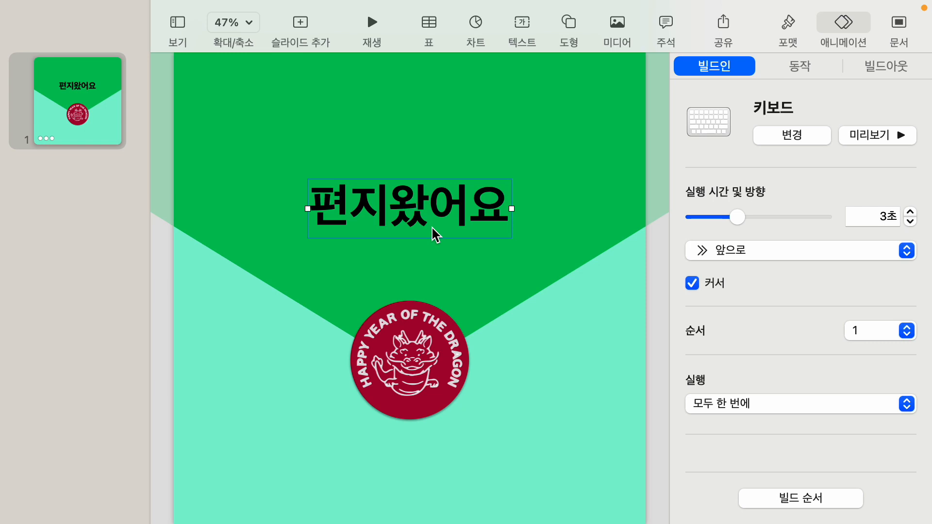
- Preview the 펼치기 build-out effect on the 편지왔어요 text and apply it
left_click(891, 68)
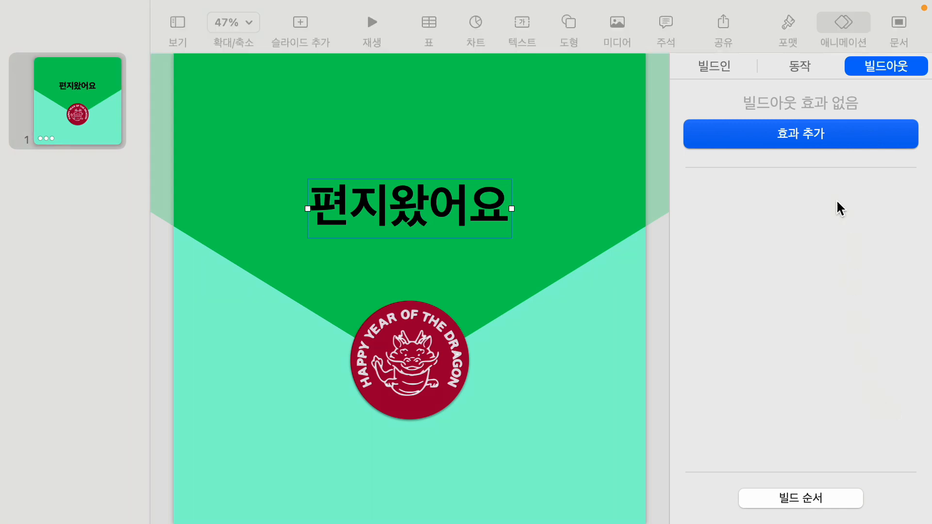
left_click(777, 131)
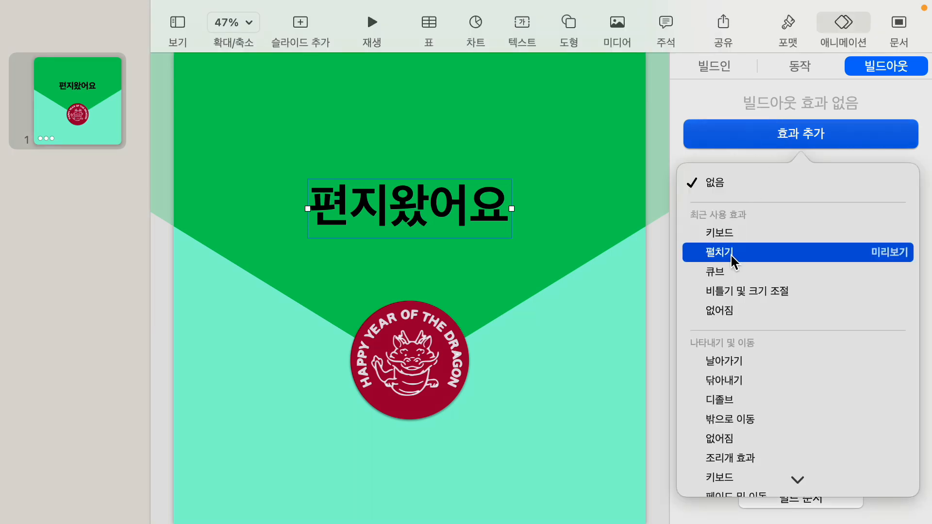
left_click(896, 260)
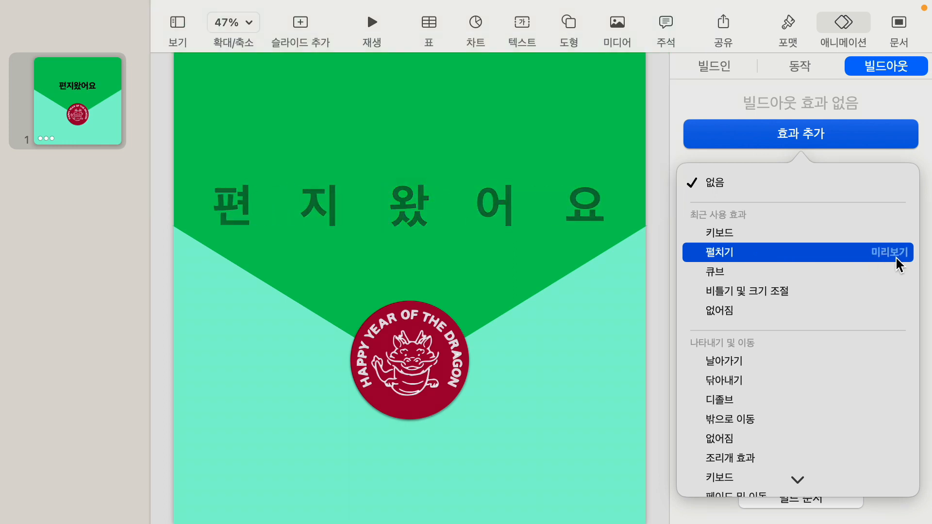
left_click(736, 255)
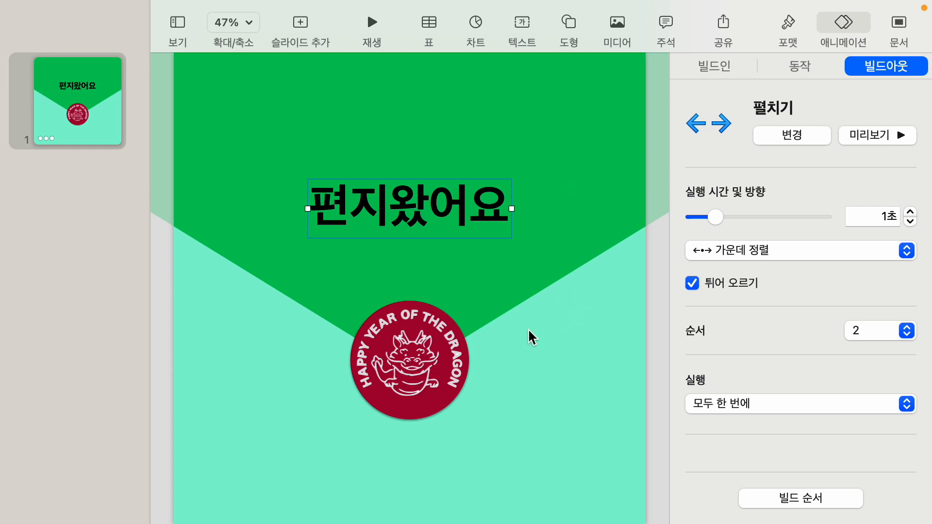
- Preview the 크게 확대하기 build-out effect on the grouped dragon seal and apply it
left_click(413, 394)
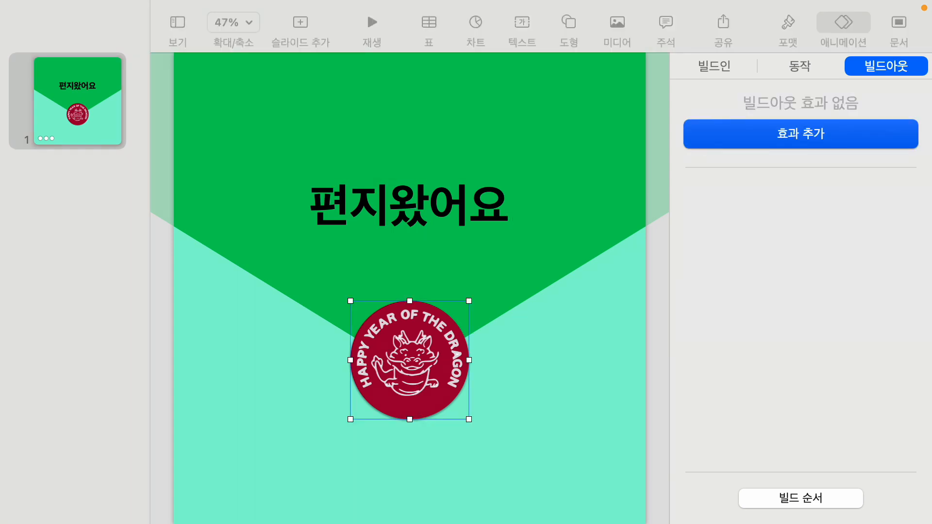
left_click(771, 144)
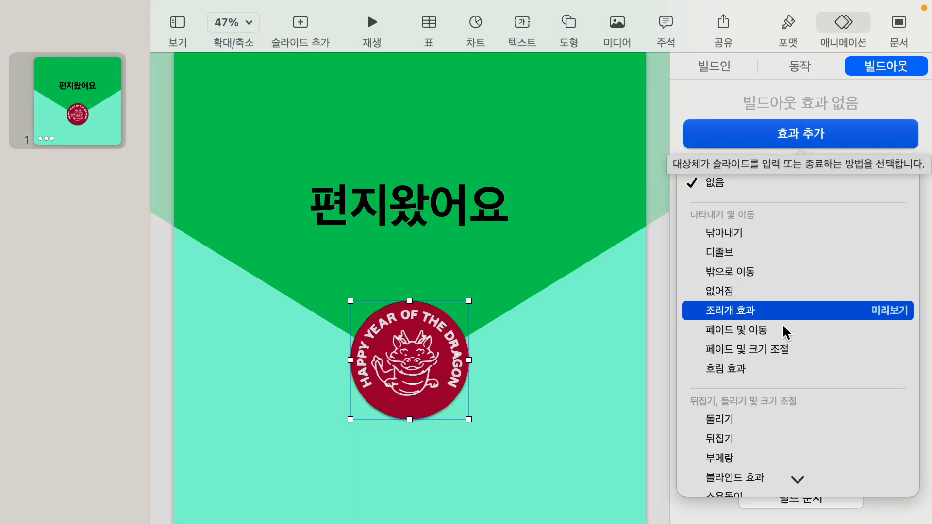
scroll(784, 327, "down", 10)
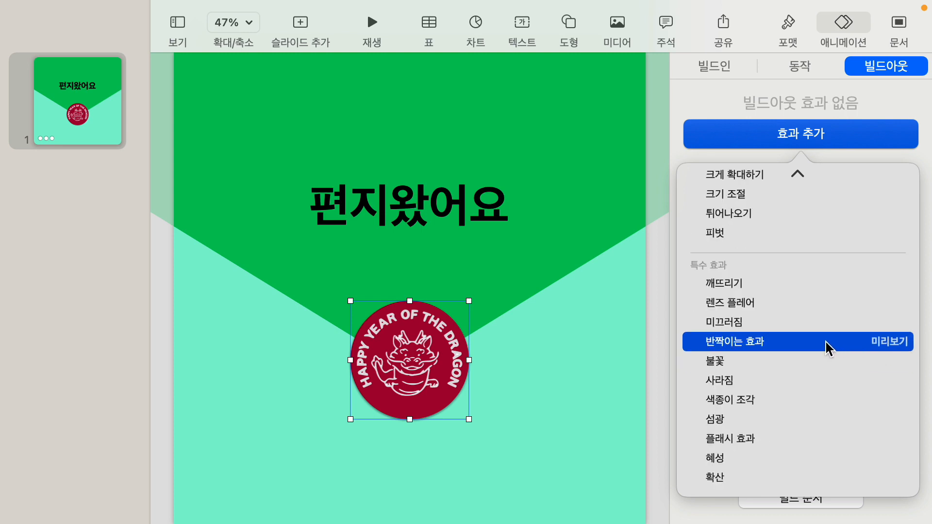
scroll(824, 335, "up", 3)
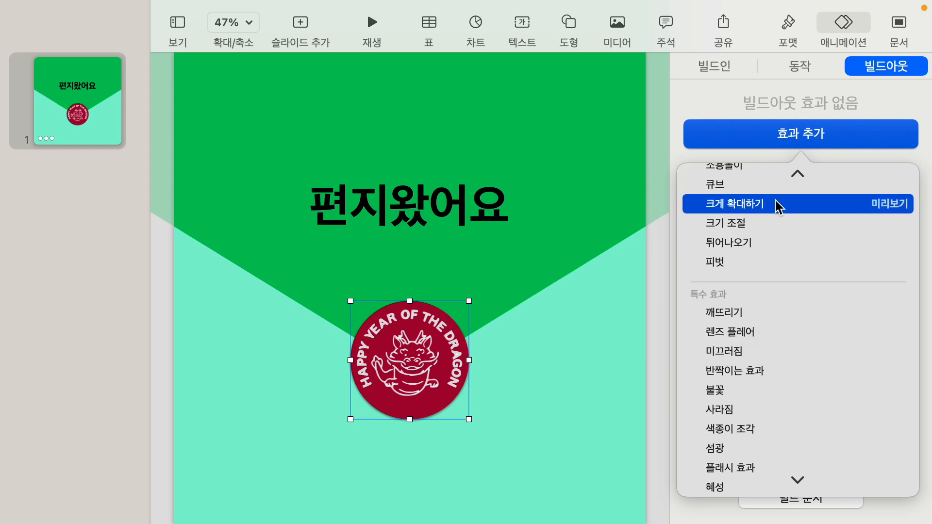
left_click(894, 204)
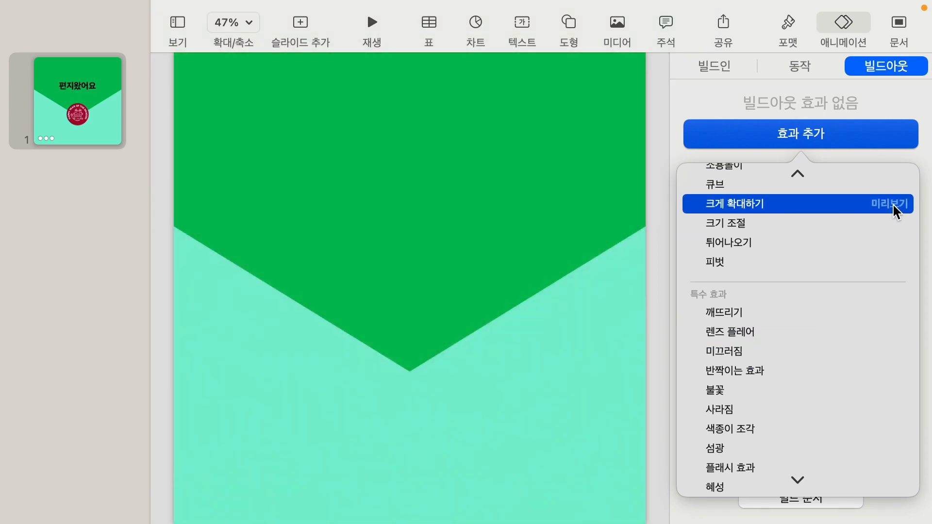
left_click(735, 206)
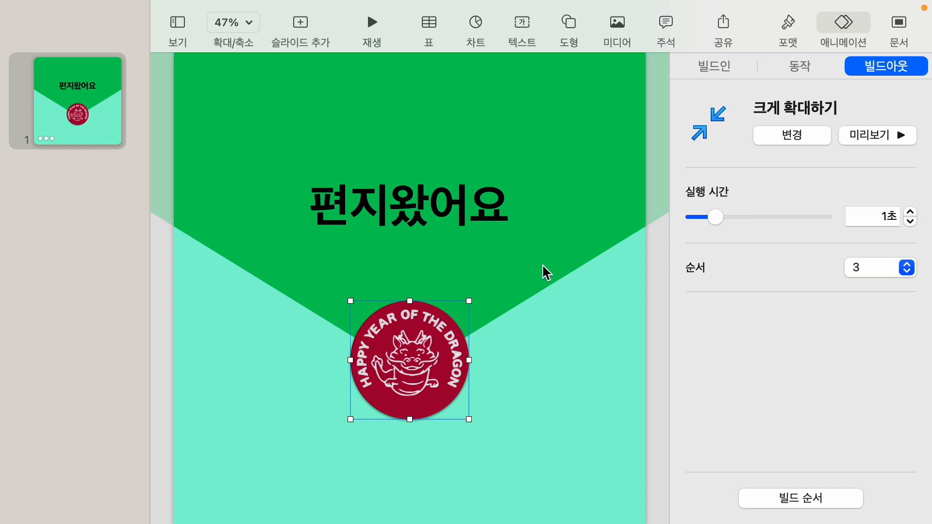
key("super+z")
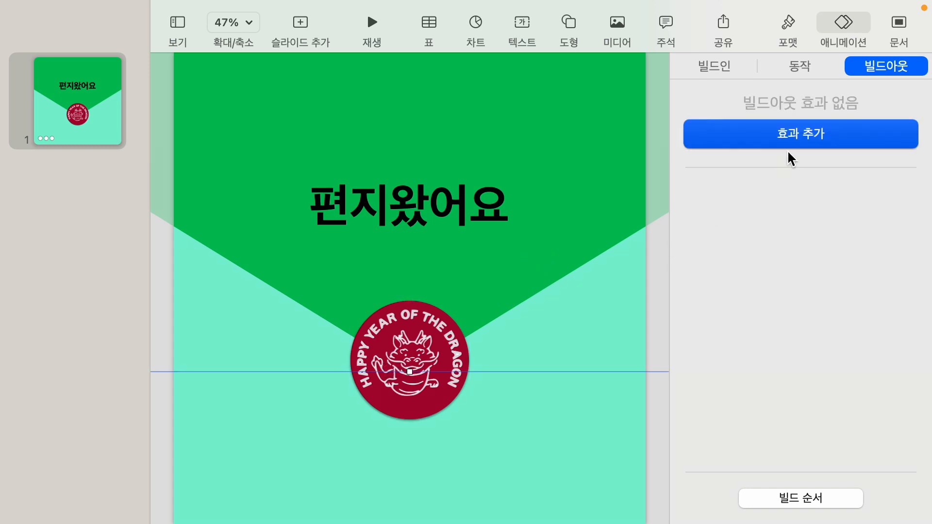
- Preview the 큐브 (Cube) build-out effect on the green triangular flap and apply it
left_click(812, 136)
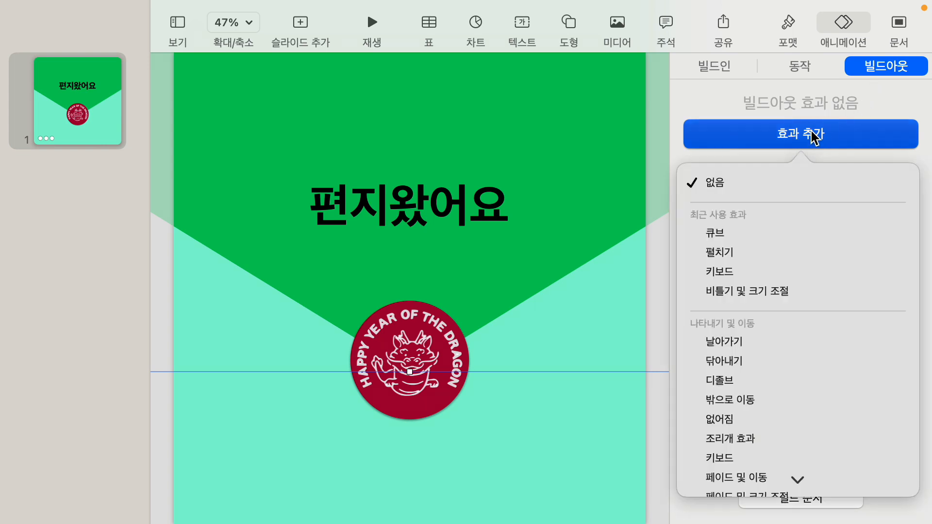
key("super+Tab")
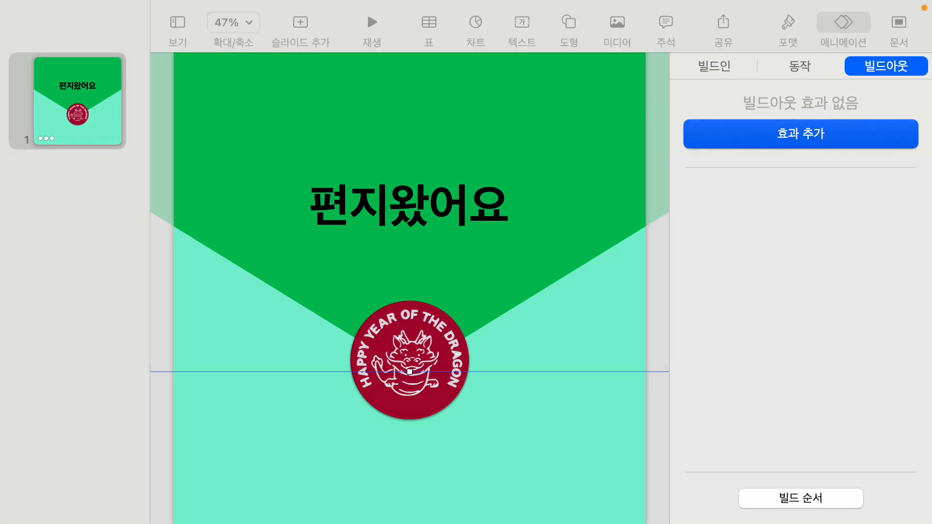
left_click(792, 148)
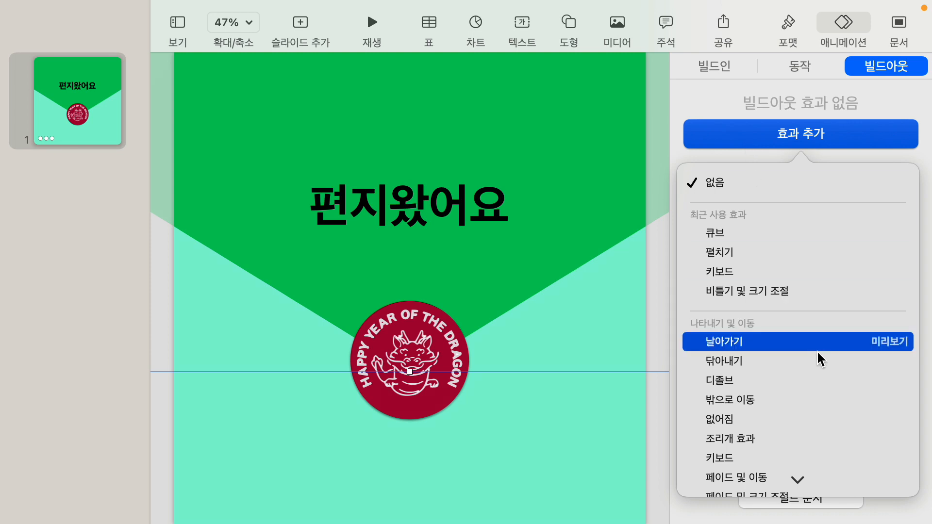
scroll(817, 351, "down", 5)
scroll(825, 367, "down", 5)
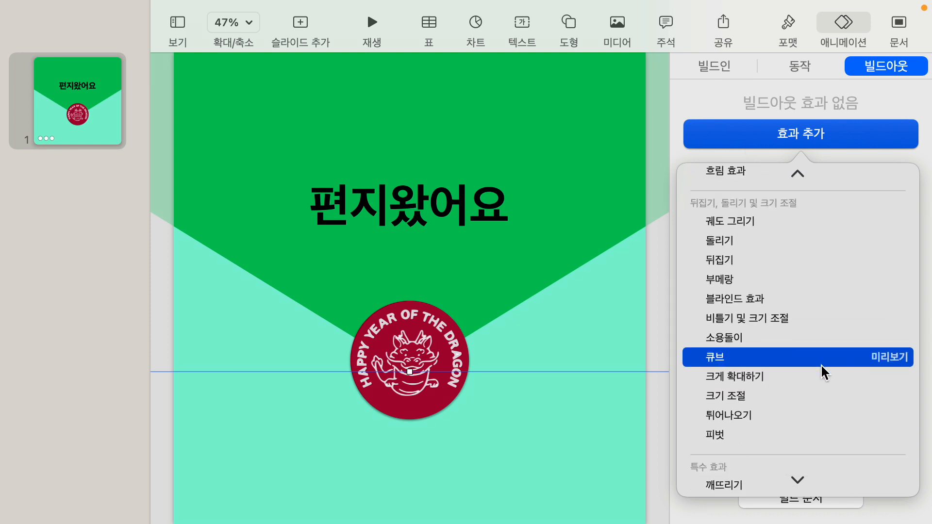
left_click(899, 358)
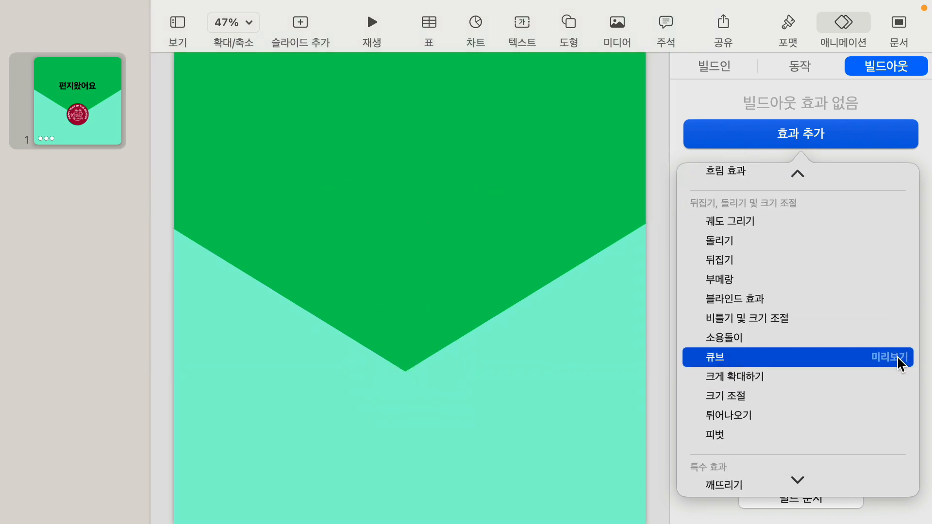
left_click(723, 360)
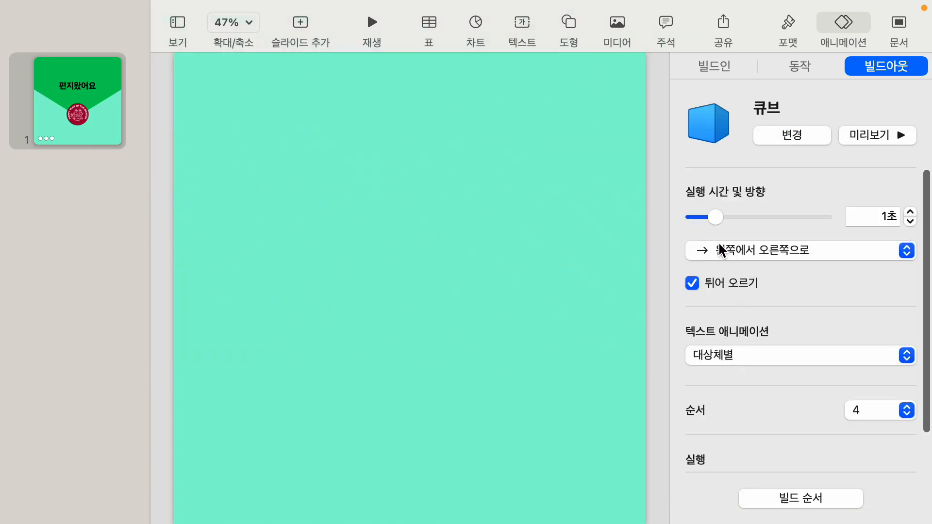
- Set the flap's 큐브 build-out direction to 아래에서 위로 (bottom to top) and preview the effect
left_click(750, 252)
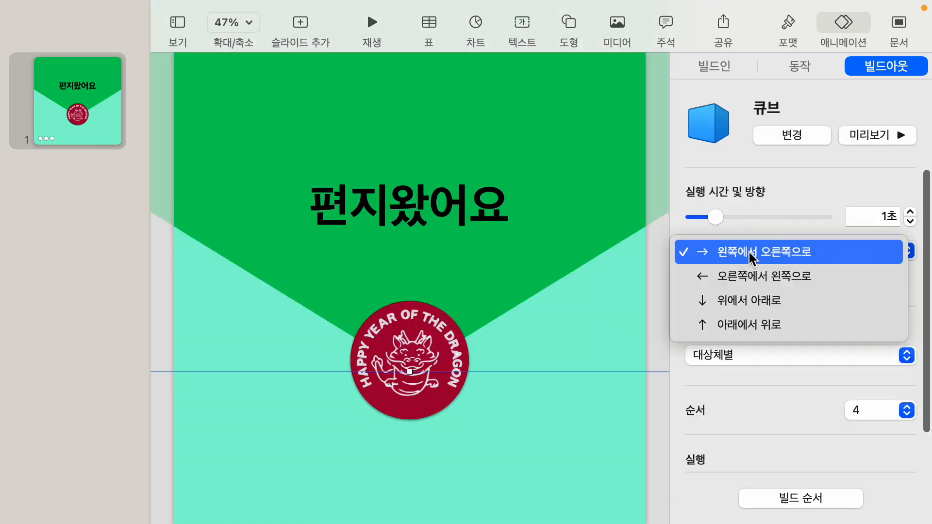
left_click(746, 324)
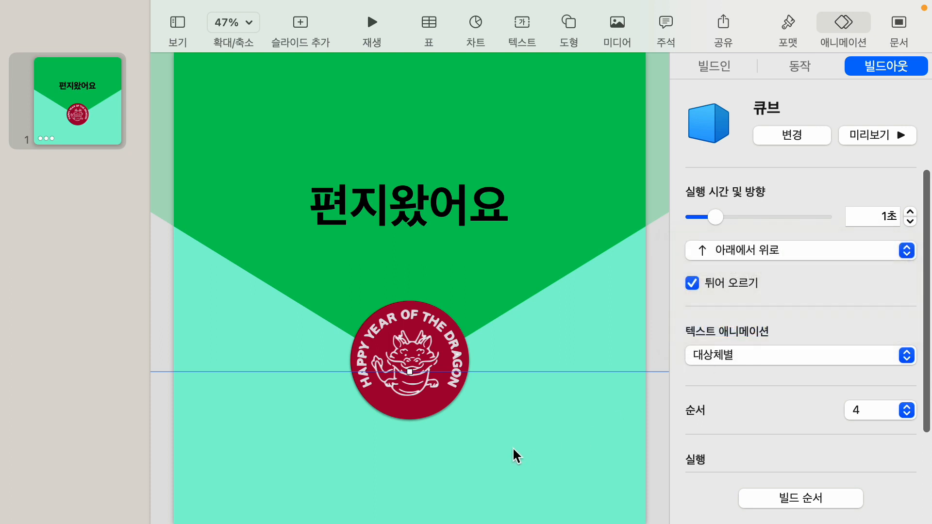
left_click(867, 139)
left_click(241, 28)
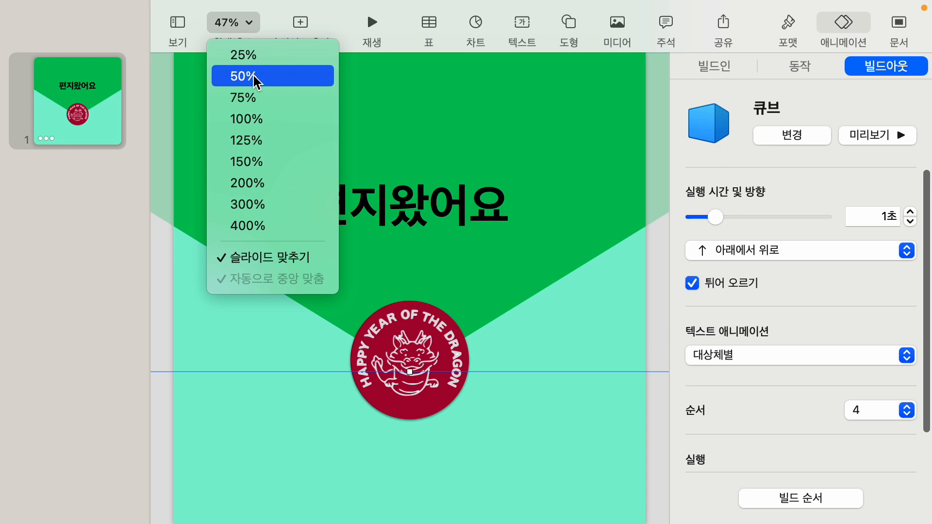
left_click(254, 57)
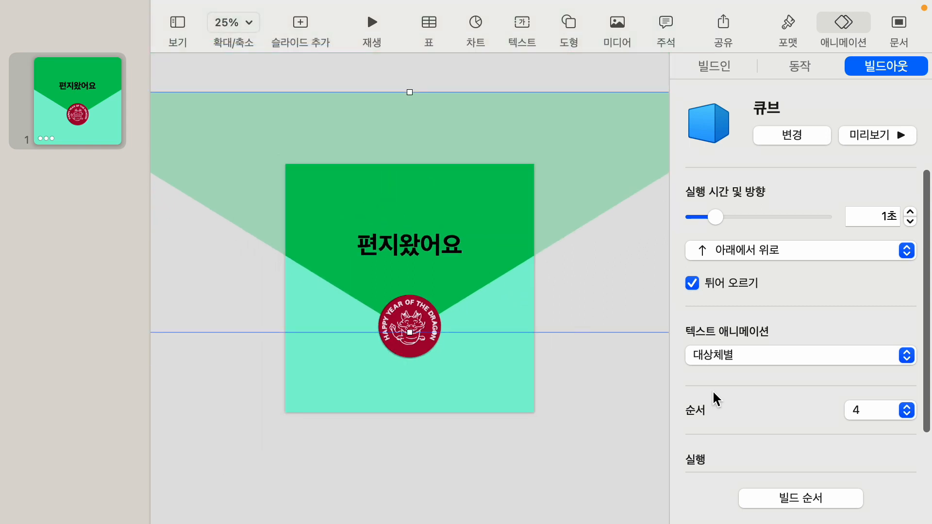
left_click(875, 136)
- In the build order, set the 편지왔어요 키보드 build-in to start 전환 효과 다음에 (after the transition)
left_click(832, 494)
left_click_drag(439, 83, 685, 100)
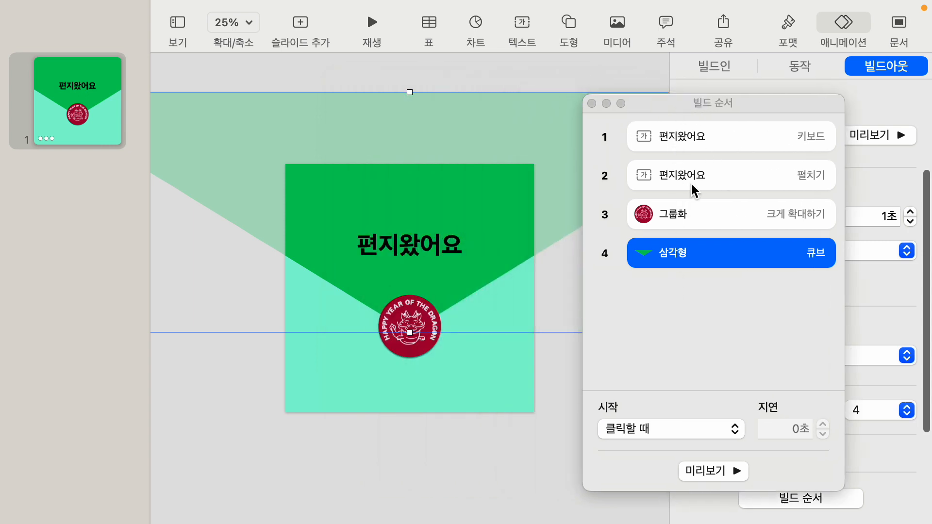
left_click(689, 138)
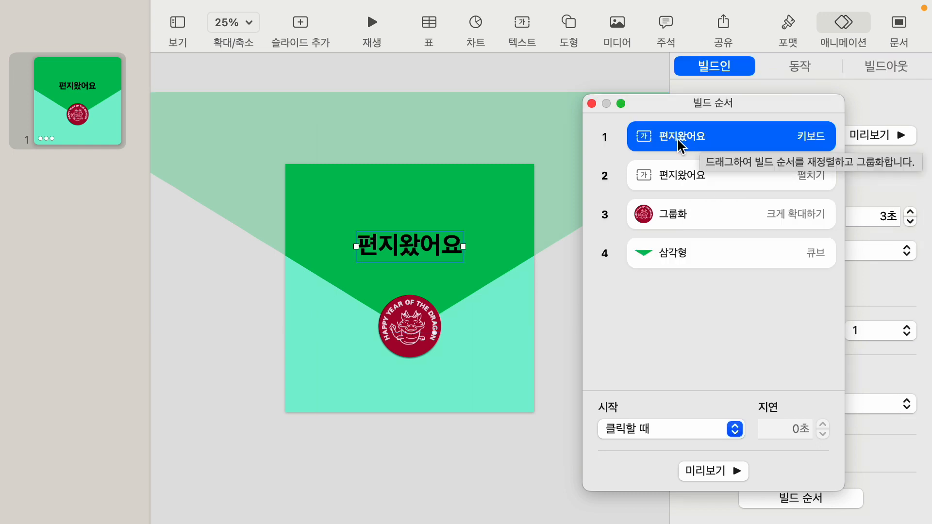
left_click(660, 433)
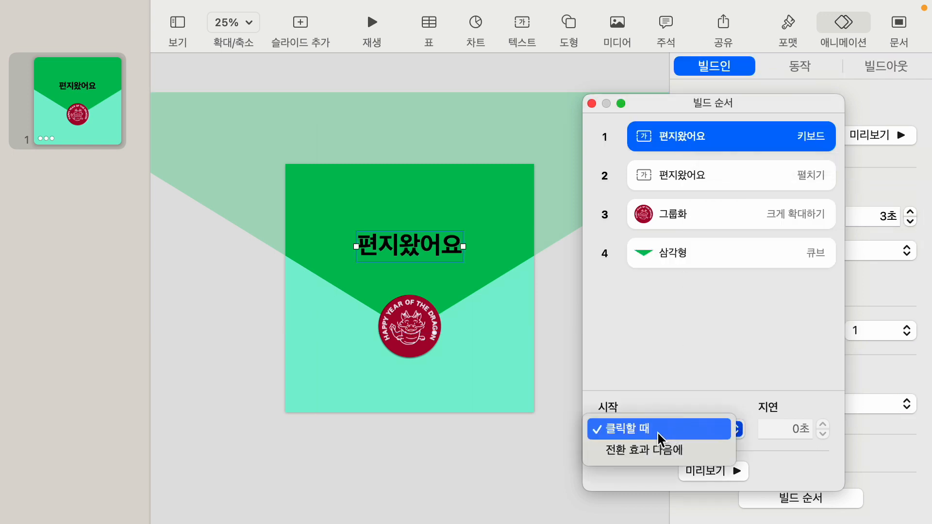
left_click(641, 452)
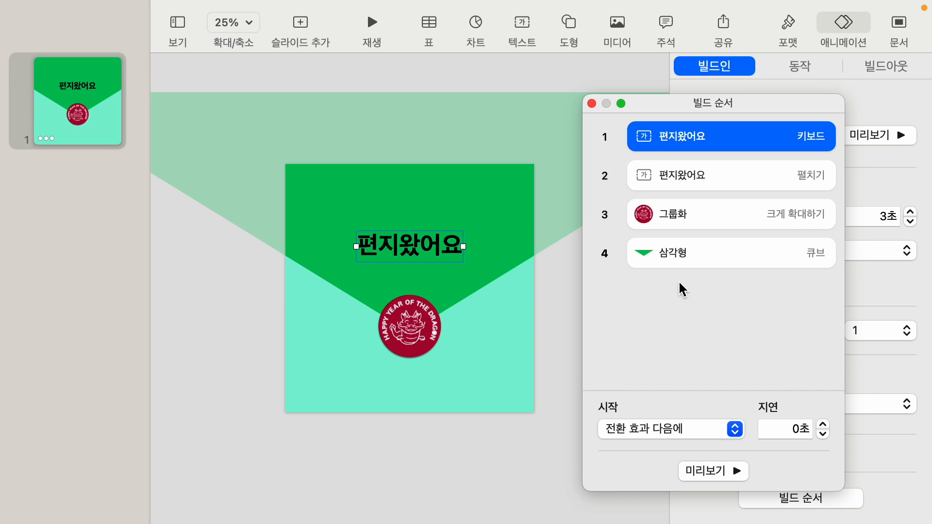
- Set the grouped seal's build-out to start after build 2 and the triangle's 큐브 build-out to start after build 3
left_click(678, 177)
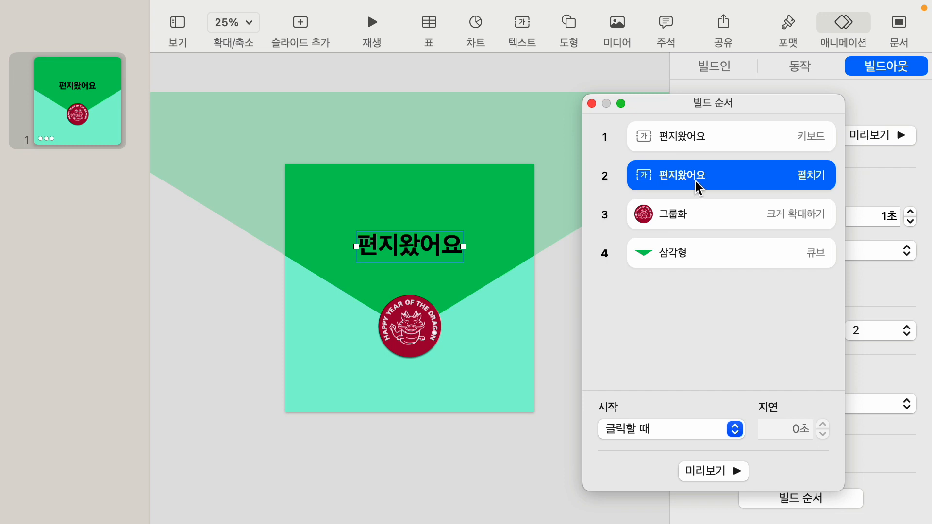
left_click(667, 214)
left_click(669, 434)
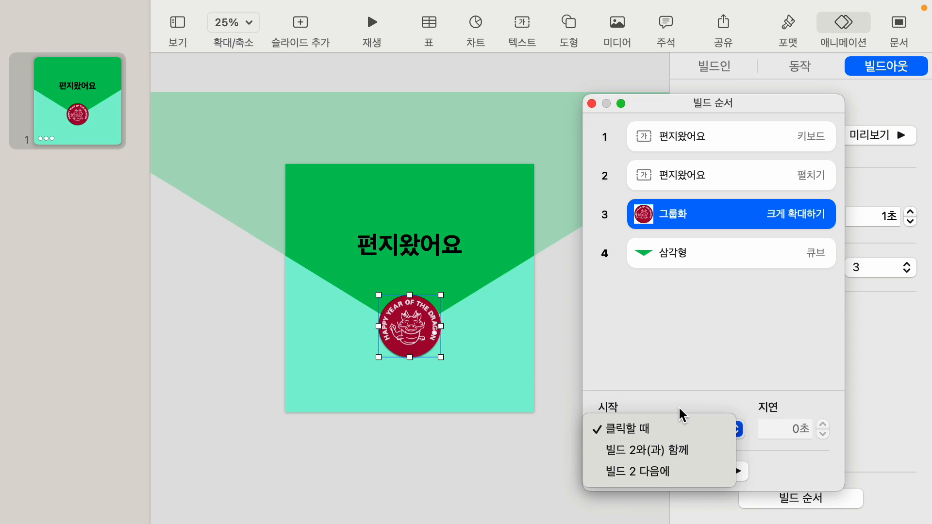
left_click(663, 471)
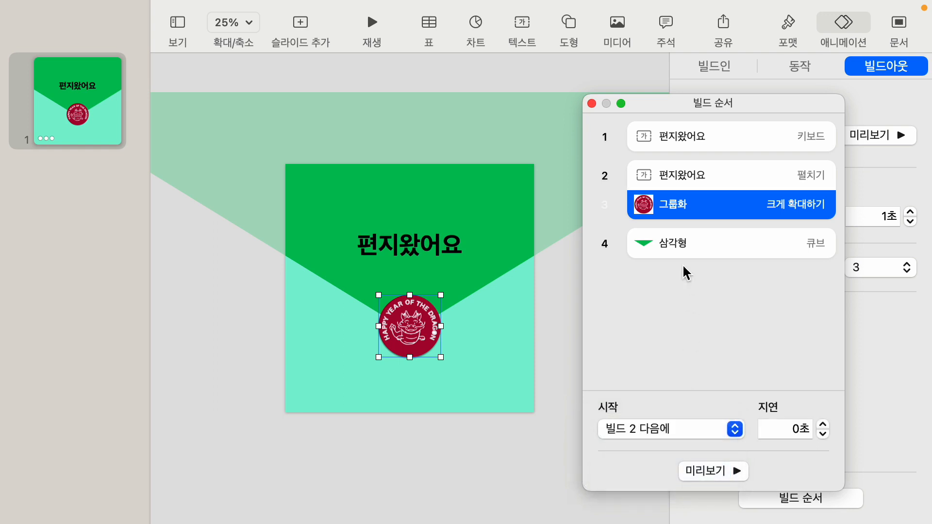
left_click(681, 249)
left_click(669, 431)
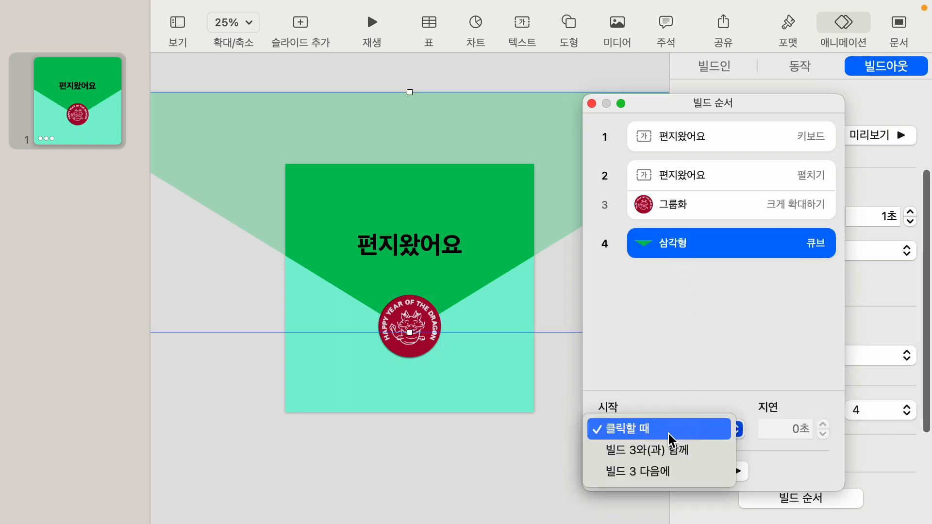
left_click(670, 473)
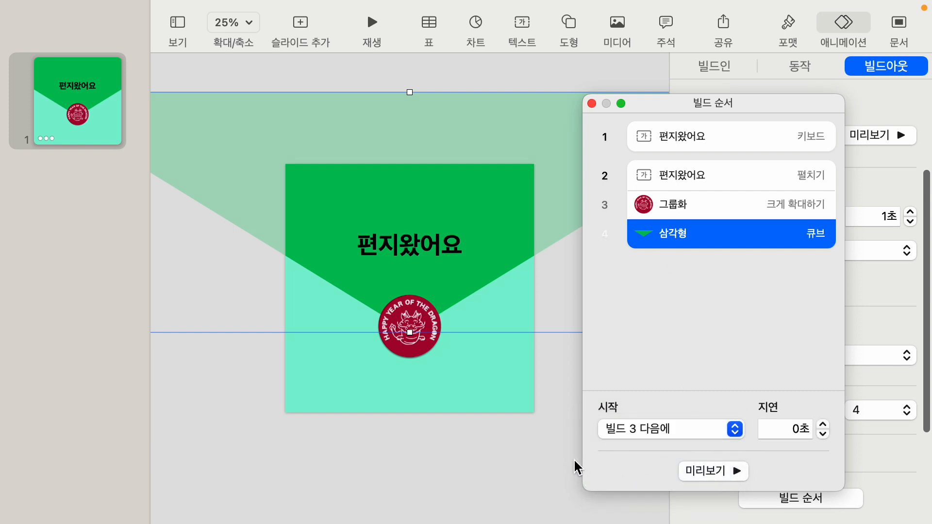
left_click(475, 456)
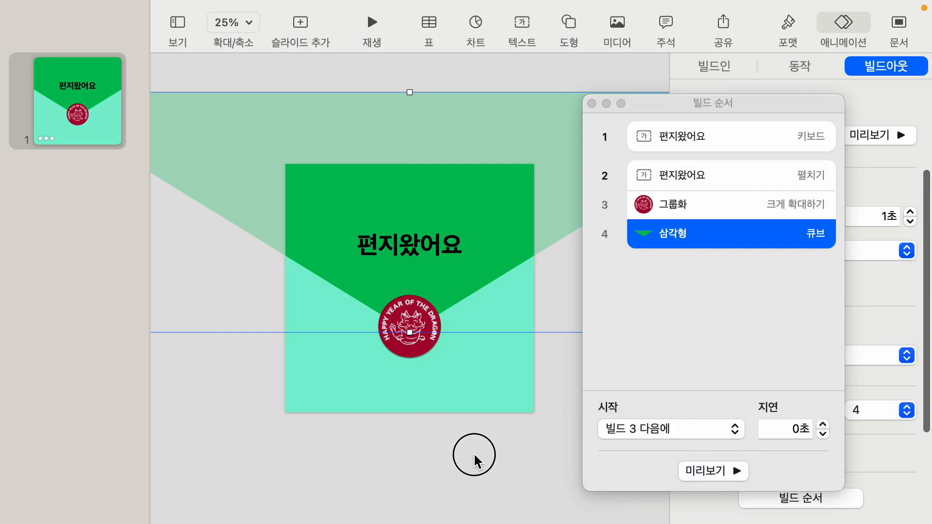
- Play the slideshow to check the envelope's full build sequence, and return to editing with nothing selected
left_click(371, 27)
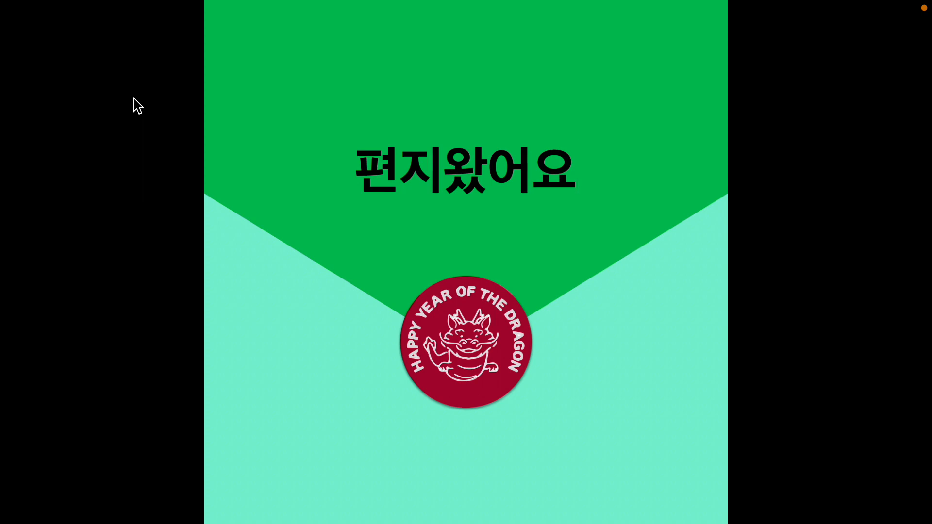
left_click(741, 246)
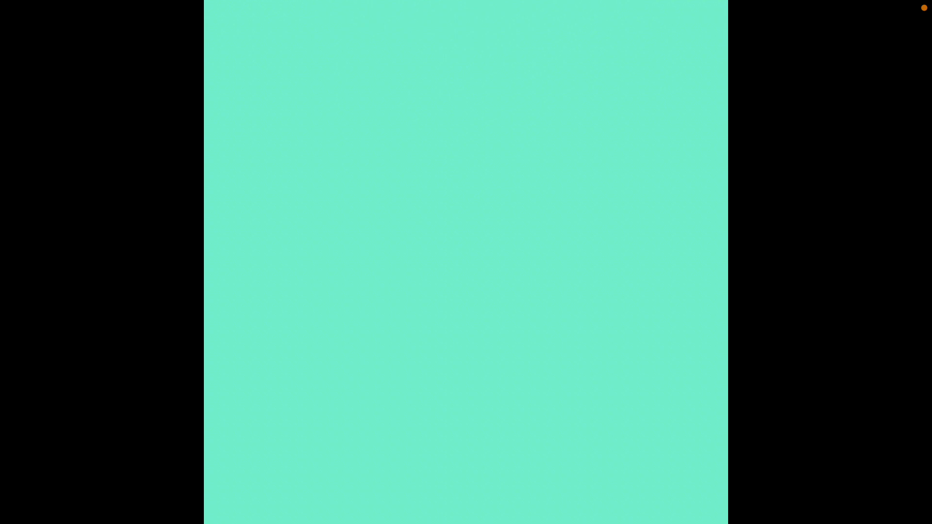
key("Escape")
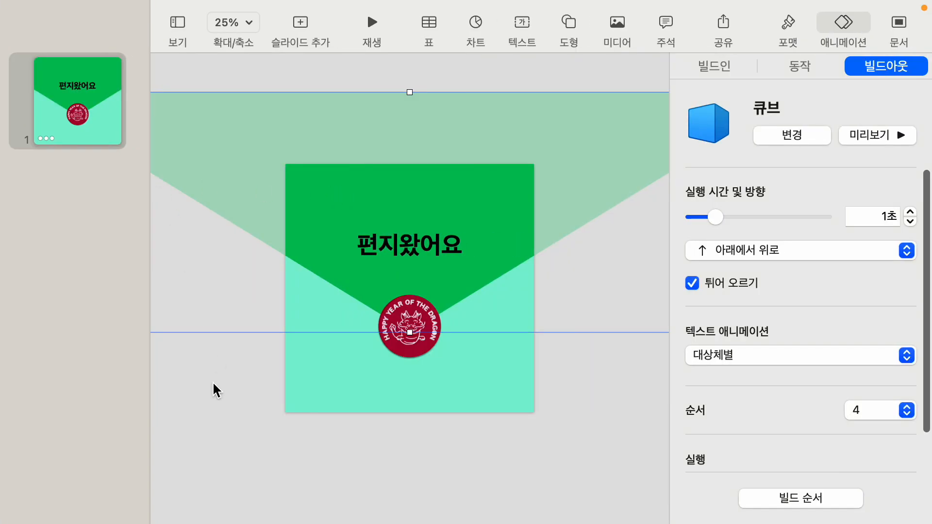
left_click(210, 383)
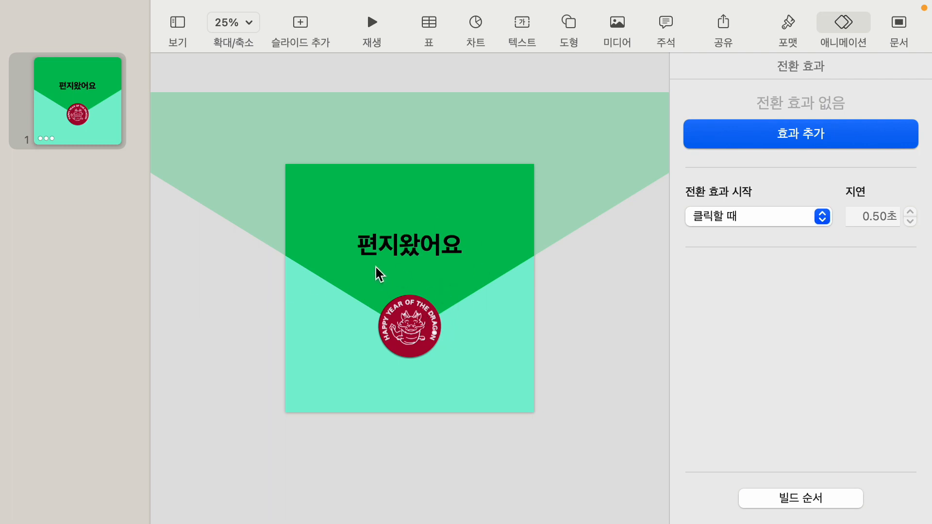
- Duplicate the envelope slide and delete the dragon seal, green flap and 편지왔어요 text from the copy
left_click(101, 114)
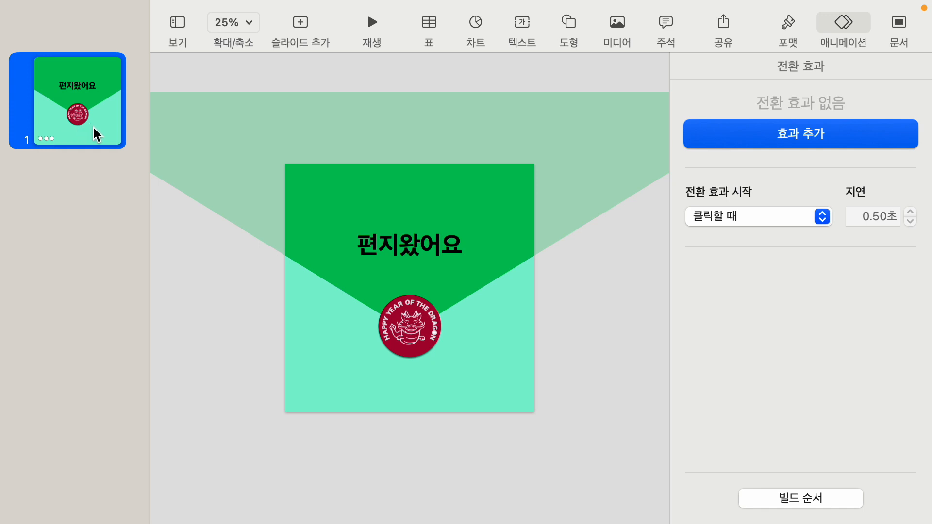
key("super+d")
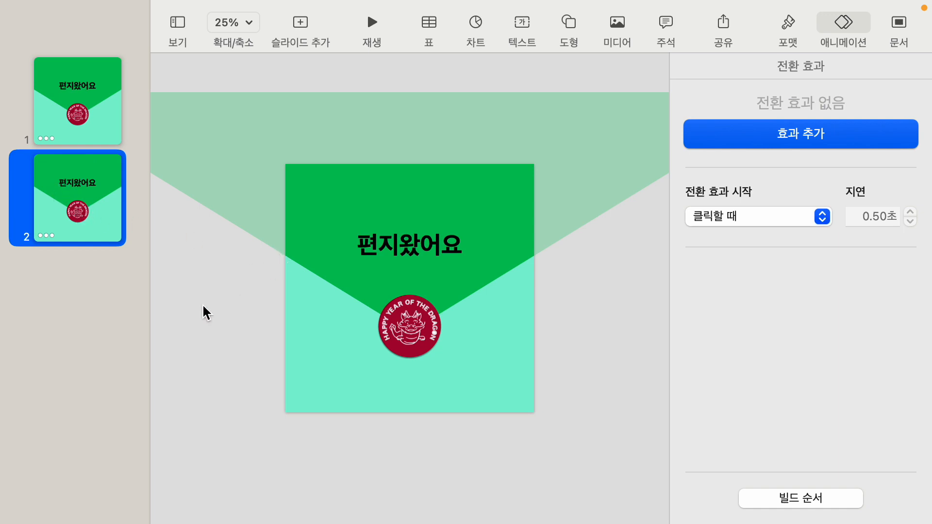
left_click(410, 327)
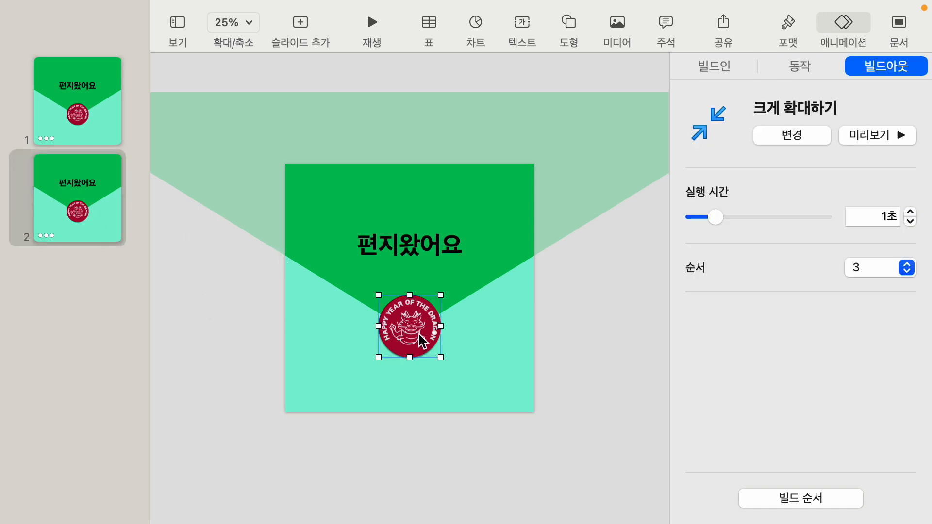
key("Delete")
left_click(418, 285)
key("Delete")
left_click(413, 251)
key("Delete")
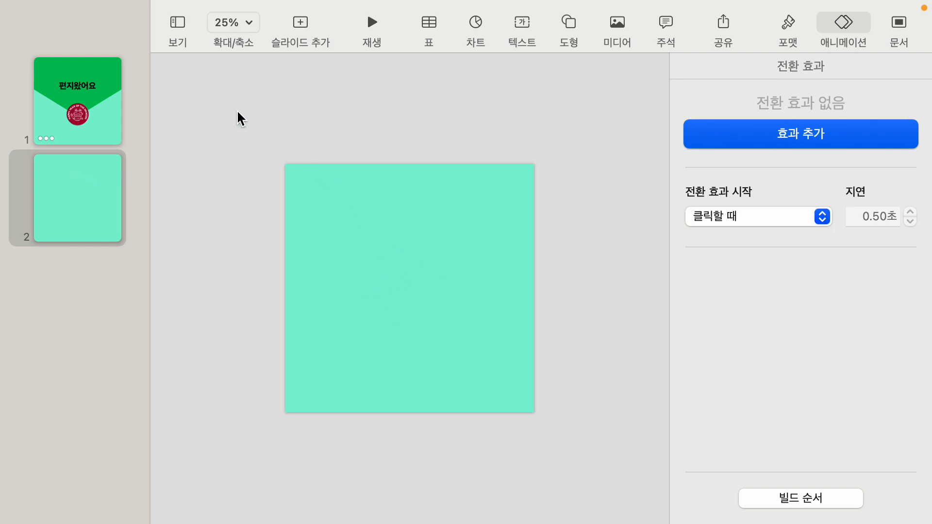
- Insert the image 3d-sunset-ocean-landscape.jpg from the 컨텐츠 제작 folder onto slide 2
mouse_move(121, 3)
left_click(217, 12)
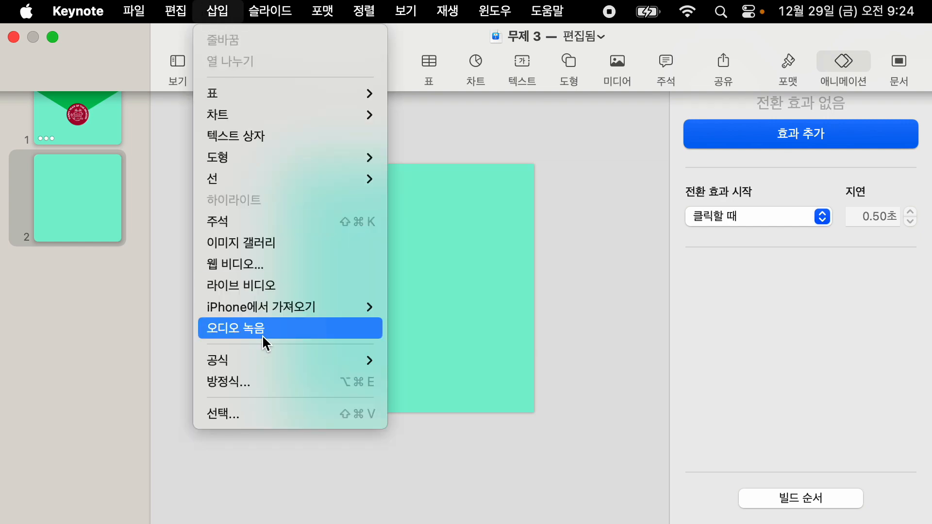
left_click(250, 415)
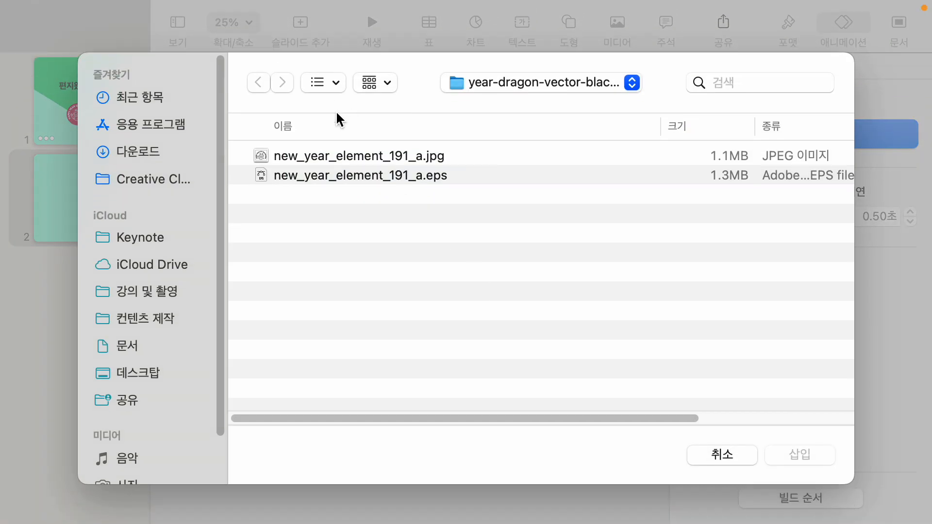
left_click(469, 92)
left_click(474, 103)
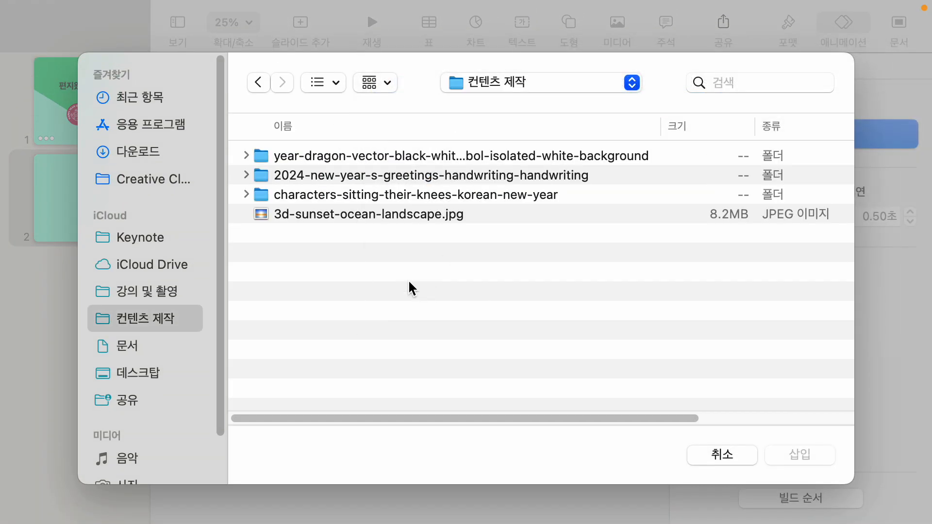
left_click(333, 213)
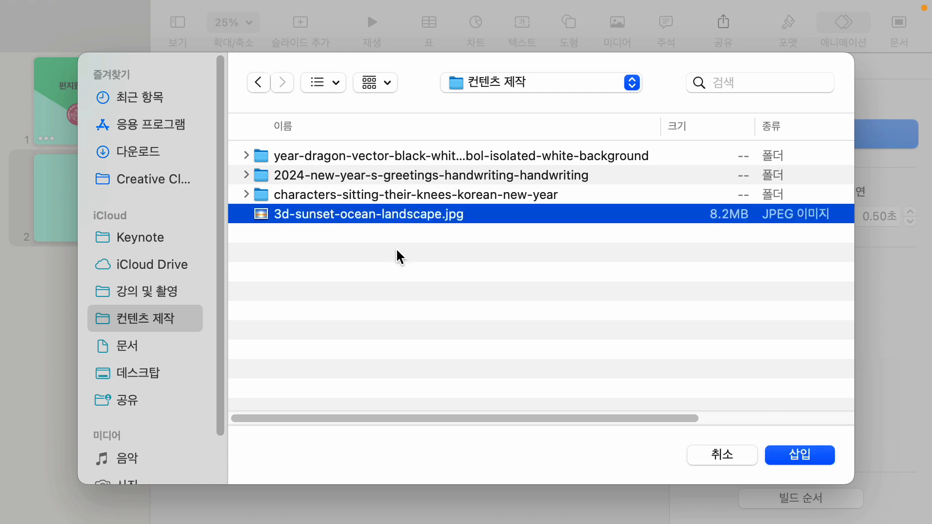
left_click(801, 457)
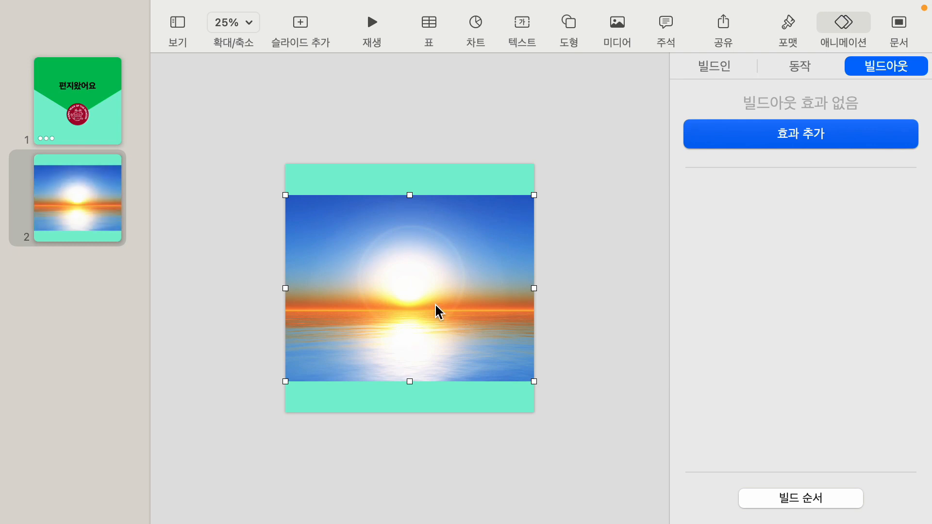
- Enlarge the sunset image proportionally to cover the full height of the square slide, keeping it centred
left_click_drag(410, 381, 409, 413)
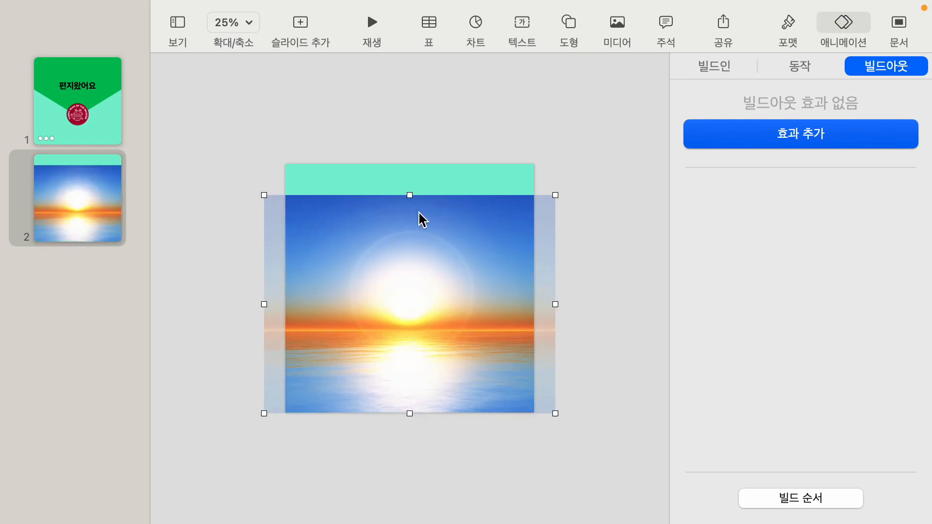
left_click_drag(410, 197, 410, 165)
left_click_drag(409, 234, 409, 235)
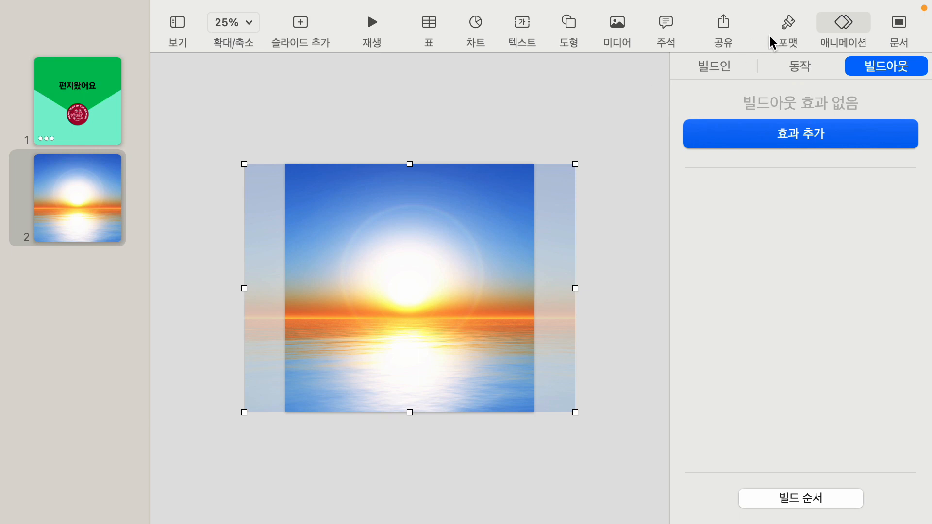
- Crop the sunset image's mask on both sides to the edges of the square slide, and apply the mask
left_click(787, 26)
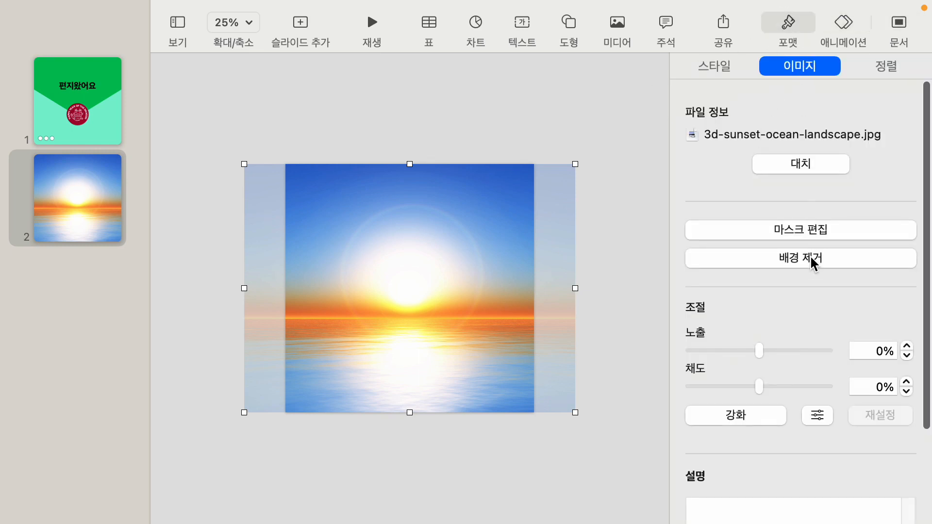
left_click(797, 229)
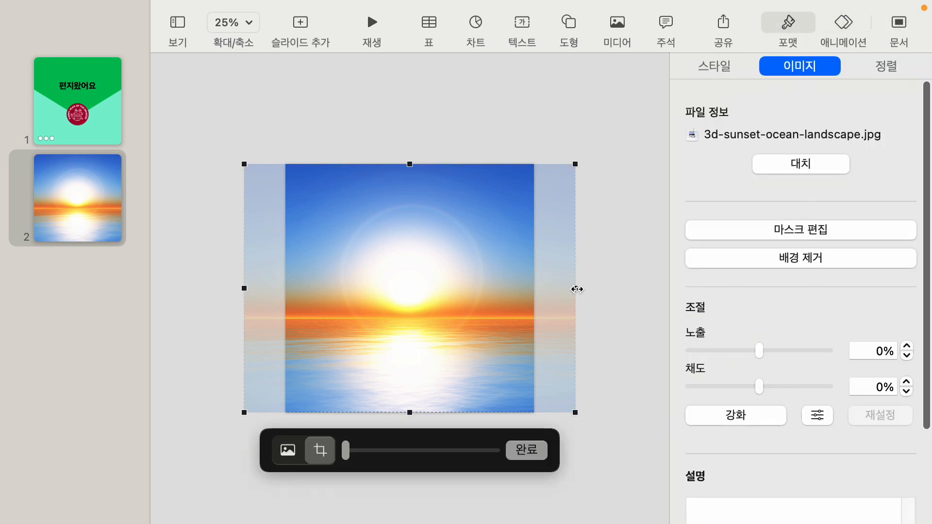
left_click_drag(576, 289, 535, 291)
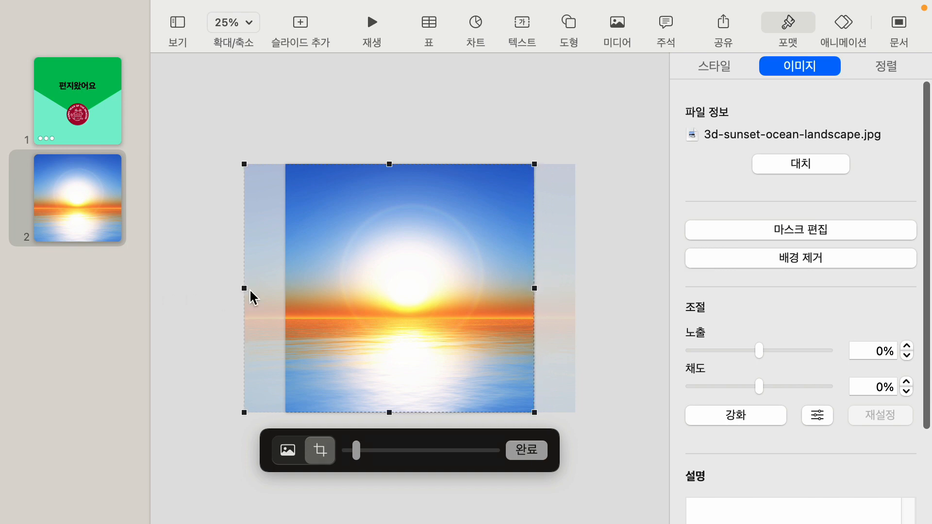
left_click_drag(244, 288, 287, 285)
left_click(537, 451)
left_click(255, 276)
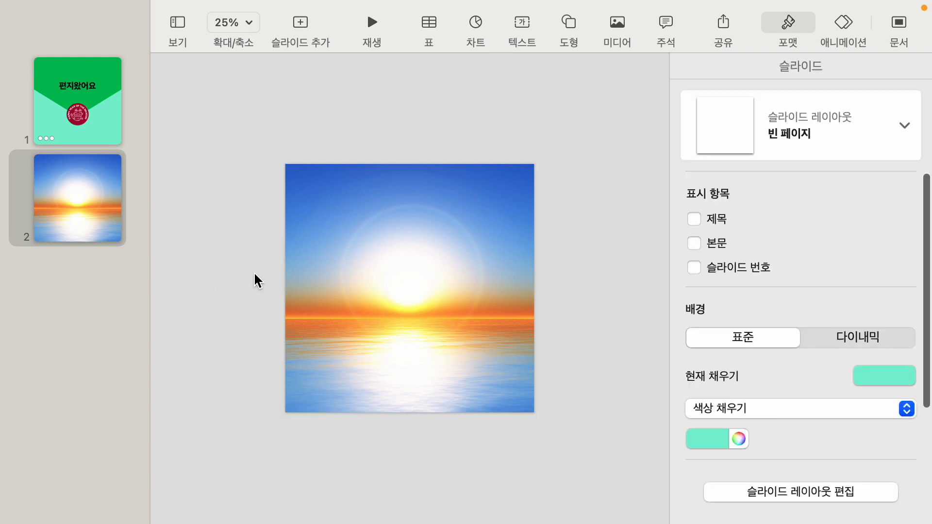
- Duplicate the sunset slide and return to slide 2
left_click(445, 284)
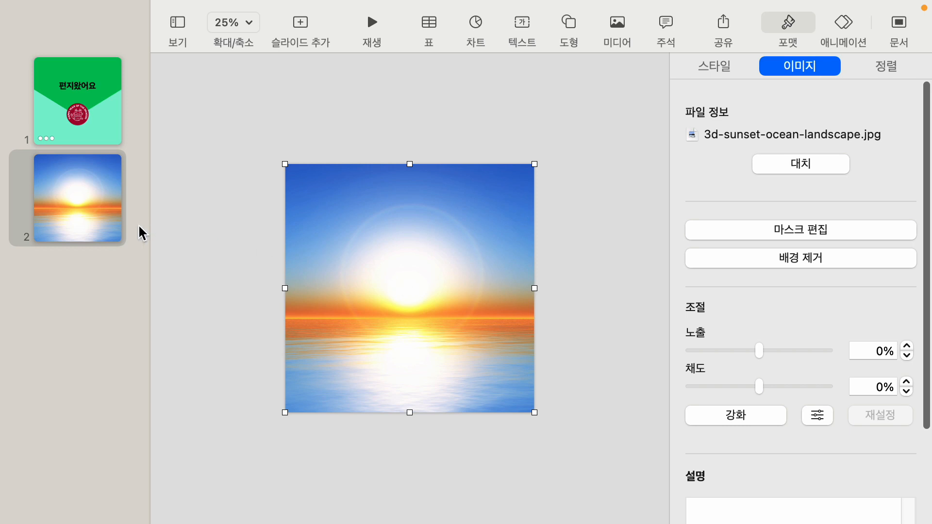
left_click(80, 213)
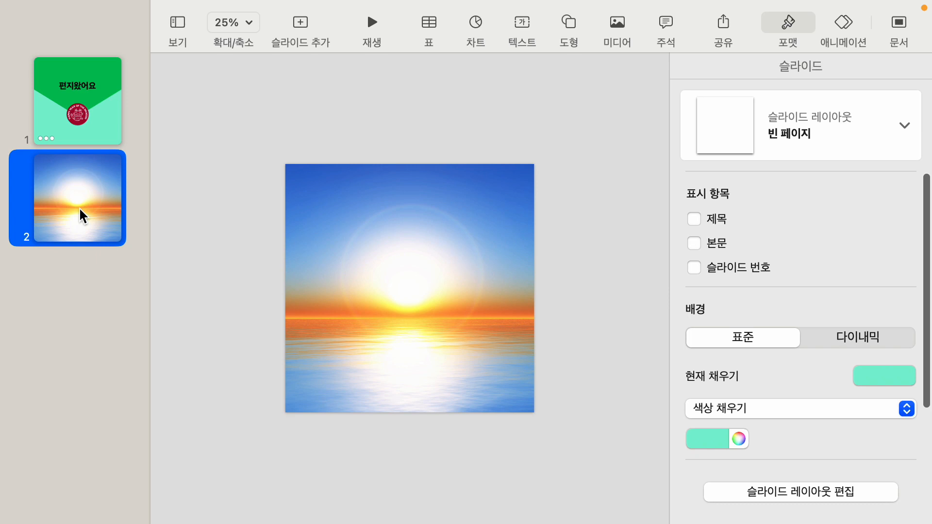
key("super+d")
left_click(80, 218)
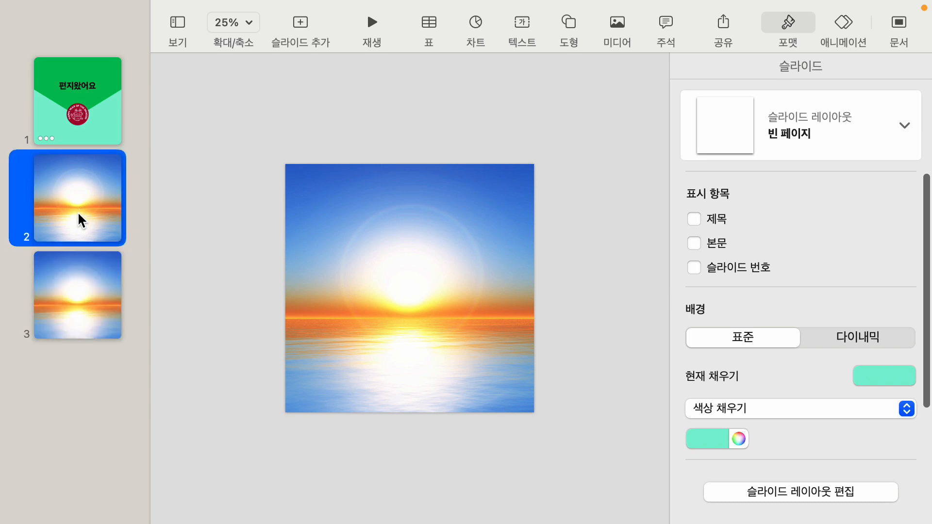
- Shrink the sunset image on slide 2 to a width of 1 pt with its proportions kept
left_click(397, 280)
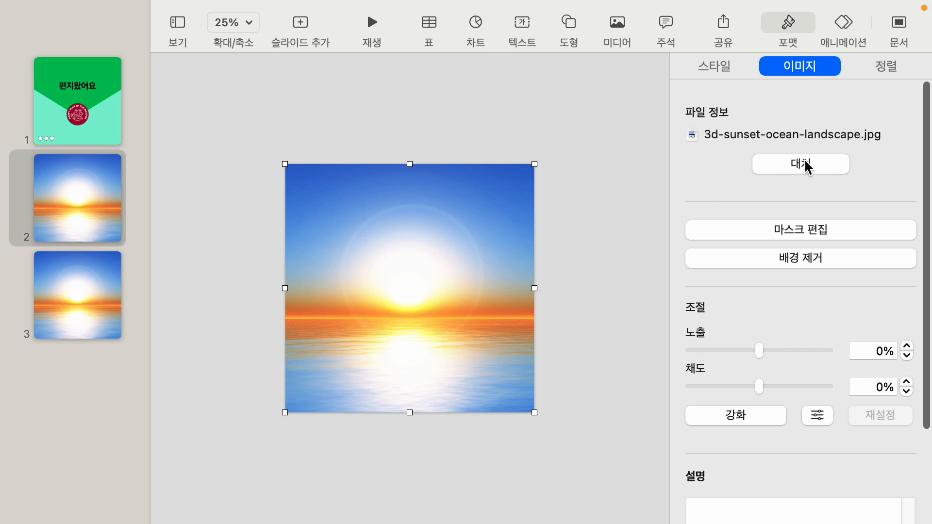
left_click(887, 67)
left_click(772, 219)
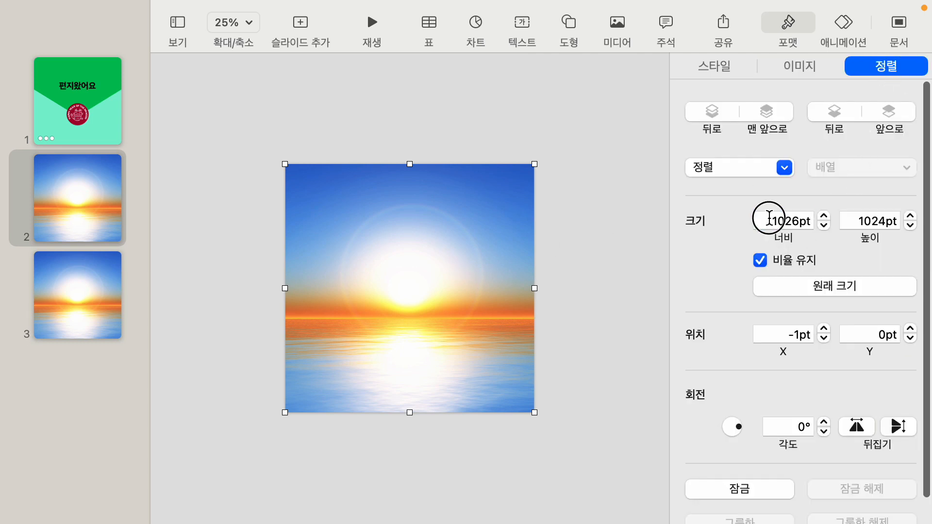
type("1")
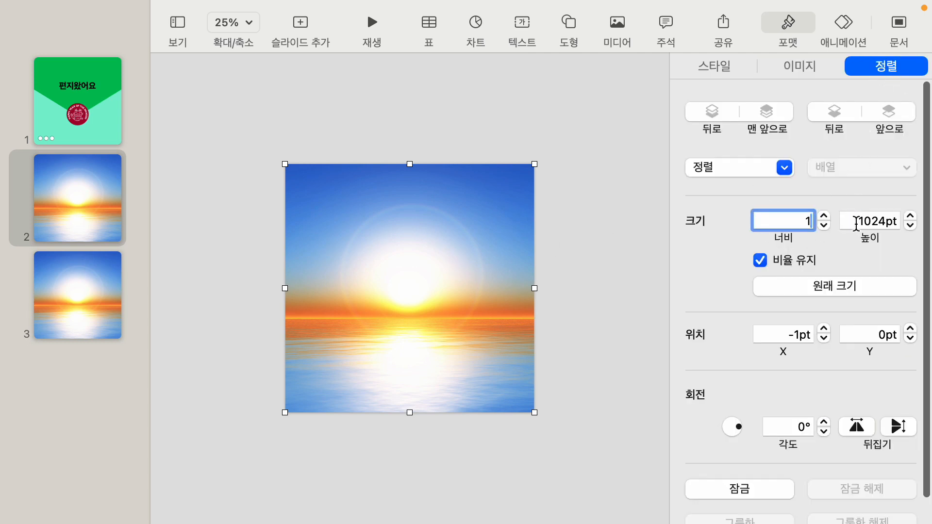
key("Tab")
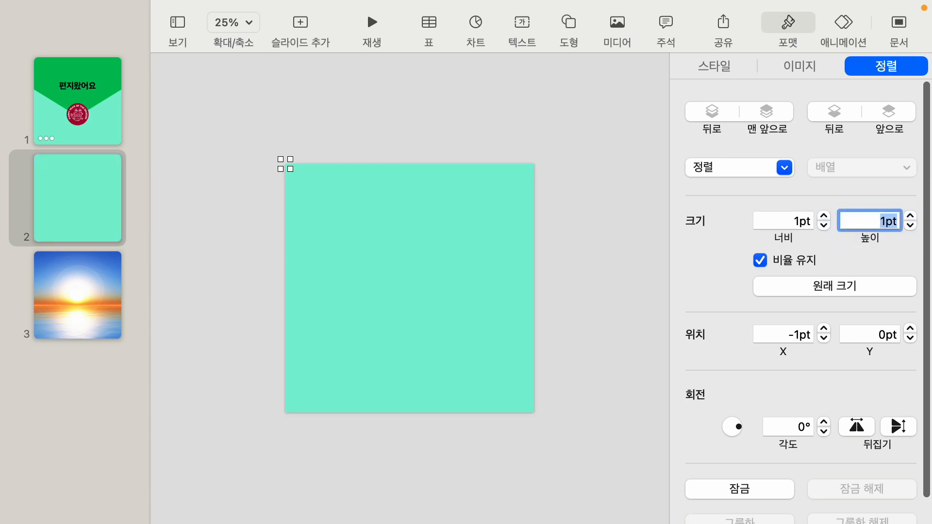
left_click(453, 287)
- Centre the tiny sunset image horizontally (가운데) and vertically (중앙) on slide 2
left_click_drag(224, 125, 447, 332)
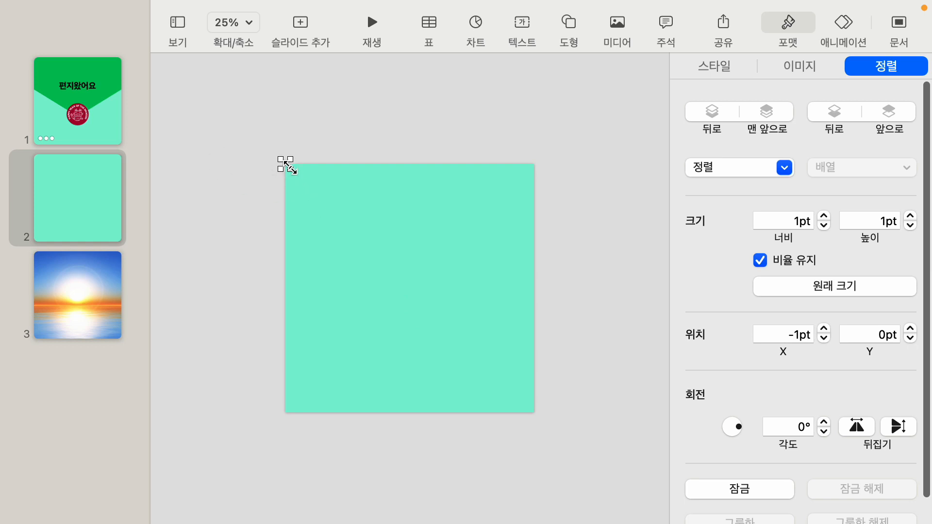
right_click(291, 168)
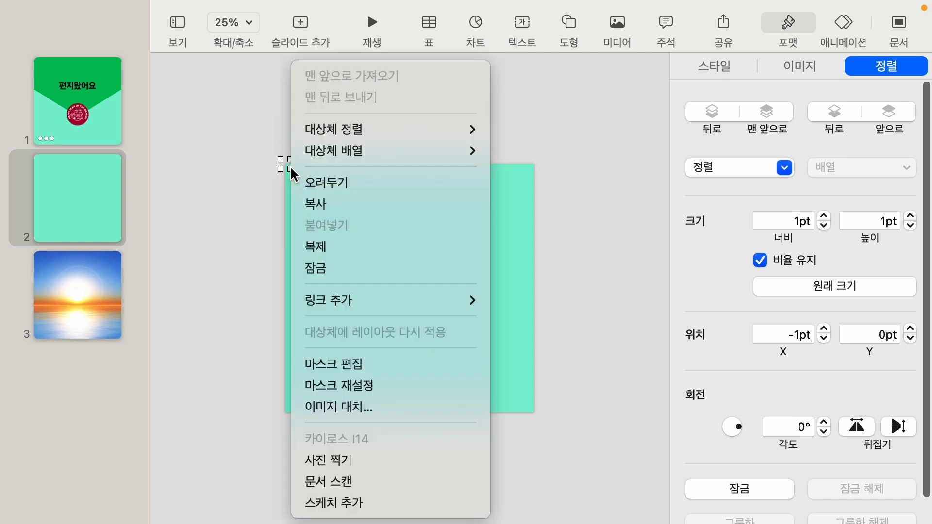
mouse_move(383, 141)
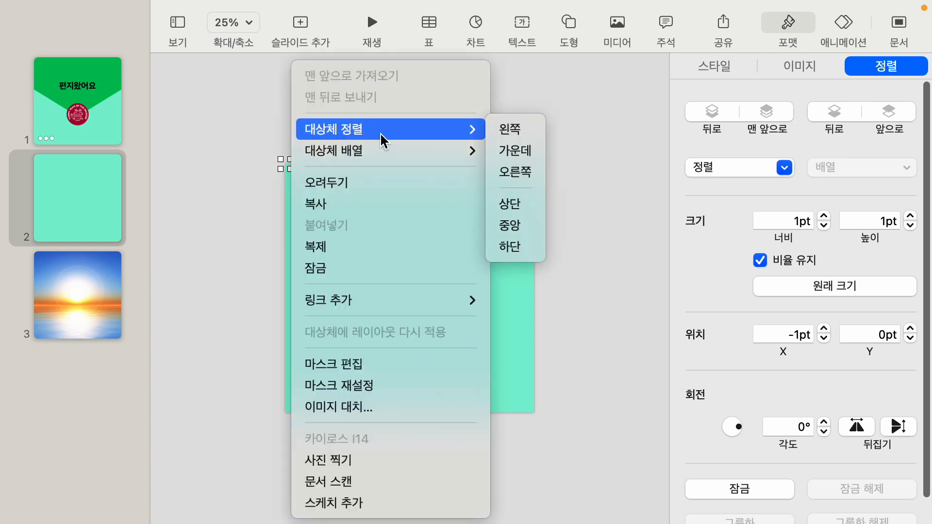
left_click(517, 151)
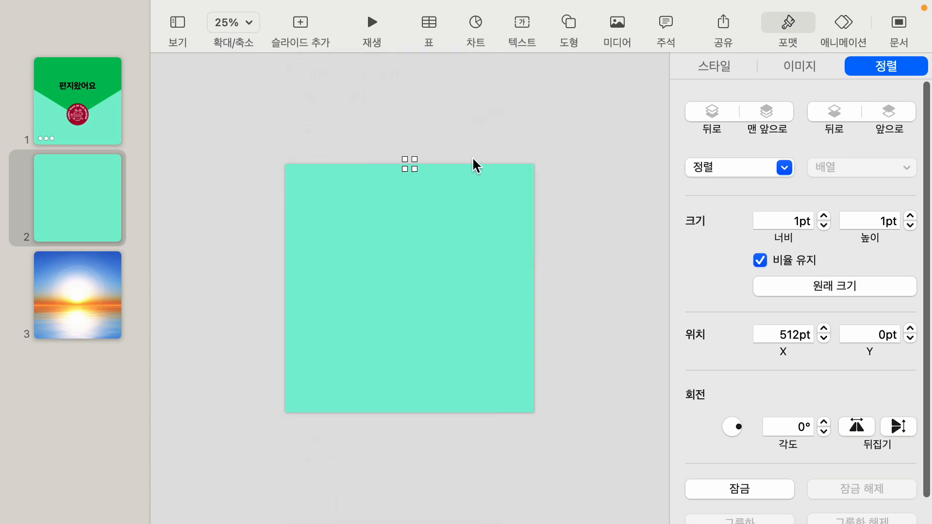
right_click(420, 160)
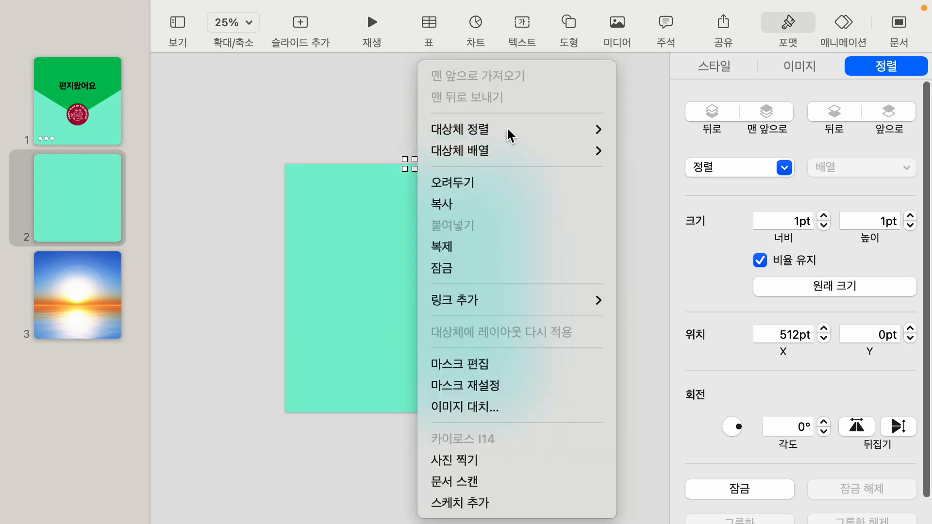
mouse_move(509, 129)
left_click(646, 228)
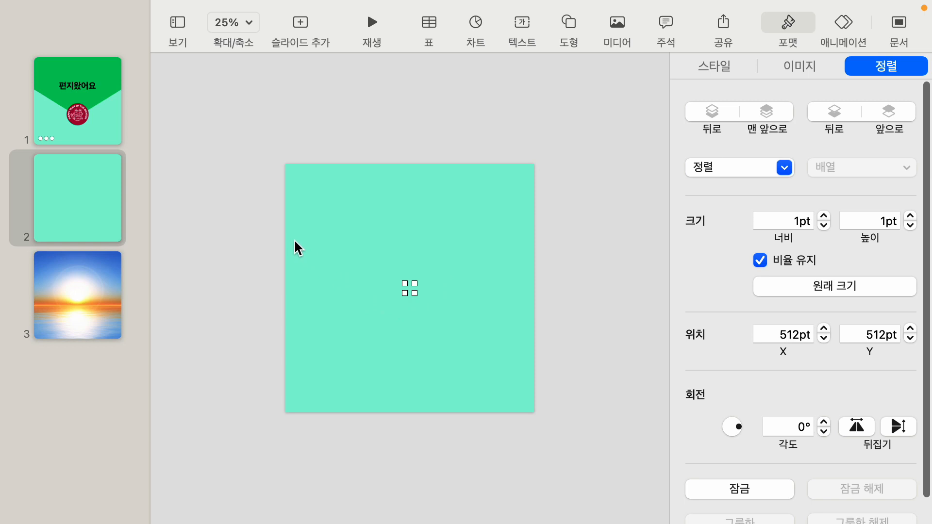
- Locate the 1 pt image at the centre of slide 2 with selection marquees, and deselect it
left_click(277, 236)
left_click_drag(225, 211, 547, 373)
left_click(500, 320)
left_click_drag(315, 264, 568, 374)
left_click_drag(590, 219, 260, 361)
left_click(214, 228)
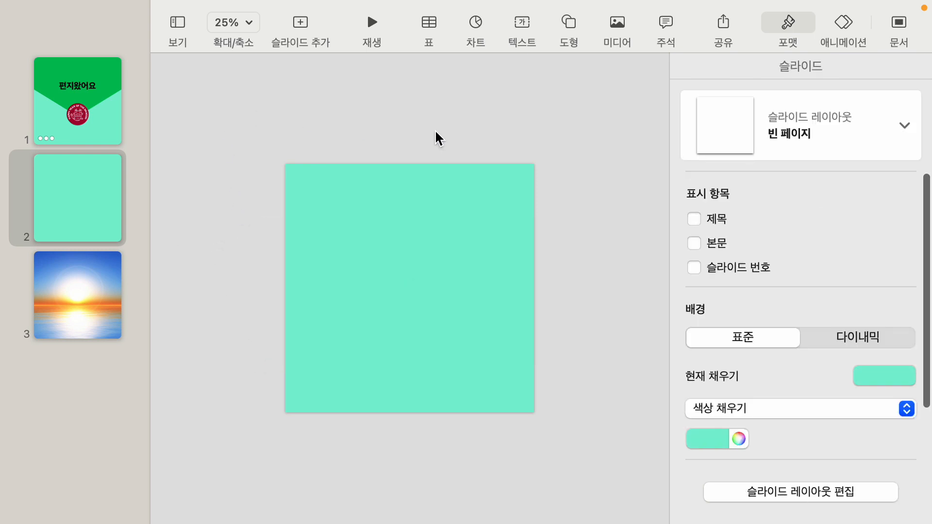
left_click_drag(243, 133, 611, 340)
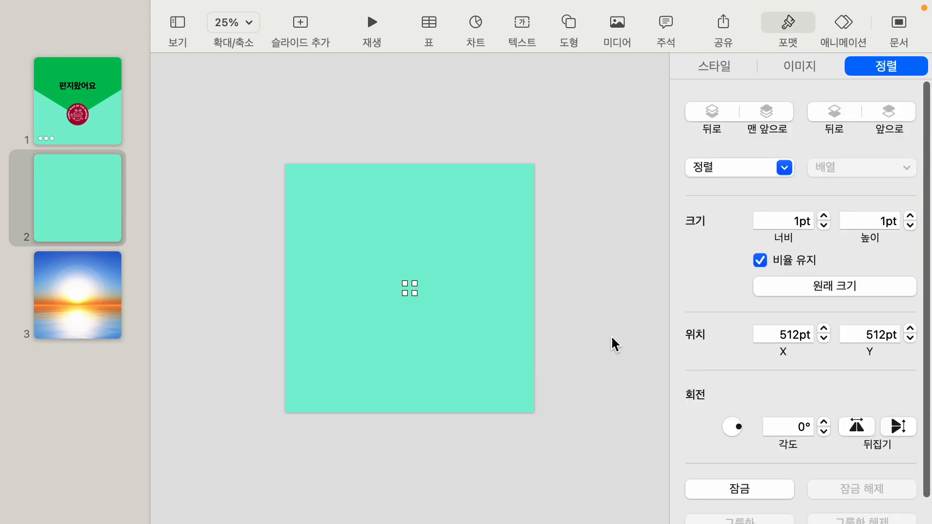
left_click(607, 335)
- Find the tiny sunset image on slide 2 through the object list (대상체 목록), and hide the list again
left_click(172, 21)
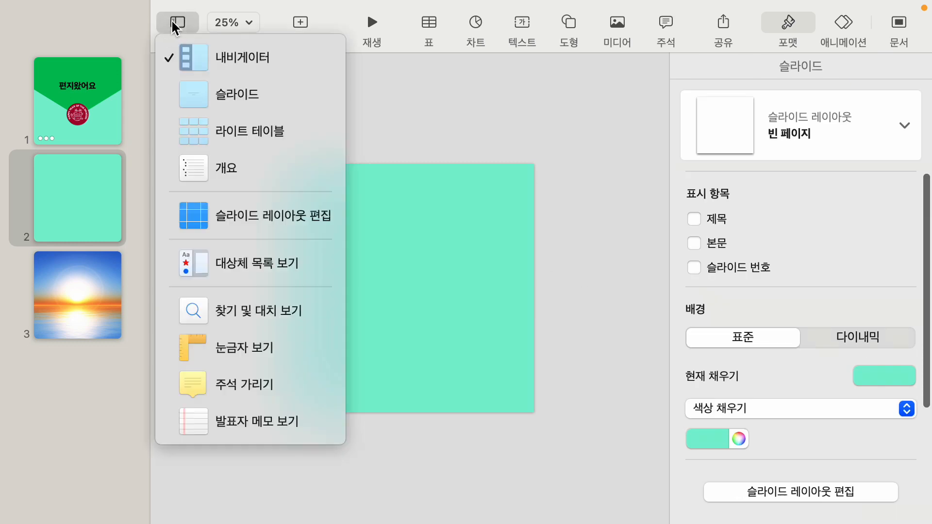
left_click(255, 266)
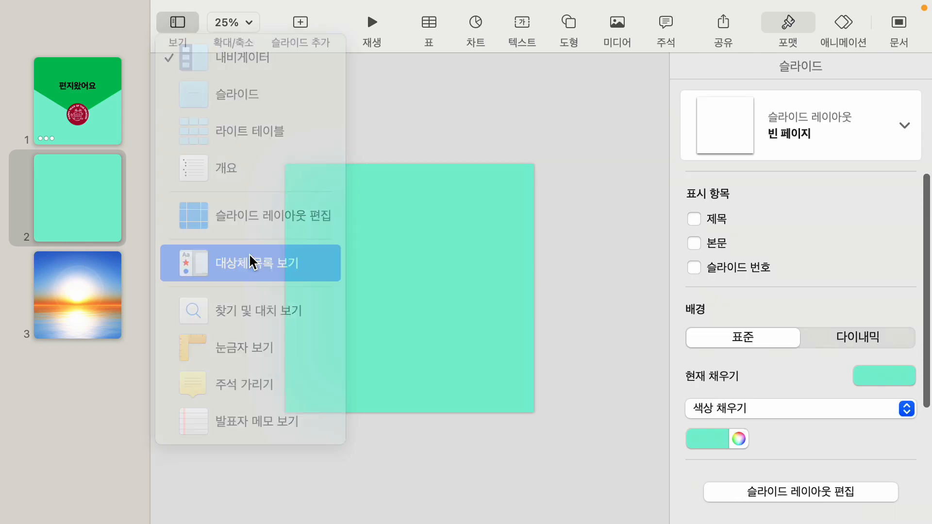
left_click(231, 81)
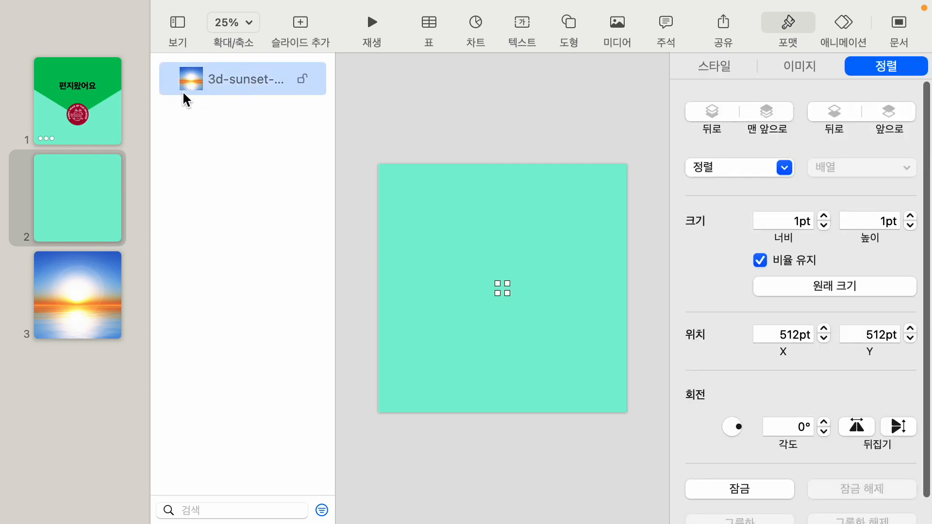
left_click(178, 27)
left_click(243, 263)
left_click(82, 204)
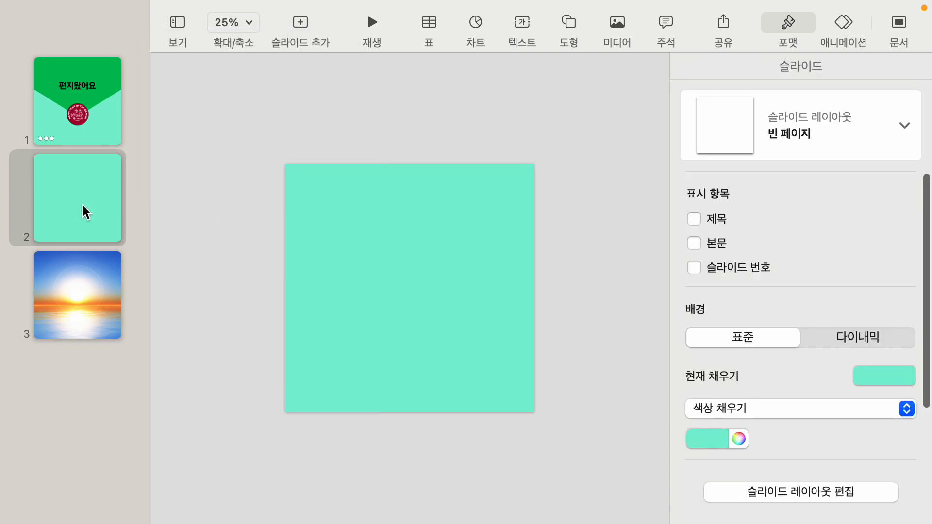
- Switch back and forth between slides 2 and 3 to compare the shrunken and the full-size sunset image
left_click(75, 297)
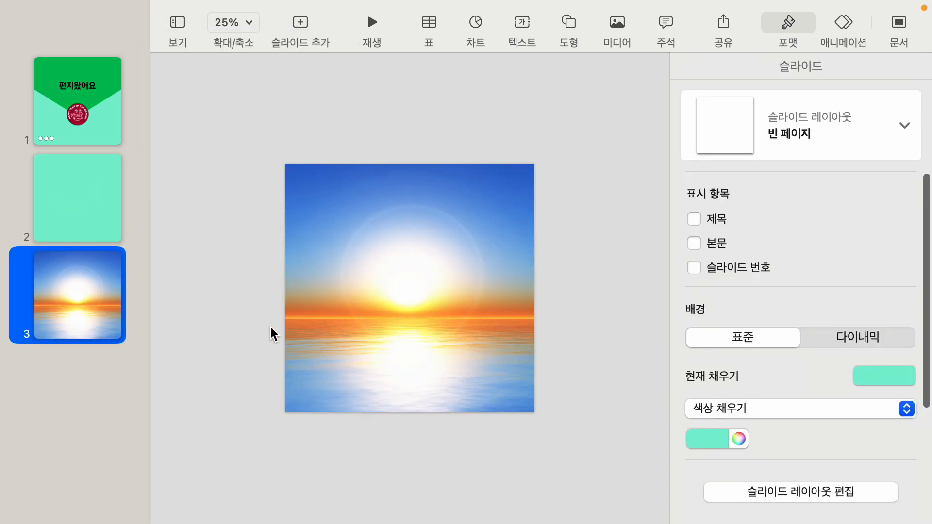
left_click(78, 226)
left_click(65, 265)
left_click(64, 217)
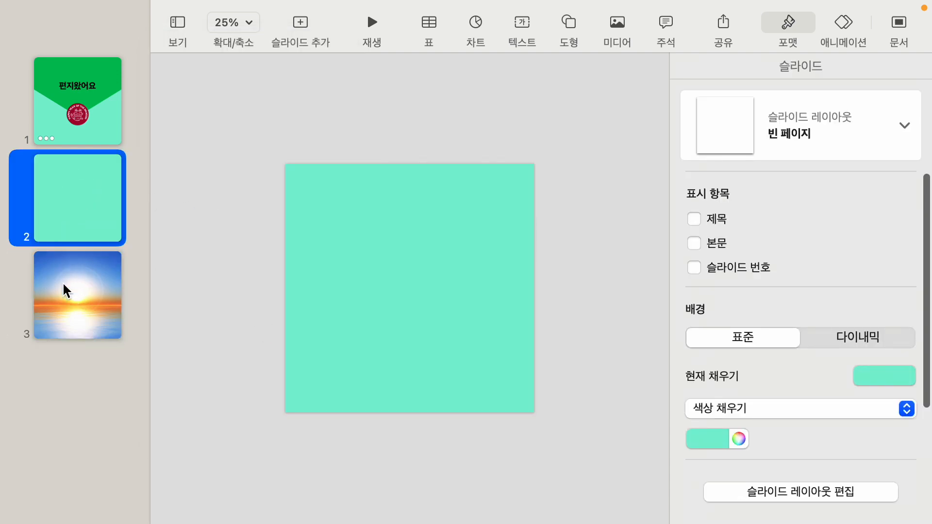
left_click(62, 282)
left_click(68, 208)
left_click(74, 264)
- Add the Magic Move (이동 마법사) transition to slides 2 and 3 together
left_click(80, 221)
left_click(81, 278, "shift")
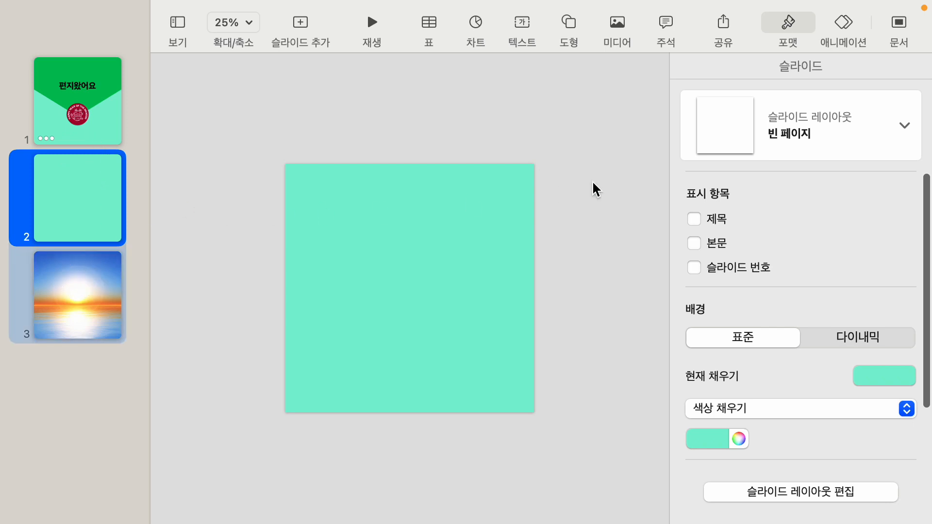
left_click(845, 24)
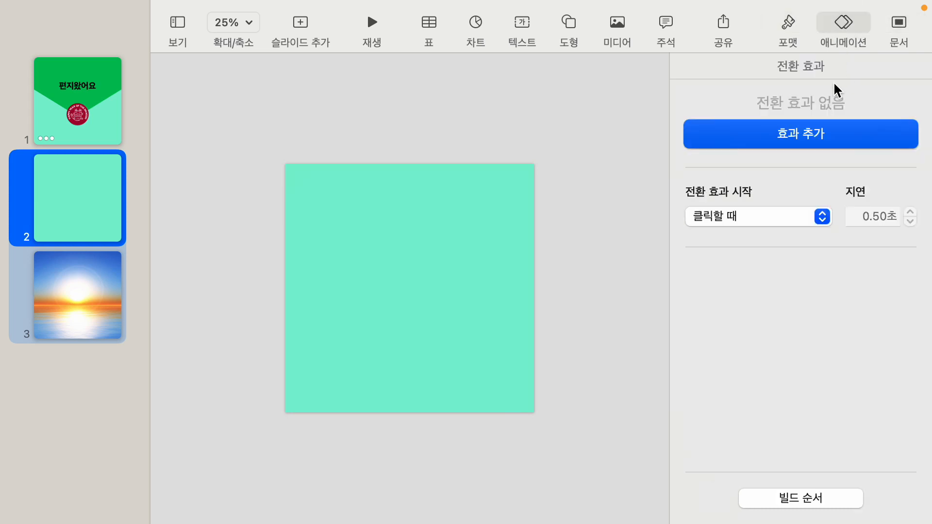
left_click(815, 142)
left_click(771, 228)
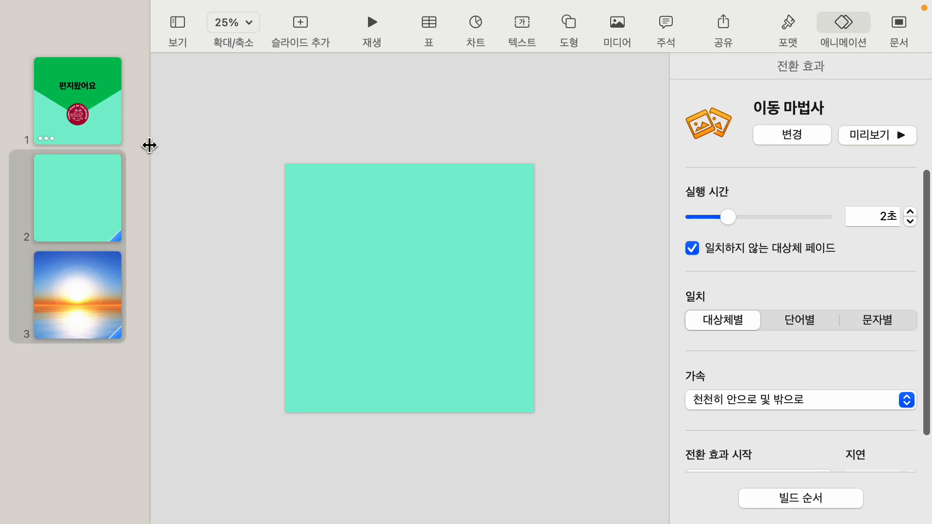
- Set the envelope slide's transition to start automatically (자동으로)
left_click(89, 119)
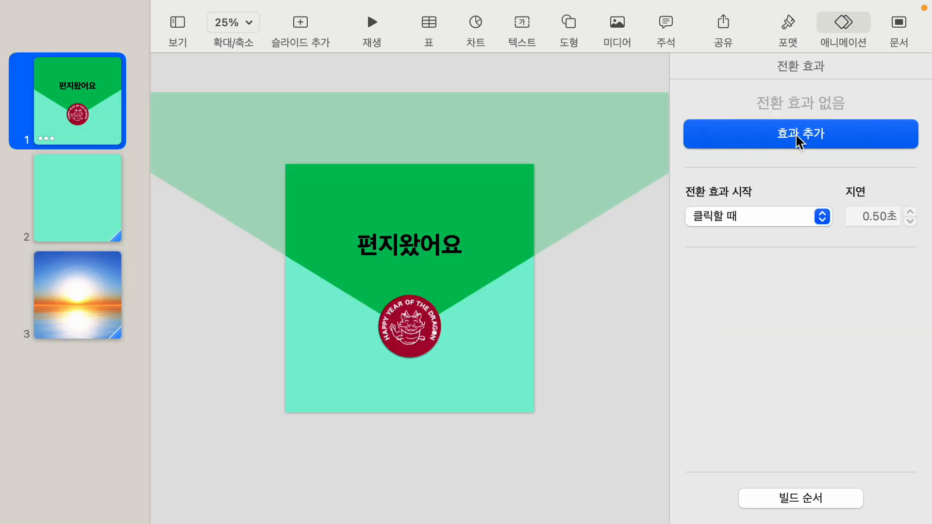
left_click(741, 217)
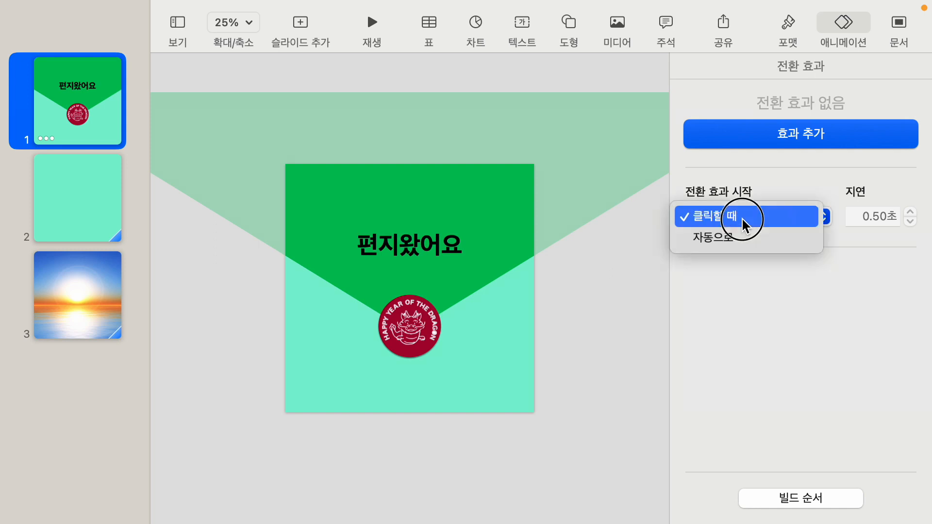
left_click(740, 240)
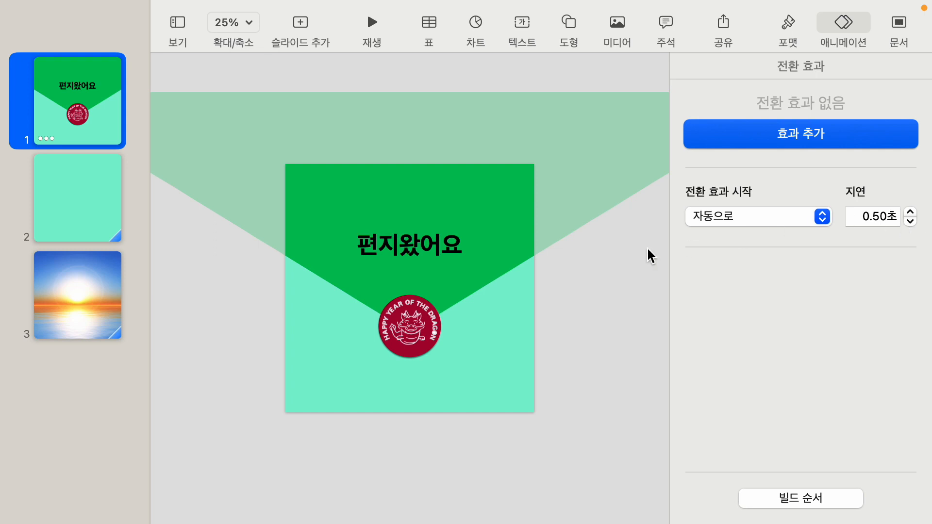
- Set slide 2's Magic Move transition to start automatically (자동으로), and return to slide 1
left_click(81, 219)
scroll(768, 457, "down", 2)
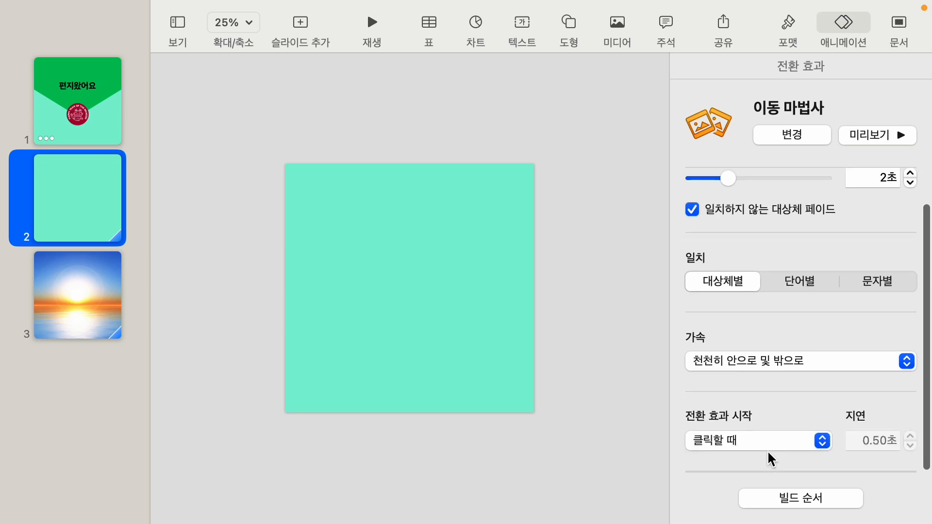
left_click(749, 440)
left_click(739, 462)
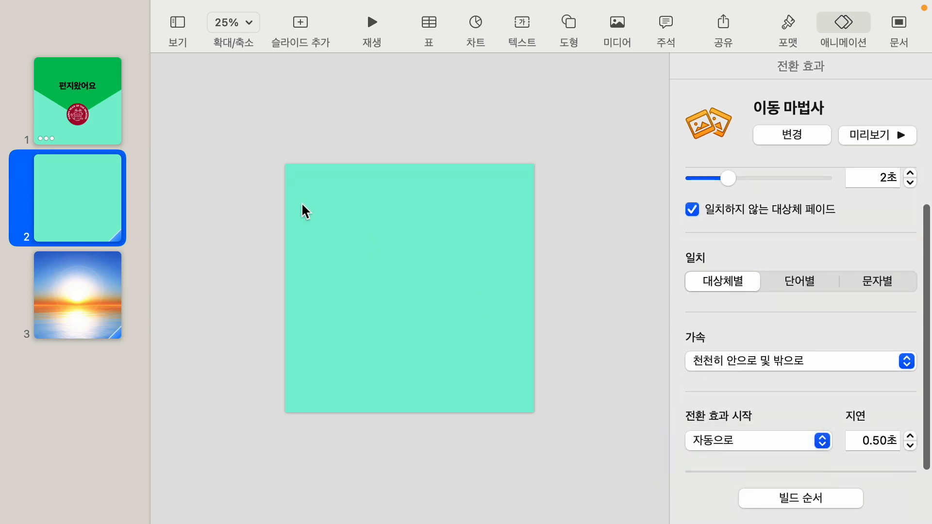
left_click(270, 185)
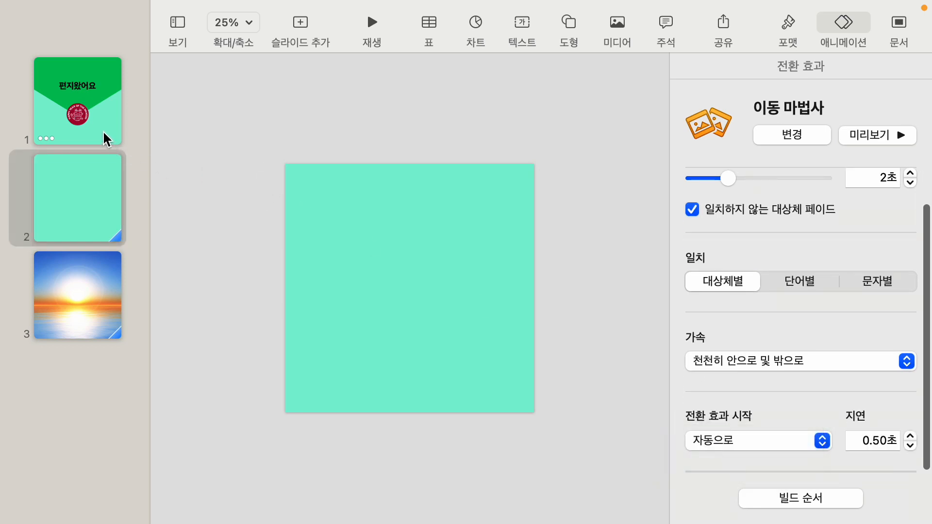
left_click(105, 113)
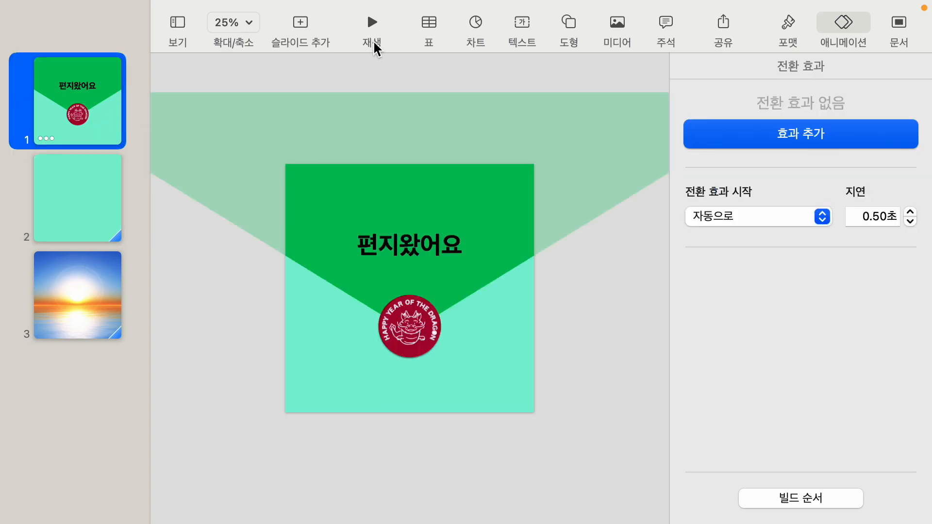
- Play the slideshow from the envelope slide through to the full-size sunset slide, and exit the playback
left_click(372, 24)
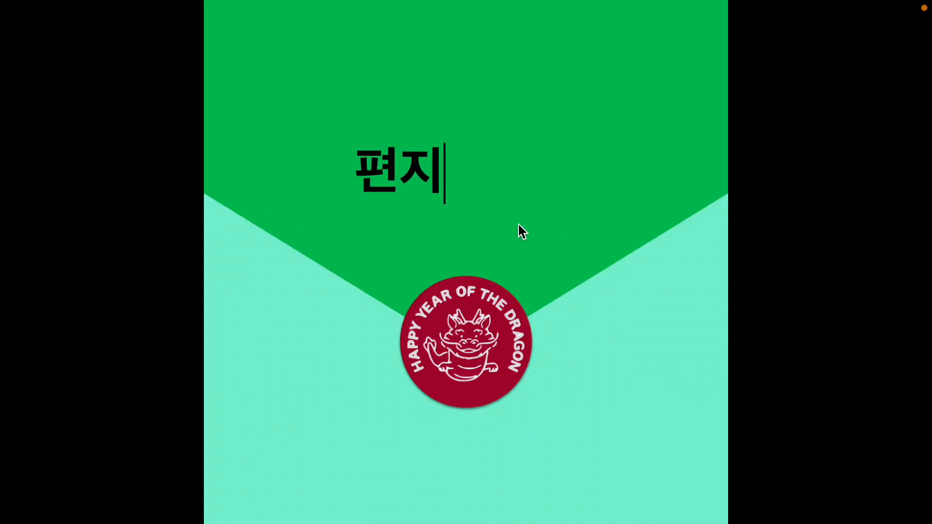
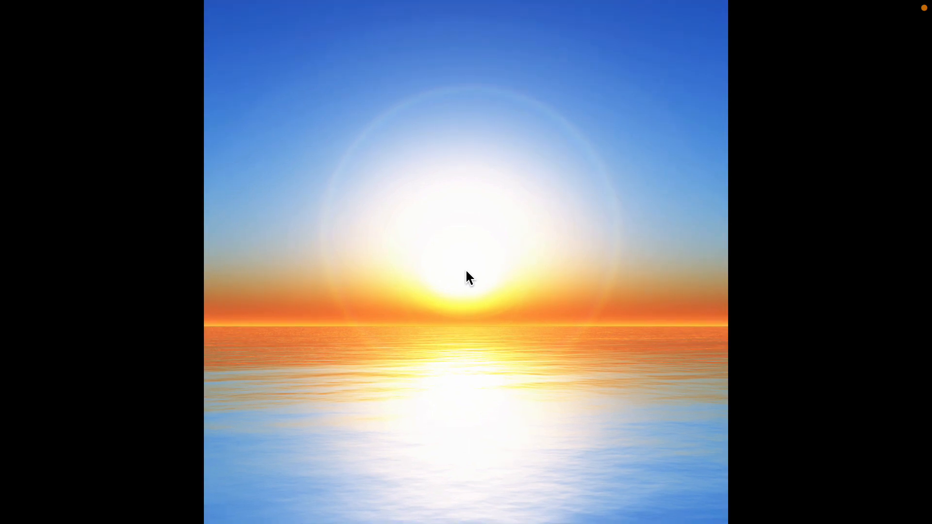
key("Escape")
- Duplicate slide 3 with the full-size sunset image to make slide 4
left_click(104, 307)
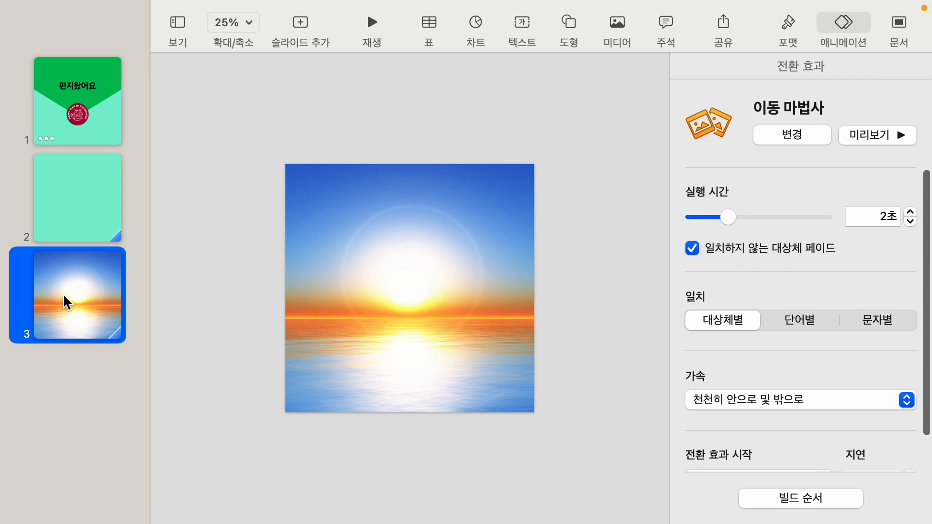
key("super+d")
left_click(225, 313)
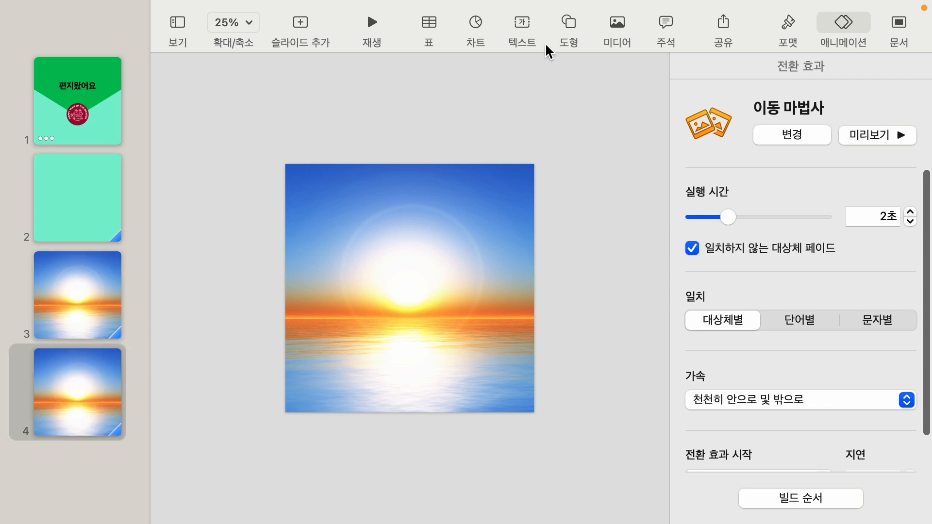
- Add a text box reading "2023년도 이제 얼마 남지 않았습니다." to slide 4, placed over the water at about X 210 pt, Y 781 pt
left_click(526, 23)
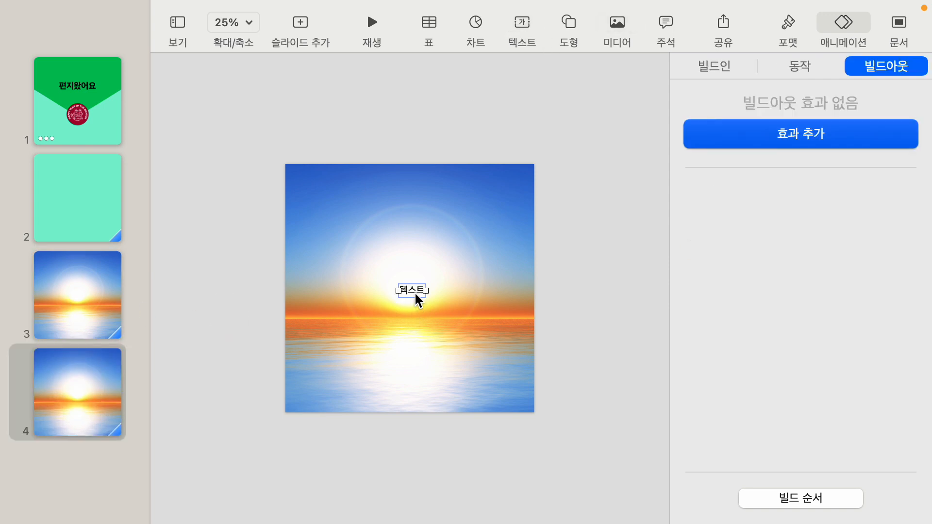
left_click(618, 23)
double_click(416, 287)
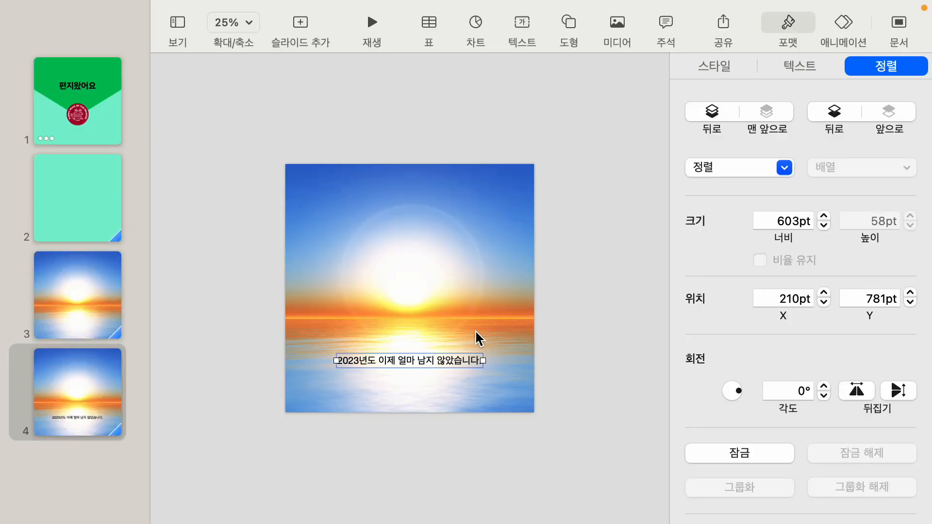
- Enlarge the slide 4 message to 87 pt and centre-align its text
left_click(794, 69)
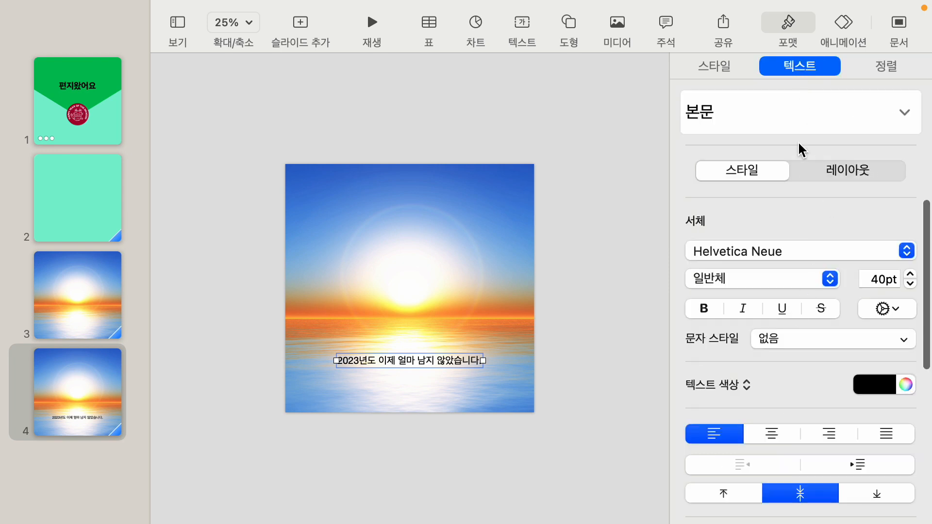
left_click(910, 275)
left_click(910, 275)
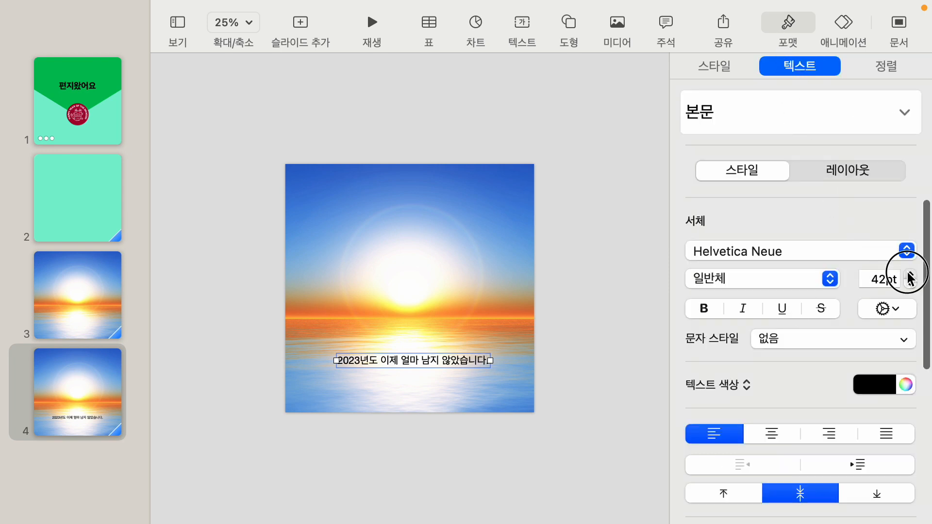
left_click(910, 275)
left_click(910, 275)
left_click(910, 275)
left_click(910, 276)
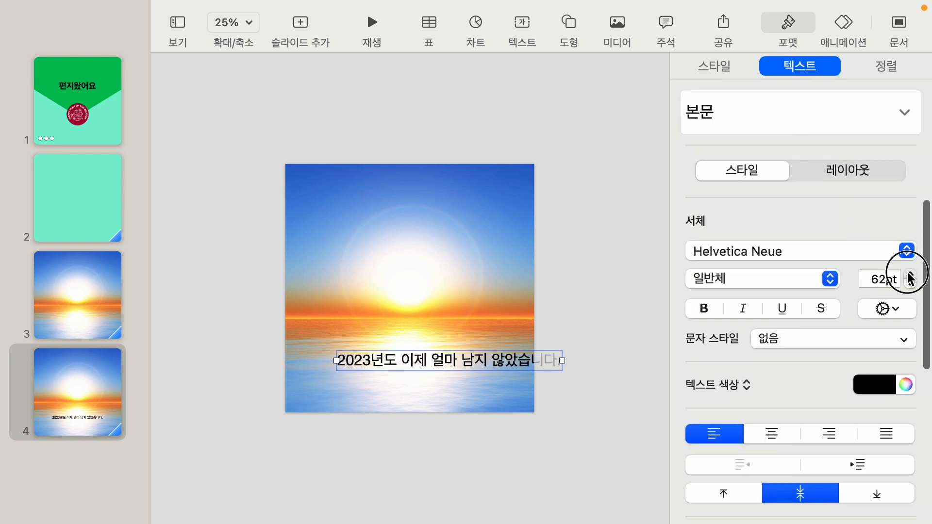
left_click(910, 276)
left_click(910, 275)
left_click(910, 275)
left_click(911, 274)
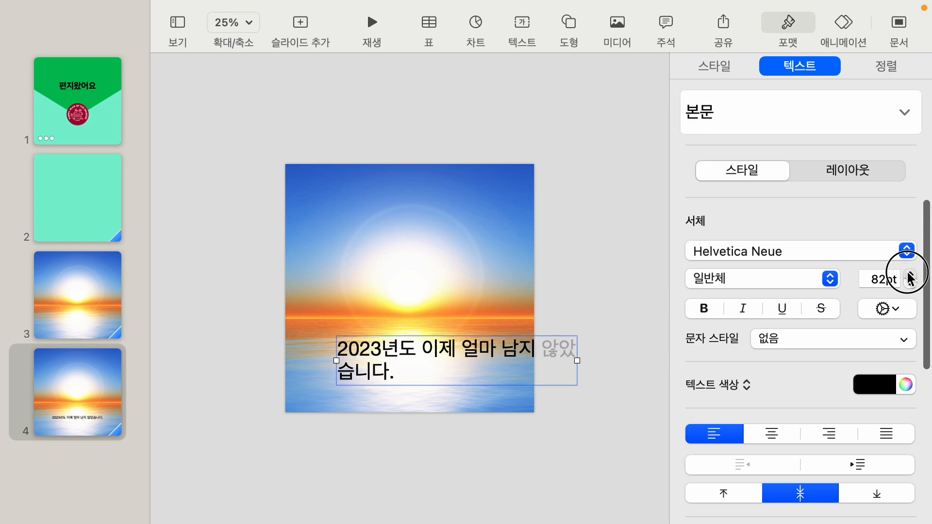
left_click(911, 275)
left_click(771, 434)
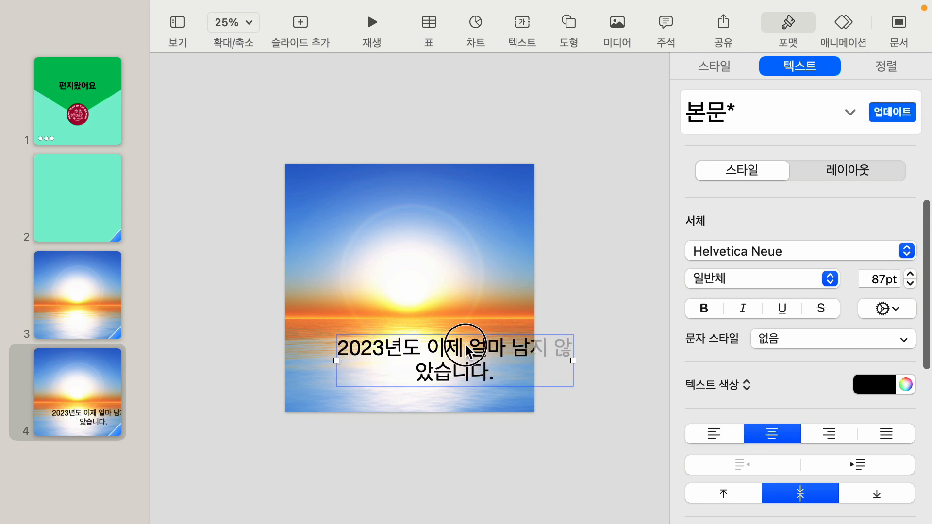
- Break the slide 4 text into two lines before "얼마" and centre the text box horizontally near the slide's lower edge
left_click_drag(465, 342, 432, 348)
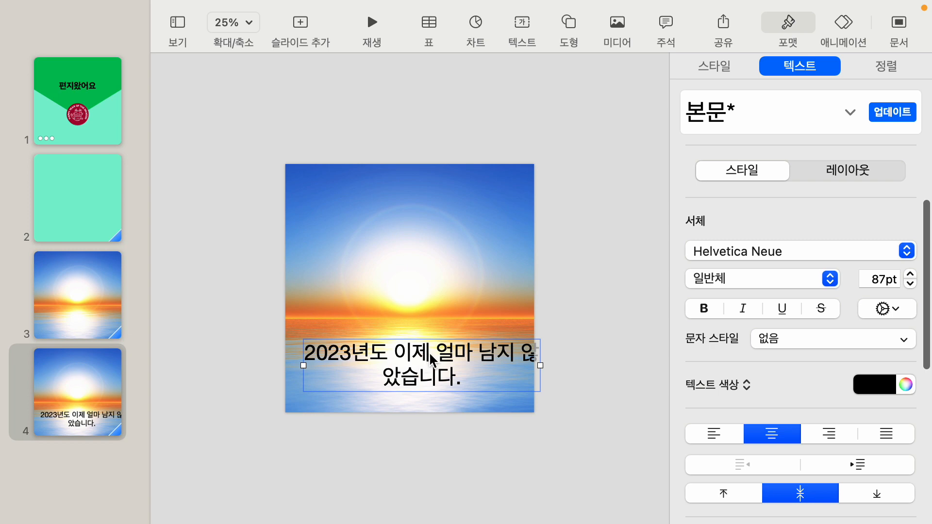
left_click(454, 358)
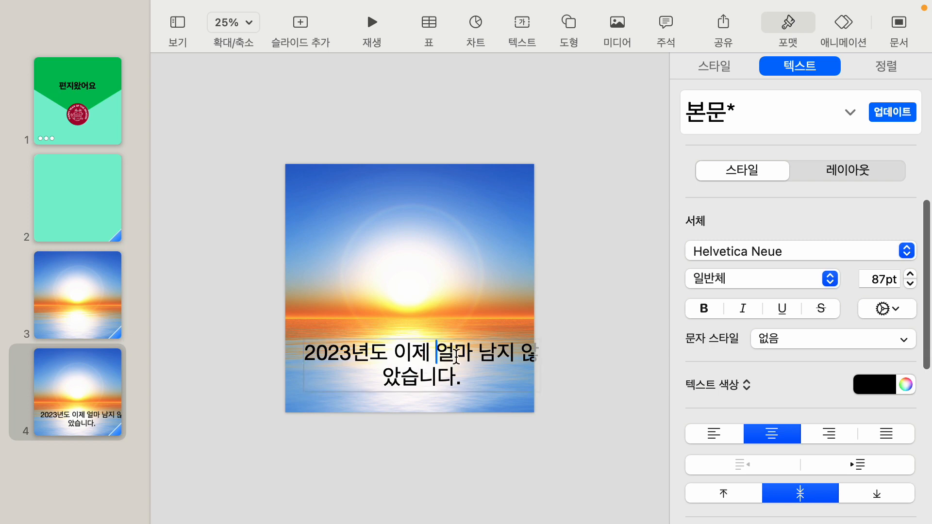
key("BackSpace")
key("Return")
left_click(446, 423)
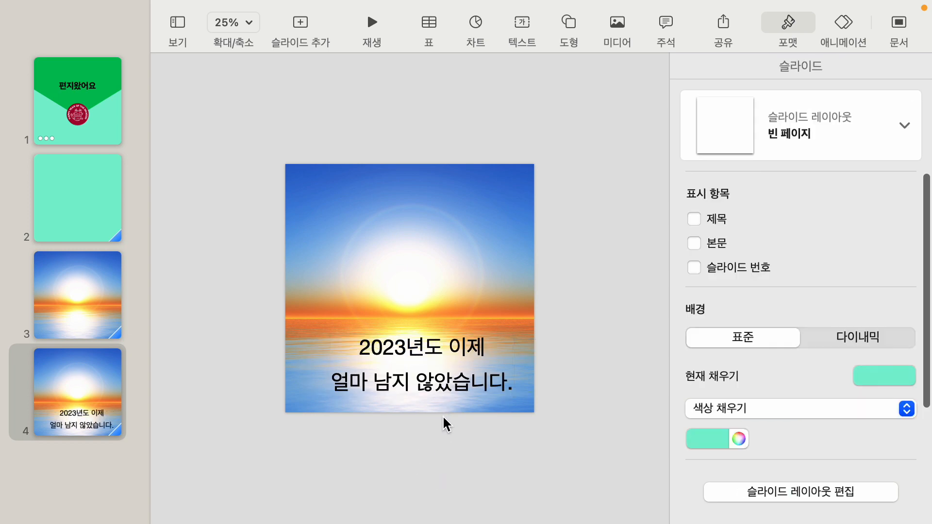
left_click_drag(441, 374, 429, 374)
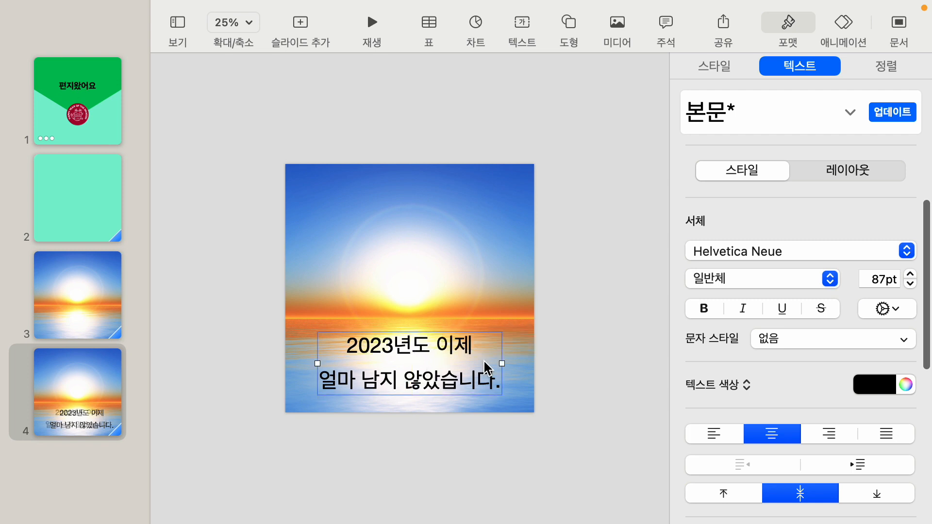
- Set the slide 4 text to 90 pt and make it bold
left_click(880, 280)
type("90")
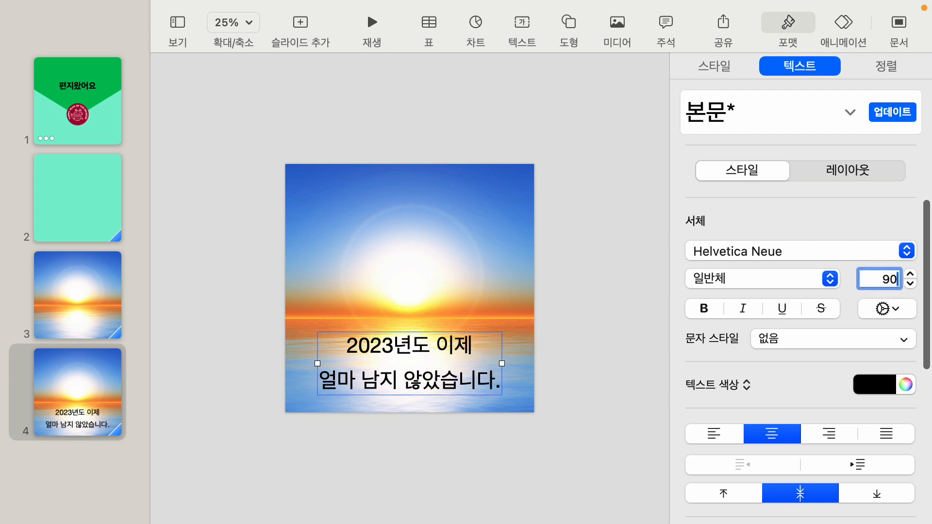
key("Return")
left_click(702, 308)
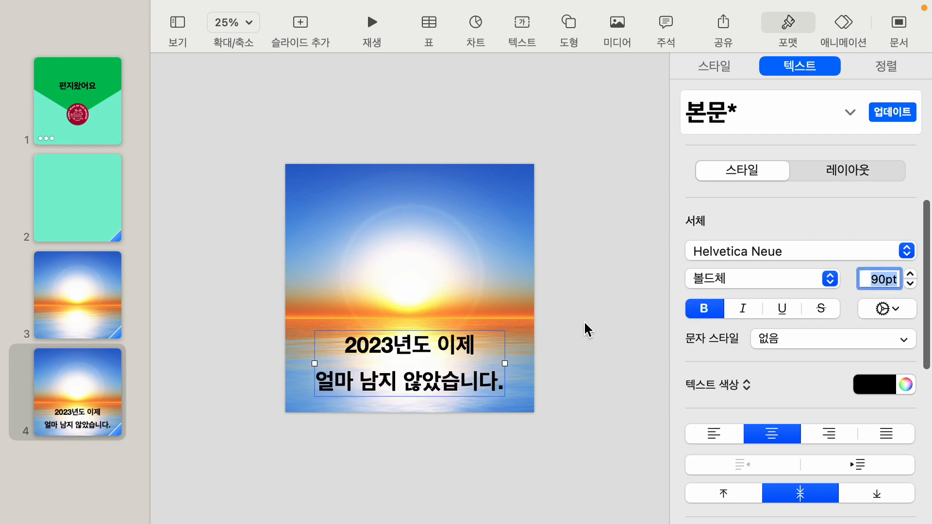
- Set the text's line spacing to 1 and spacing before paragraphs to 0 pt, and move the text box slightly up
scroll(831, 360, "down", 5)
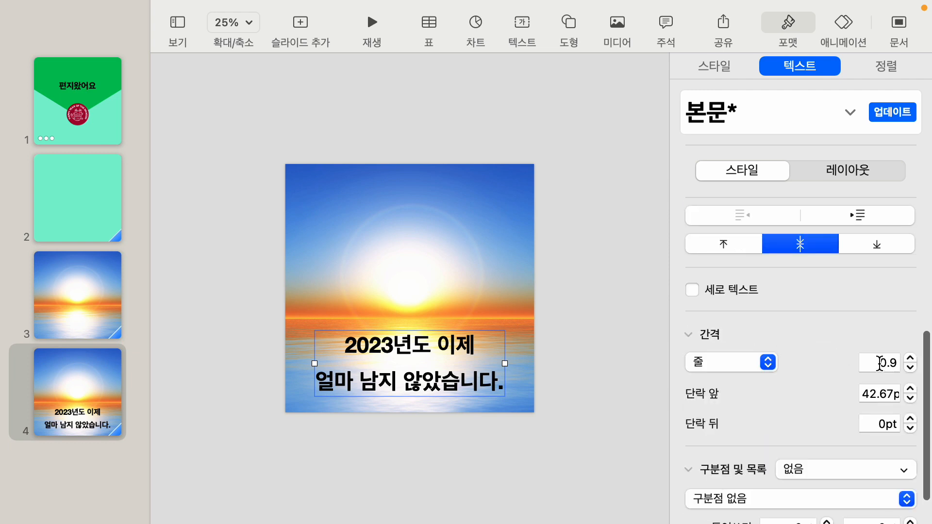
left_click(880, 363)
type("1")
key("Return")
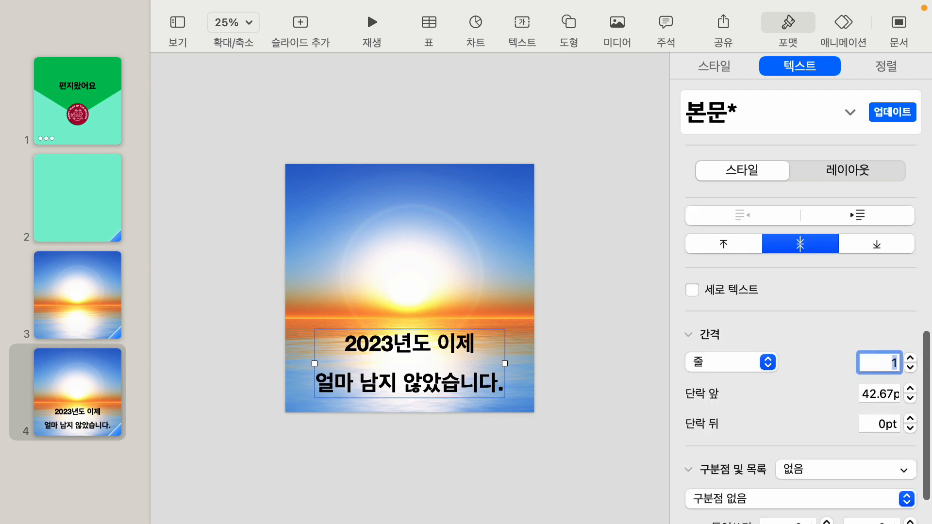
left_click(859, 394)
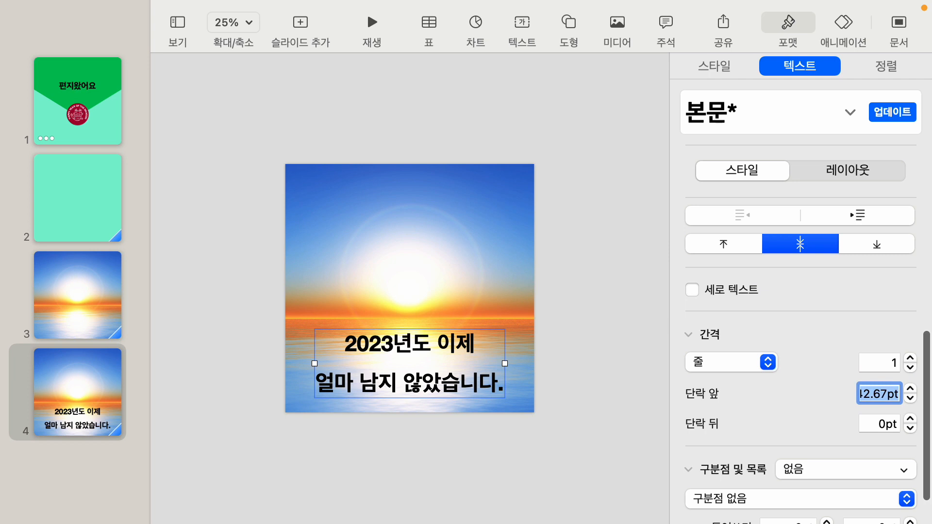
type("0")
key("Return")
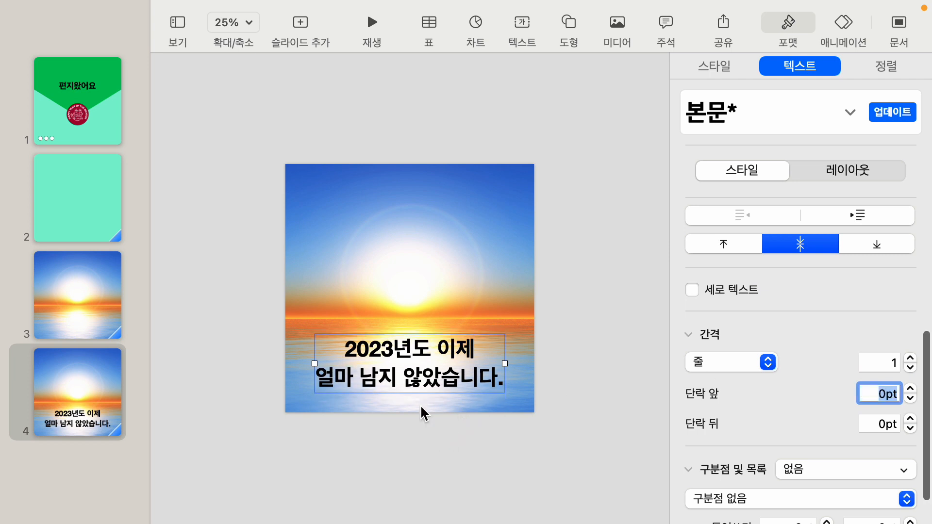
left_click_drag(415, 371, 405, 362)
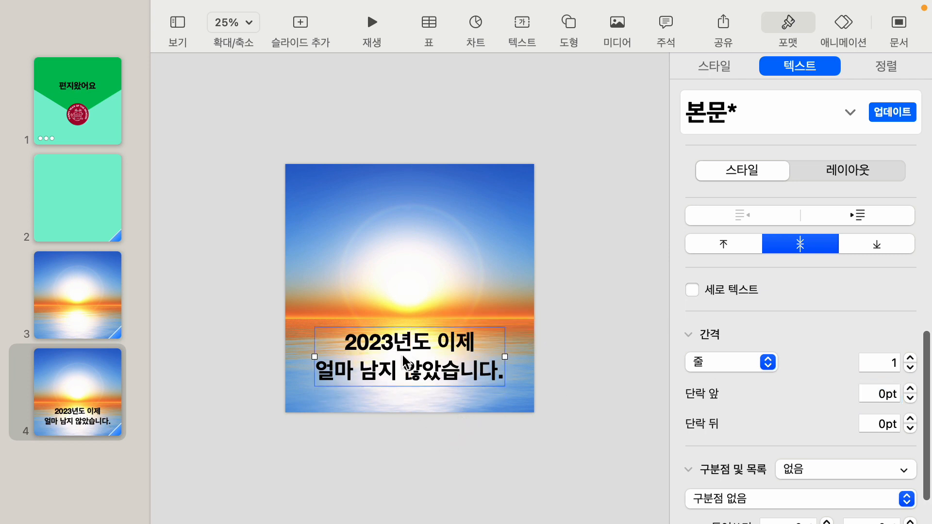
- Colour only the "2023년" part of the slide 4 text bright pink
left_click(403, 360)
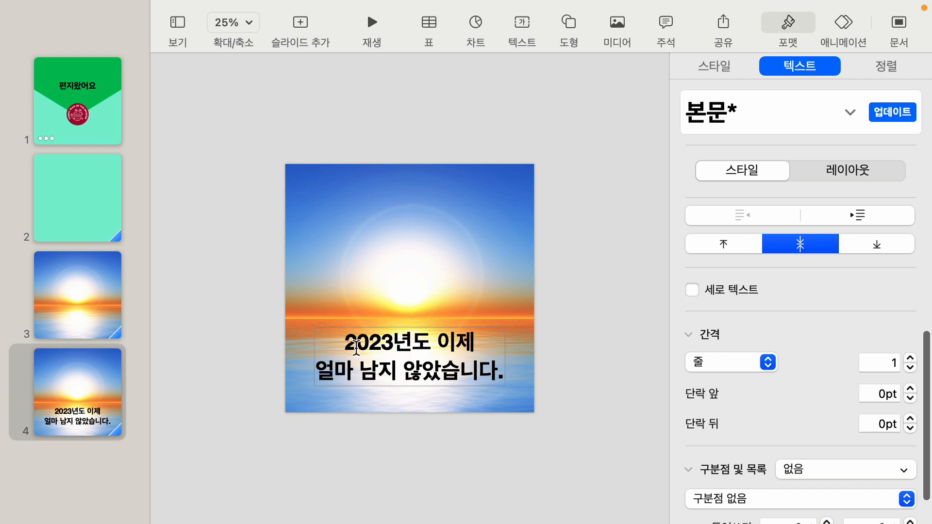
left_click_drag(346, 347, 413, 348)
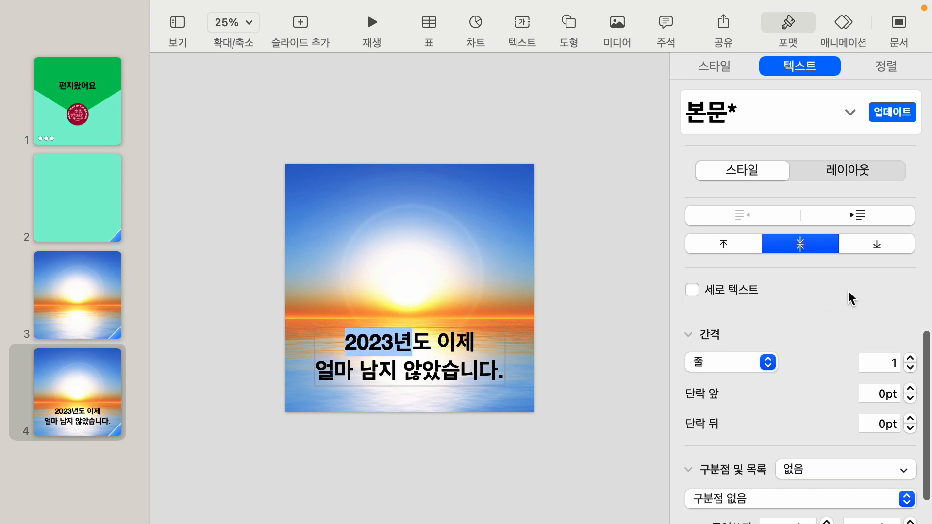
scroll(855, 306, "up", 5)
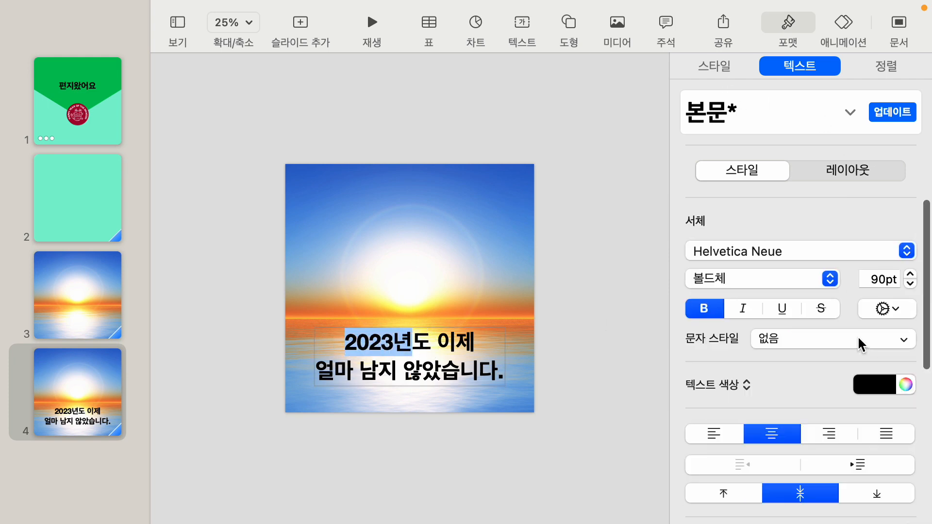
left_click(873, 387)
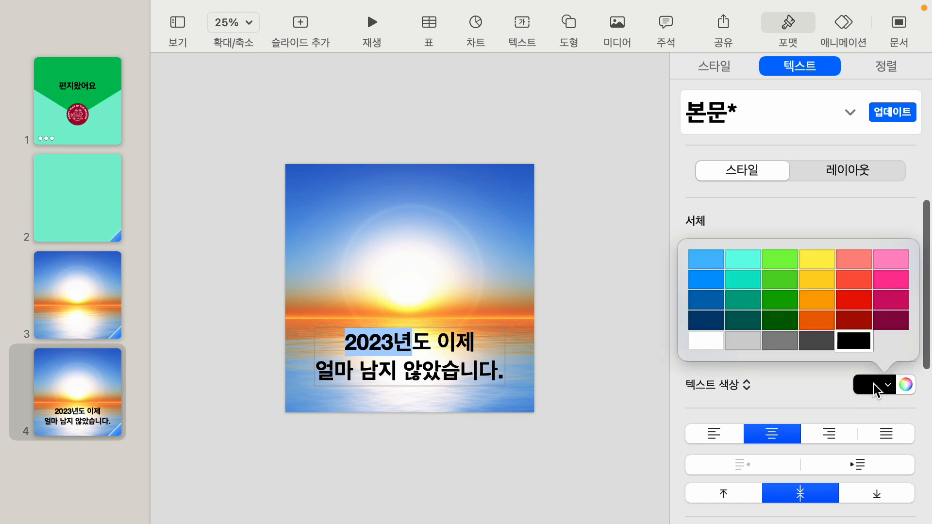
left_click(891, 282)
left_click(588, 408)
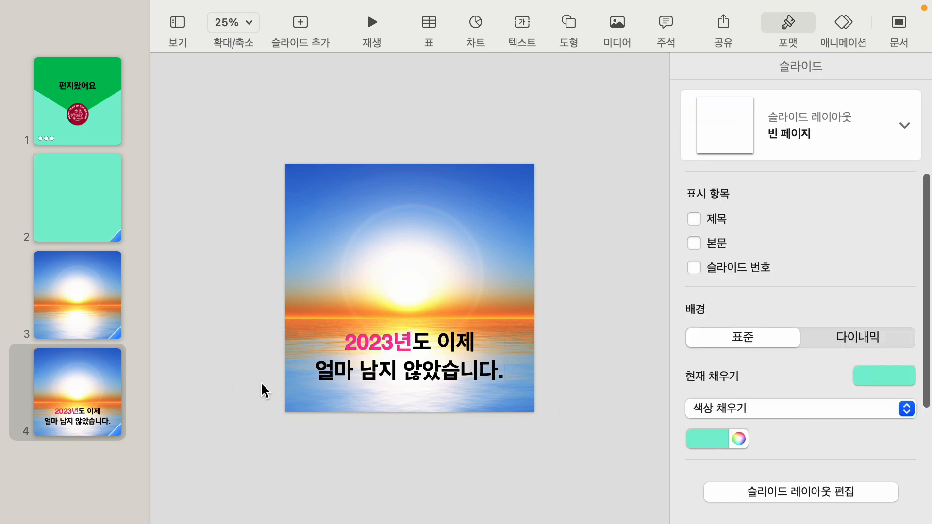
- Add the 키보드 (Keyboard) build-in effect to the text box on slide 4
left_click(419, 373)
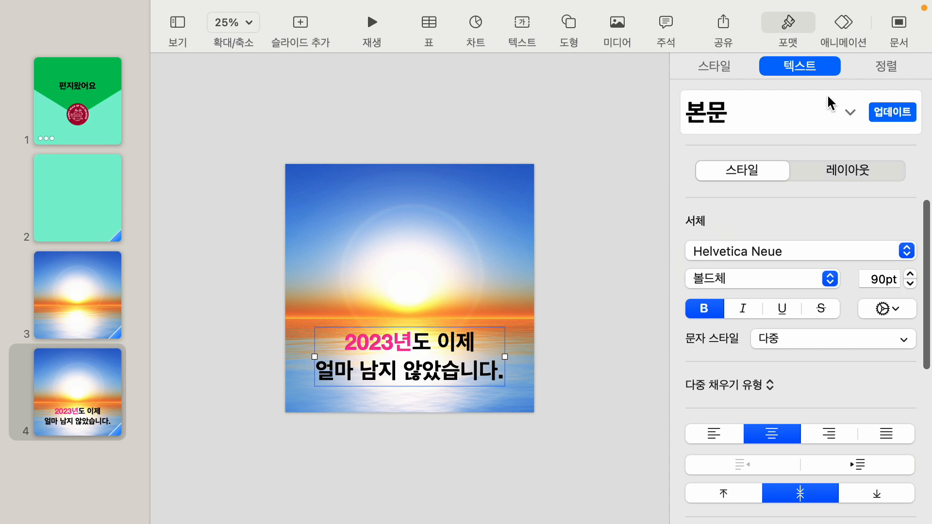
left_click(843, 26)
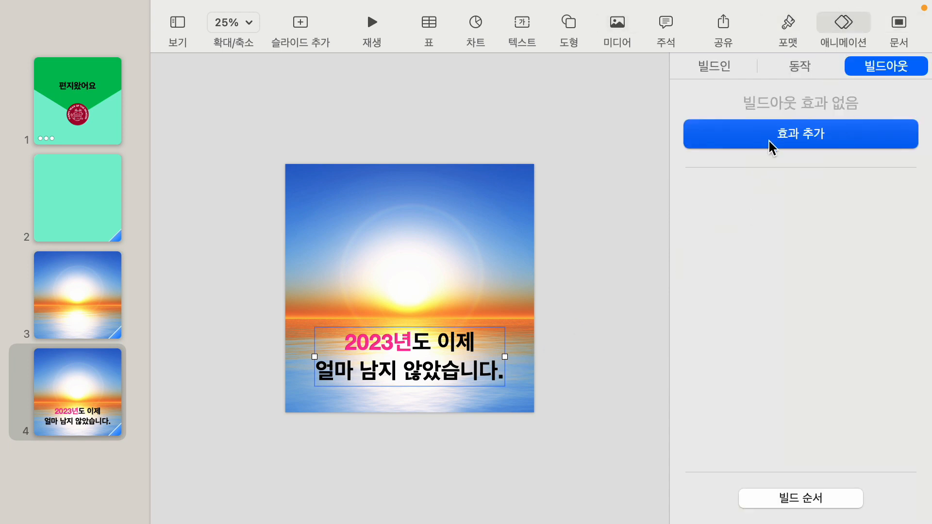
left_click(721, 68)
left_click(782, 140)
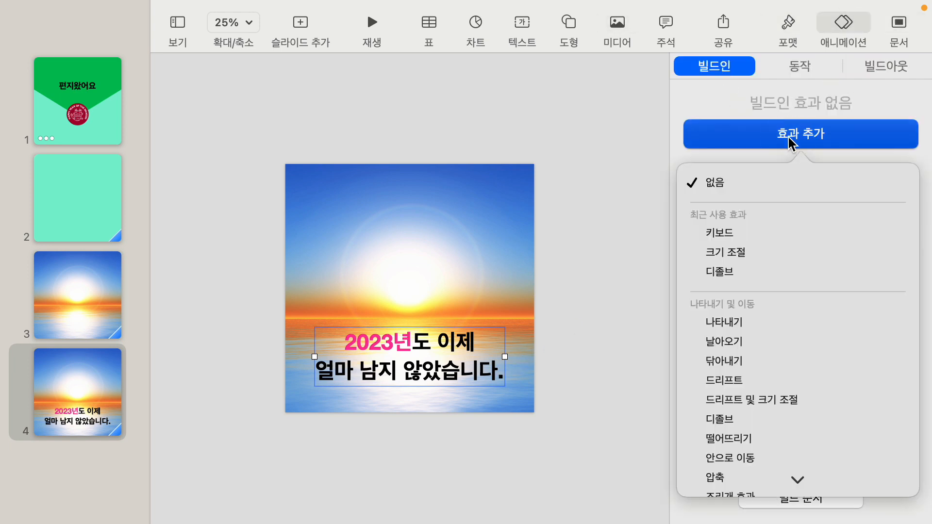
left_click(753, 232)
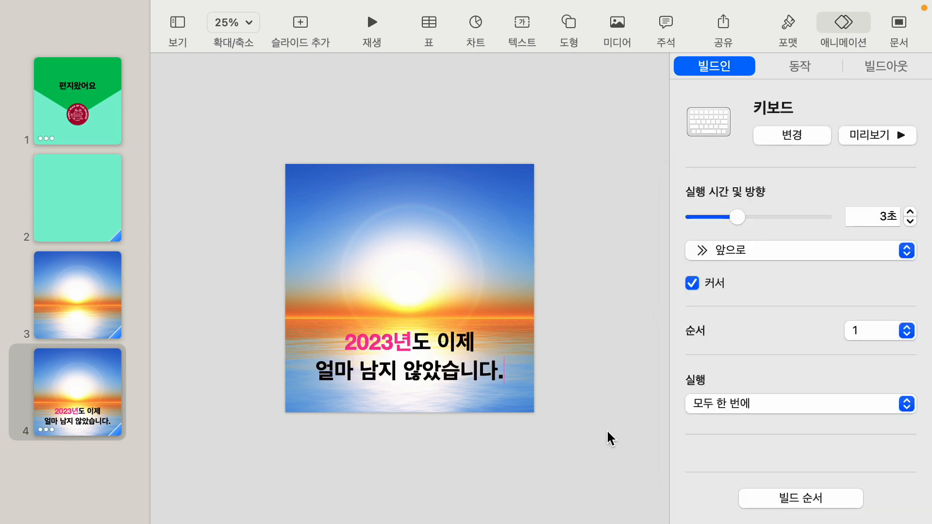
- Set the text's keyboard build to start 전환 효과 다음에 (after the transition) in the build order
left_click(789, 499)
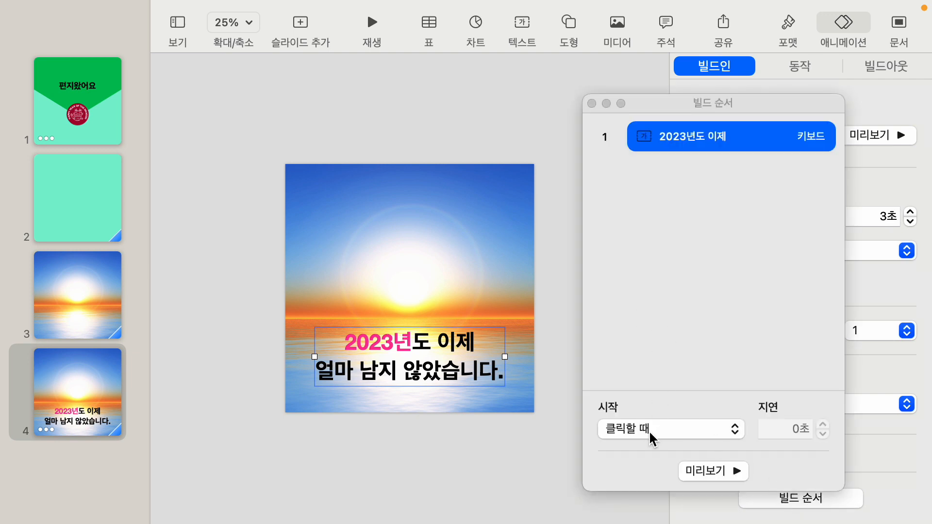
left_click(668, 430)
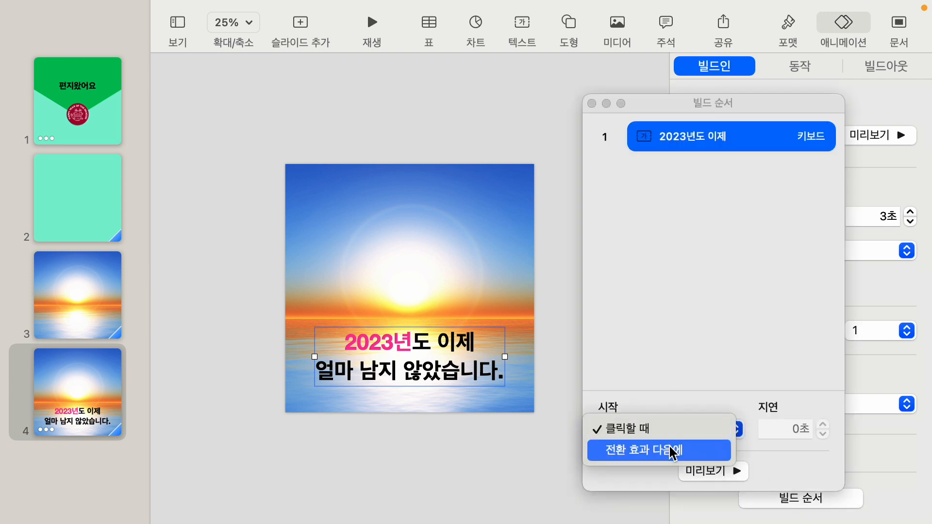
left_click(671, 451)
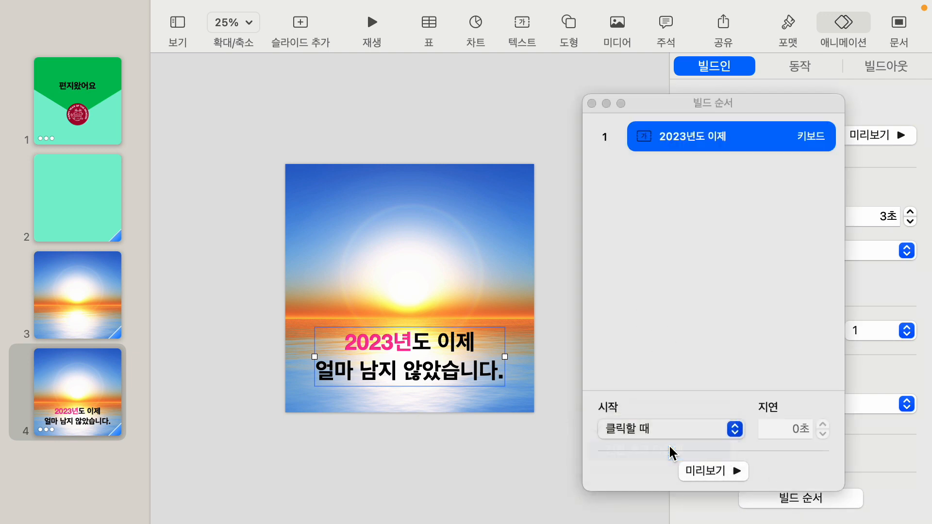
left_click(592, 103)
left_click(615, 356)
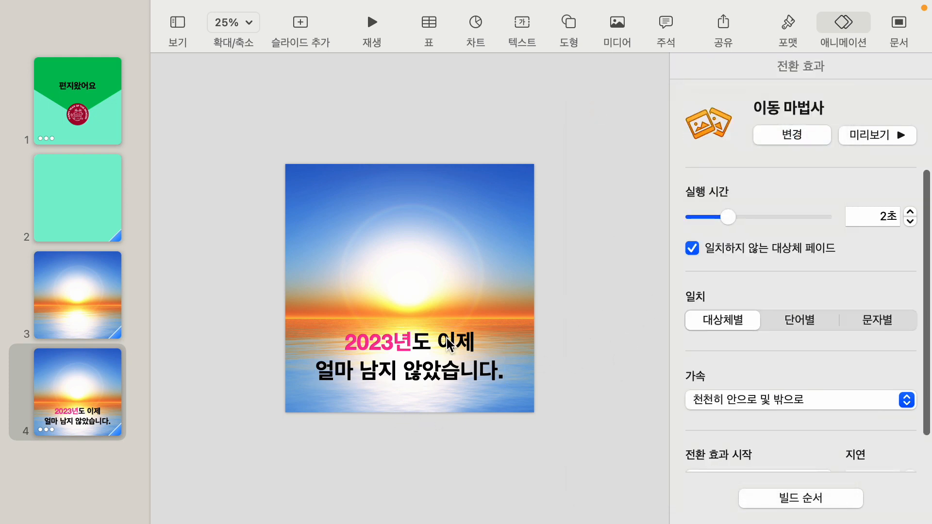
- Duplicate slide 4 and replace the copy's text with the two lines "올 한해도" and "수고 많으셨습니다."
left_click(74, 413)
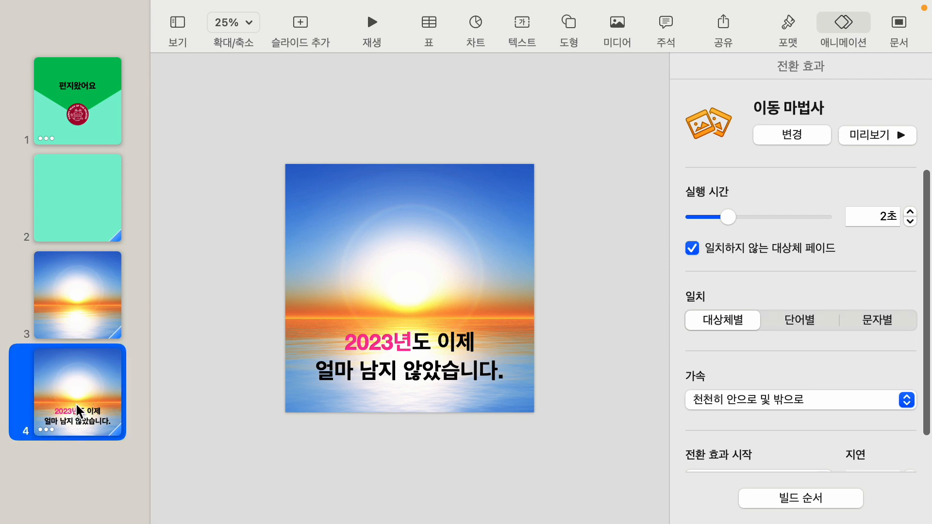
key("super+d")
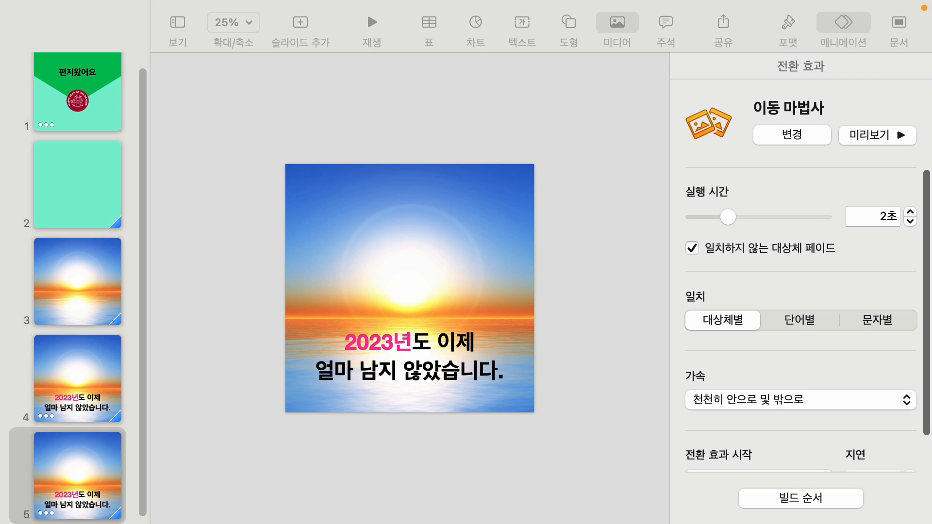
double_click(454, 346)
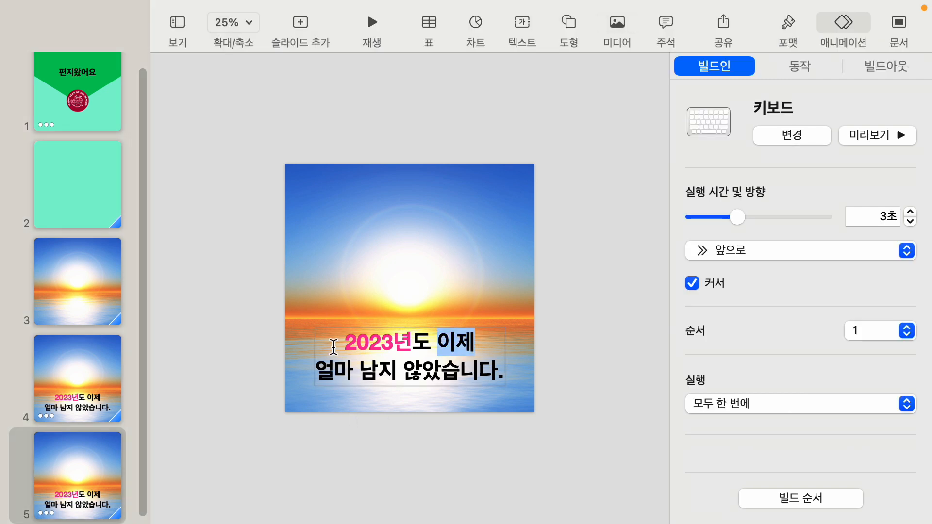
left_click_drag(333, 348, 545, 381)
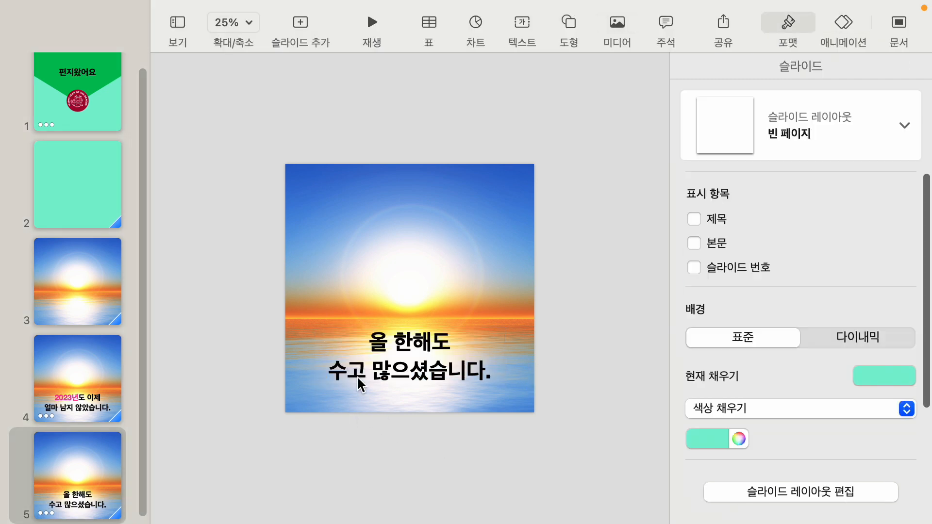
- Remove the keyboard build-in effect from the text box on slide 5 by choosing 없음 (None)
left_click(417, 367)
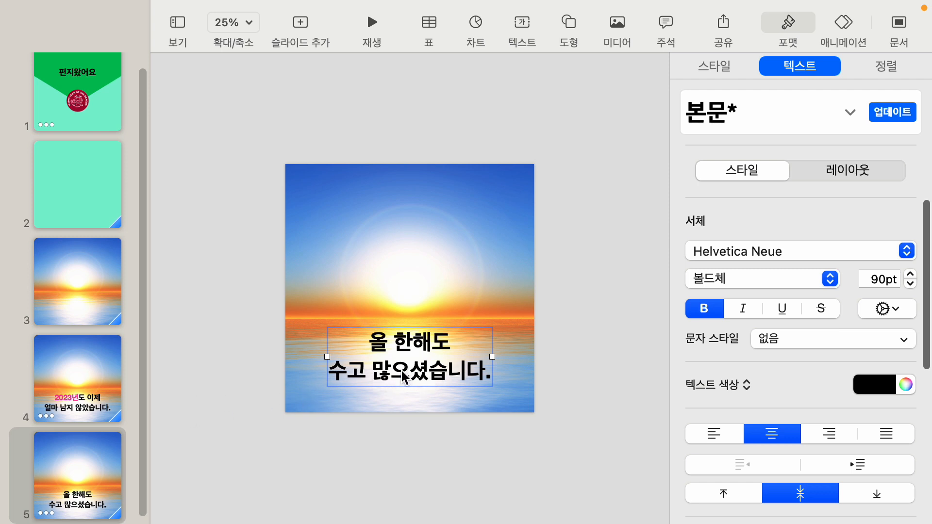
left_click(844, 30)
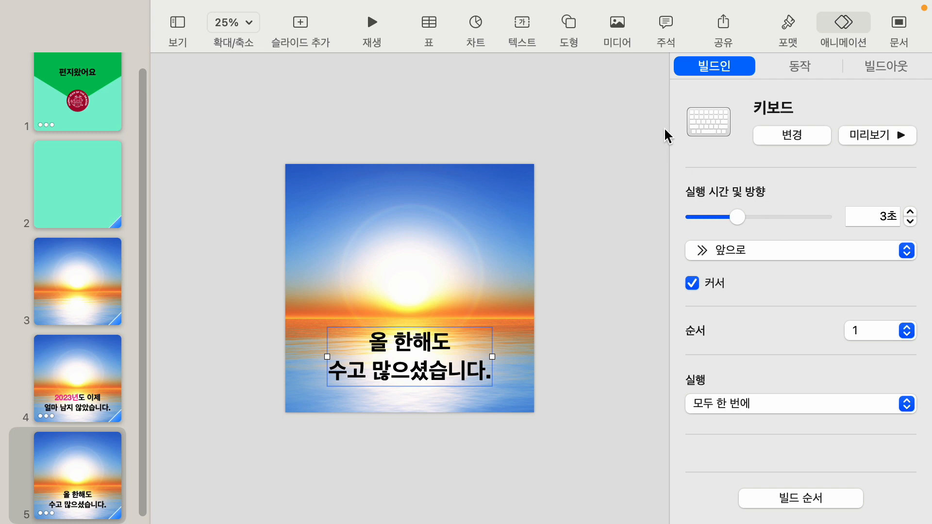
left_click(799, 136)
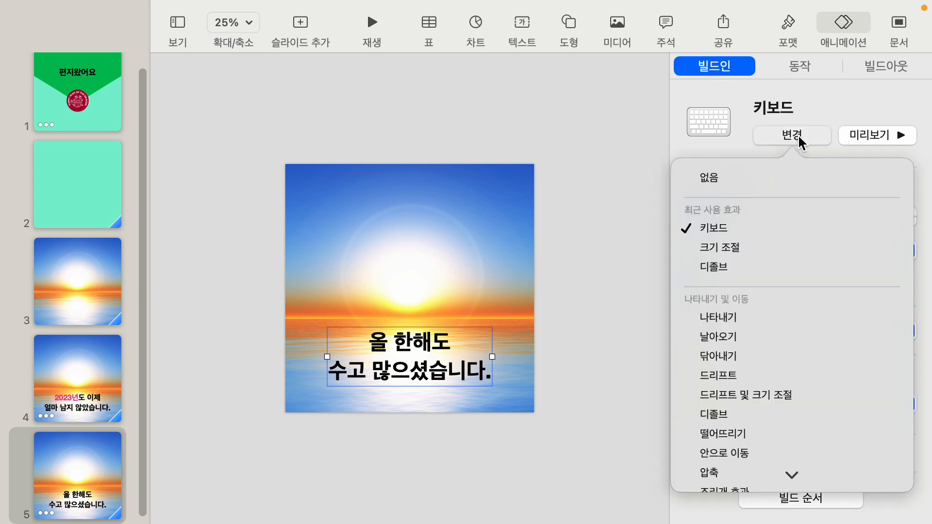
left_click(724, 178)
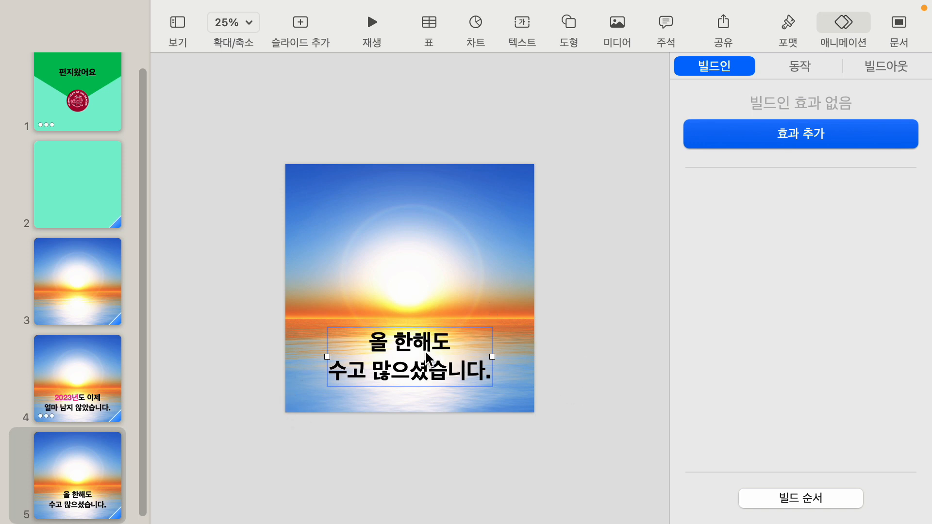
- Set slide 5's 이동 마법사 (Magic Move) transition to match by character (문자별)
left_click(278, 453)
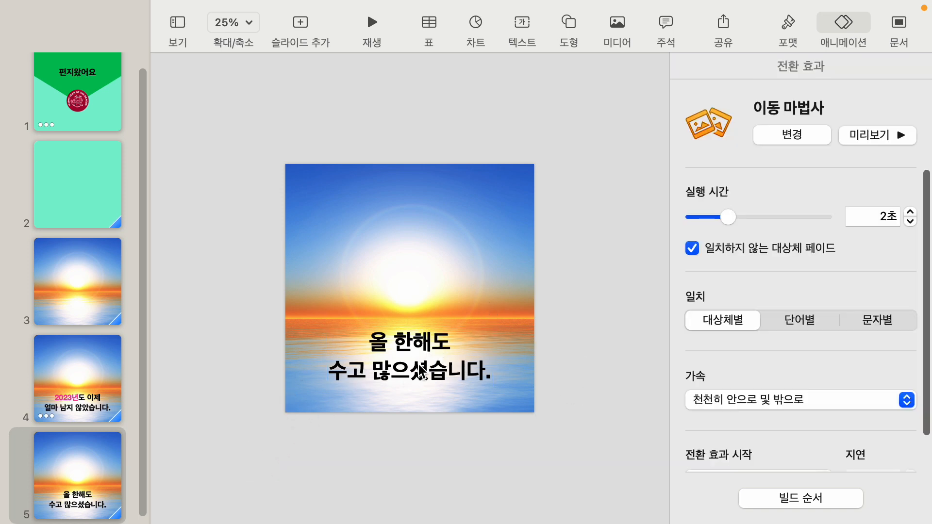
left_click(421, 371)
left_click(295, 447)
left_click(890, 324)
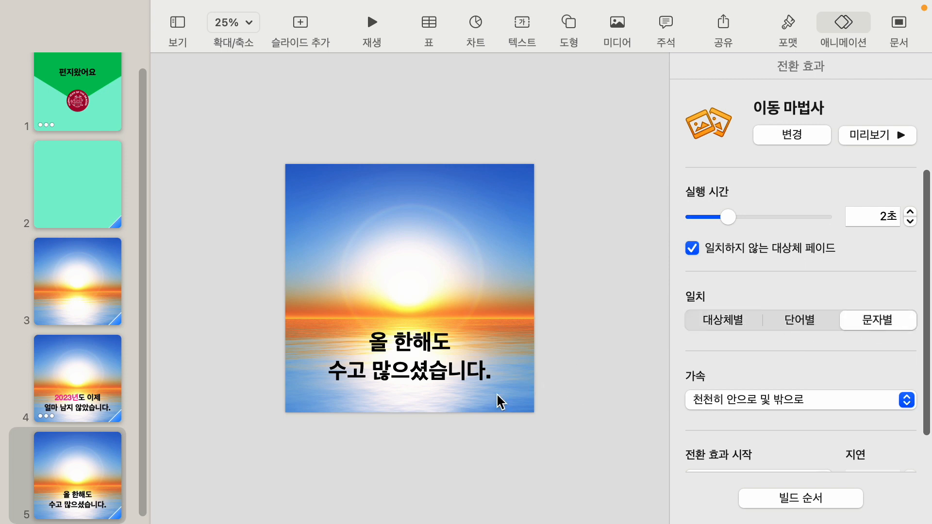
- Duplicate slide 5, the one reading "올 한해도 수고 많으셨습니다."
left_click(79, 456)
key("super+d")
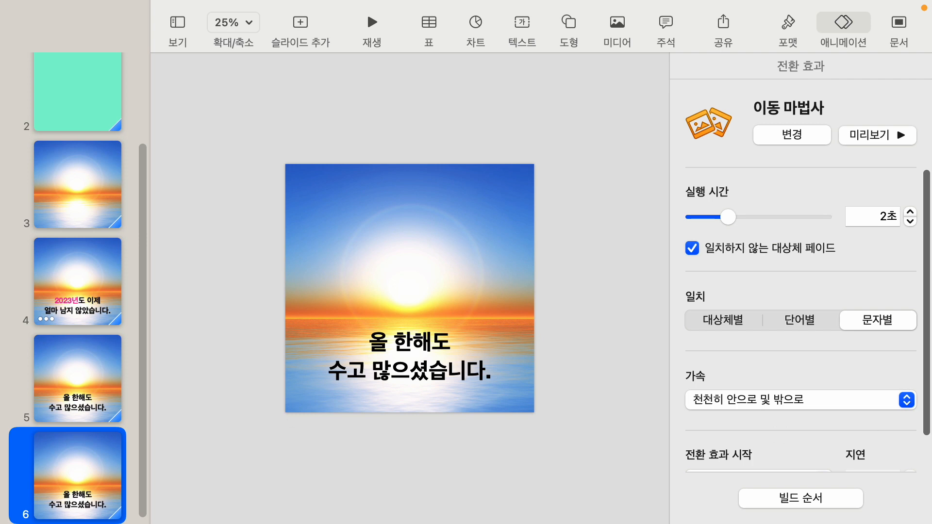
- Replace the text on slide 6 with "다가오는 2024년"
left_click(617, 23)
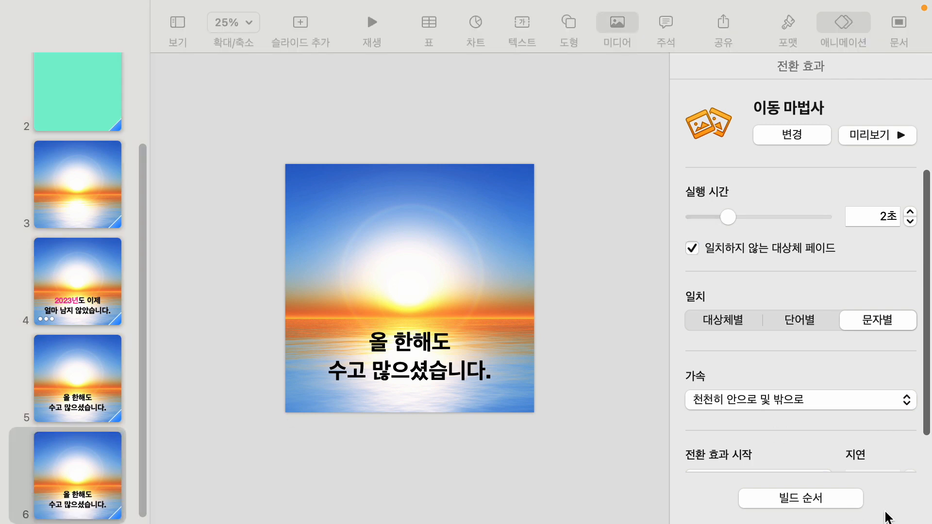
double_click(378, 347)
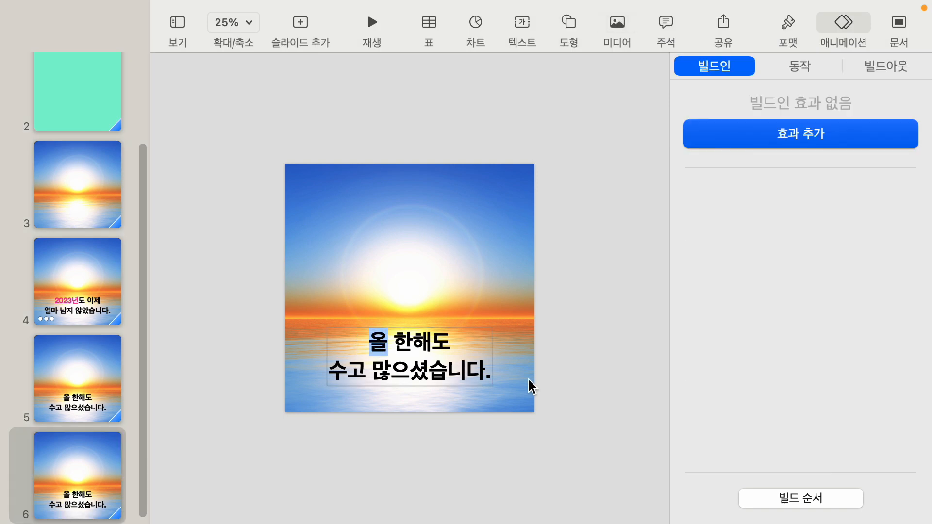
left_click(489, 374, "shift")
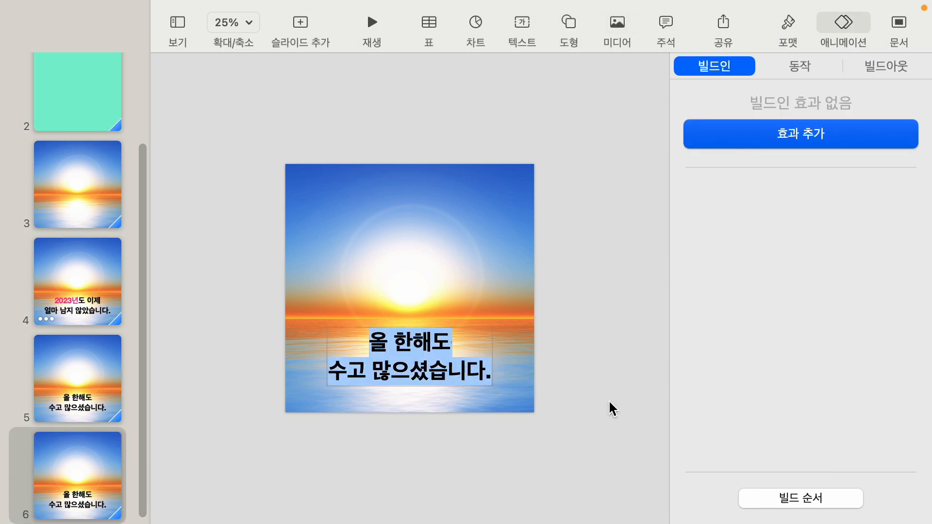
type("다가오는 20234")
key("BackSpace")
key("BackSpace")
type("4년")
- Duplicate slide 6 and replace the copy's text with "기대와 바램이 모두 이루어지는 멋진 한해"
left_click(78, 476)
key("super+d")
double_click(378, 355)
key("super+a")
type("기대와 바램이 모두 이루엊")
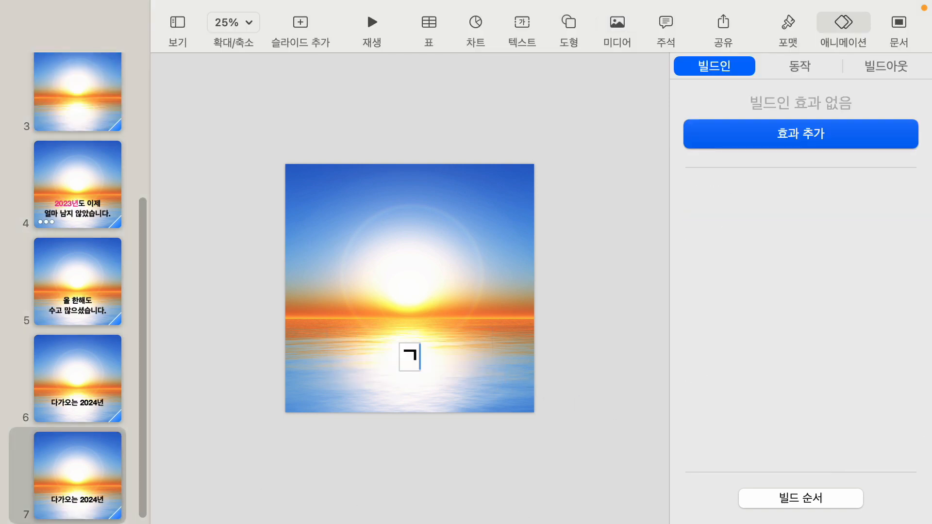
type("ㅣ는 멋진 한해")
- Duplicate slide 7 and replace the copy's text with "되시길 바랍니다."
left_click(79, 493)
key("super+d")
double_click(364, 376)
key("super+a")
type("되시길 바랍니다.")
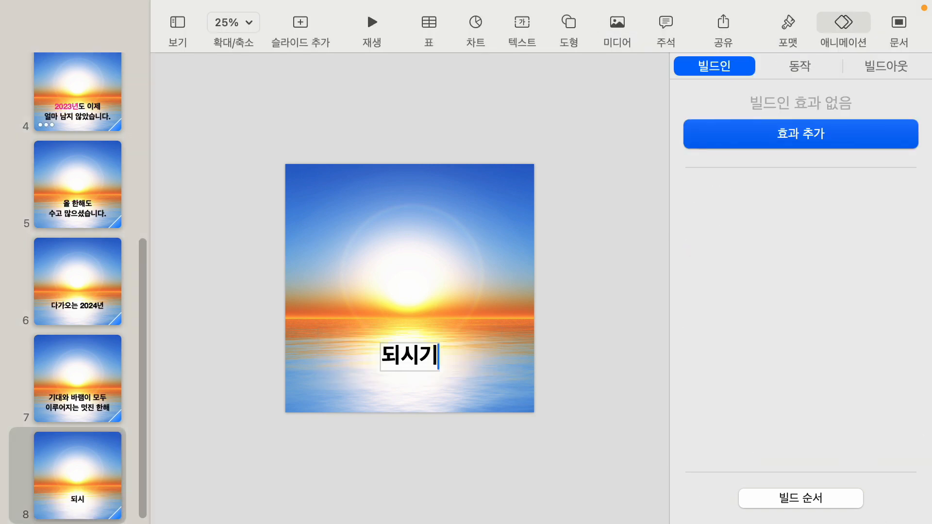
left_click(573, 372)
- Duplicate slide 8 and replace the copy's text with the two lines "2024년 새해" and "복 많이 받으시고"
left_click(78, 476)
key("super+d")
double_click(409, 357)
key("super+a")
type("2024년 새해 복 많이")
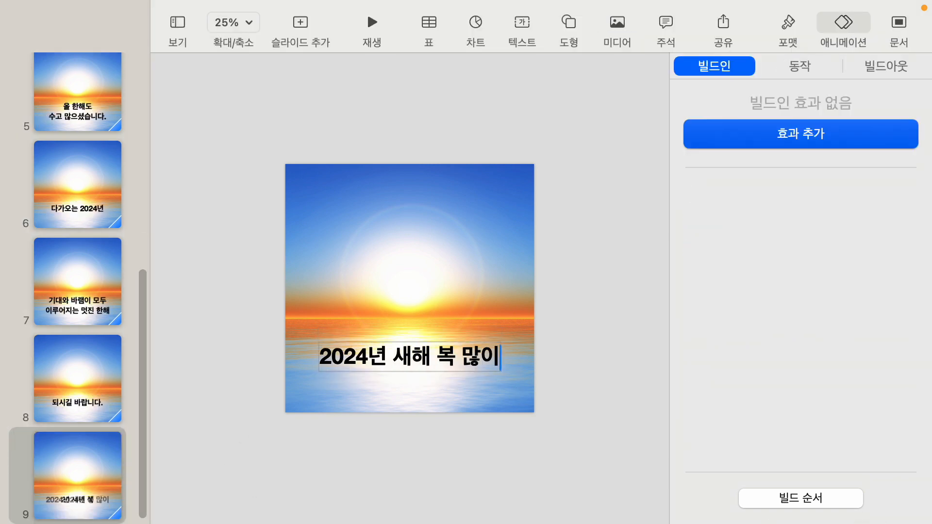
key("BackSpace")
key("BackSpace")
key("BackSpace")
key("BackSpace")
key("BackSpace")
key("Return")
type("복 많이 받으시고")
- Duplicate slide 9 and replace the copy's text with "희망이 가득한 한해 되시기 바랍니다."
left_click(78, 476)
key("super+d")
double_click(409, 357)
key("super+a")
type("희망이 가득한 한해 되시기 바랍니다.")
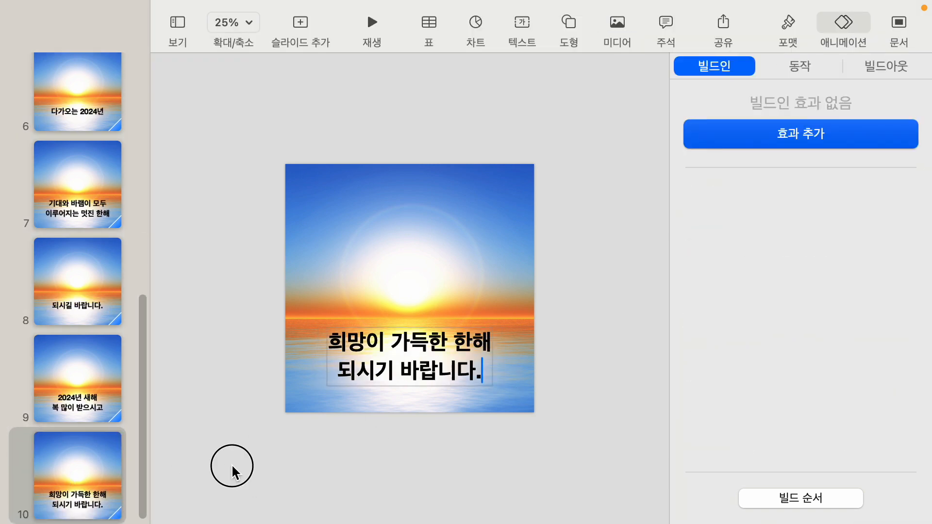
left_click(232, 466)
left_click(518, 392)
left_click(216, 454)
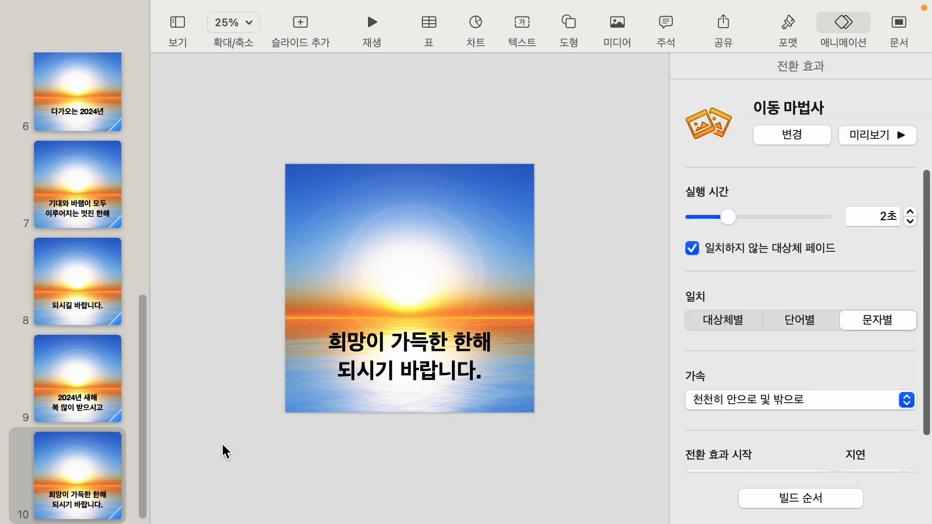
- Add a blank slide after slide 10
left_click(75, 492)
key("Return")
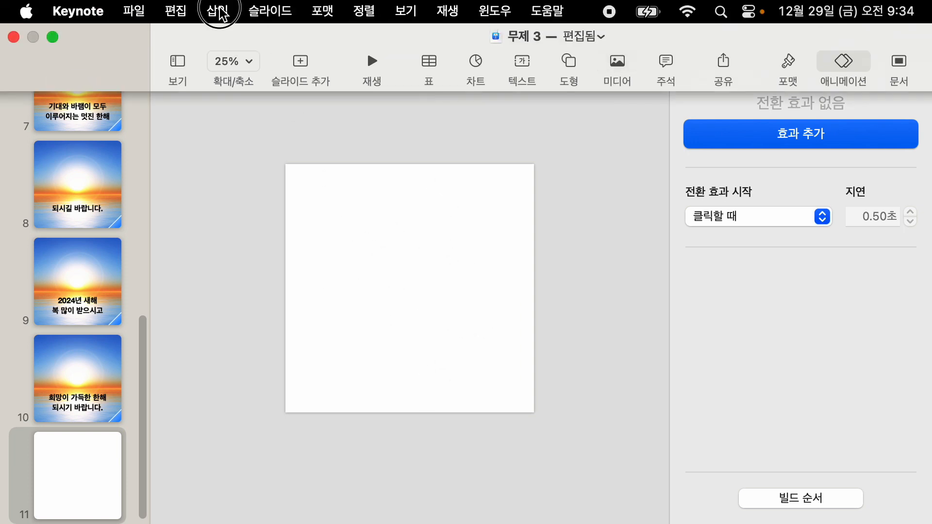
left_click(217, 11)
left_click(282, 413)
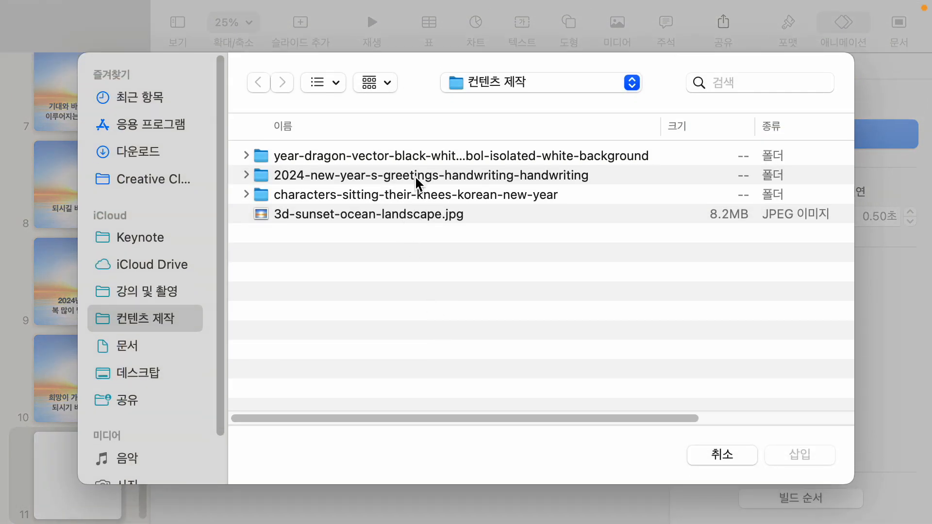
double_click(415, 176)
left_click(322, 160)
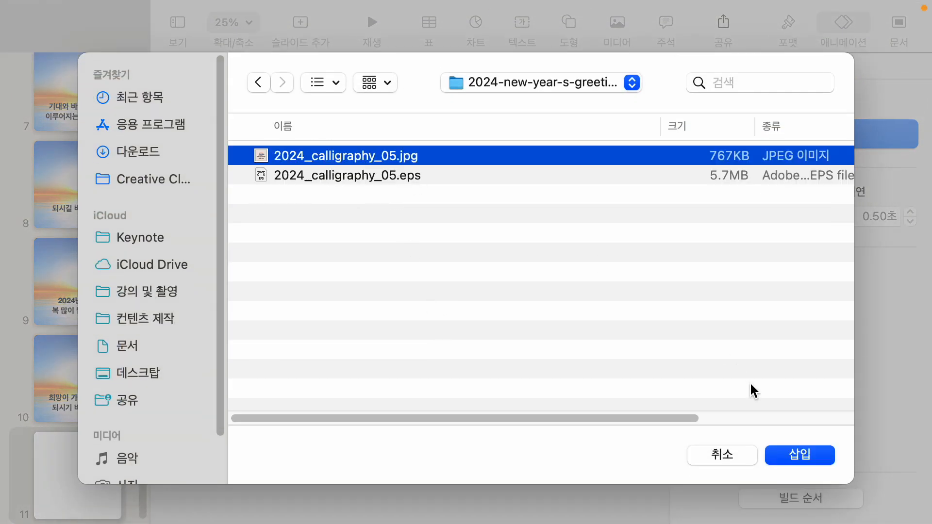
left_click(798, 452)
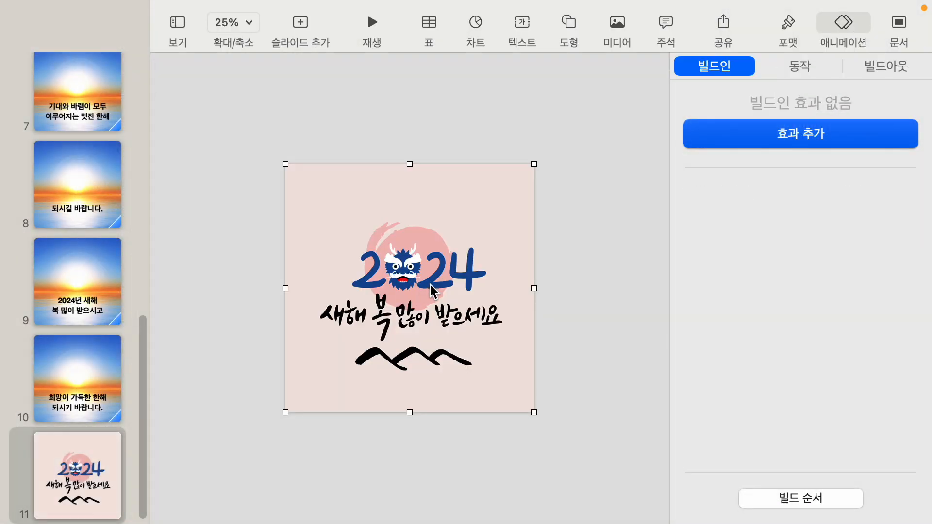
key("BackSpace")
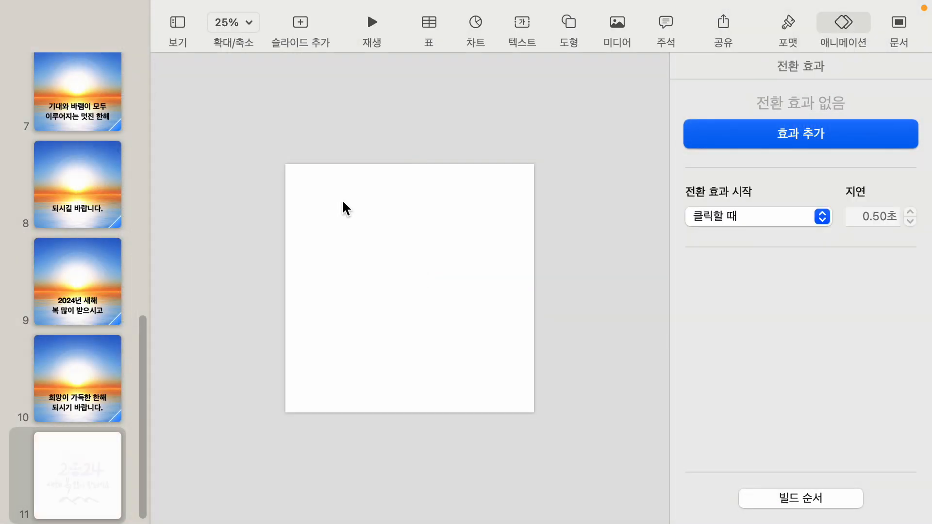
- Insert the image 4826845.jpg from the characters-sitting-their-knees-korean-new-year folder onto blank slide 11
left_click(217, 11)
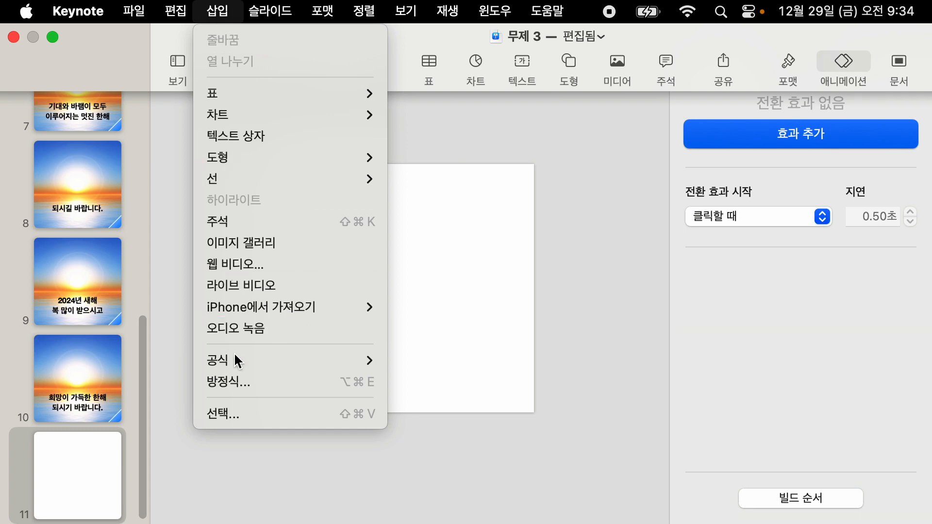
left_click(256, 416)
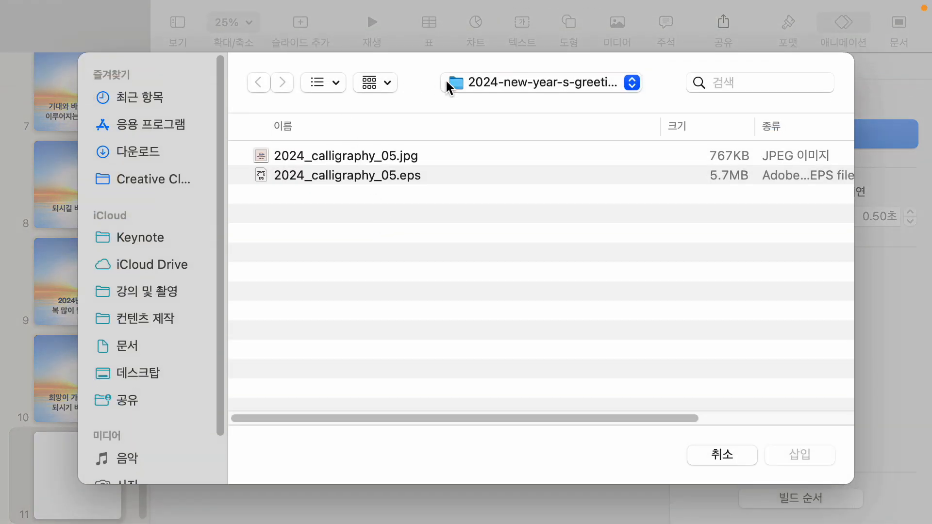
left_click(444, 81)
left_click(483, 101)
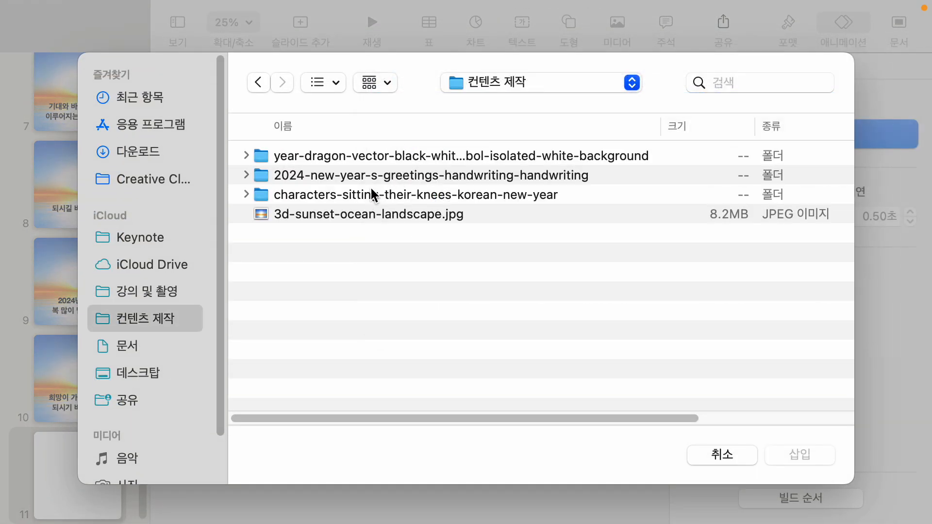
double_click(410, 196)
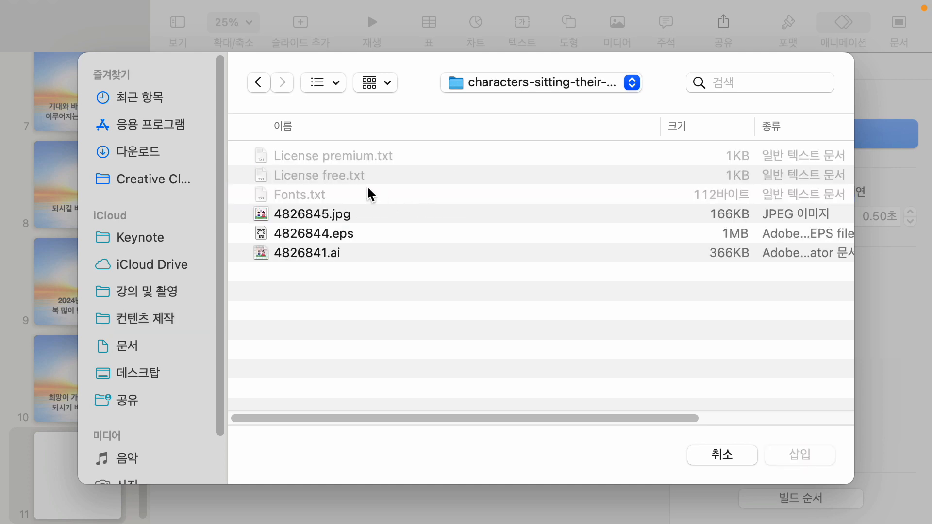
left_click(328, 219)
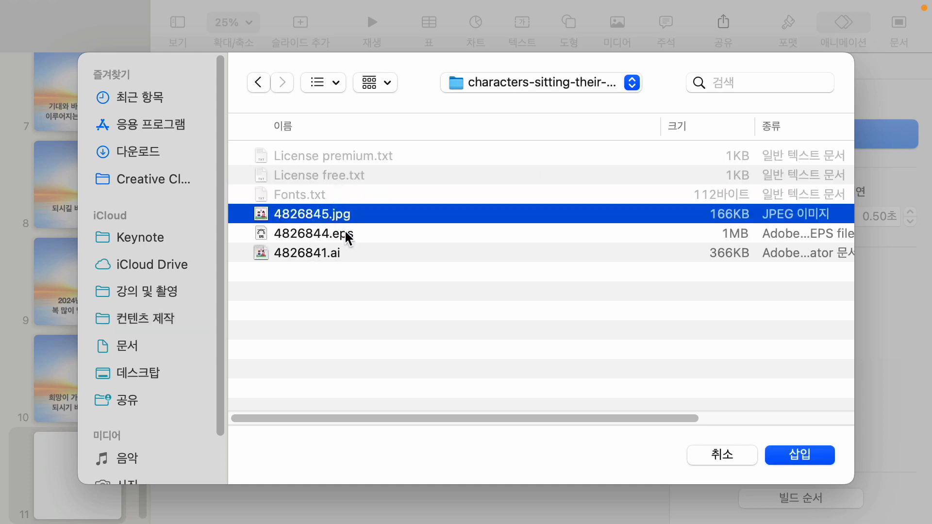
left_click(799, 455)
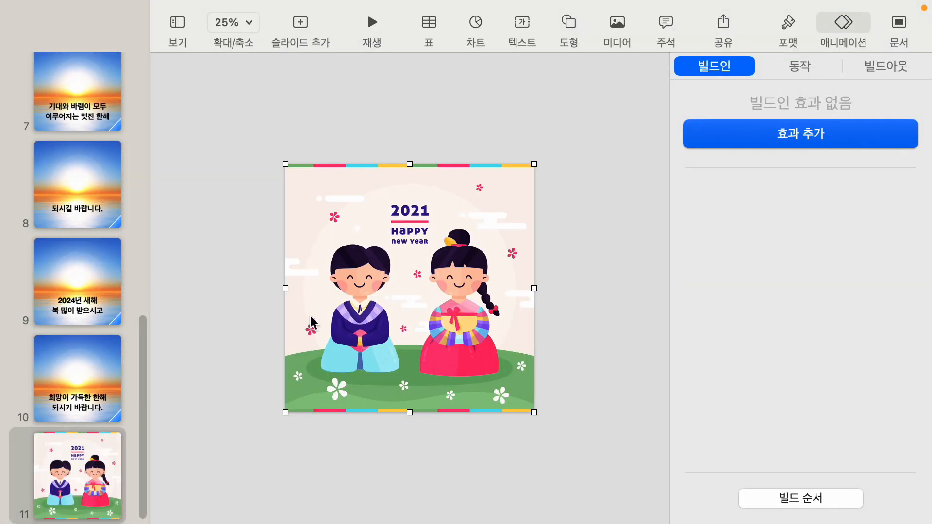
left_click(236, 304)
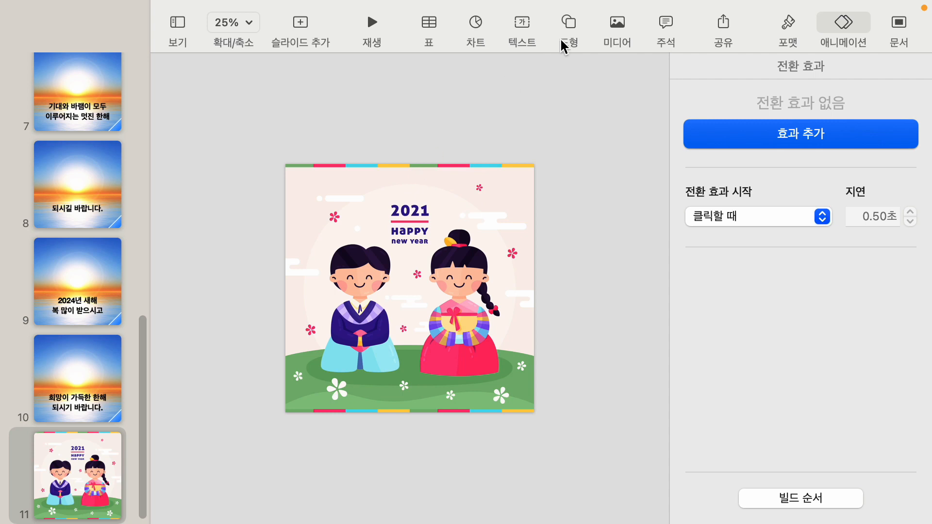
- Add a basic square shape to slide 11 and fit it as a small rectangle covering the "2021" in the picture
left_click(569, 25)
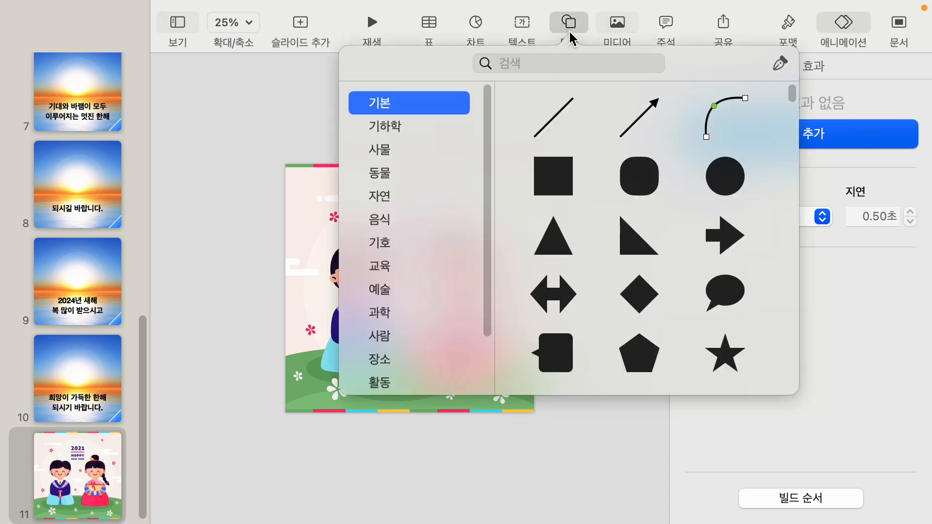
left_click(556, 180)
left_click(415, 299)
left_click_drag(413, 295, 410, 204)
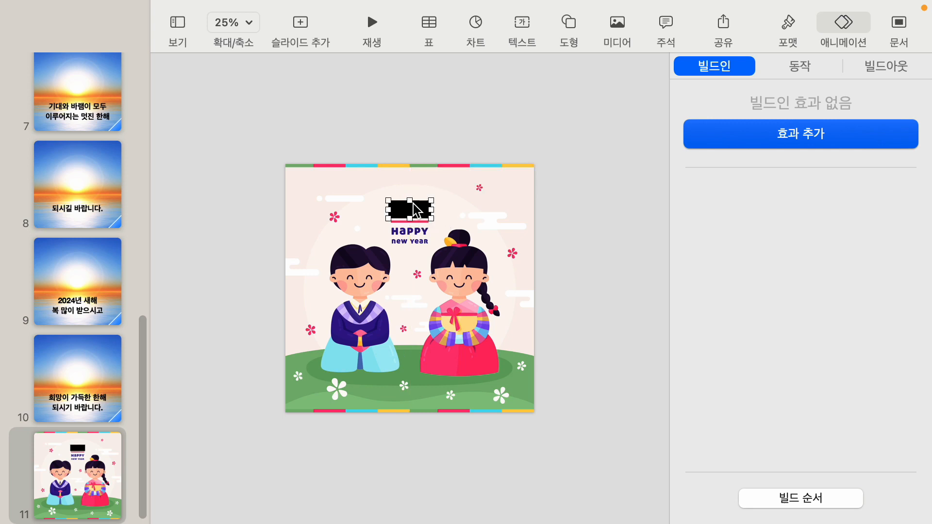
- Fill the covering rectangle with the pale background colour sampled from the picture beside it
left_click(787, 28)
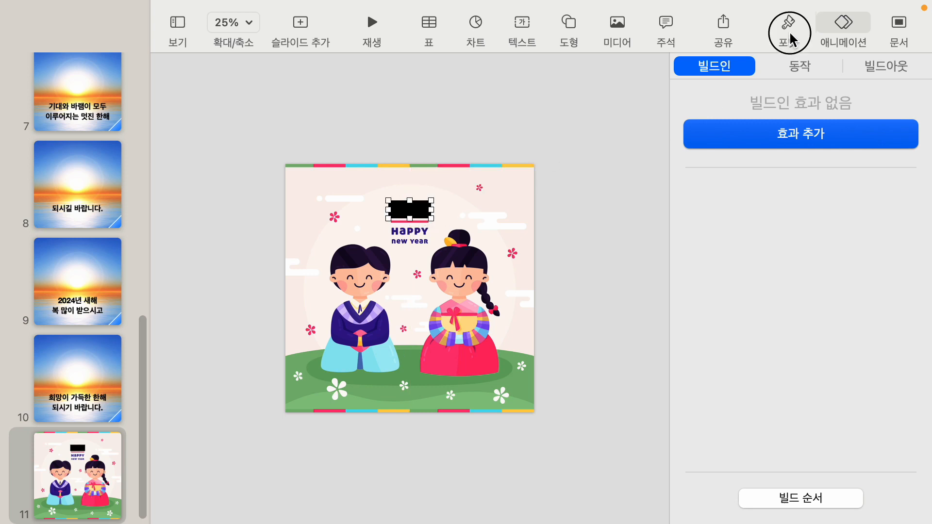
left_click(702, 73)
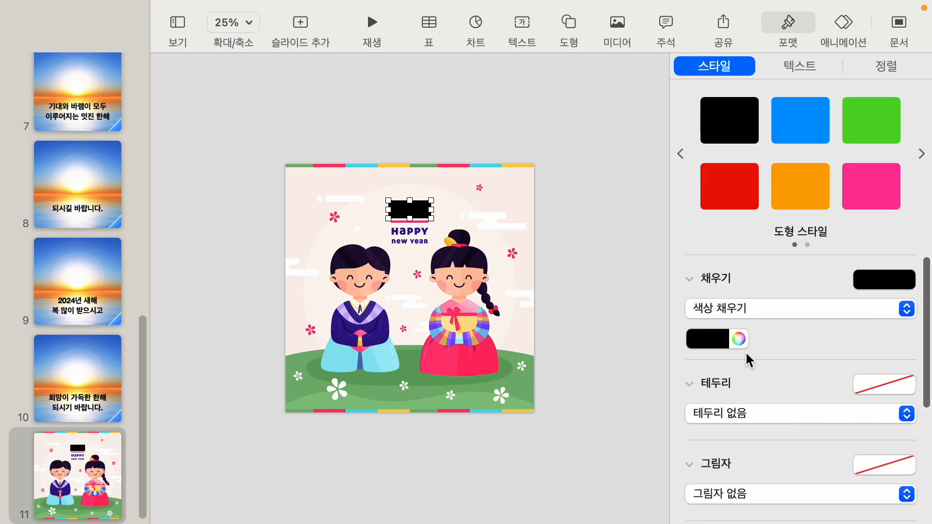
left_click(738, 340)
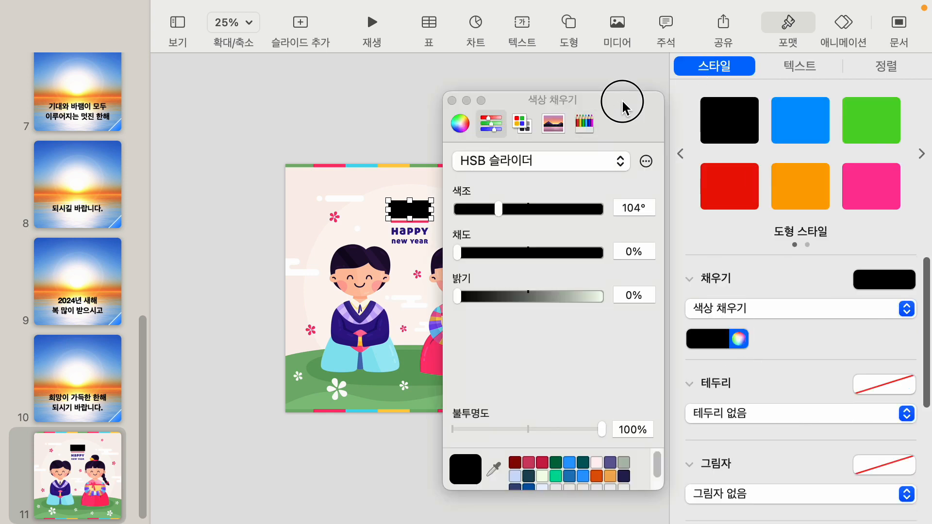
left_click_drag(620, 100, 699, 86)
left_click(573, 458)
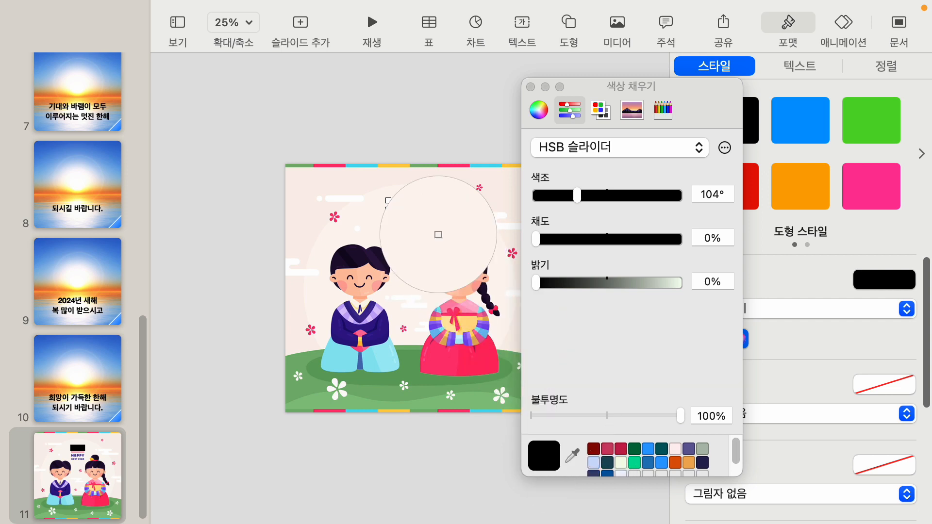
left_click(435, 200)
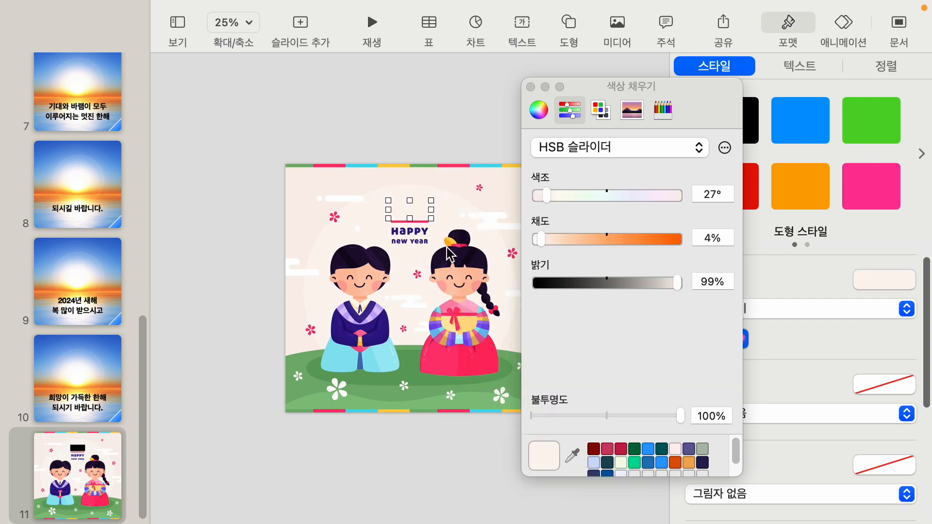
left_click(531, 87)
left_click(499, 100)
- Enter "2024" in the covering rectangle and set its text colour to black
left_click(407, 212)
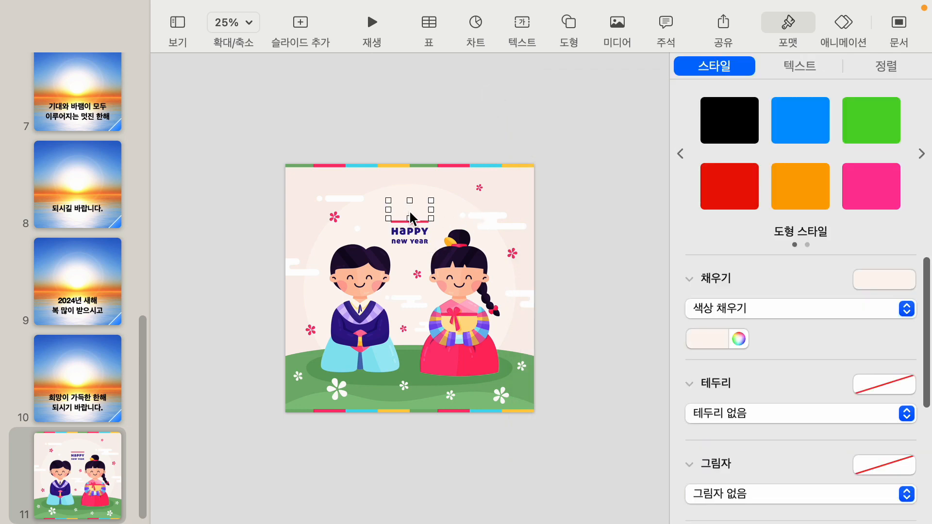
double_click(412, 217)
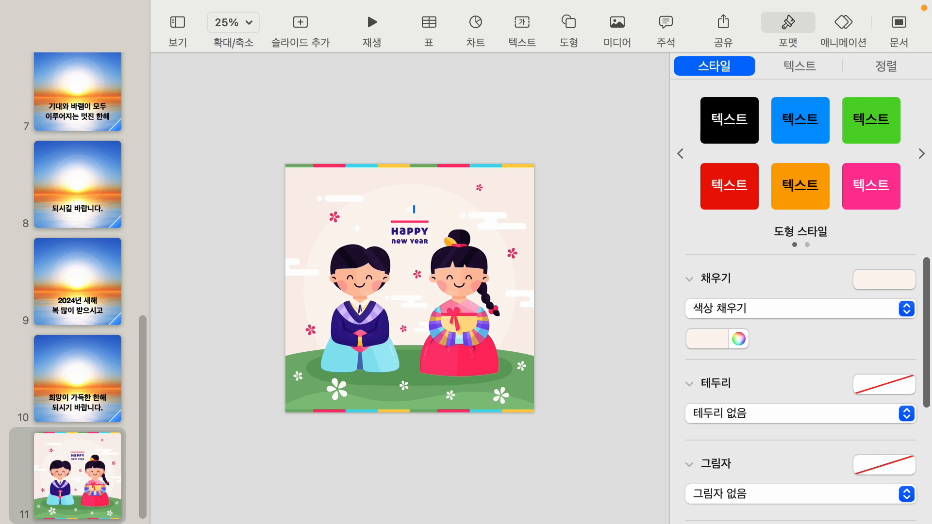
left_click(416, 104)
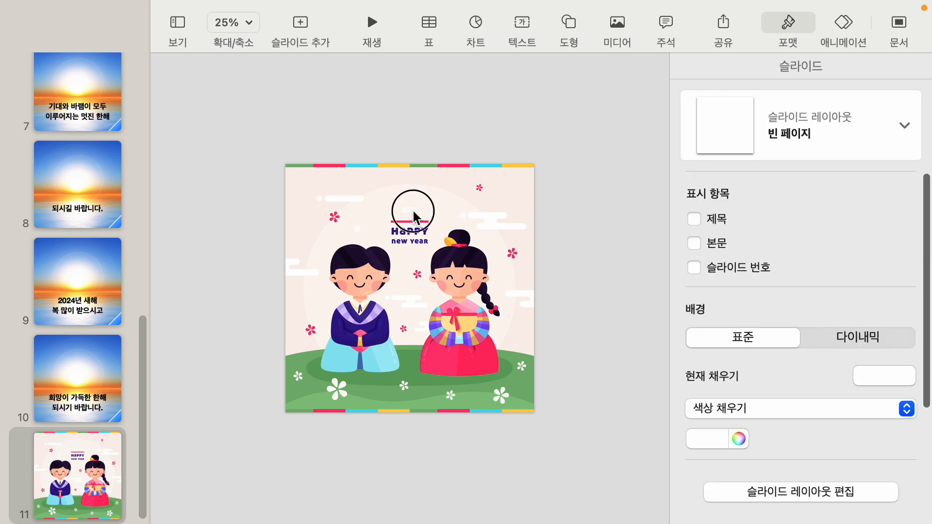
left_click(408, 215)
left_click(790, 77)
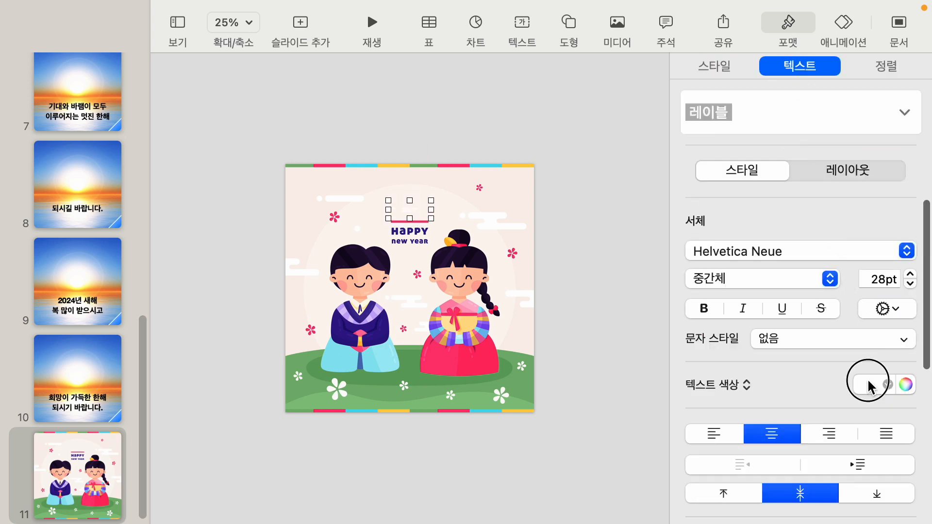
left_click(871, 382)
left_click(858, 342)
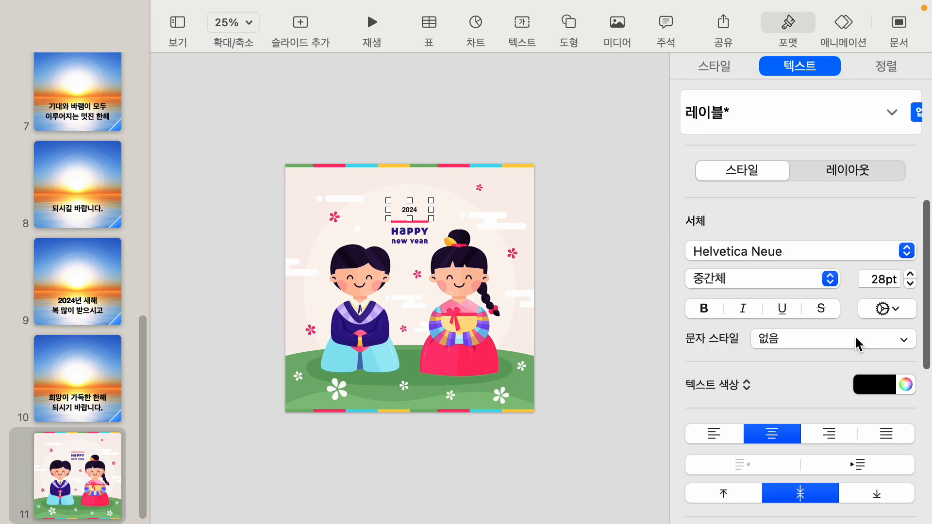
- Enlarge the "2024" text to 69 pt and make it bold
left_click(910, 275)
left_click(910, 276)
left_click_drag(910, 276, 910, 276)
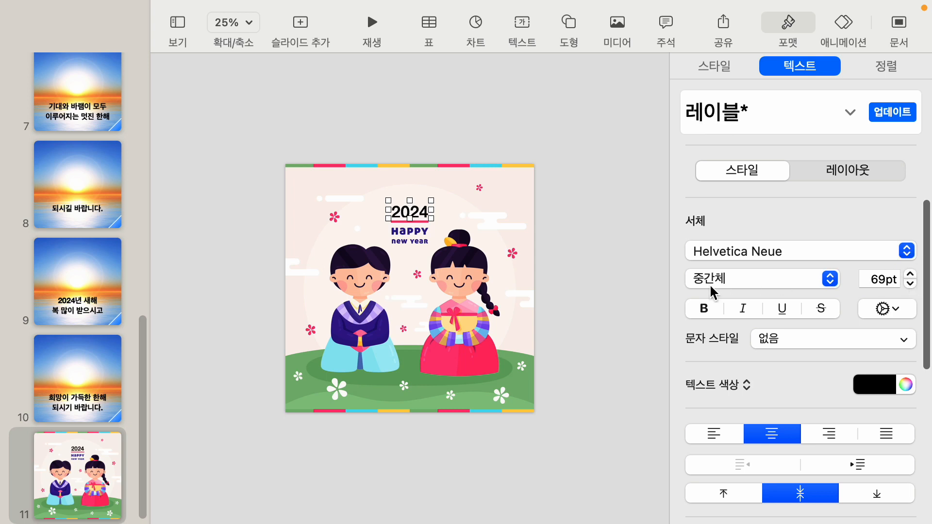
left_click(704, 307)
left_click(432, 170)
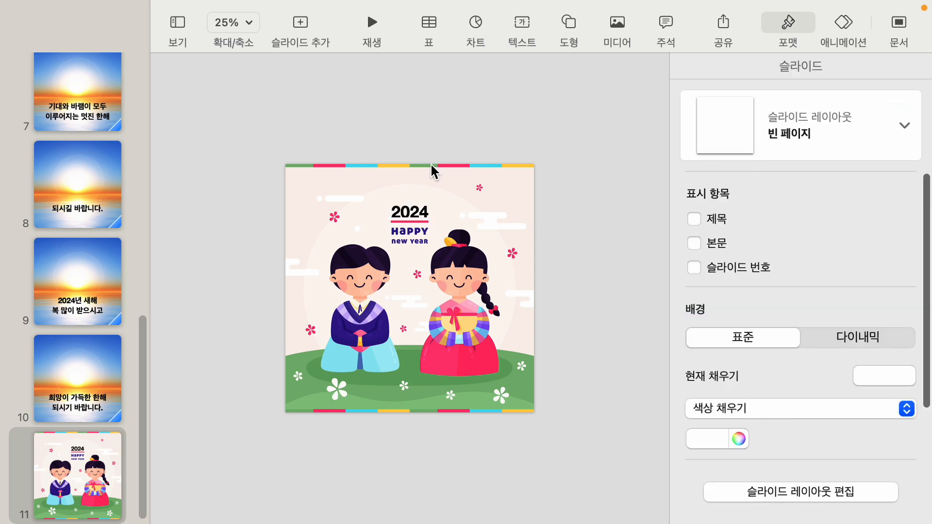
- Adjust the position of the "2024" rectangle so the year sits just above the red line
left_click(412, 208)
left_click_drag(414, 201, 410, 215)
left_click(458, 135)
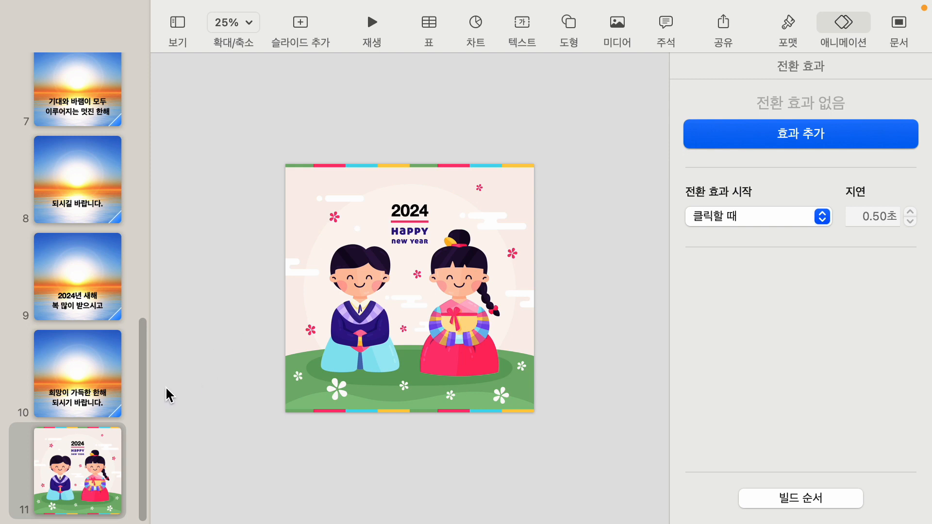
- Preview transitions such as 격자 and 나타내기 for slide 10, and apply the 물결 (Ripple) transition
left_click(70, 387)
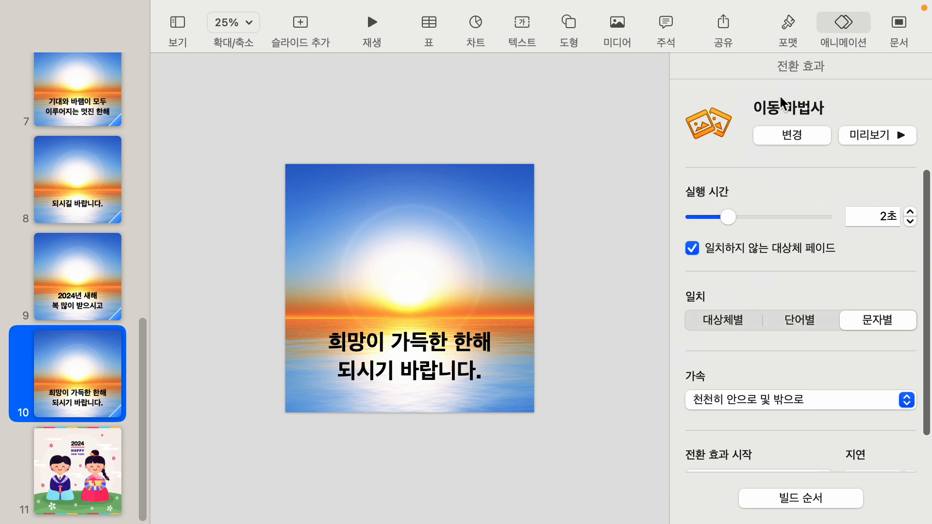
left_click(796, 136)
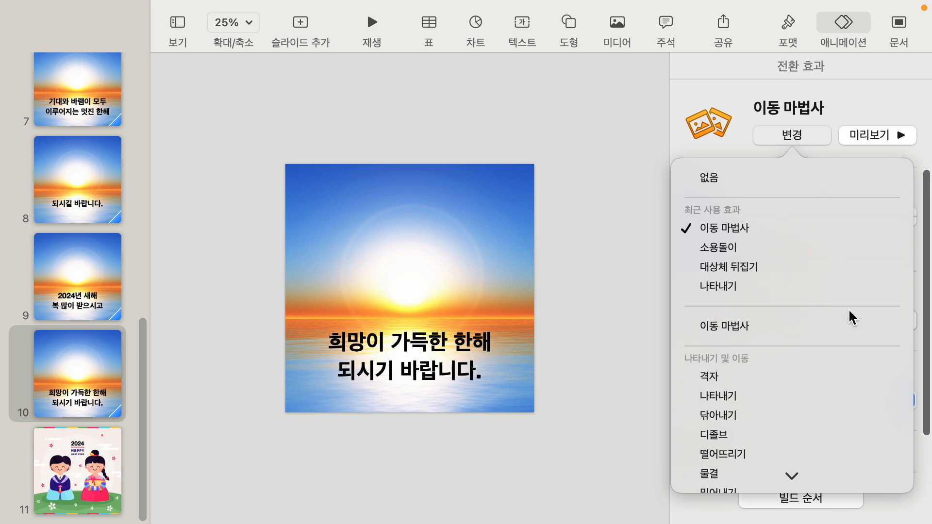
left_click(884, 378)
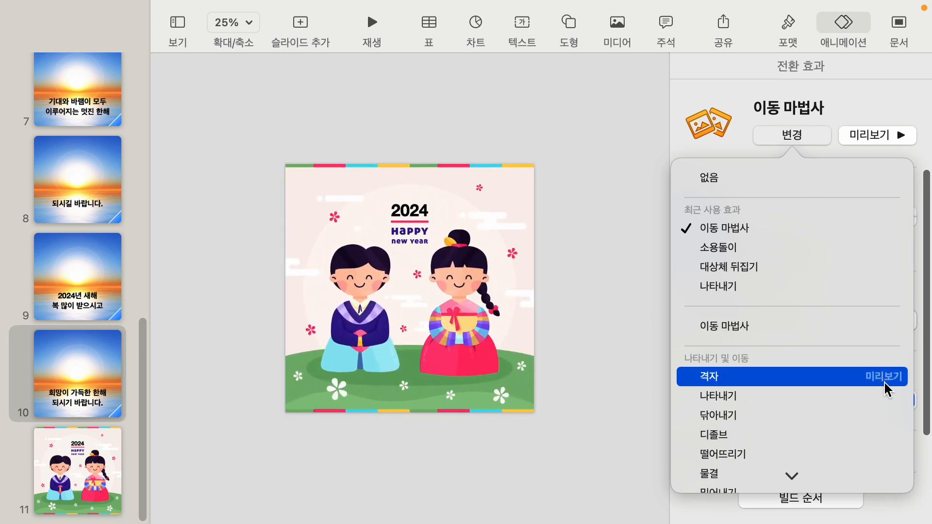
left_click(886, 394)
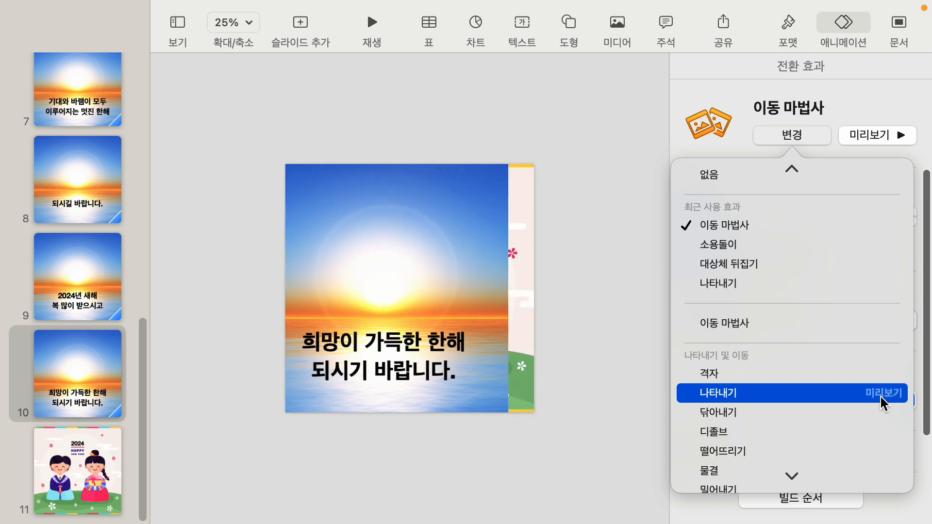
scroll(880, 426, "down", 3)
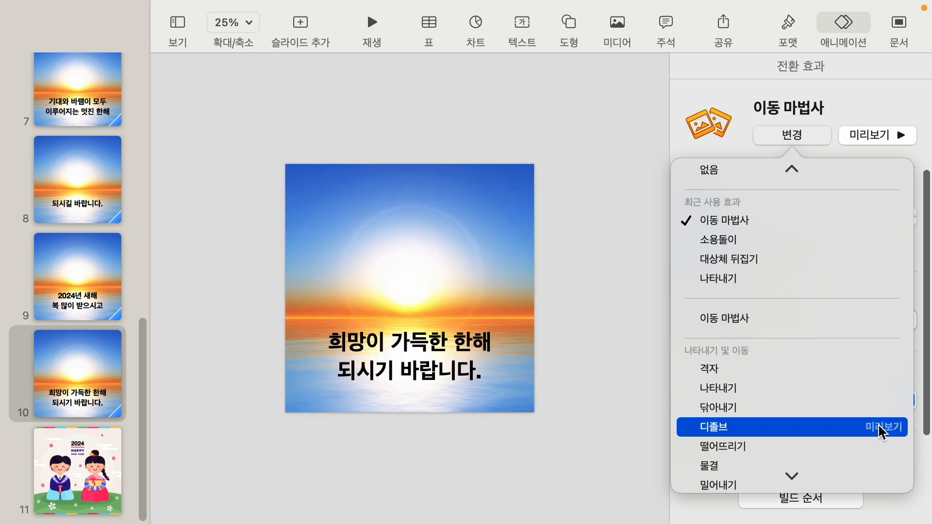
left_click(887, 423)
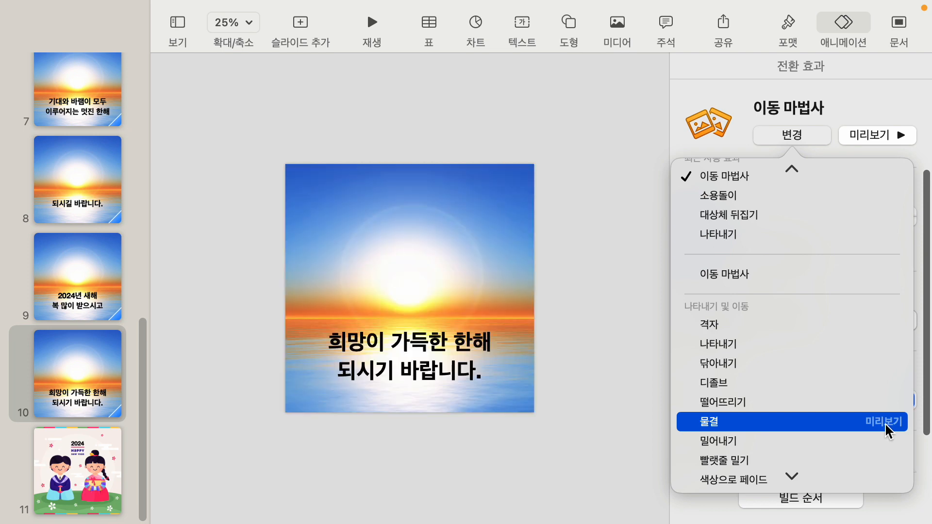
left_click(724, 423)
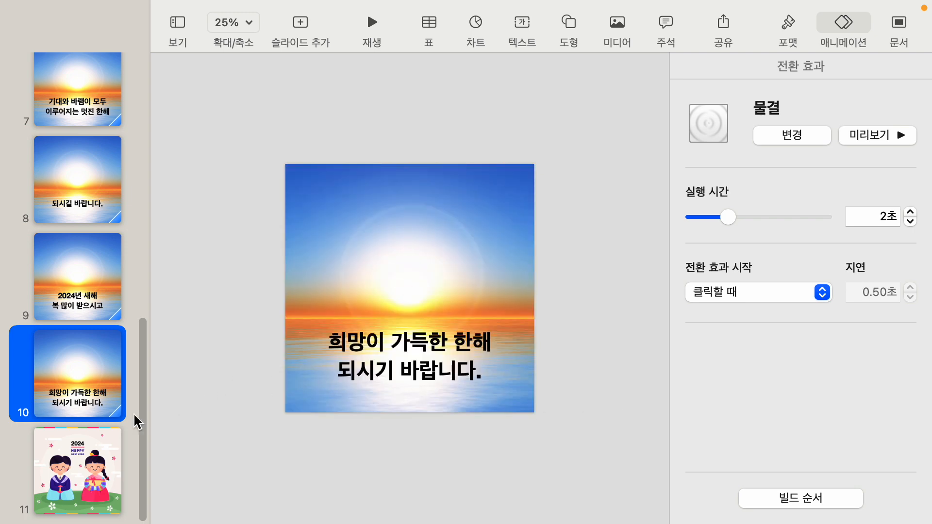
- Add a text box reading "새해 복 많이 받으세요." beneath the couple on slide 11
left_click(74, 468)
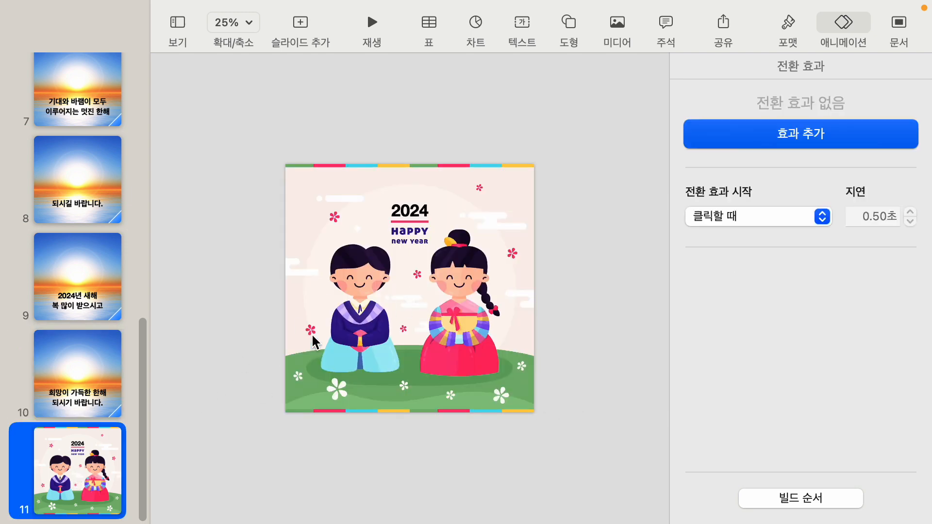
left_click(222, 346)
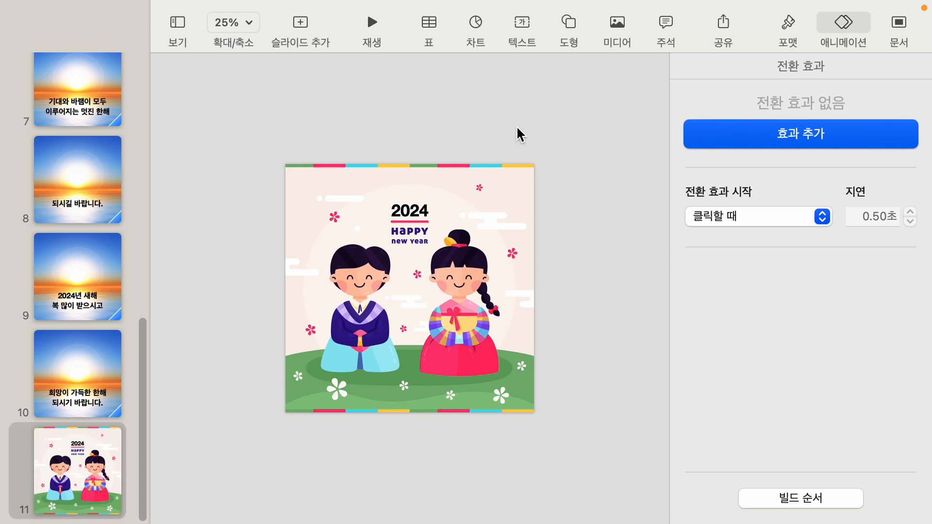
left_click(522, 24)
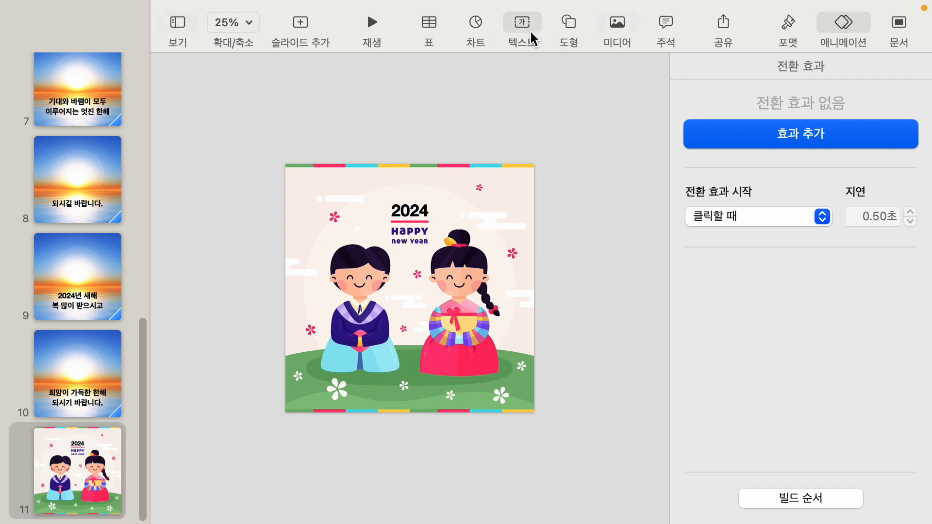
left_click_drag(413, 290, 413, 387)
type("새해 복 많이 받으세요")
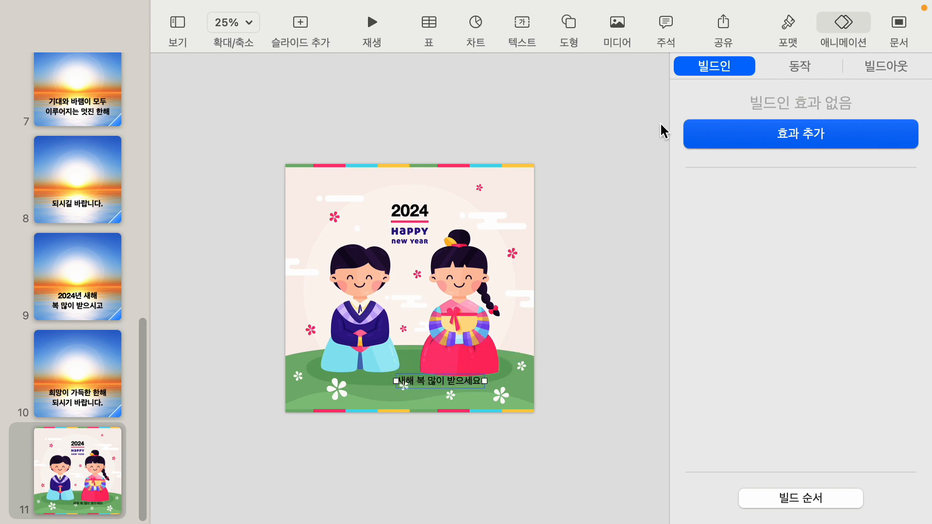
- Set the greeting text to 100 pt bold and centre it across the lower part of the picture
left_click(788, 24)
left_click_drag(907, 275, 906, 275)
double_click(863, 280)
type("100")
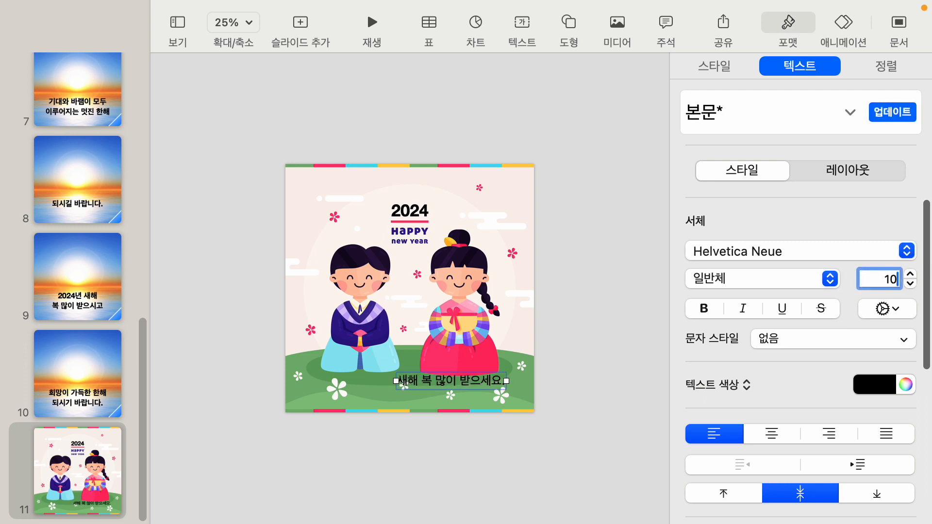
key("Return")
left_click_drag(567, 382, 470, 382)
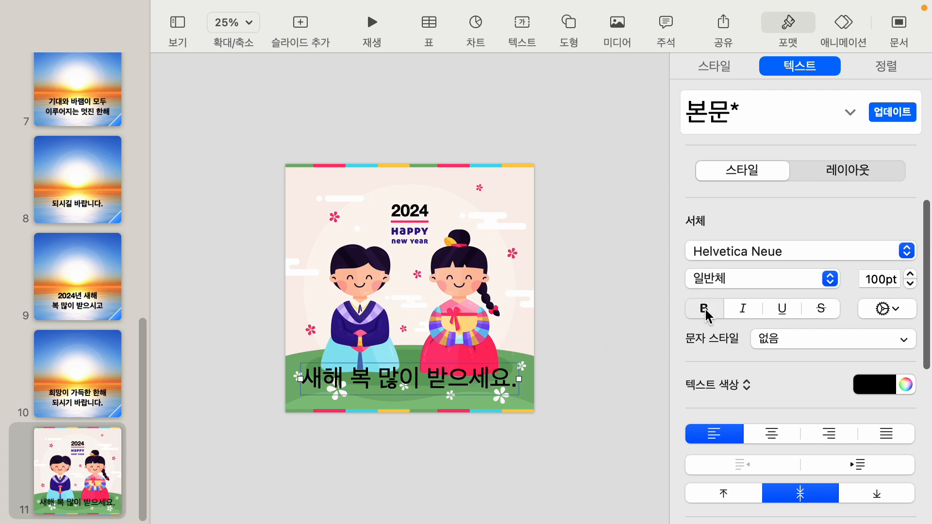
left_click(704, 308)
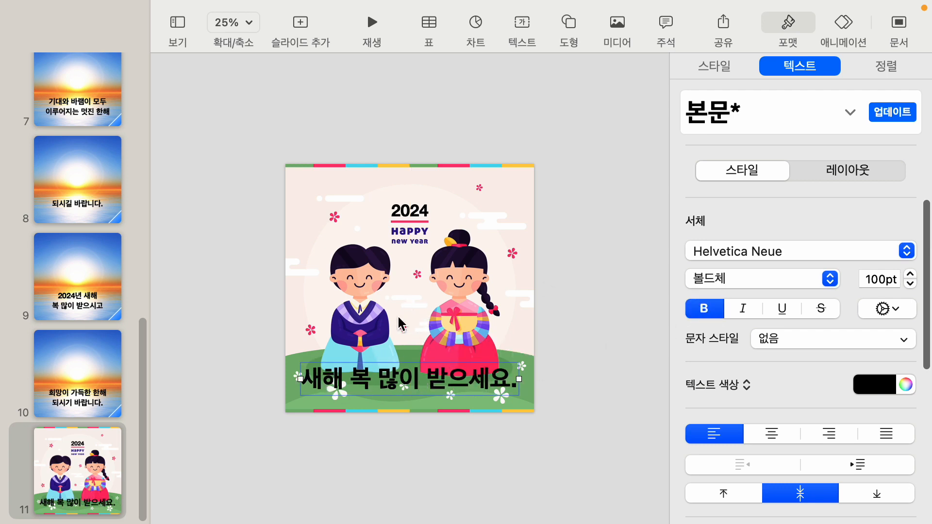
- Colour the greeting text bright blue and give it a white 3 pt outline
left_click(879, 388)
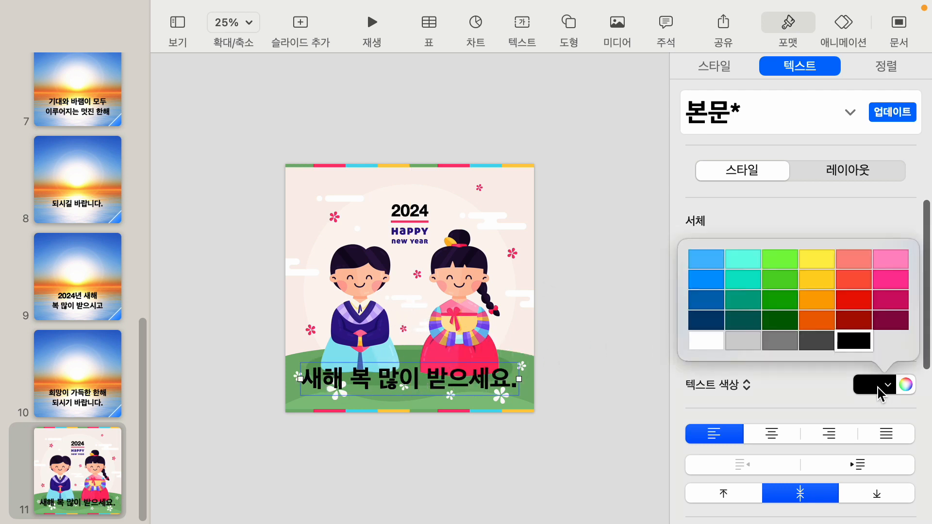
left_click(714, 281)
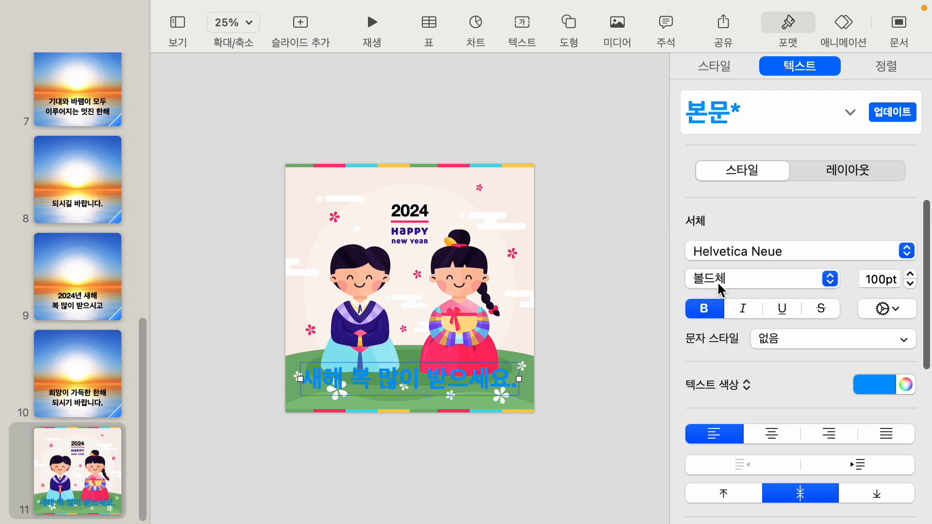
left_click(883, 309)
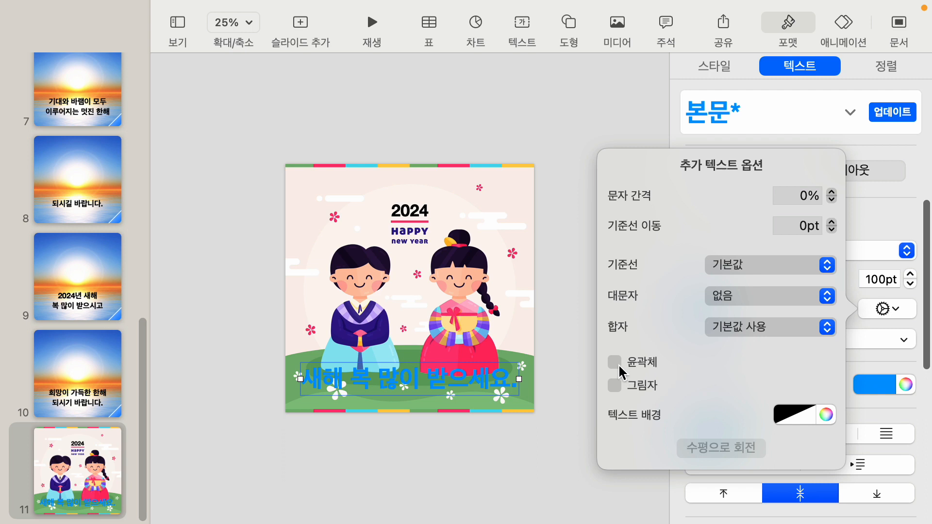
left_click(615, 362)
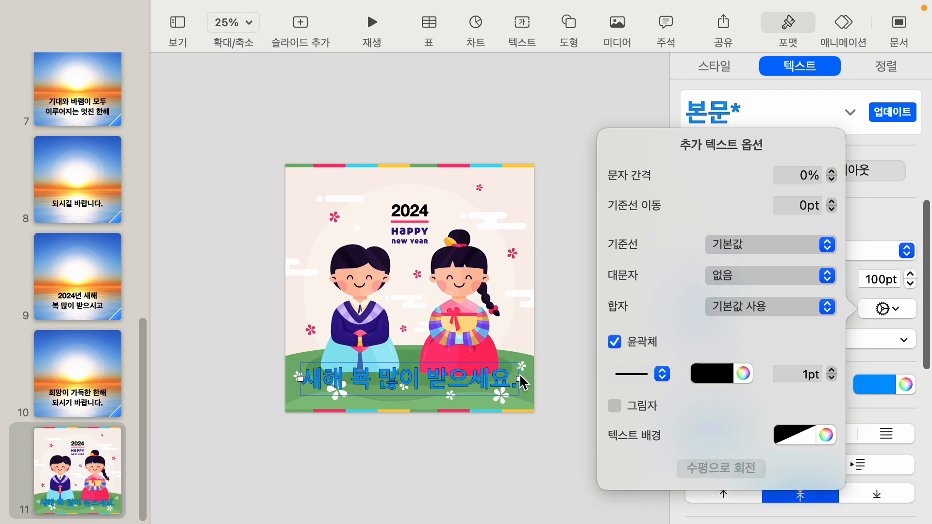
left_click(697, 383)
left_click(489, 413)
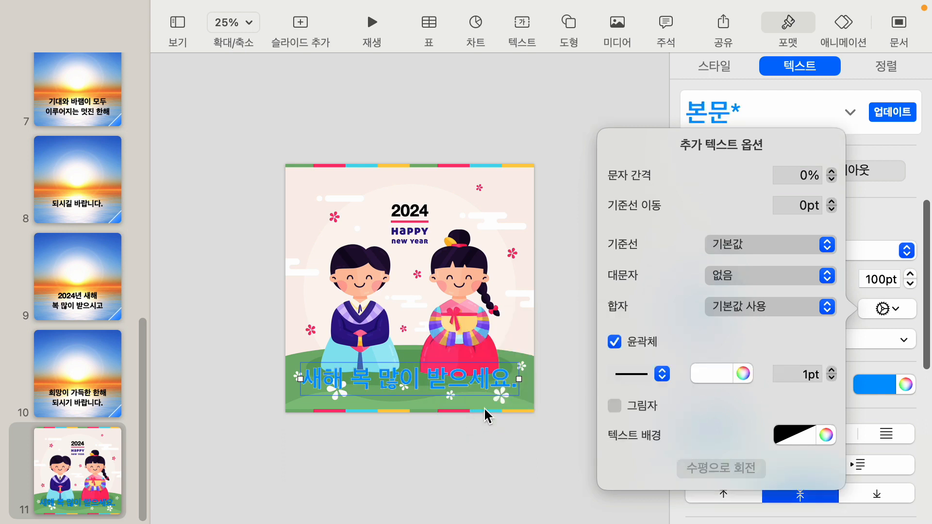
left_click(832, 371)
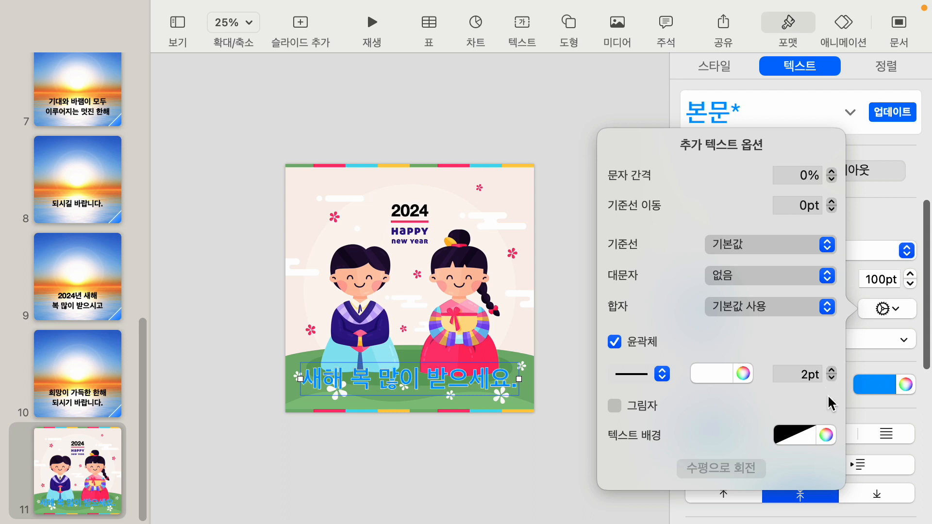
left_click(832, 371)
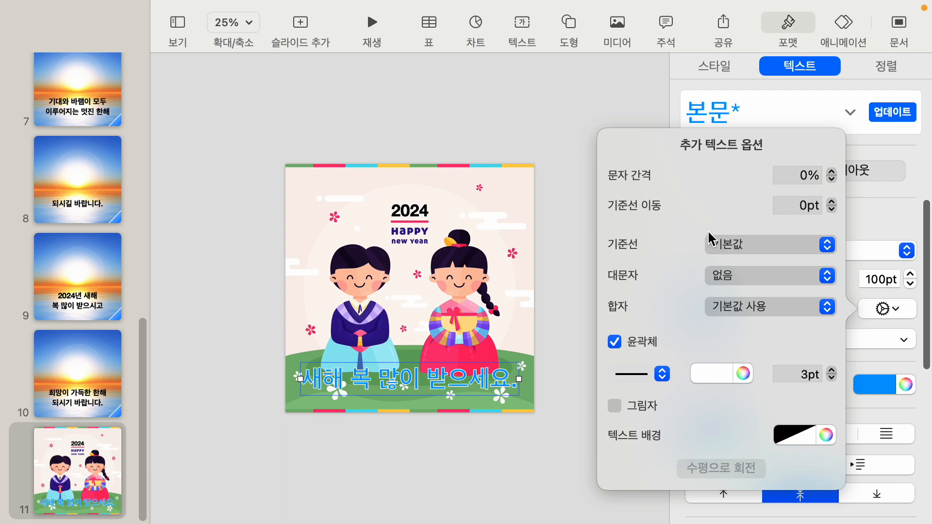
- Move the outlined greeting text slightly upward over the couple's clothes and deselect it
left_click(599, 129)
left_click_drag(416, 380, 416, 370)
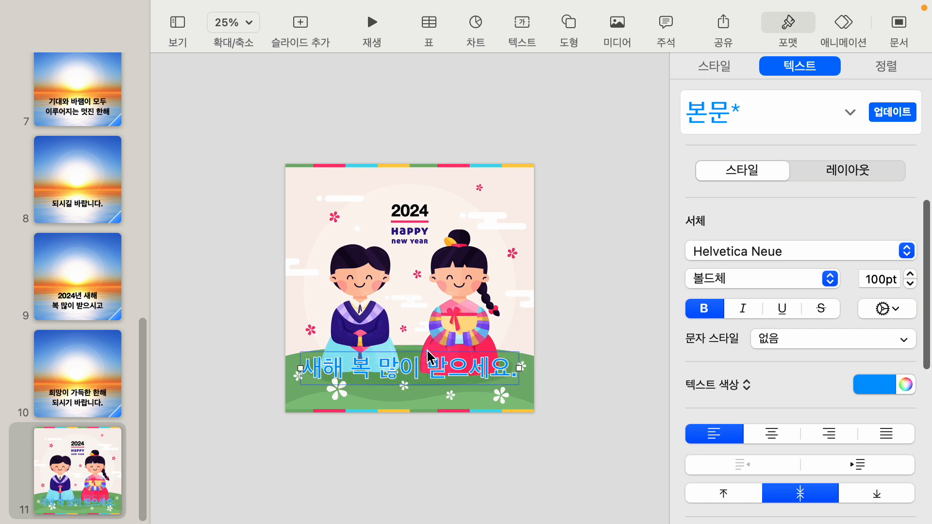
left_click(227, 251)
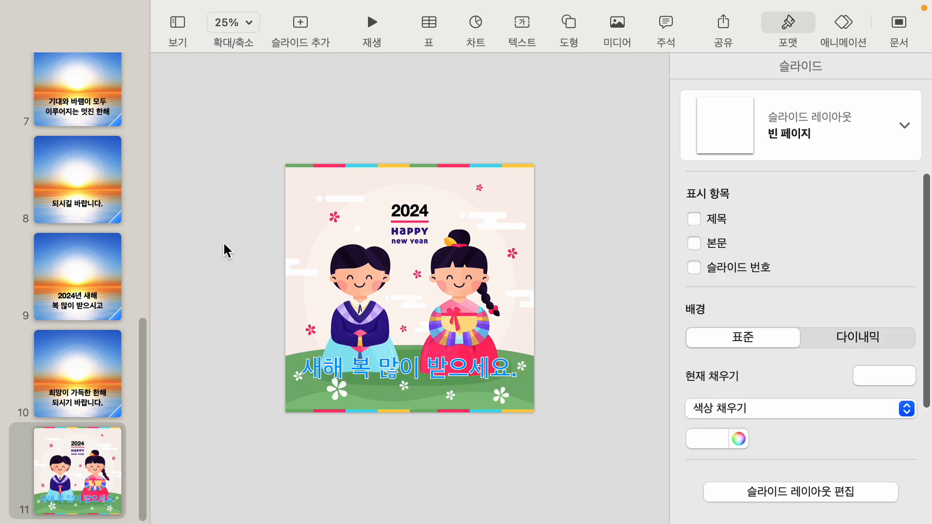
- In slide 1's build order, make the 펼치기 build of the "편지왔어요" text start after build 1
left_click(143, 383)
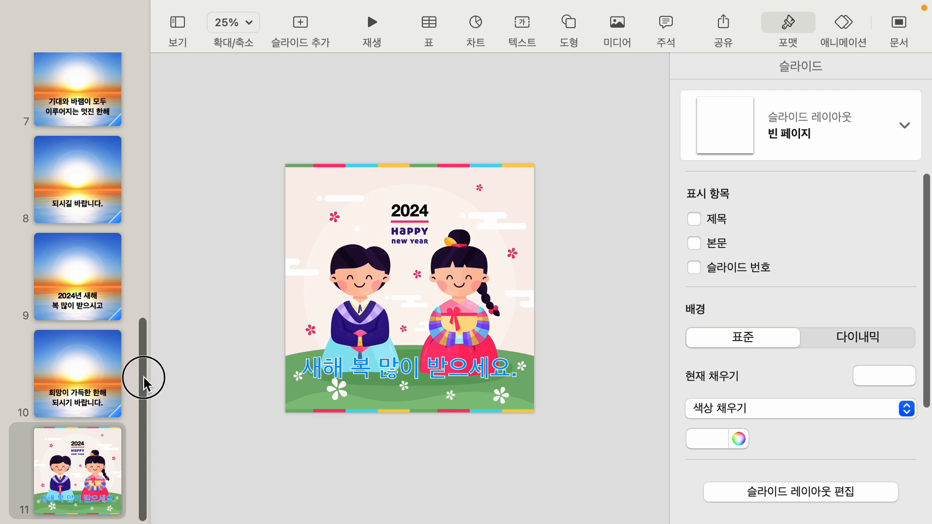
left_click_drag(144, 383, 155, 94)
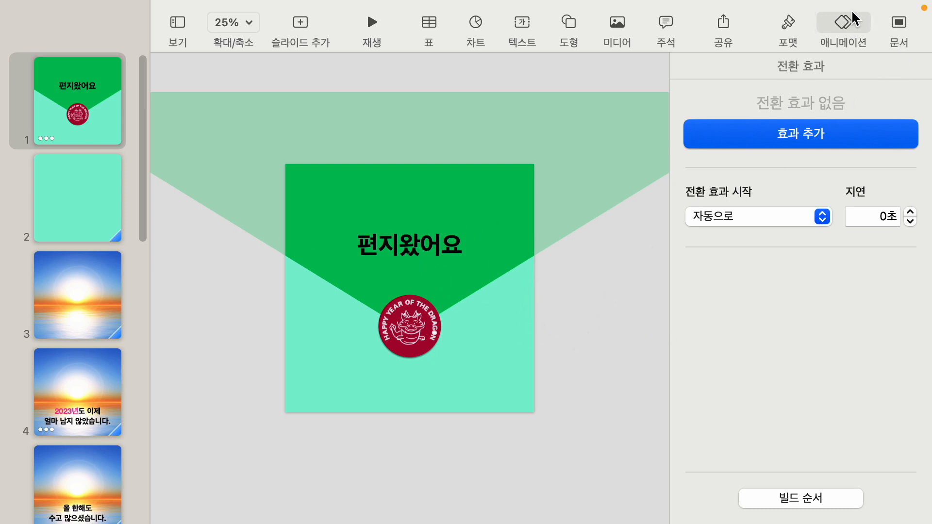
left_click(821, 498)
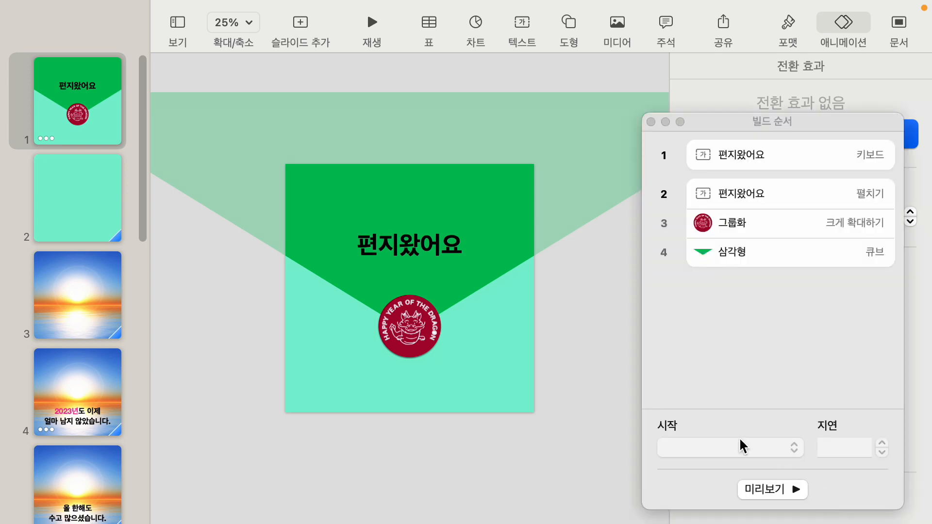
left_click(737, 187)
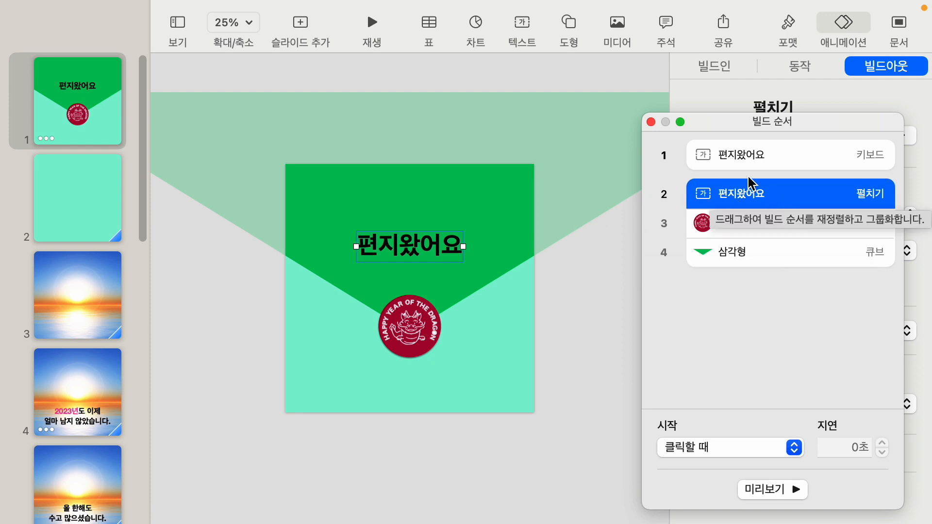
left_click(724, 444)
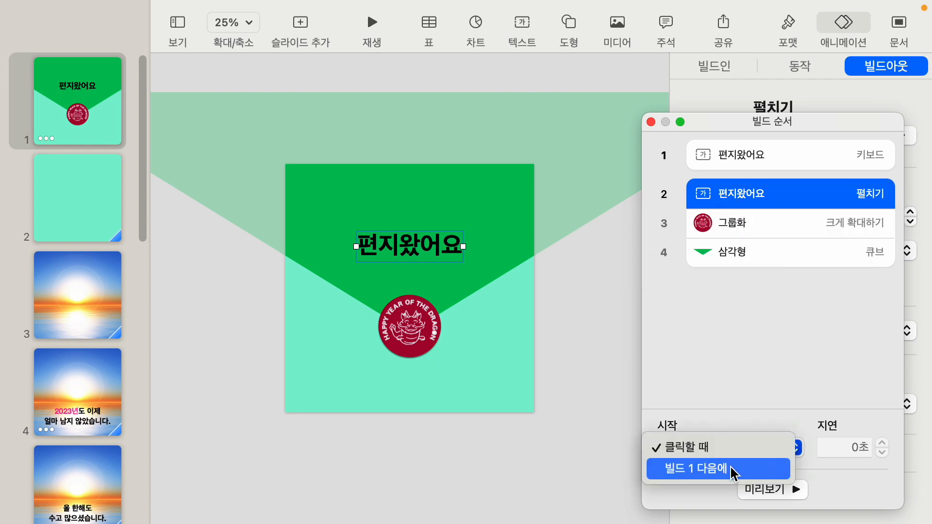
left_click(727, 470)
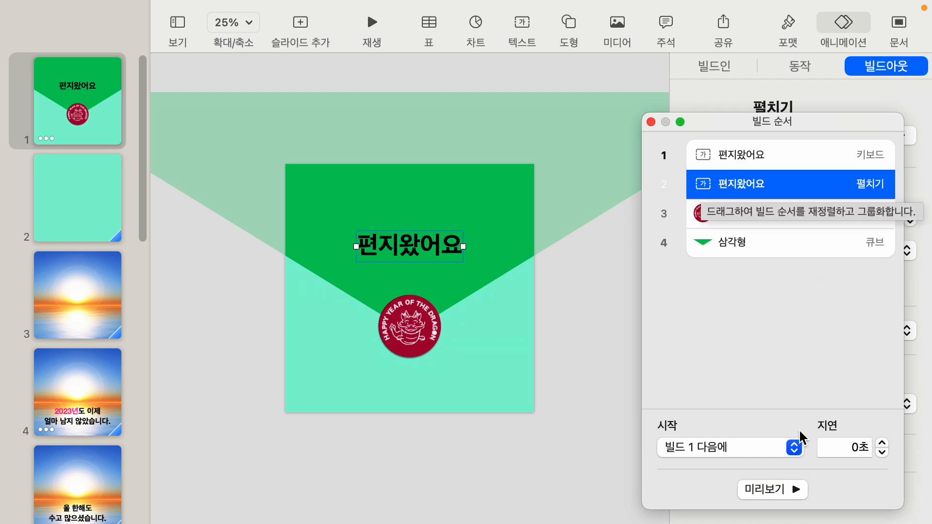
- Set the delay of the "편지왔어요" 펼치기 build to 2.00 seconds and close the build order
left_click(882, 443)
left_click(882, 443)
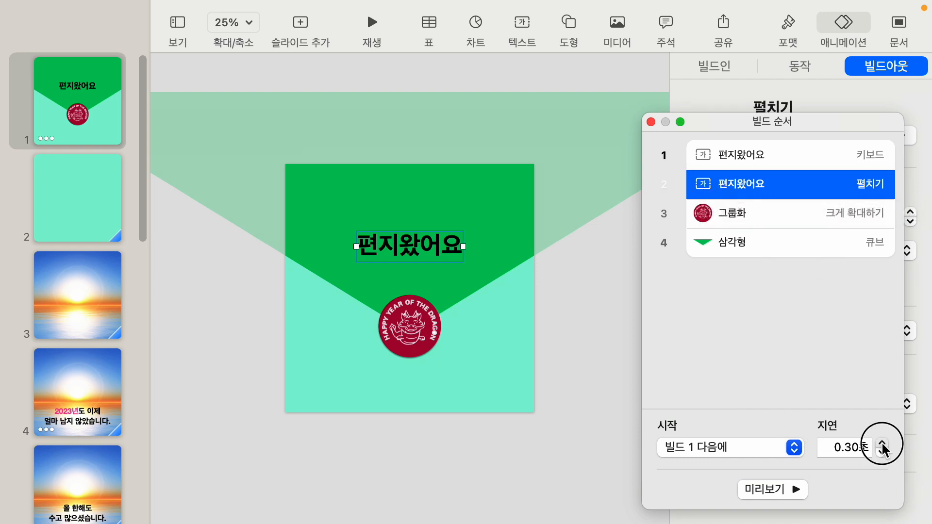
left_click(882, 443)
left_click(882, 444)
left_click(882, 443)
left_click(883, 444)
left_click(882, 443)
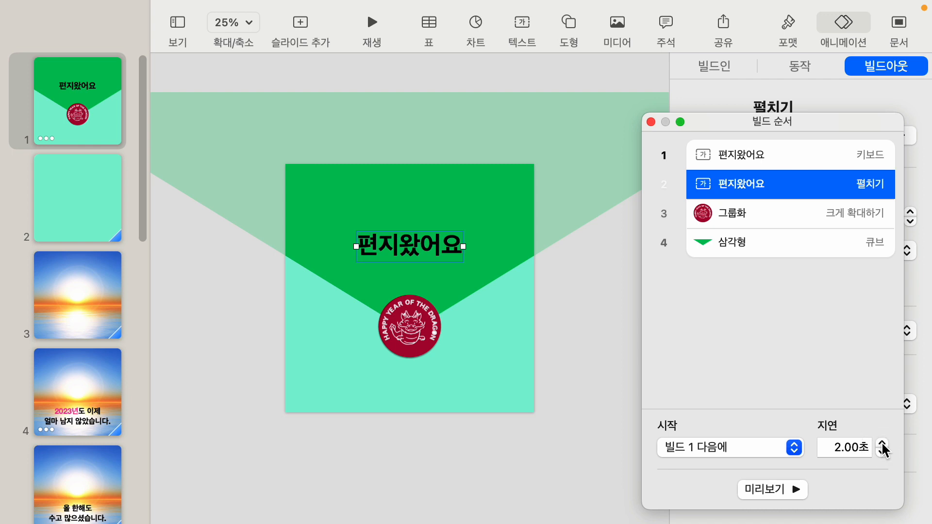
left_click(573, 342)
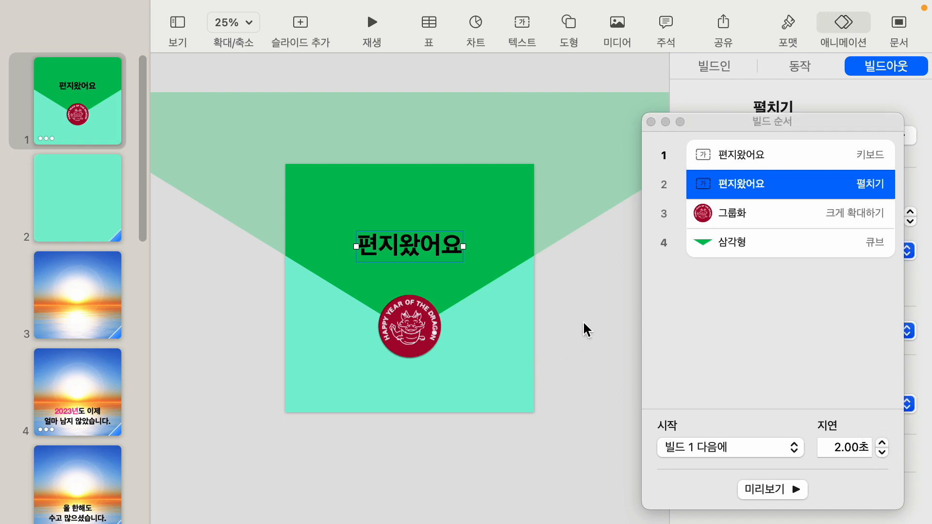
left_click(651, 122)
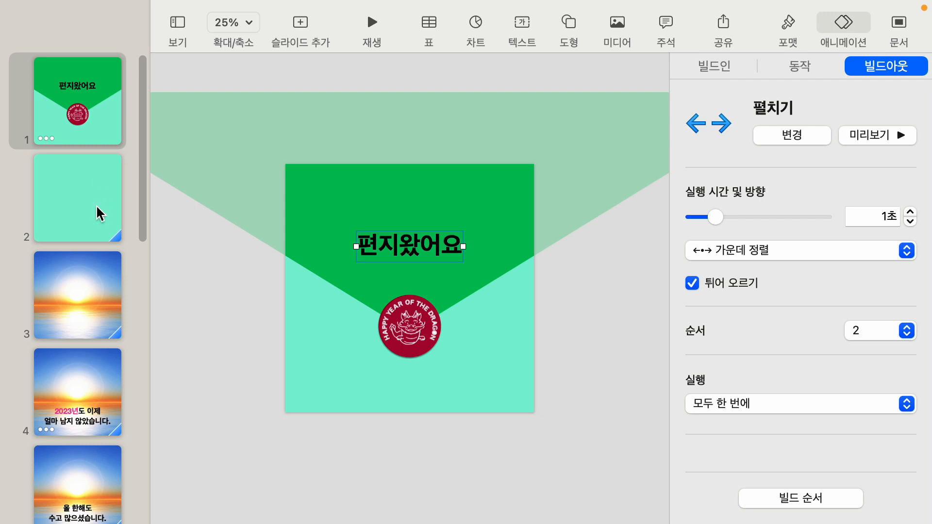
- Set the transitions of slides 1 to 11 to start automatically (자동으로) with a delay of 0 seconds
scroll(127, 291, "down", 15)
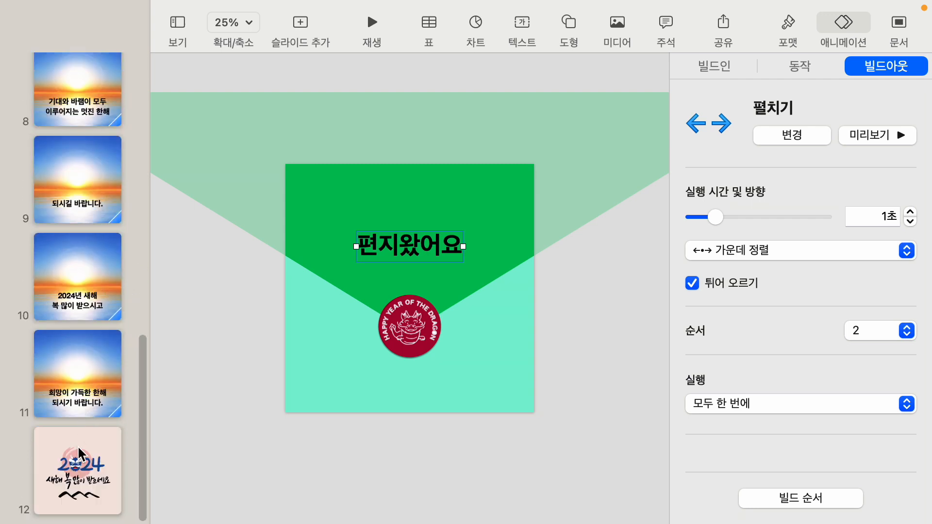
left_click(74, 402)
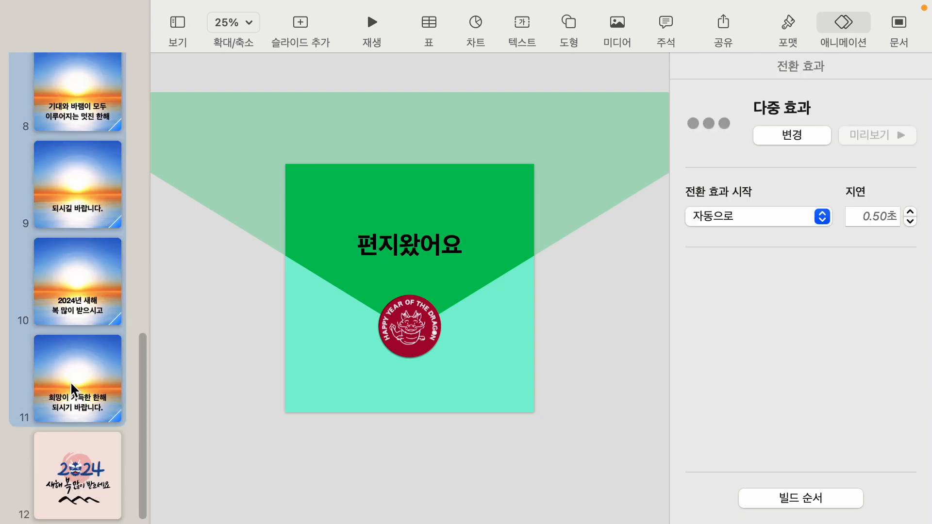
scroll(75, 393, "up", 15)
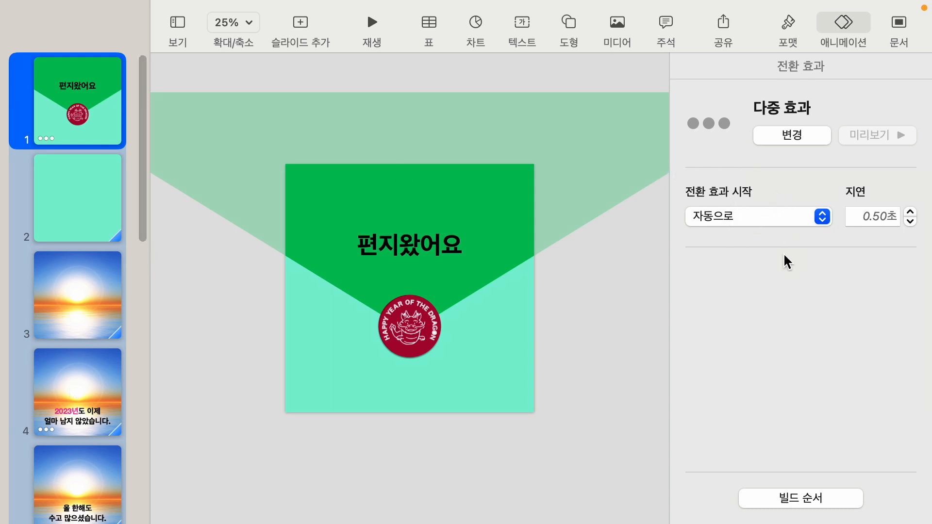
left_click(735, 220)
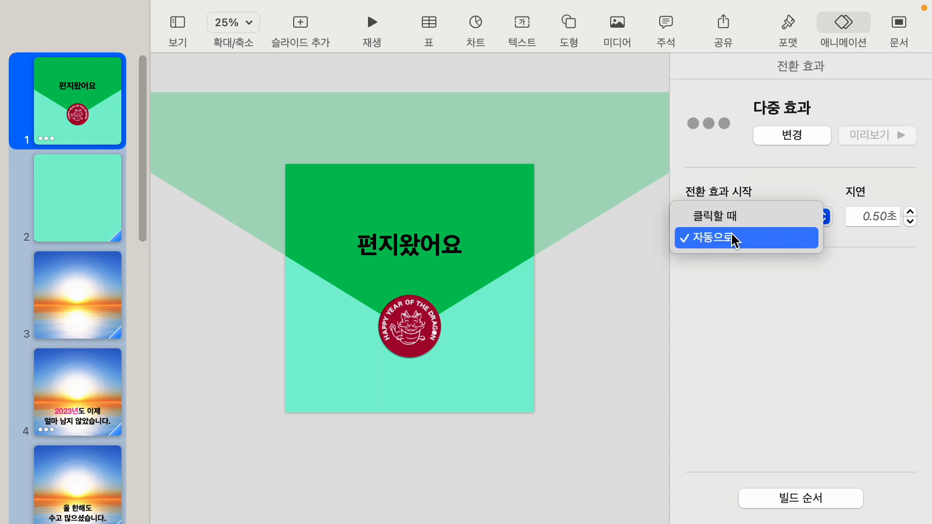
left_click(733, 236)
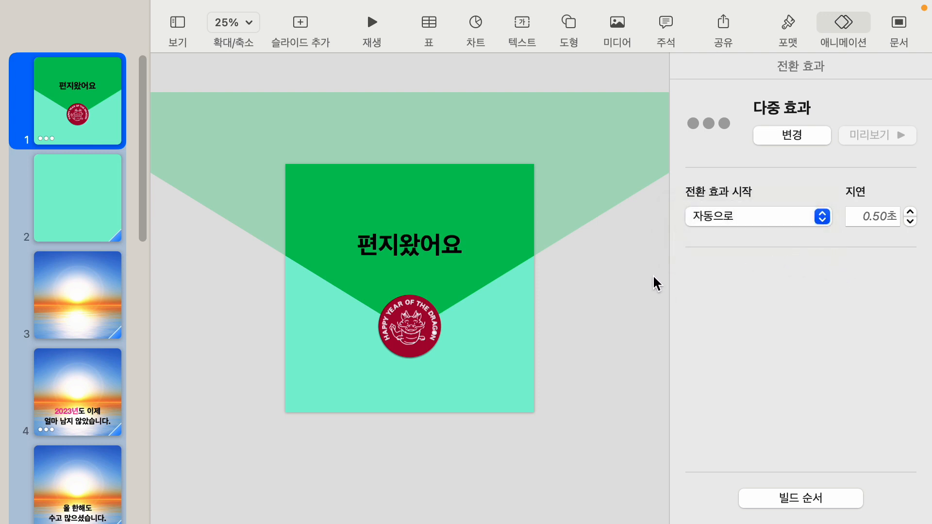
left_click(865, 218)
type("0")
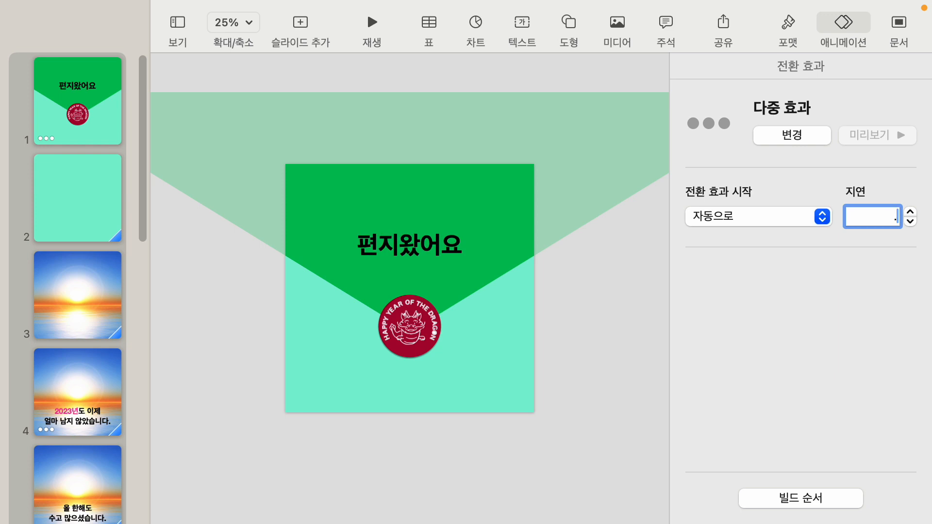
key("Return")
- Set the transition delay of slides 4 to 11 to 1.00 second and deselect the sunrise picture
left_click(74, 428)
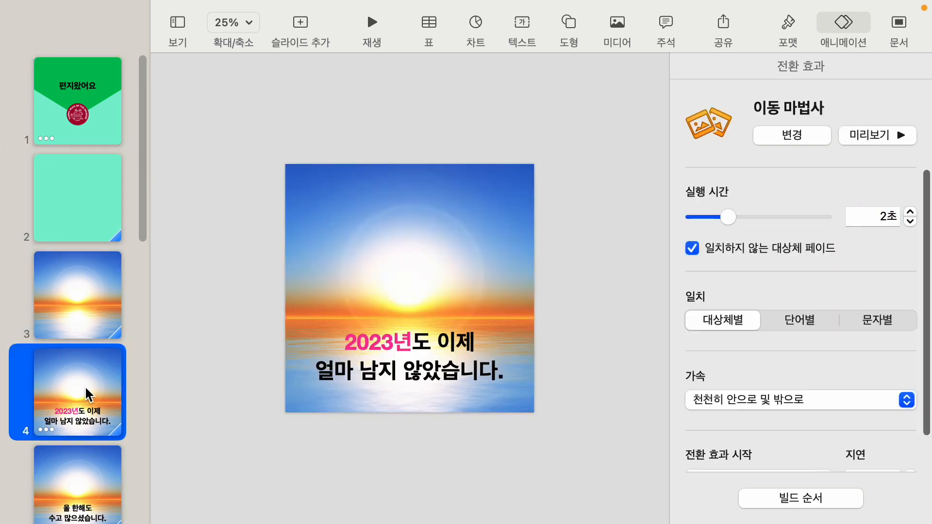
left_click(93, 335)
left_click(94, 371)
scroll(94, 413, "down", 15)
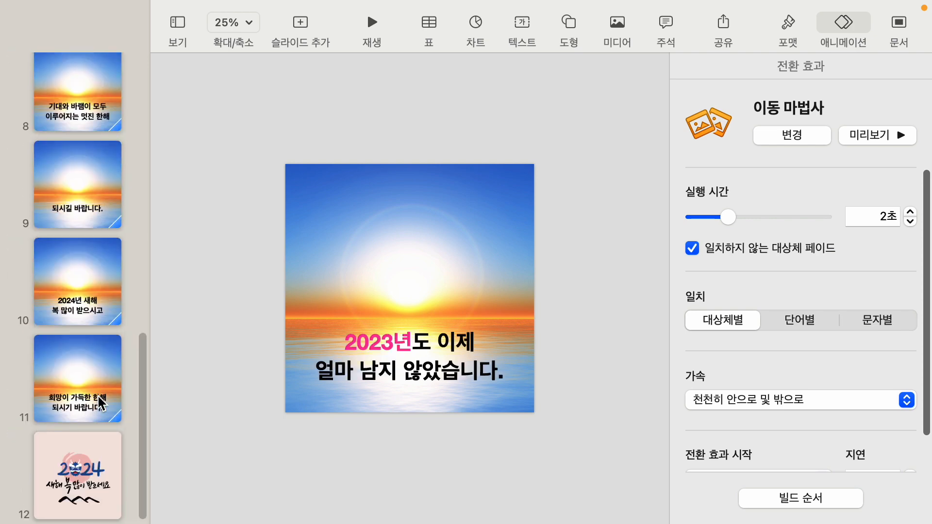
scroll(100, 403, "up", 5)
scroll(77, 443, "down", 5)
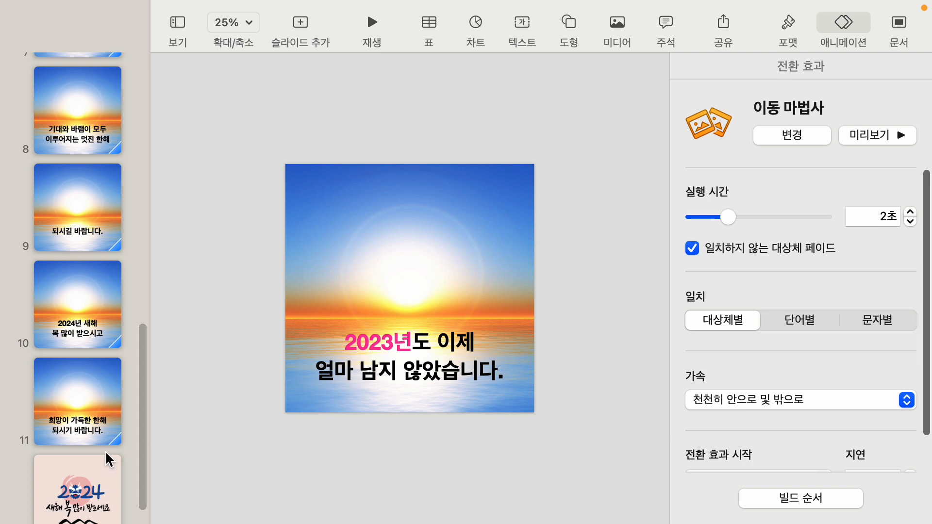
left_click(89, 391, "shift")
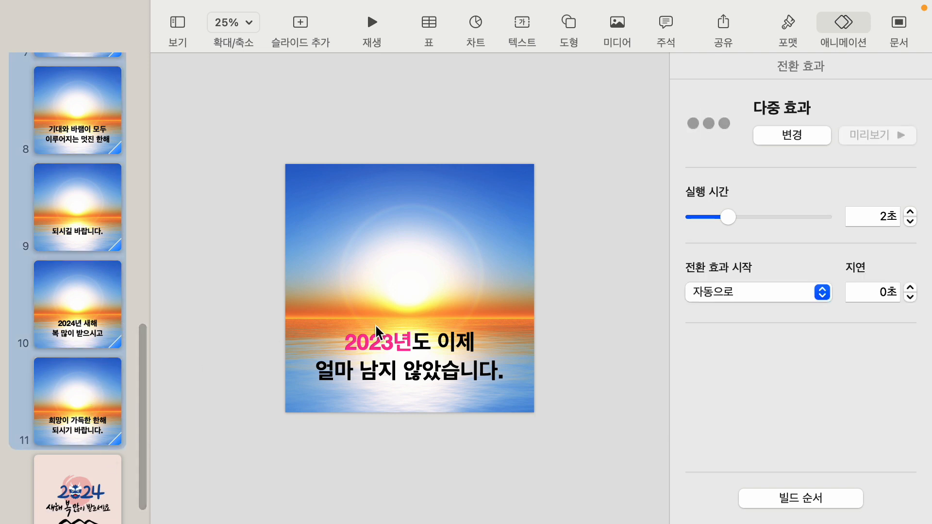
left_click(885, 292)
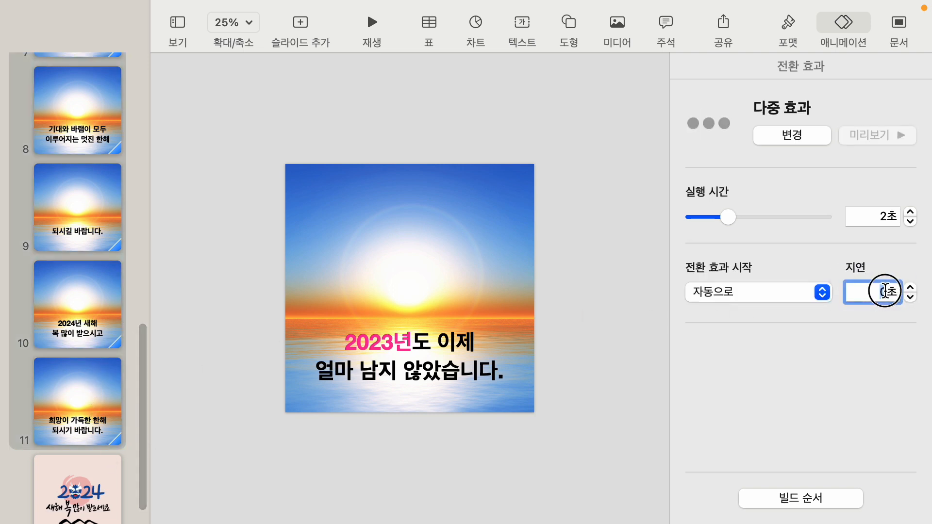
type("1")
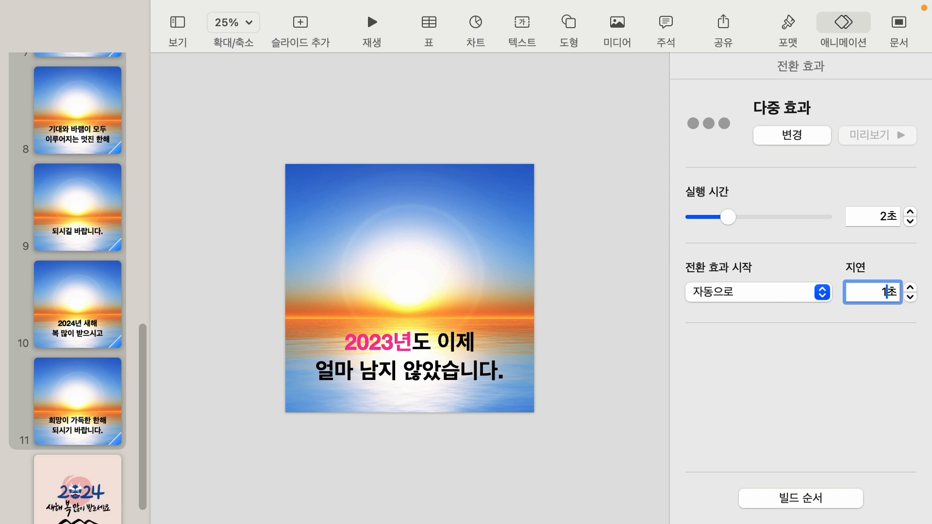
key("Return")
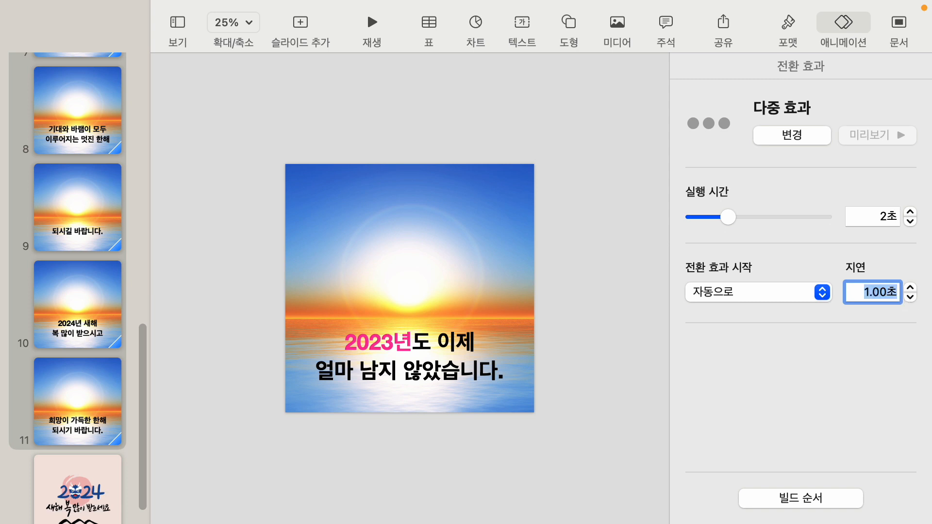
left_click(585, 331)
left_click(304, 301)
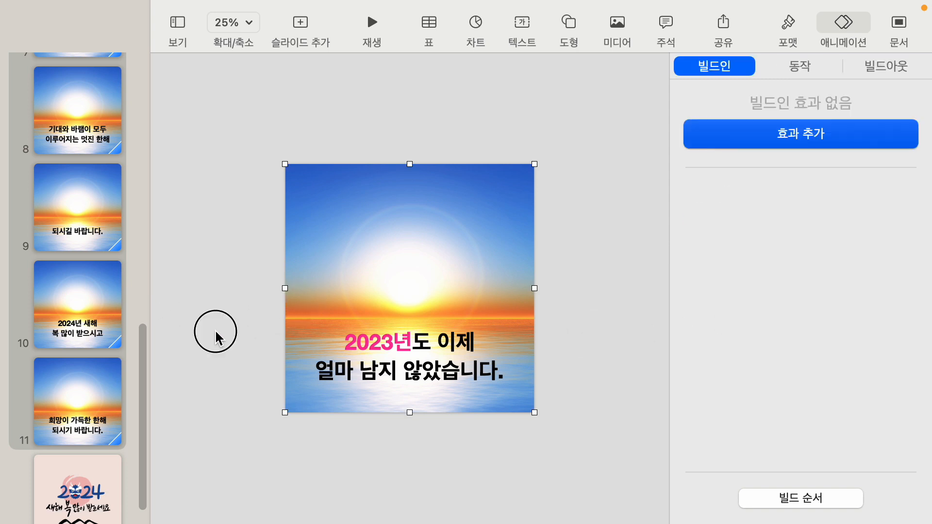
left_click(215, 330)
- Go back to the envelope on slide 1
left_click(62, 279)
scroll(72, 370, "up", 10)
scroll(72, 370, "up", 4)
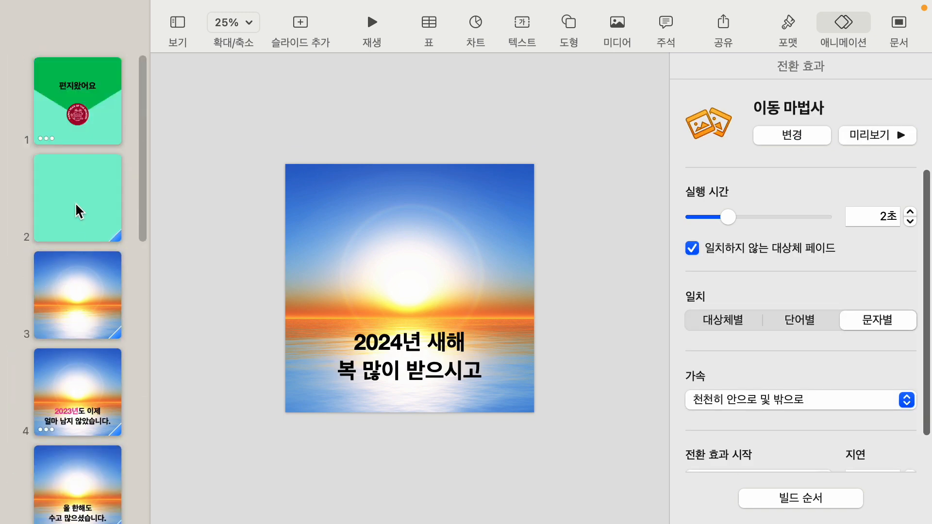
left_click(65, 142)
left_click(250, 135)
left_click(241, 72)
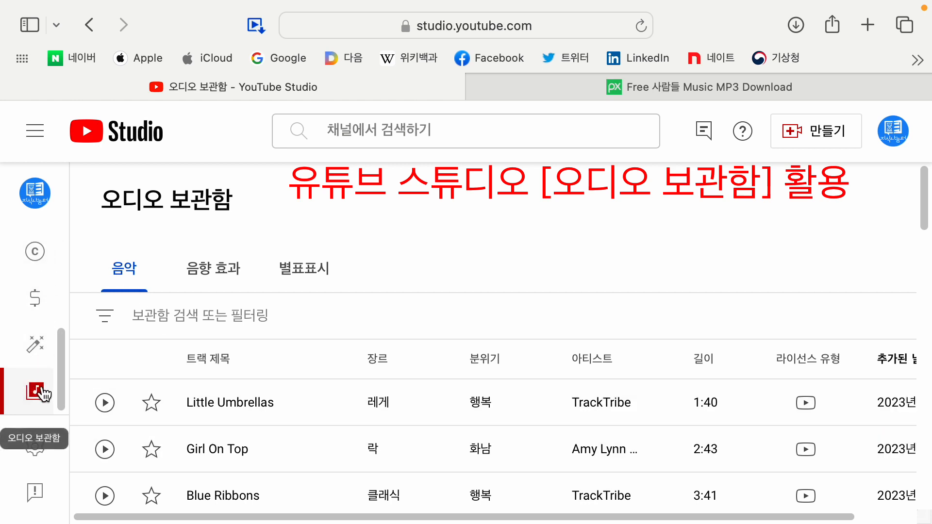
- Switch to YouTube Studio in the browser, open the audio library (오디오 보관함) and look over its music tracks
left_click(40, 390)
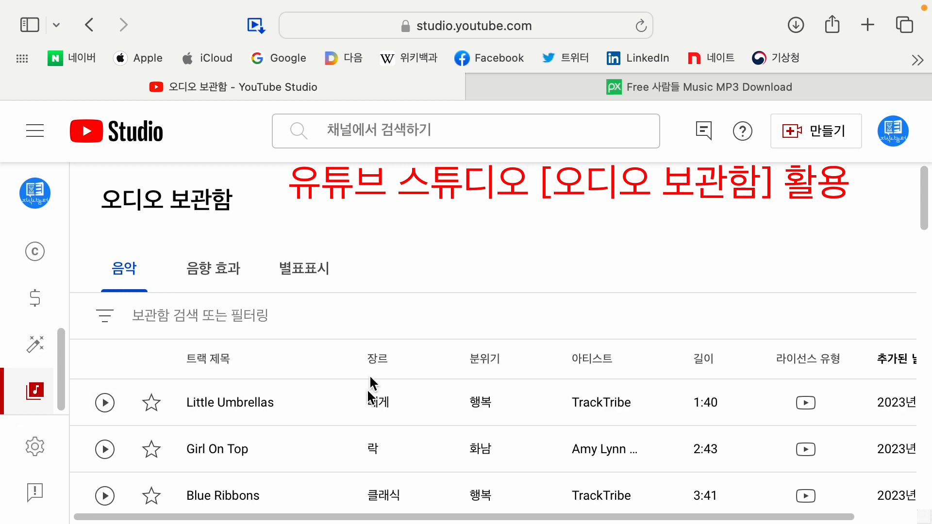
scroll(363, 409, "down", 1)
scroll(363, 406, "down", 5)
scroll(363, 406, "up", 6)
- Filter the audio library by the genre 컨트리/포크
left_click(107, 322)
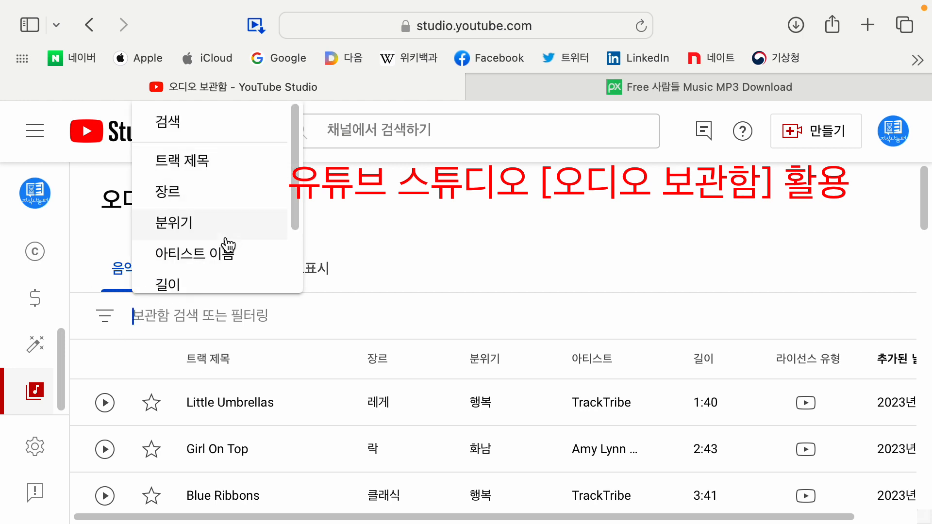
left_click(172, 193)
scroll(243, 387, "down", 3)
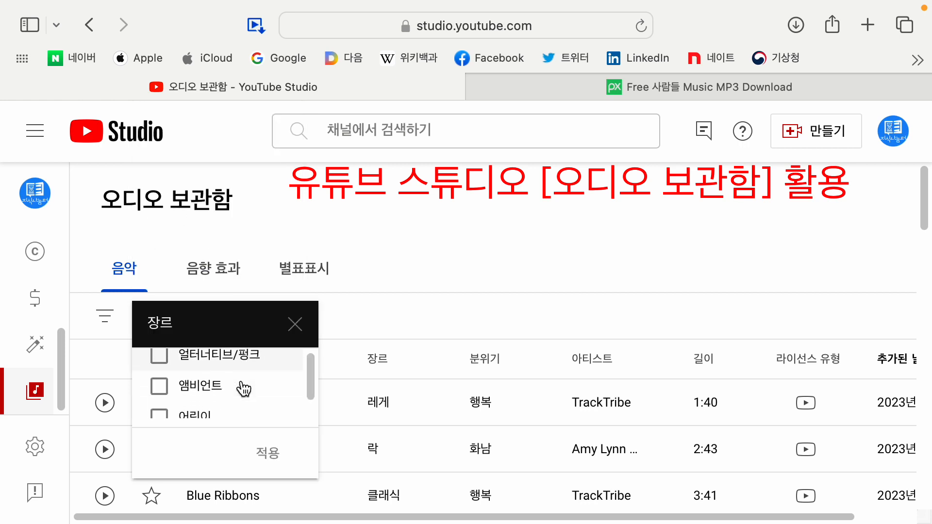
scroll(243, 387, "down", 4)
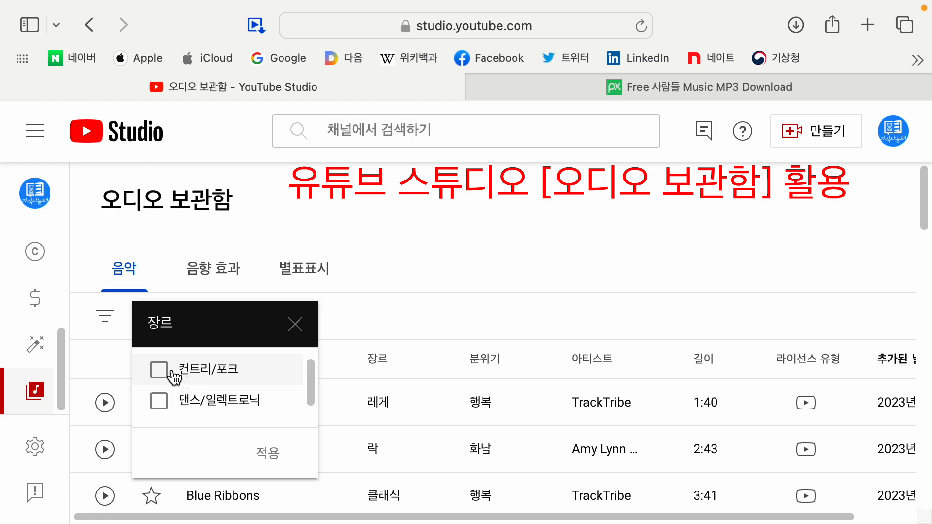
left_click(160, 371)
left_click(270, 455)
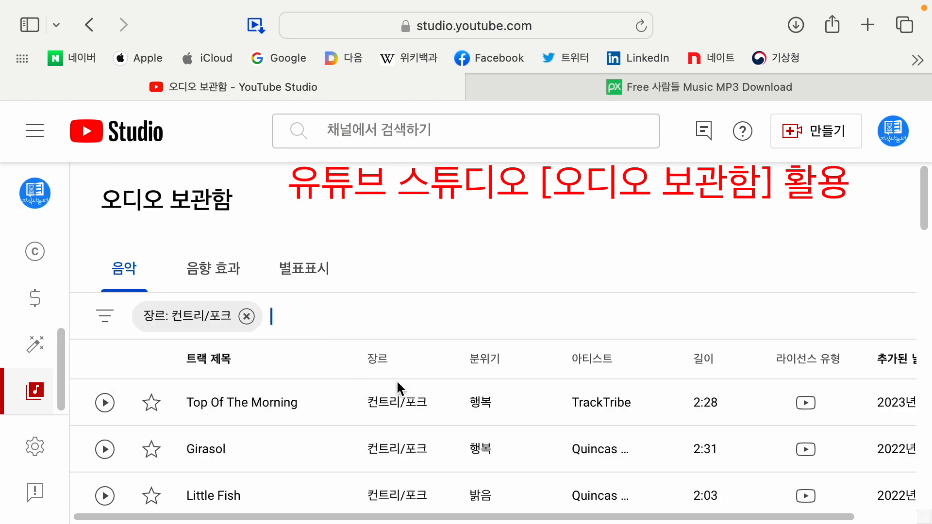
- Look through the filtered 컨트리/포크 tracks and examine the license type details for their usage and attribution terms
scroll(391, 399, "down", 5)
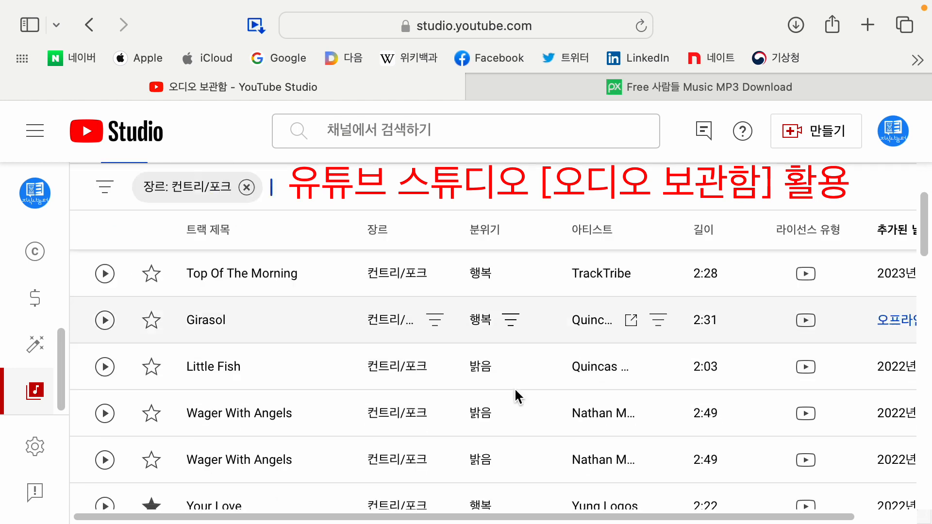
scroll(398, 320, "down", 1)
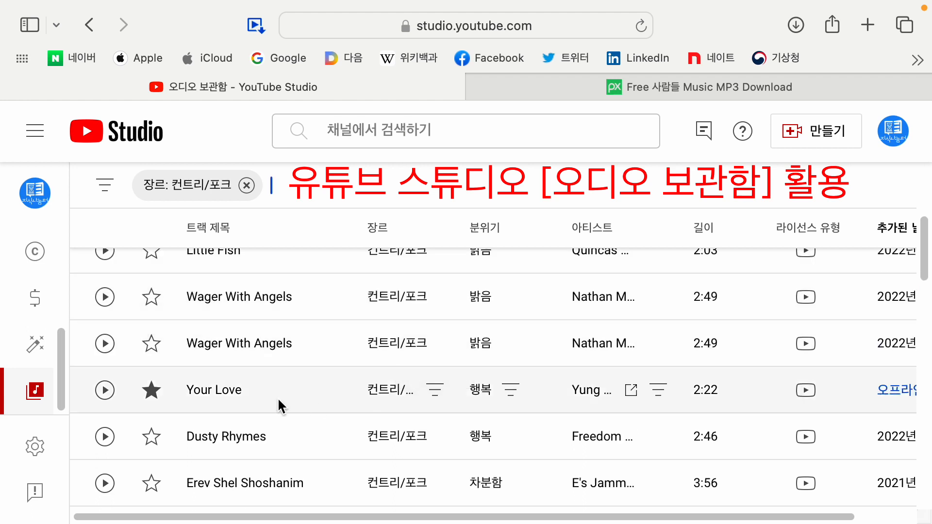
scroll(345, 335, "up", 3)
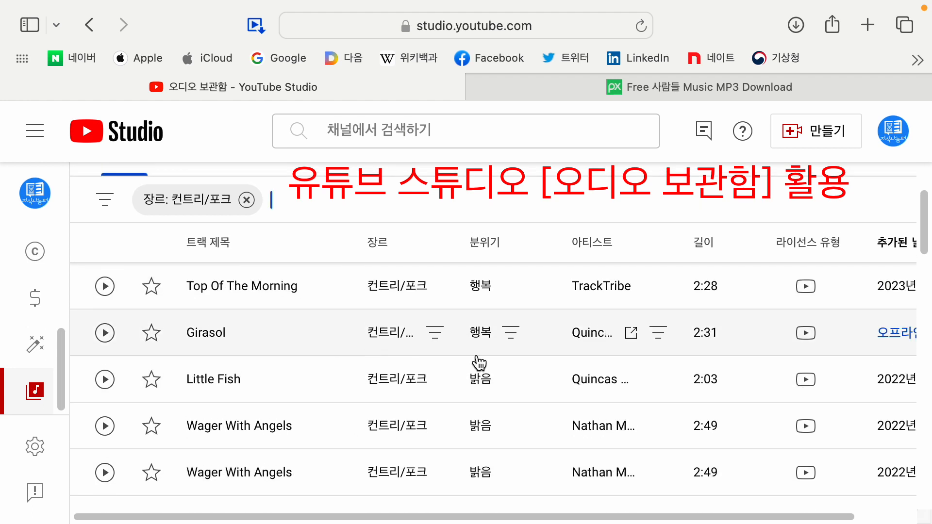
left_click(804, 383)
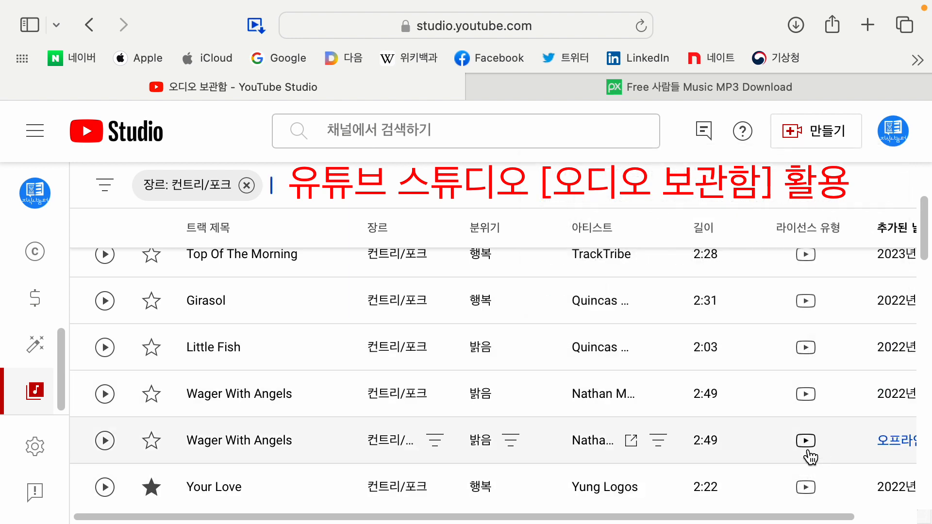
mouse_move(807, 445)
scroll(813, 459, "down", 1)
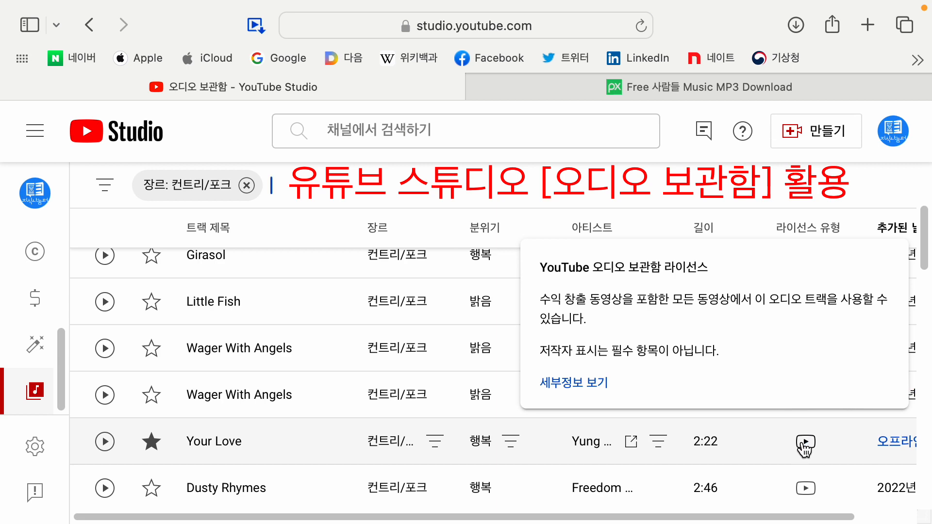
scroll(807, 451, "down", 15)
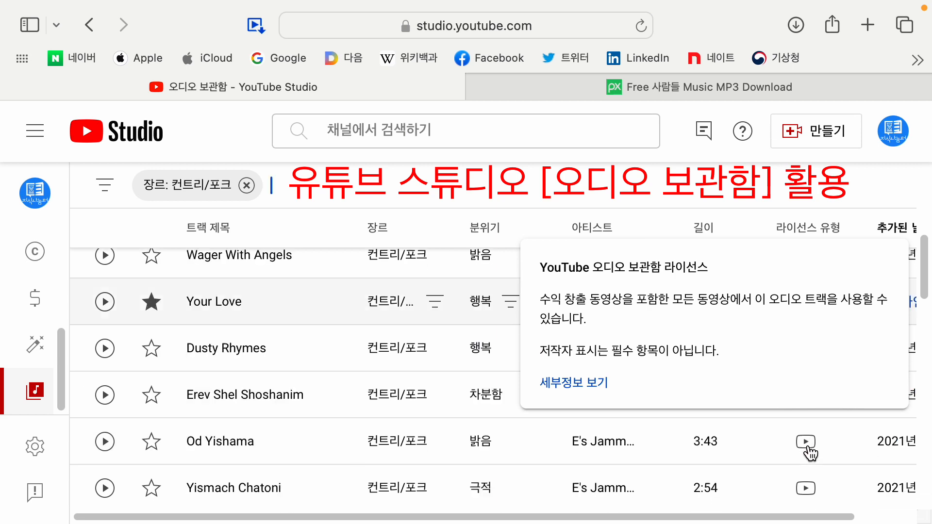
scroll(808, 454, "down", 5)
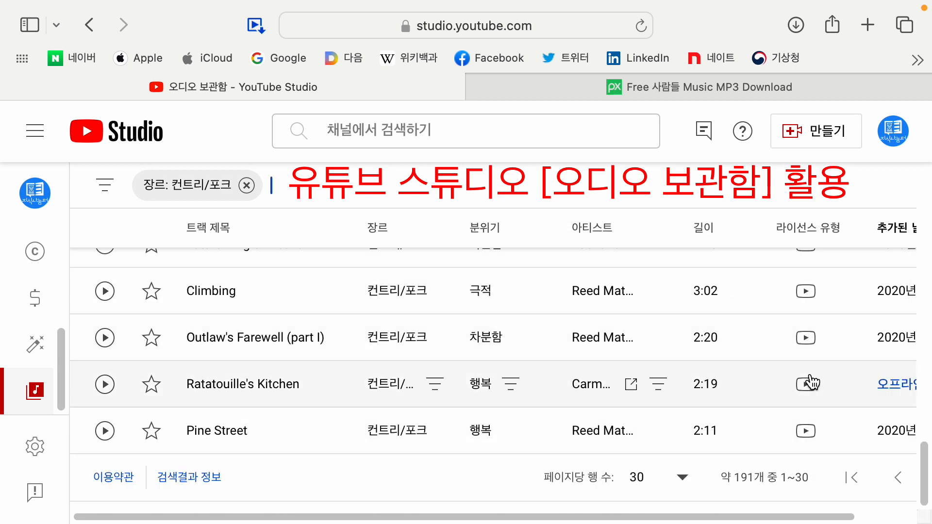
mouse_move(808, 381)
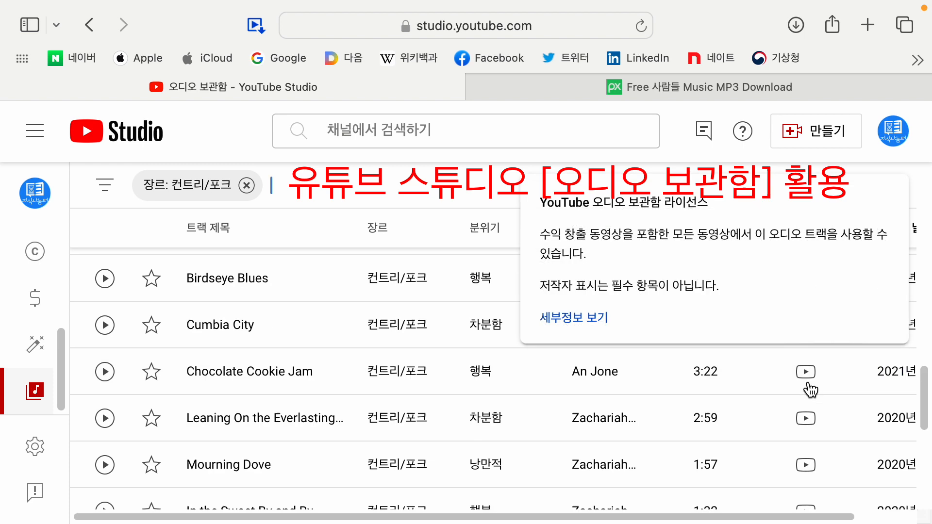
scroll(809, 387, "up", 10)
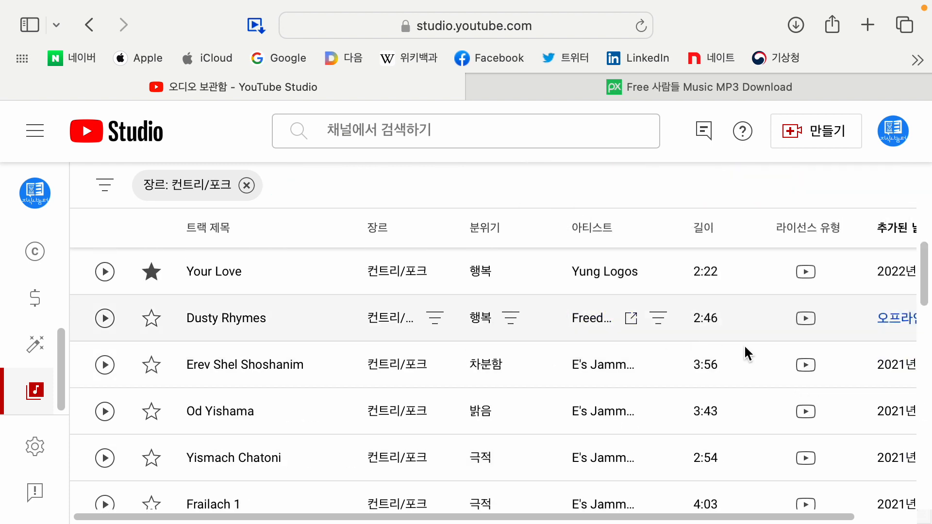
mouse_move(808, 326)
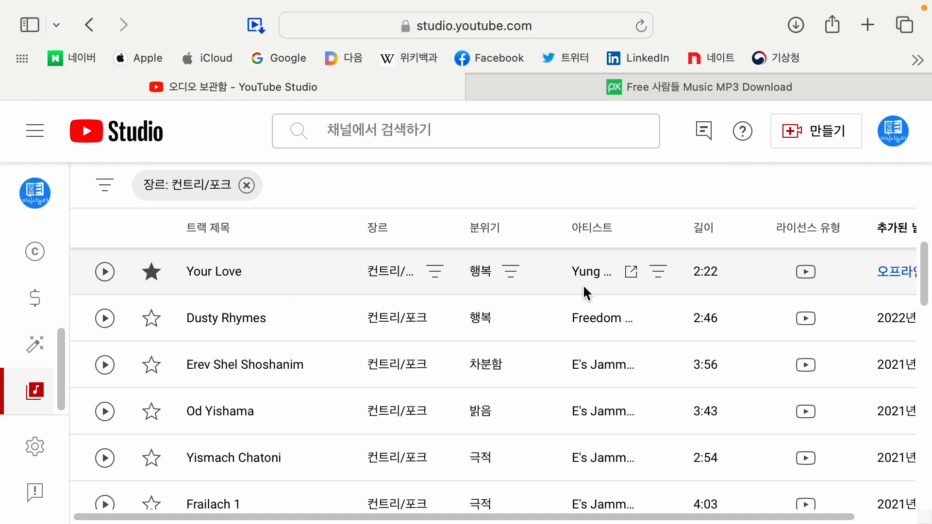
- Switch to the Pixabay page in the browser and go to its home page with the main search
left_click(678, 91)
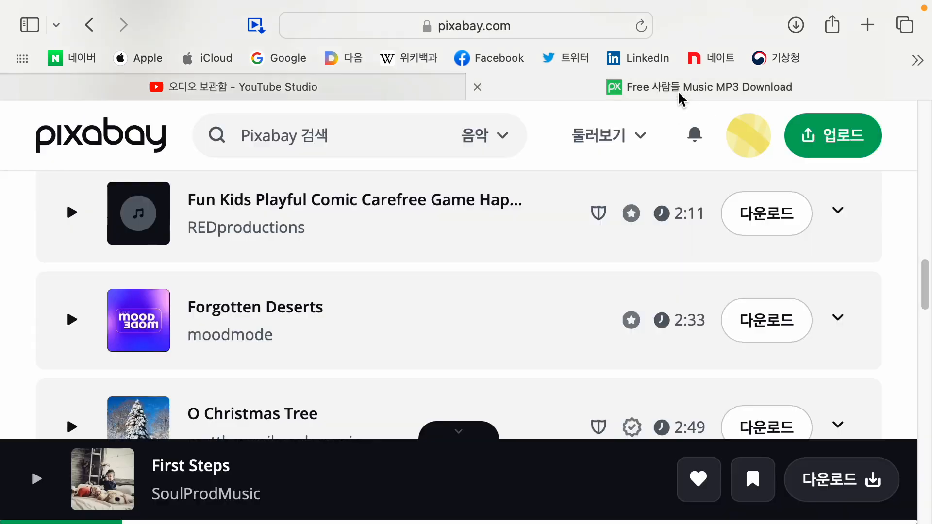
scroll(342, 246, "up", 5)
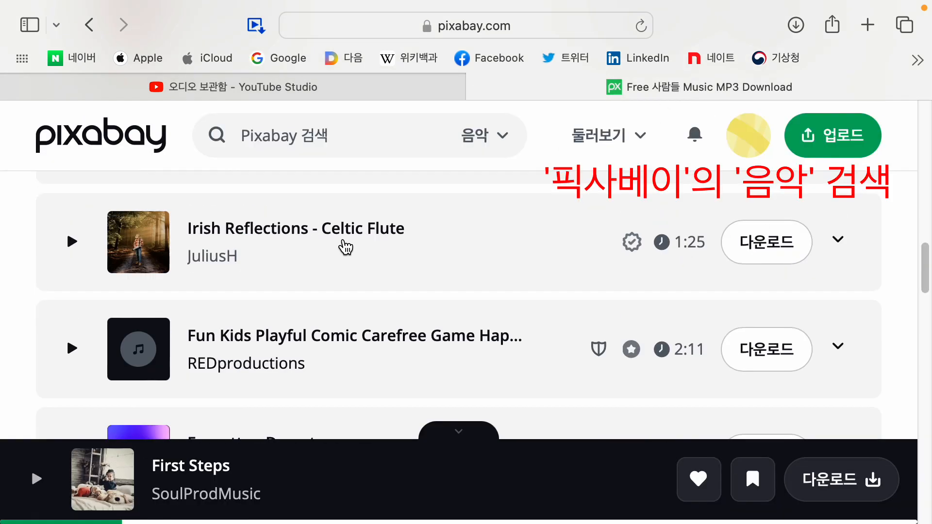
left_click(117, 131)
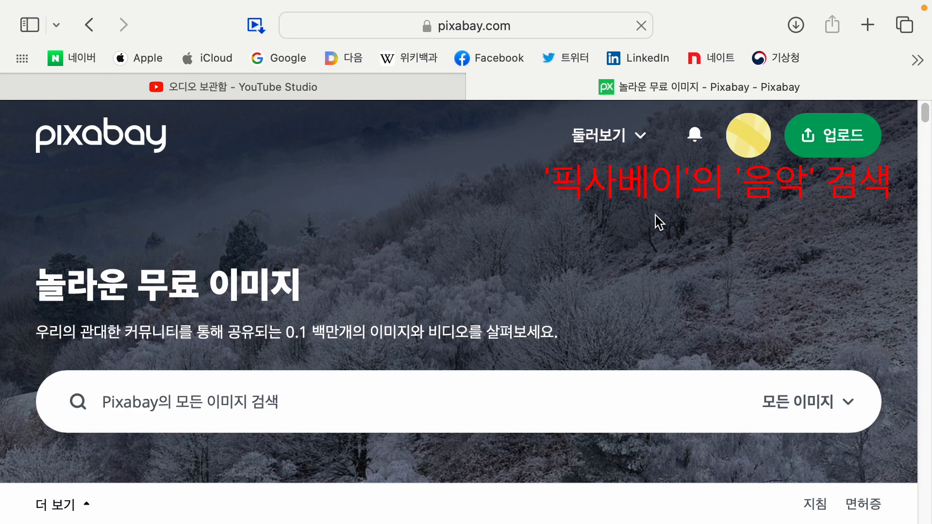
scroll(436, 323, "down", 4)
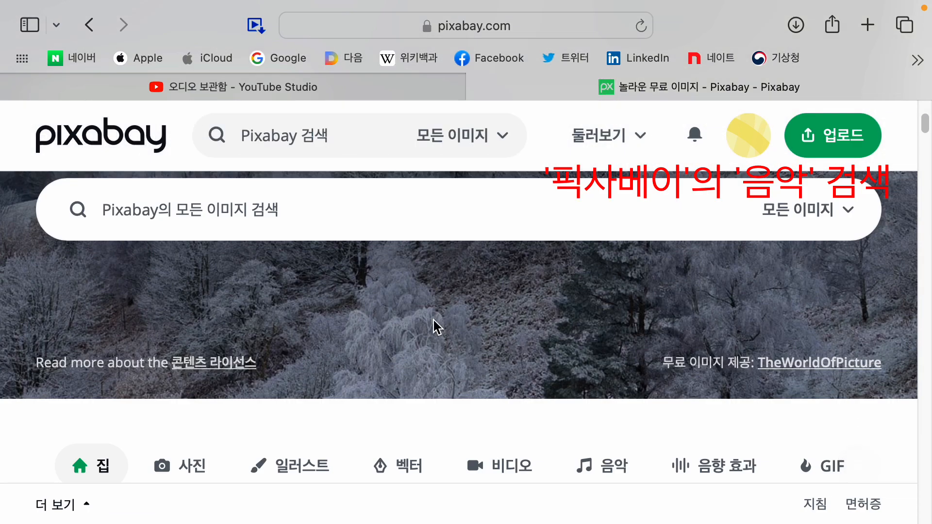
scroll(422, 329, "up", 4)
scroll(359, 340, "down", 3)
scroll(369, 337, "up", 1)
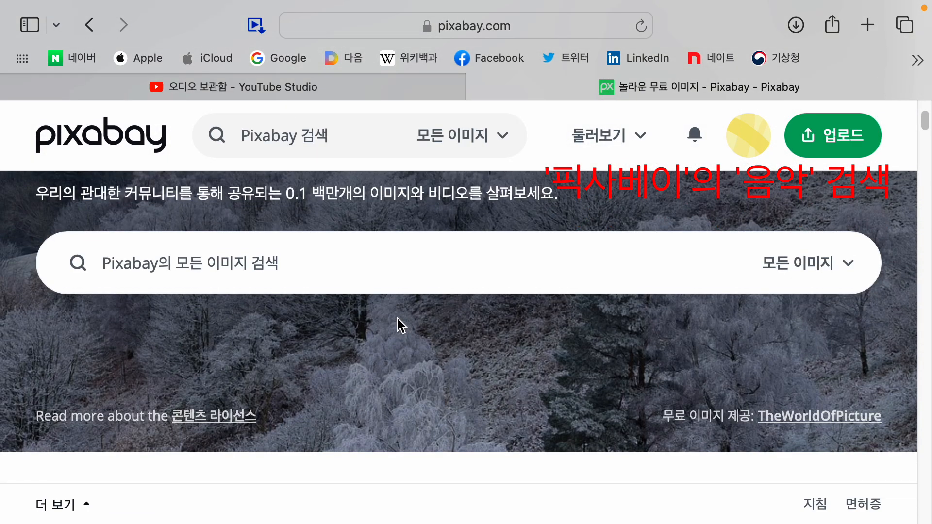
- Set the Pixabay search category to 음악 and run the search without a keyword to list all music tracks
left_click(807, 271)
scroll(765, 356, "down", 3)
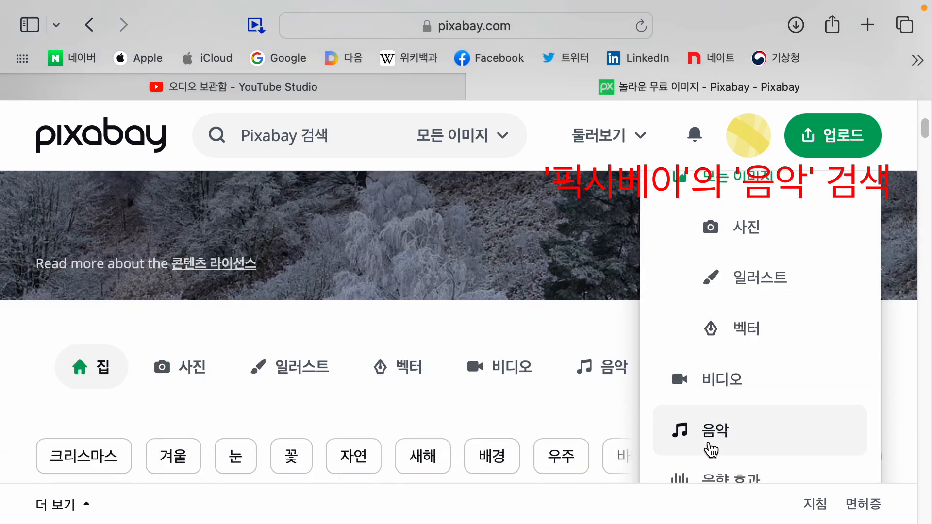
left_click(680, 430)
scroll(697, 313, "up", 4)
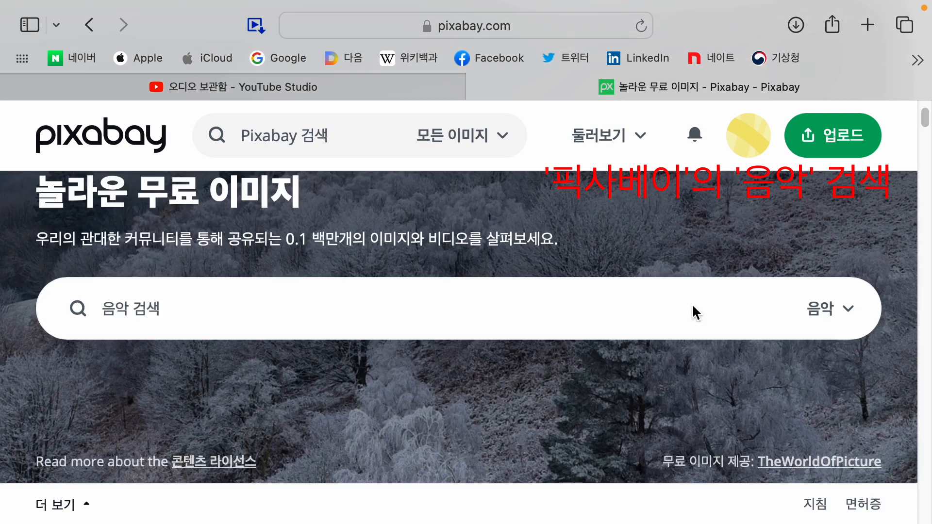
left_click(399, 317)
key("Return")
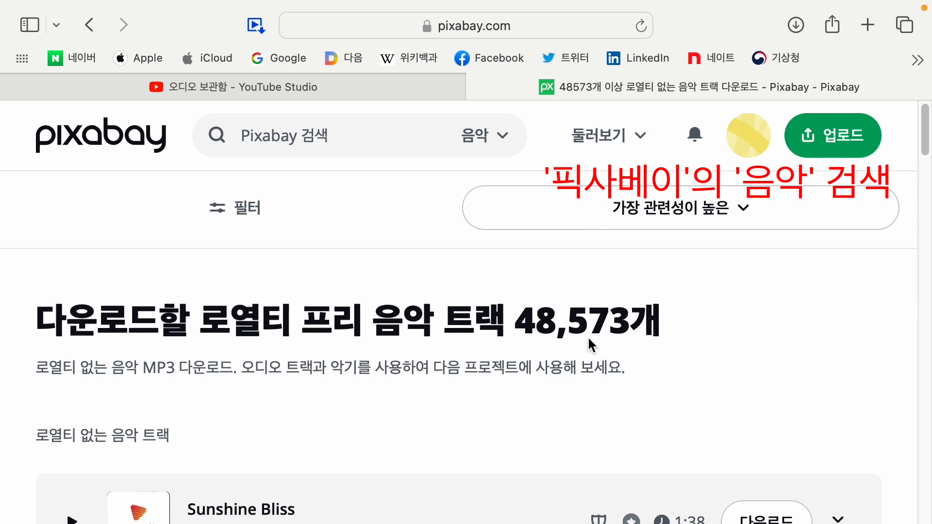
- Filter the music tracks by the genre (장르) 보컬 and apply the filter
scroll(589, 341, "down", 5)
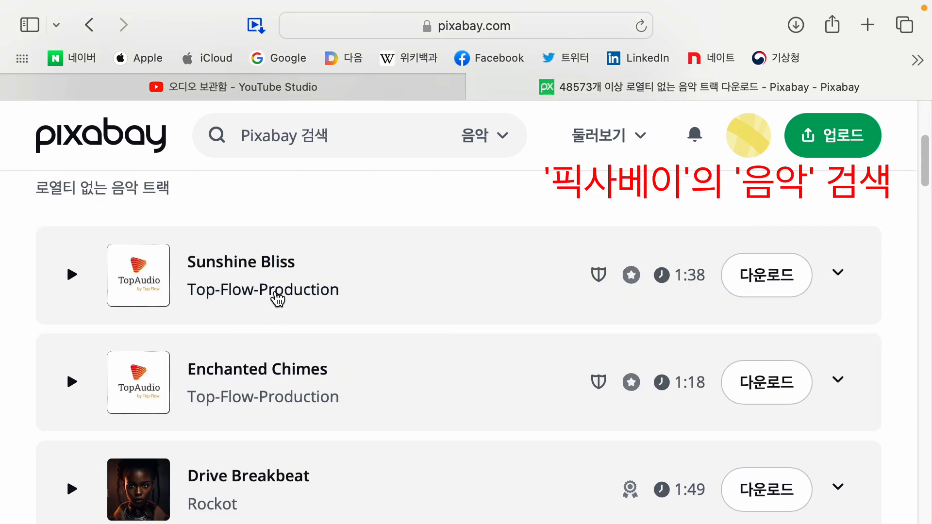
scroll(277, 299, "up", 5)
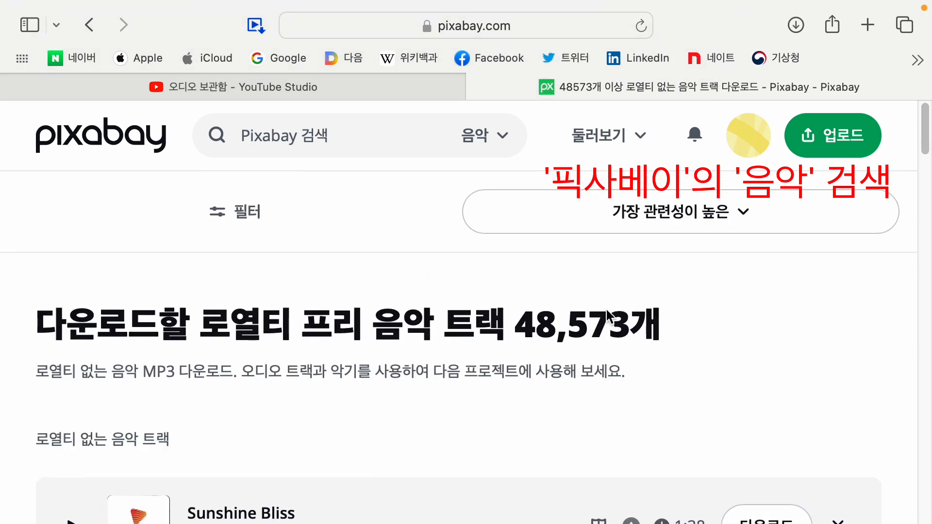
left_click(226, 218)
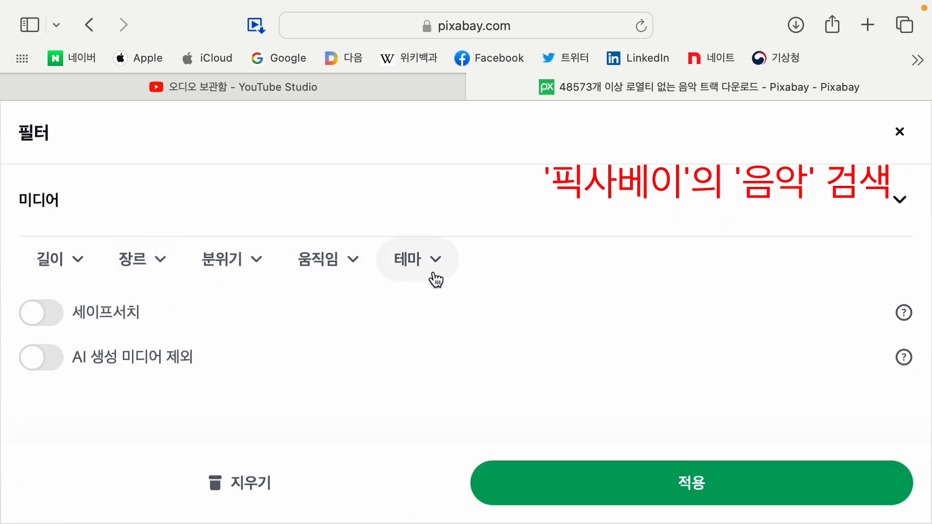
left_click(163, 264)
left_click(283, 413)
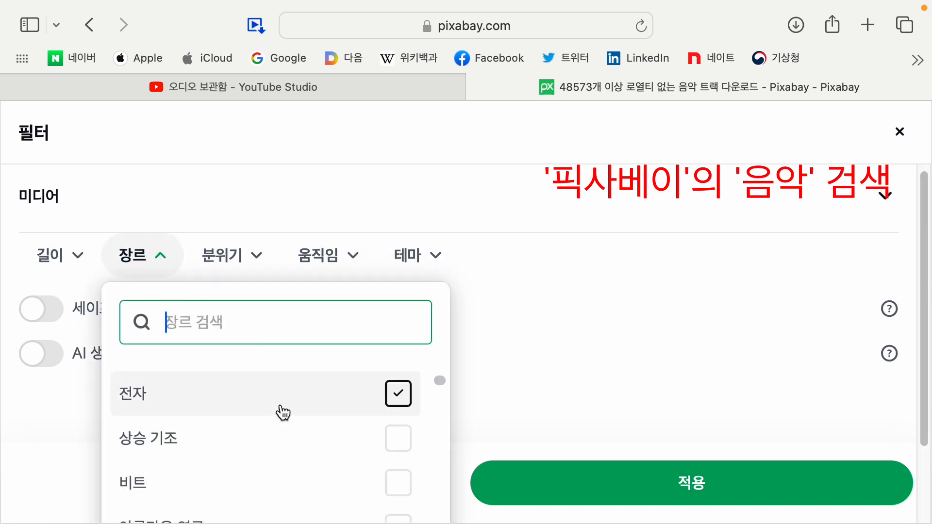
scroll(282, 410, "down", 5)
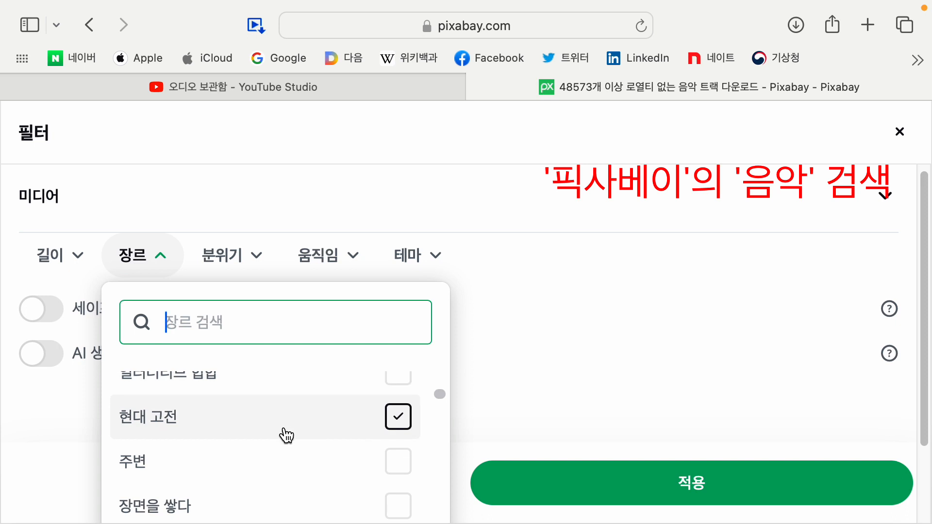
scroll(286, 435, "down", 3)
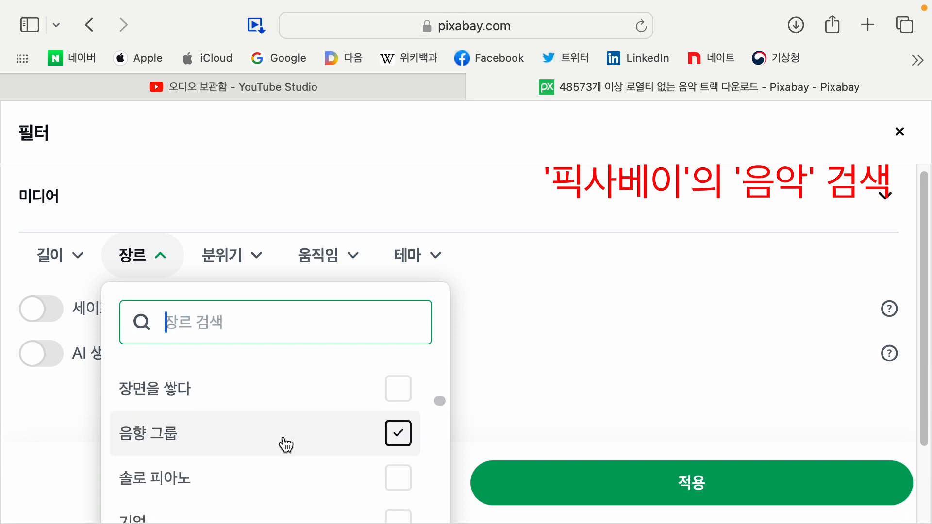
scroll(287, 444, "down", 2)
scroll(522, 393, "down", 2)
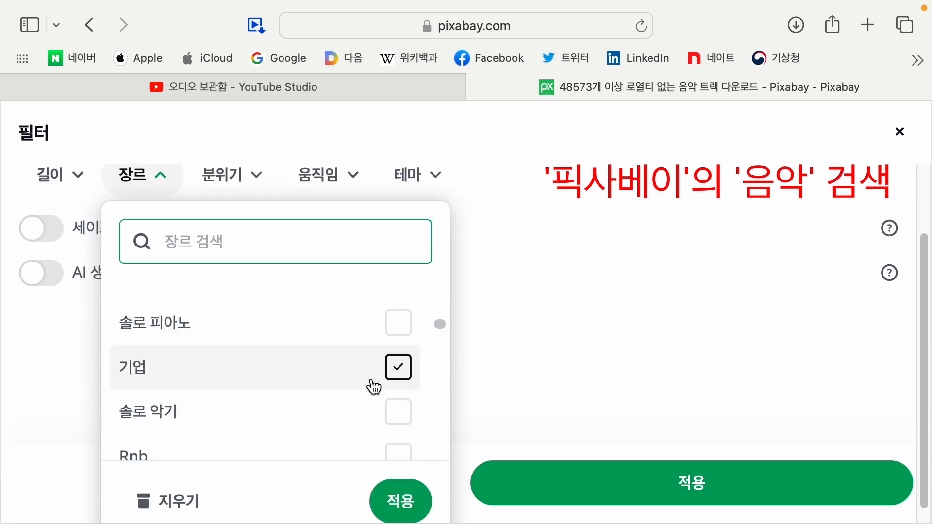
scroll(318, 375, "down", 5)
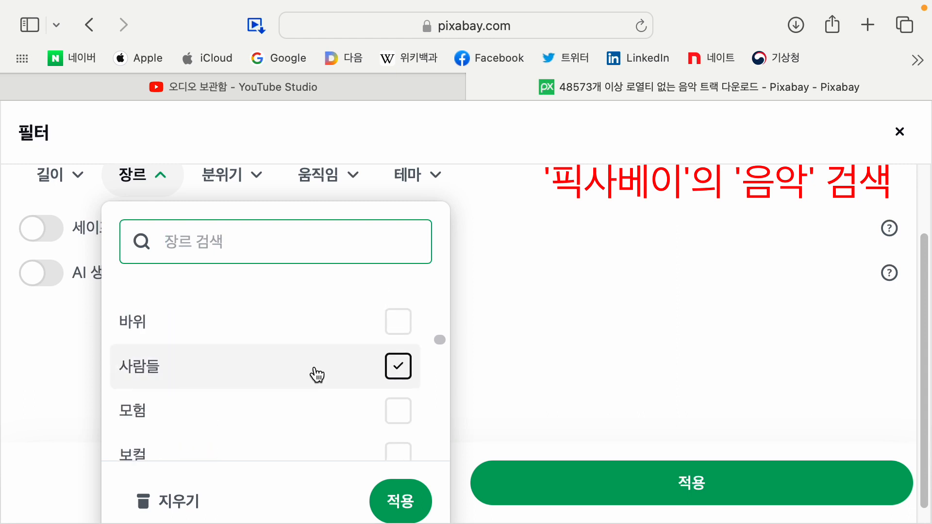
scroll(306, 374, "up", 3)
scroll(304, 375, "down", 6)
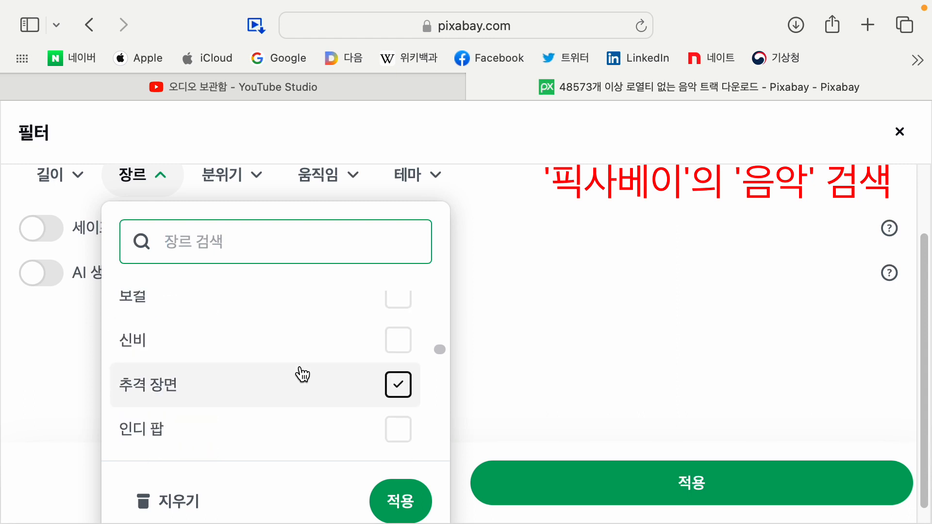
scroll(294, 387, "up", 2)
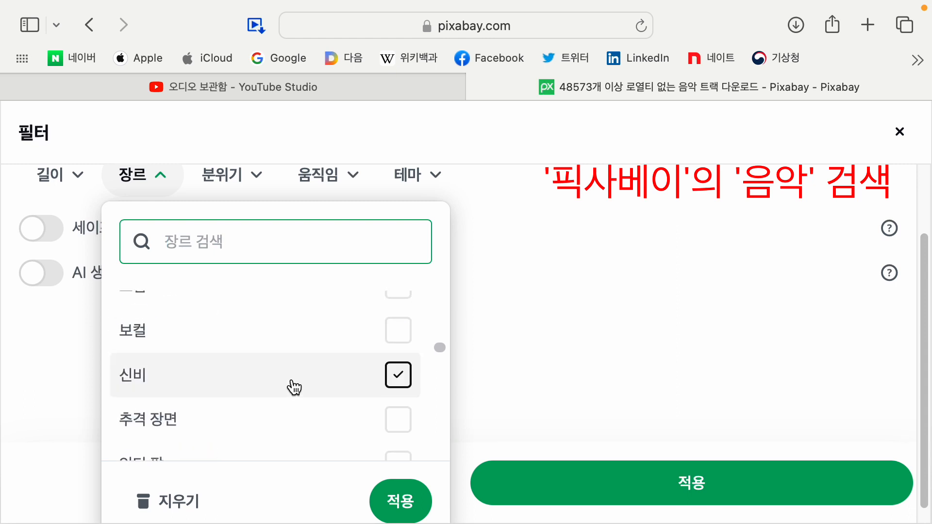
left_click(399, 355)
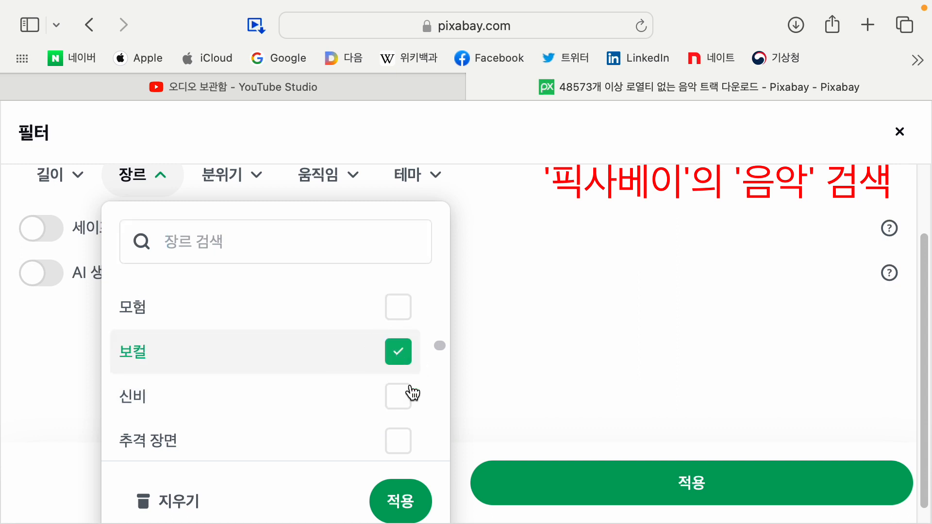
left_click(401, 501)
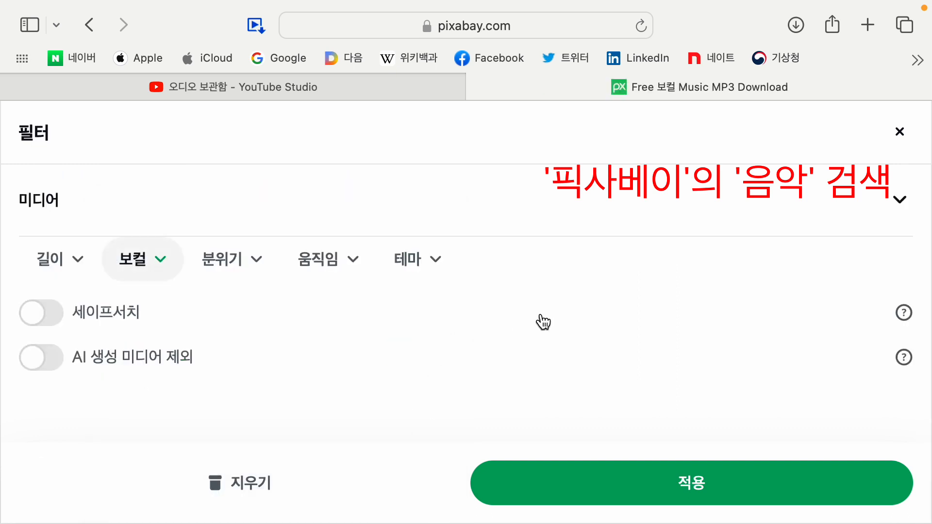
left_click(686, 499)
- Look through the filtered 보컬 tracks and examine the badges beside their durations, comparing briefly with the YouTube audio library
scroll(498, 395, "down", 10)
scroll(329, 385, "up", 3)
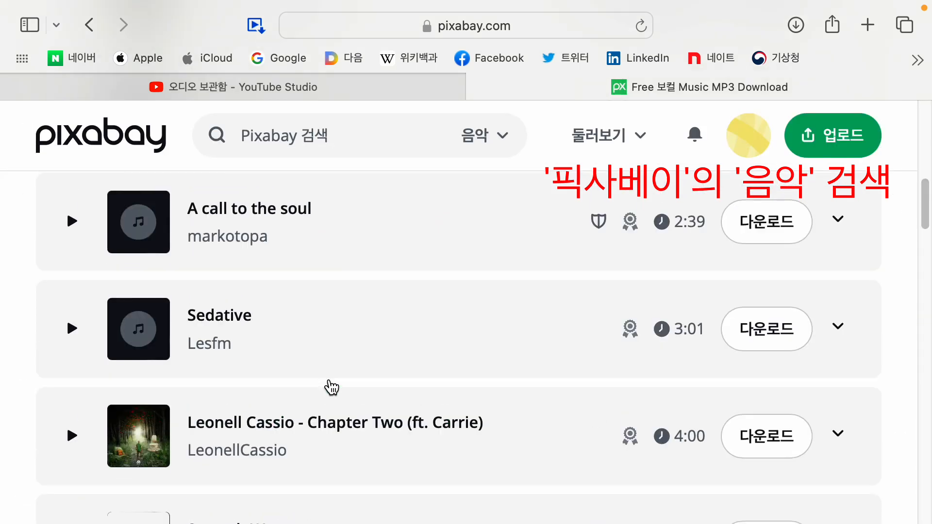
scroll(291, 305, "up", 1)
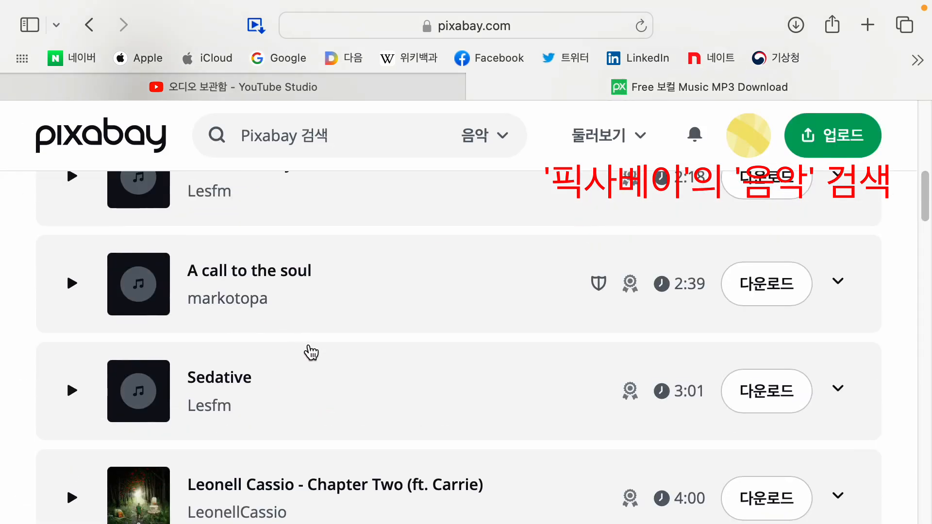
scroll(310, 352, "up", 4)
scroll(246, 338, "up", 1)
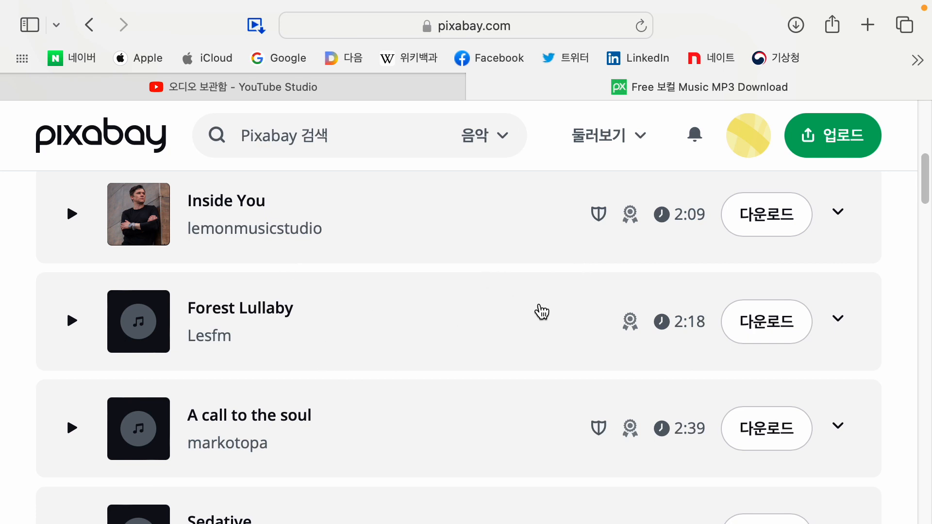
mouse_move(642, 346)
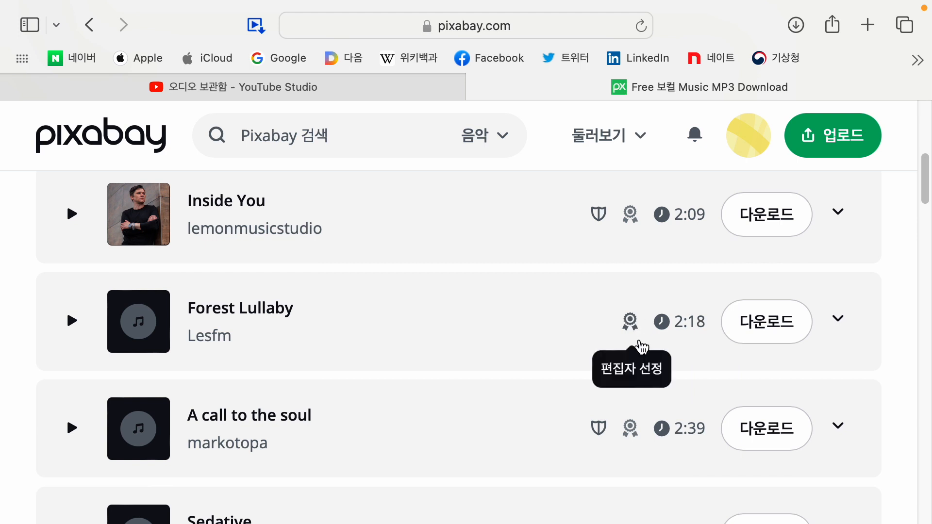
mouse_move(605, 233)
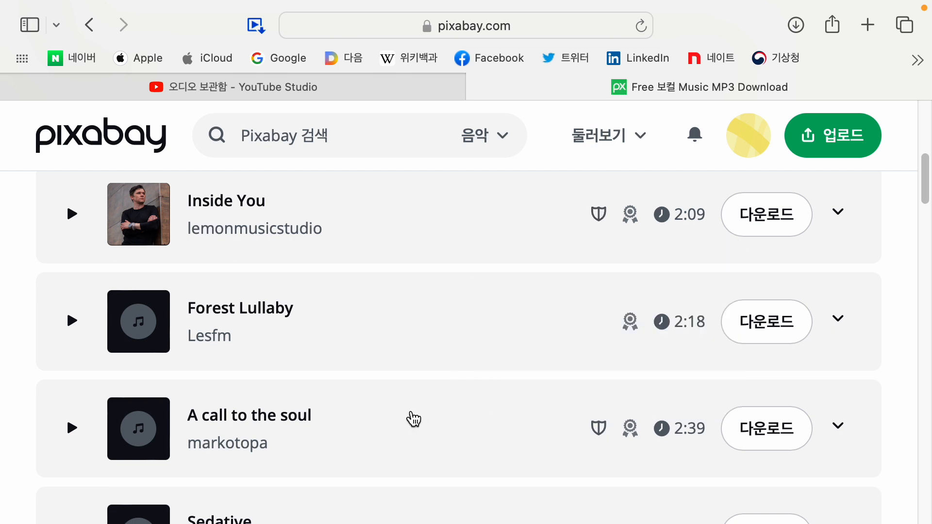
scroll(412, 418, "down", 5)
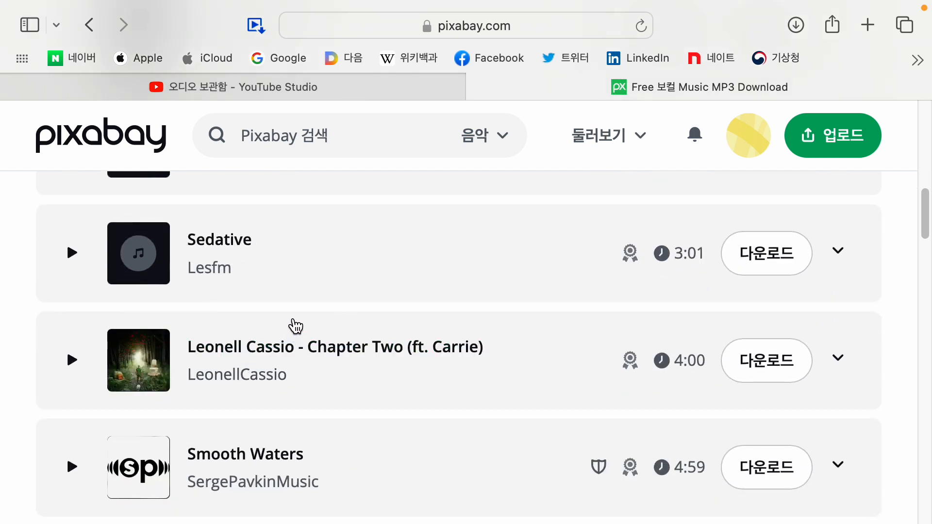
left_click(213, 88)
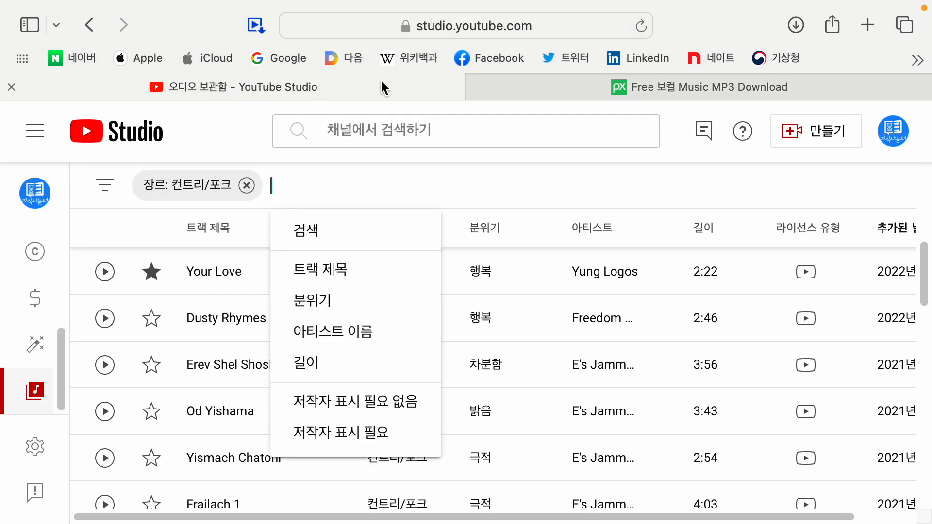
left_click(585, 90)
scroll(494, 325, "down", 8)
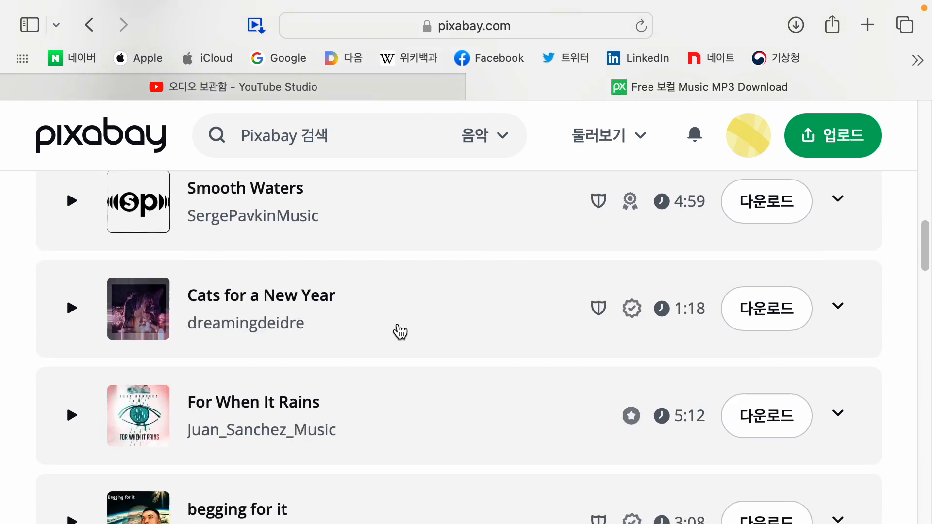
scroll(256, 347, "down", 3)
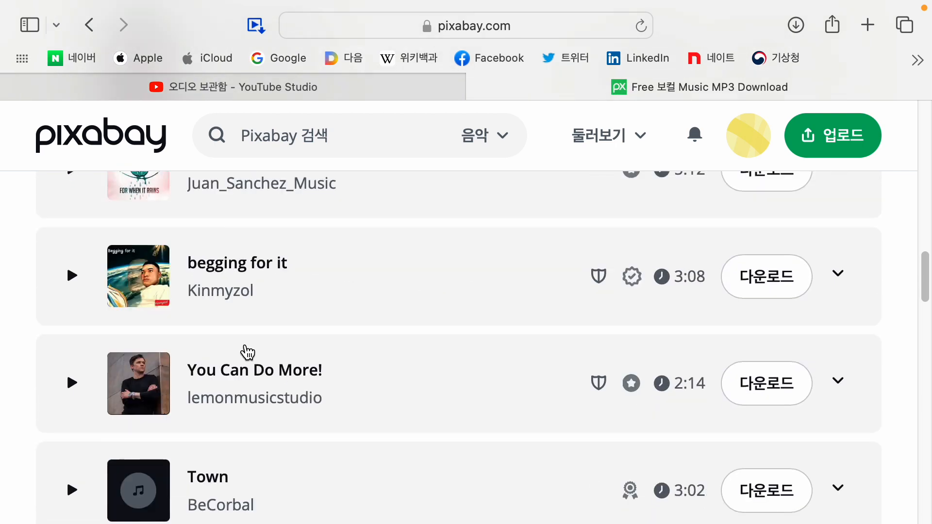
scroll(270, 371, "down", 2)
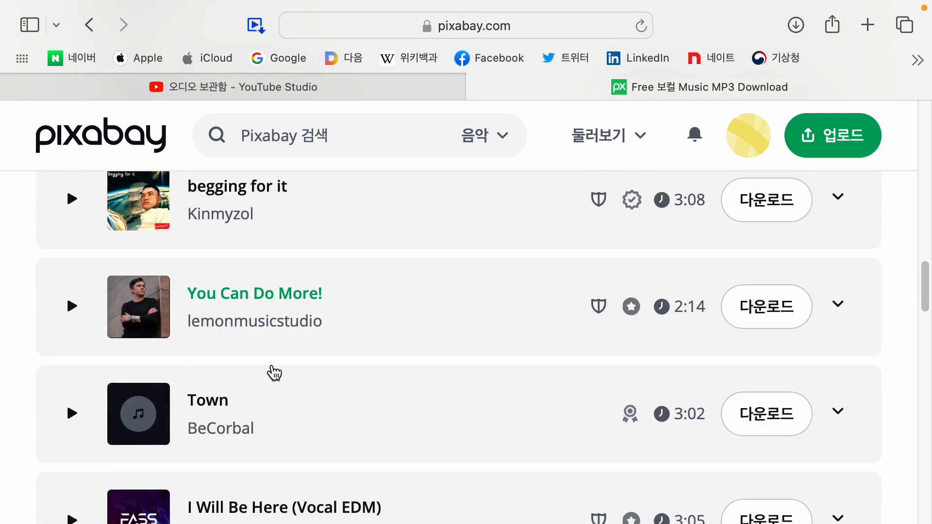
scroll(276, 375, "up", 15)
scroll(285, 372, "up", 5)
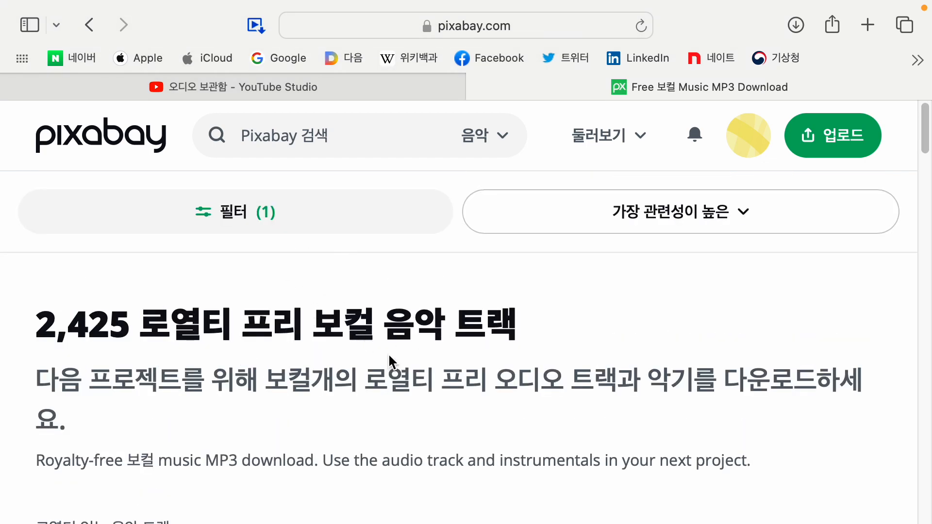
- Add the mood (분위기) 밝은 to the filter for the 보컬 tracks
left_click(259, 223)
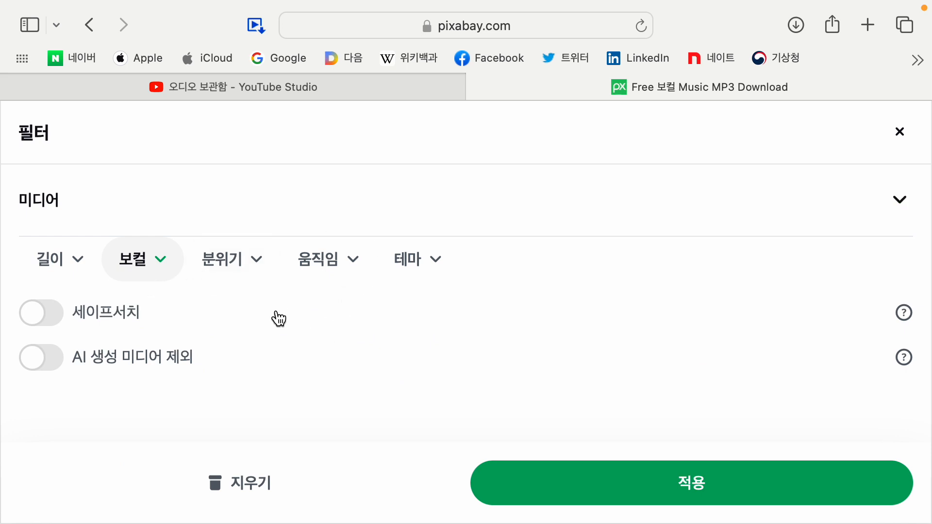
left_click(226, 258)
left_click(465, 411)
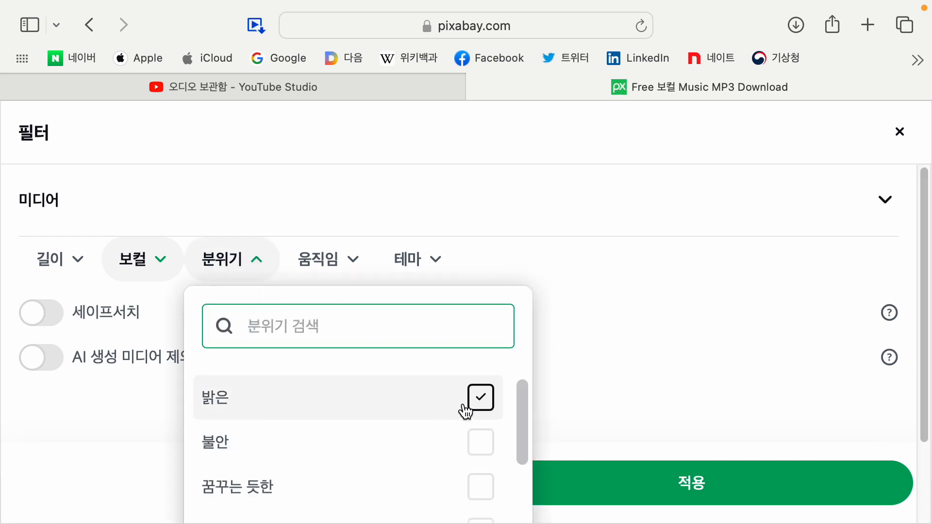
scroll(573, 359, "down", 2)
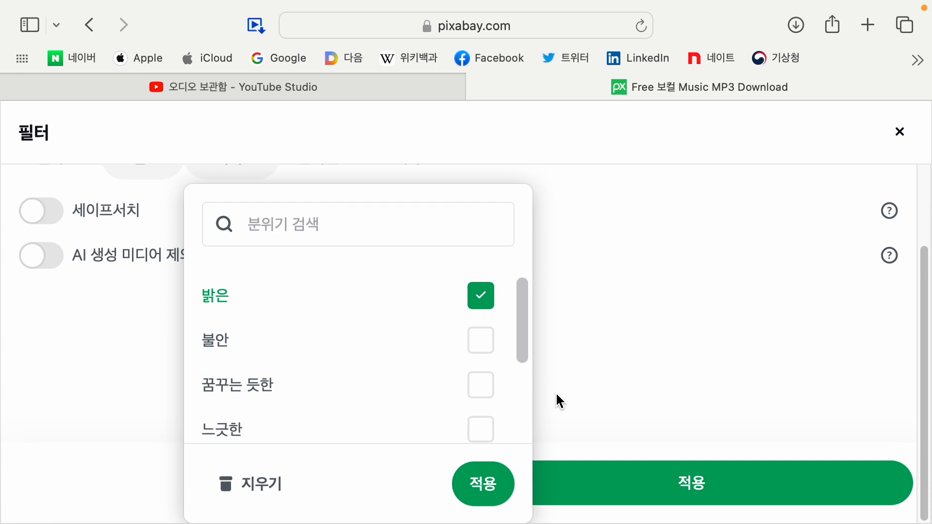
left_click(484, 478)
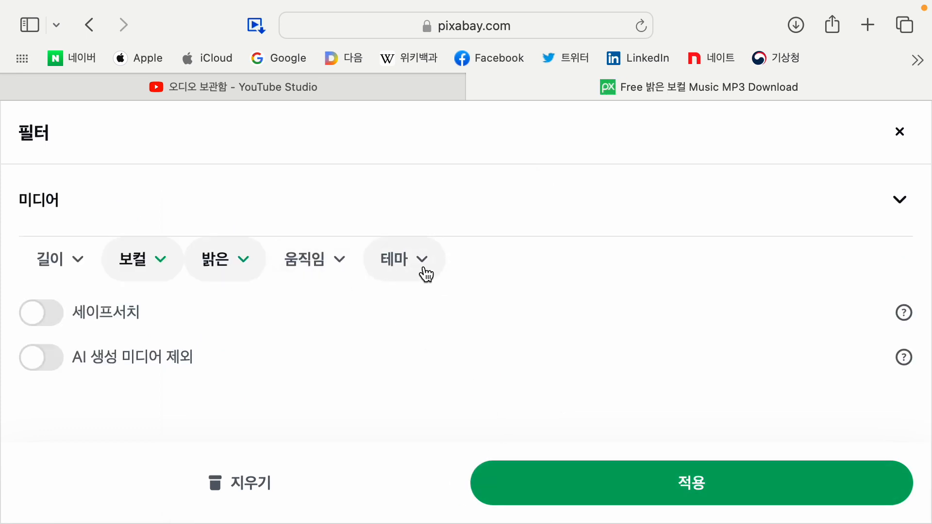
- Check the theme (테마) filter options without choosing one, apply the filter, and look through the 밝은 보컬 tracks
left_click(426, 274)
scroll(497, 432, "down", 2)
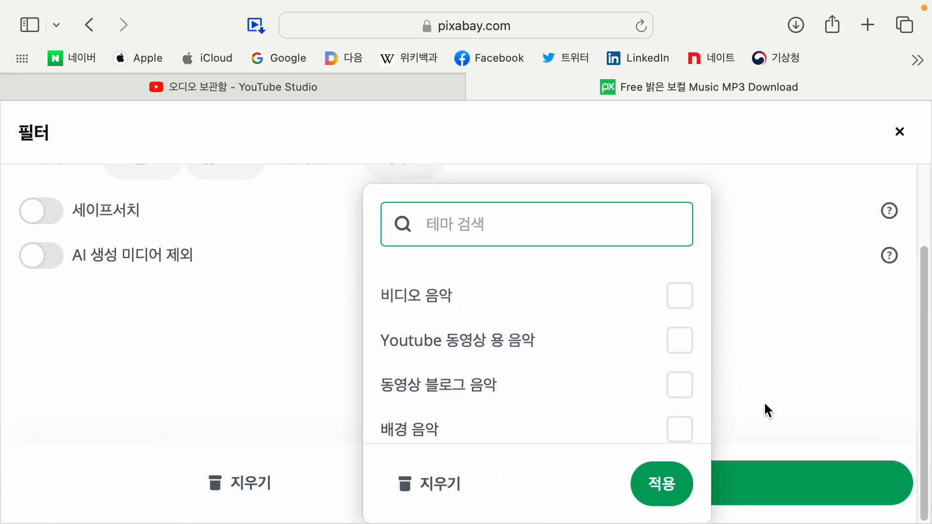
left_click(764, 482)
scroll(399, 383, "down", 5)
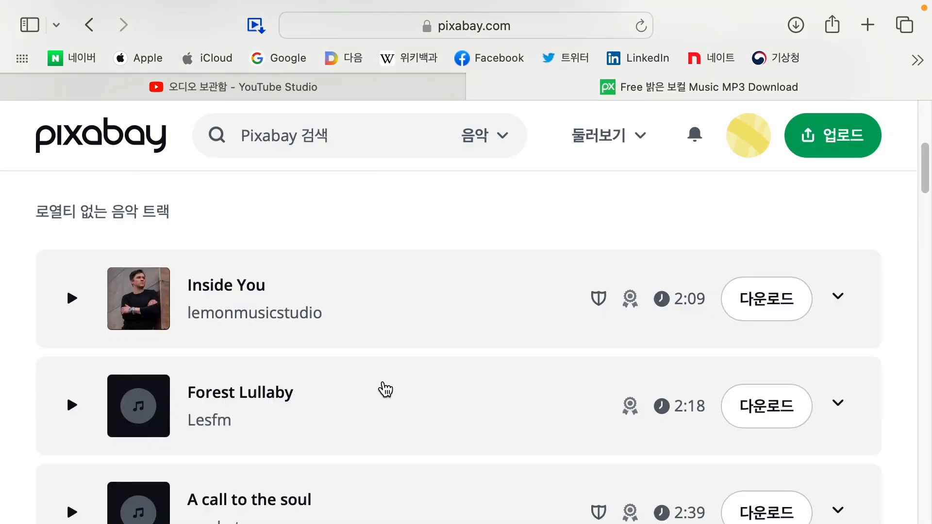
scroll(388, 364, "down", 5)
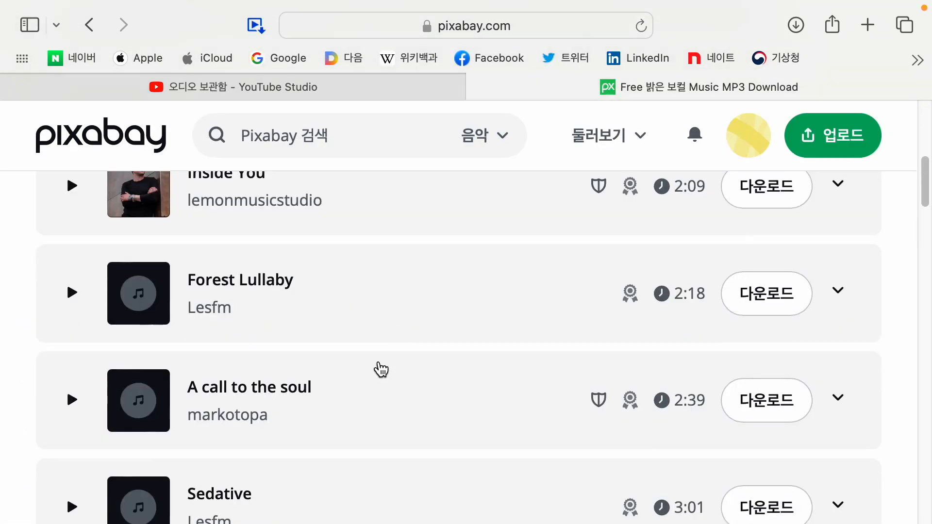
scroll(381, 370, "down", 6)
scroll(371, 376, "down", 5)
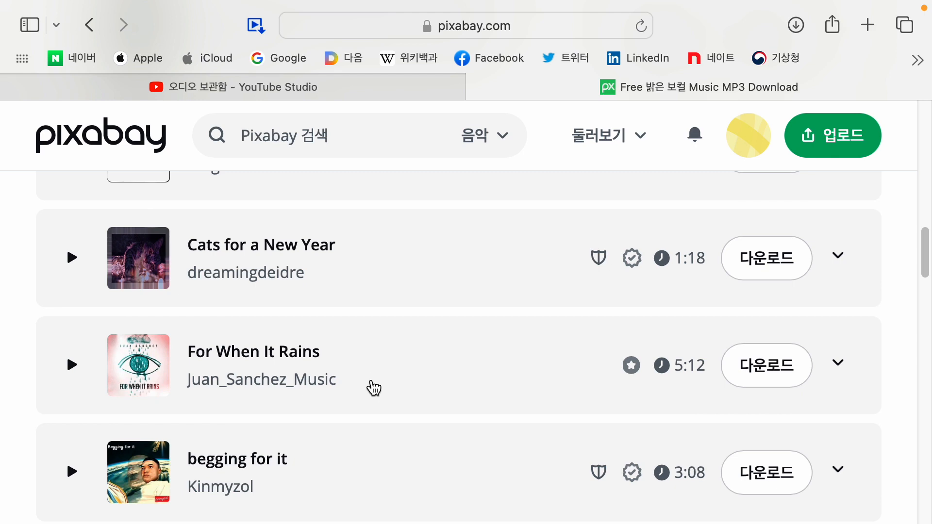
scroll(373, 383, "up", 10)
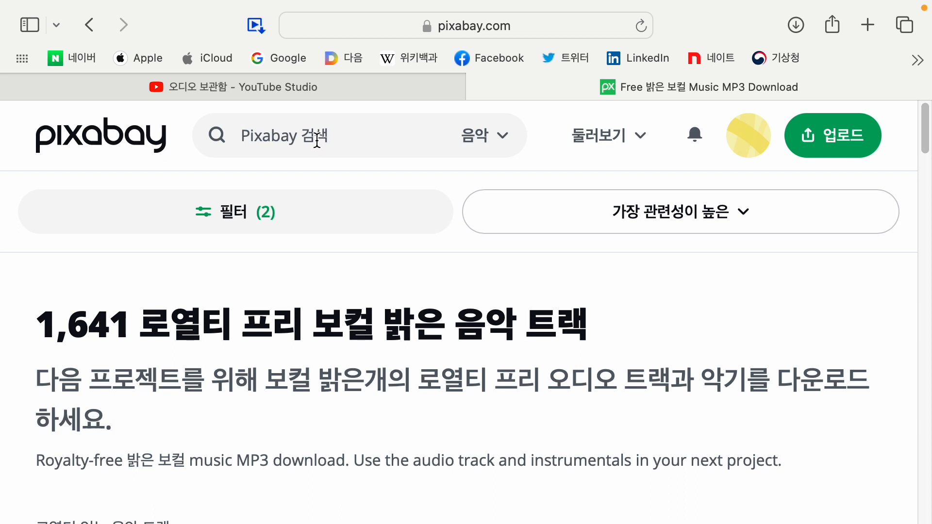
- Search Pixabay music for "new year" and look through the listed tracks
left_click(277, 137)
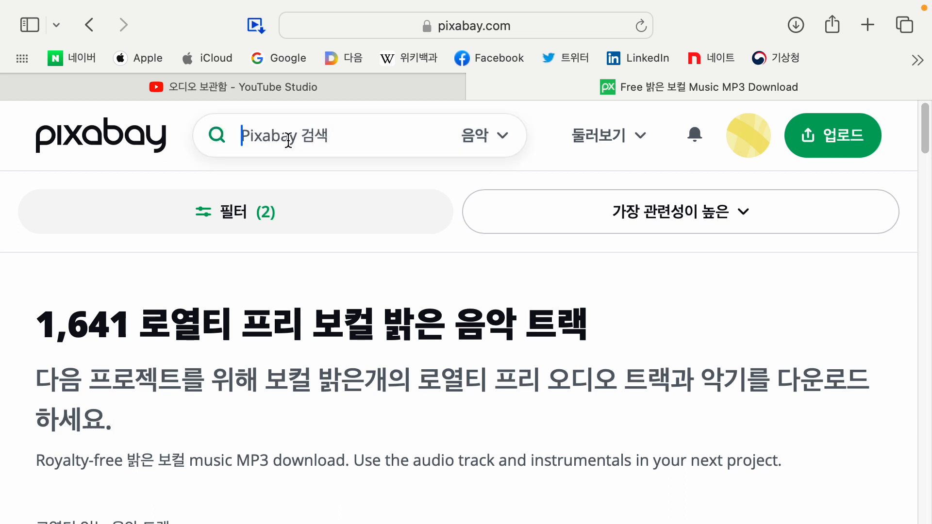
type("n")
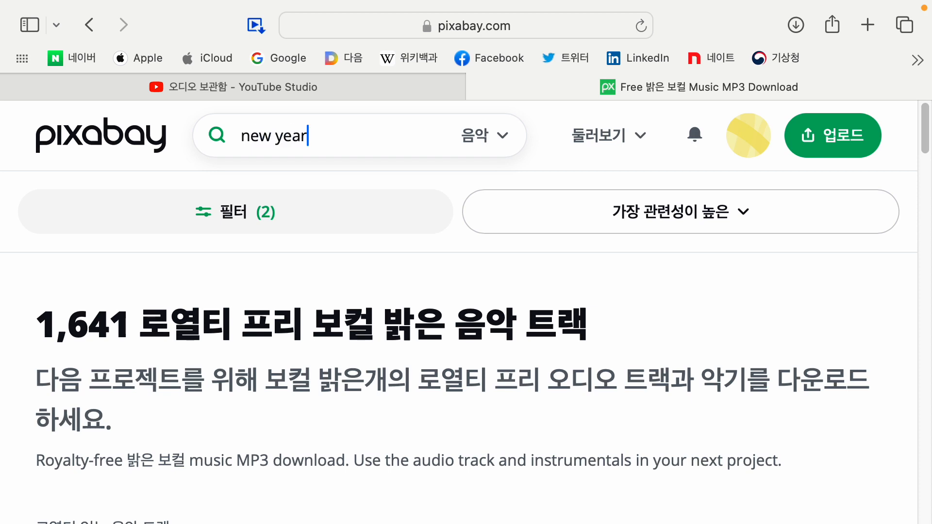
type("ew year")
key("Return")
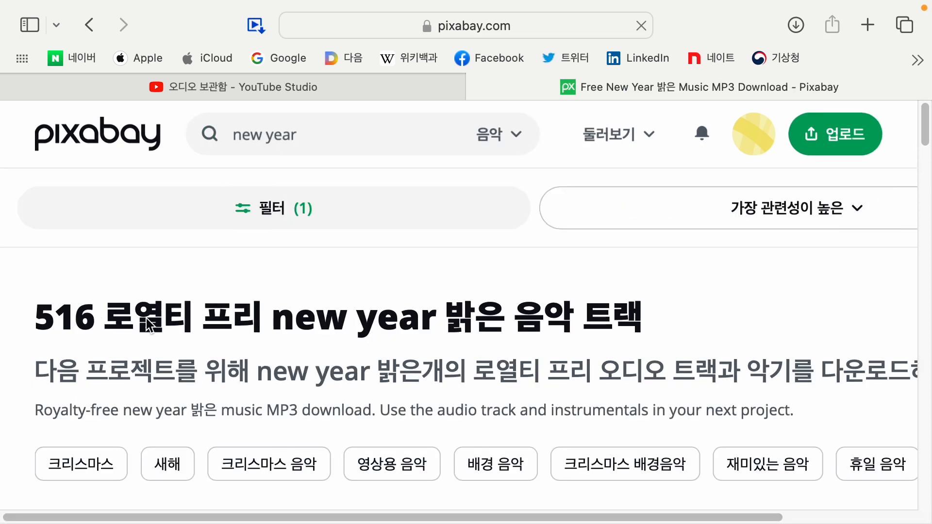
scroll(149, 324, "down", 8)
scroll(233, 394, "down", 3)
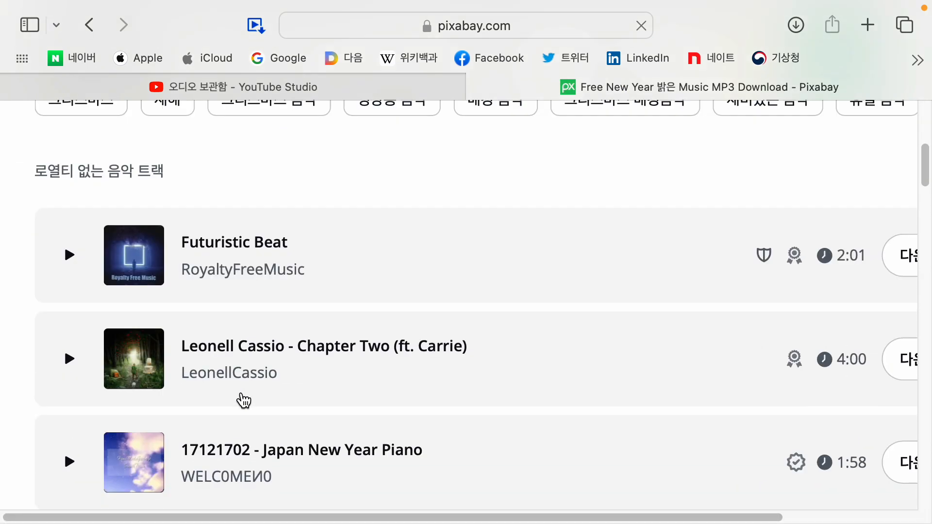
scroll(243, 401, "down", 5)
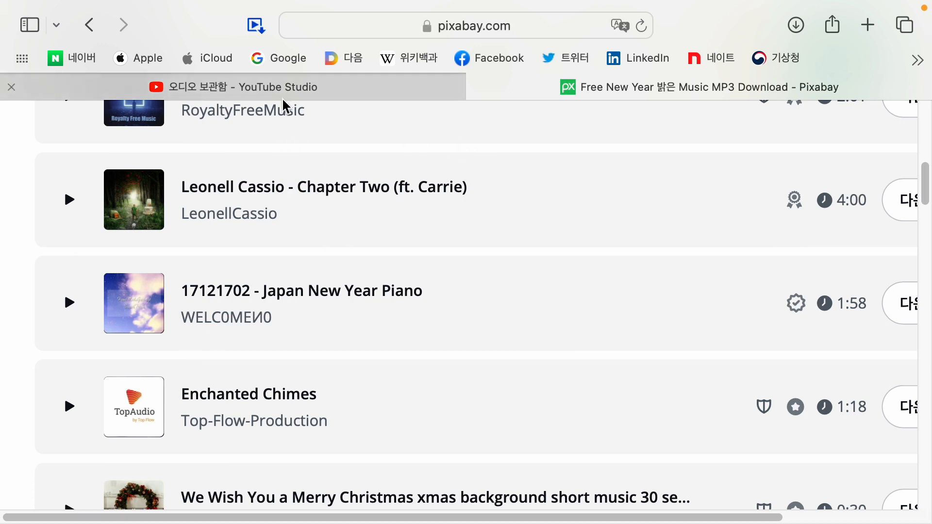
- Switch back to the YouTube audio library and download the starred track "Your Love"
left_click(247, 95)
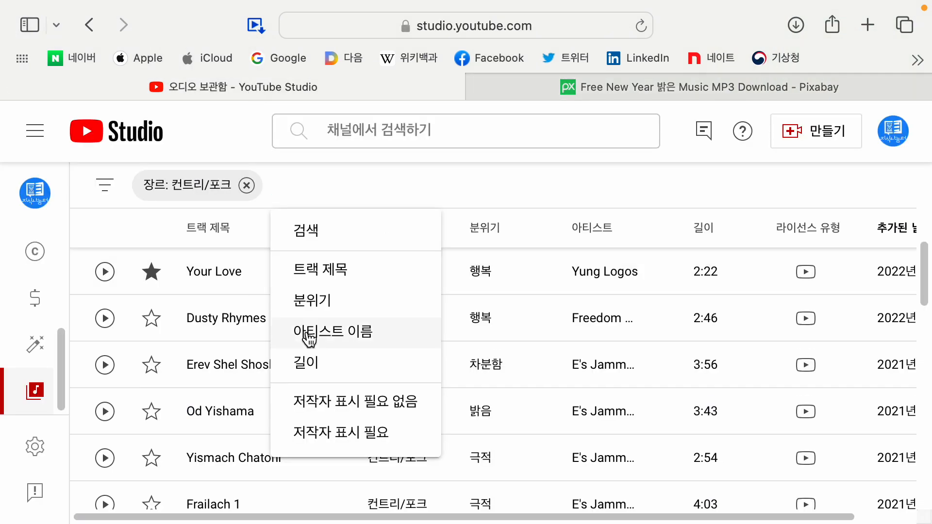
left_click(229, 139)
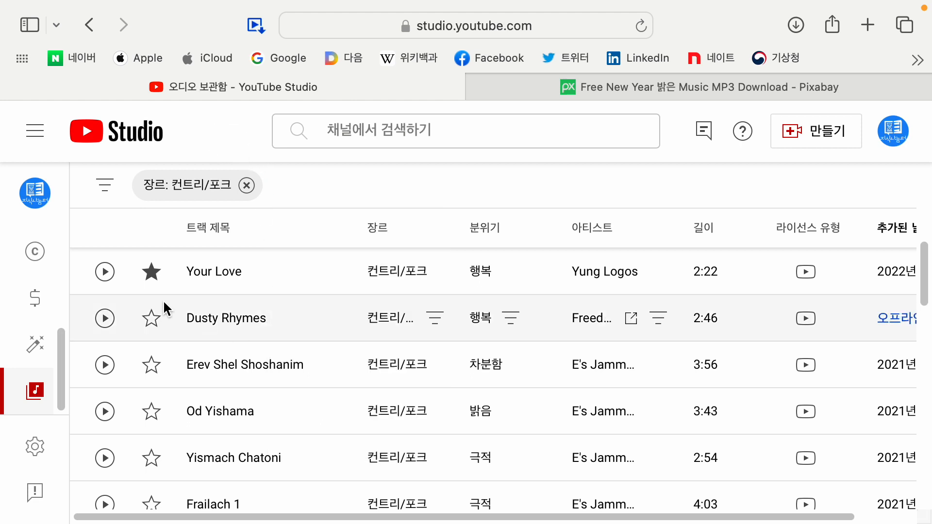
scroll(271, 330, "down", 1)
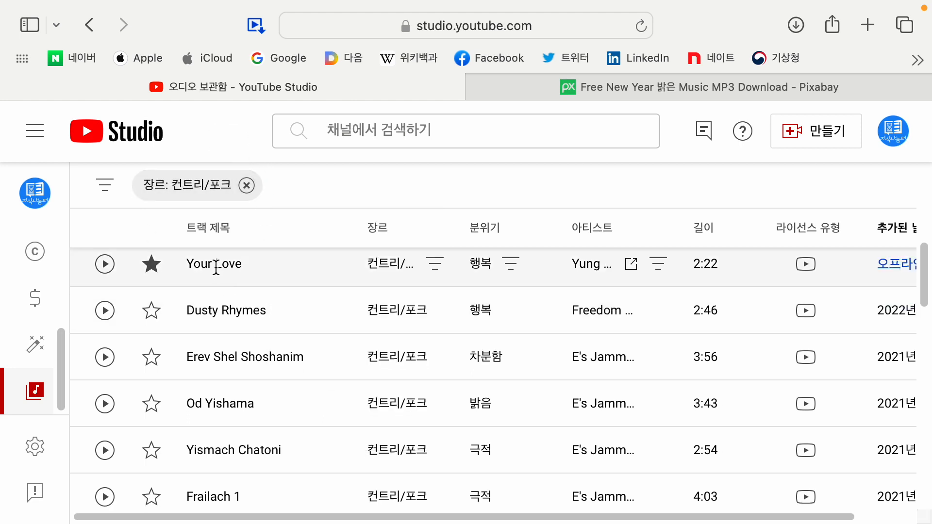
scroll(252, 292, "up", 1)
scroll(554, 510, "right", 3)
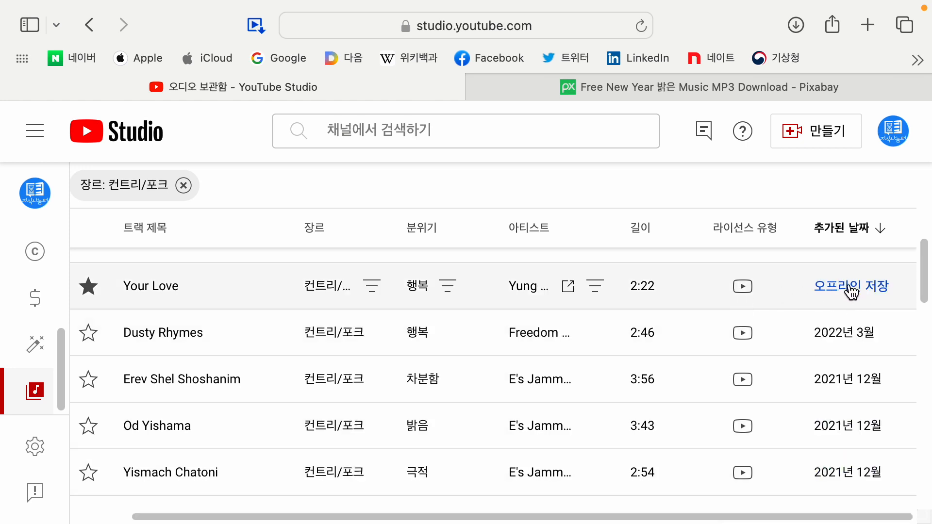
left_click(851, 290)
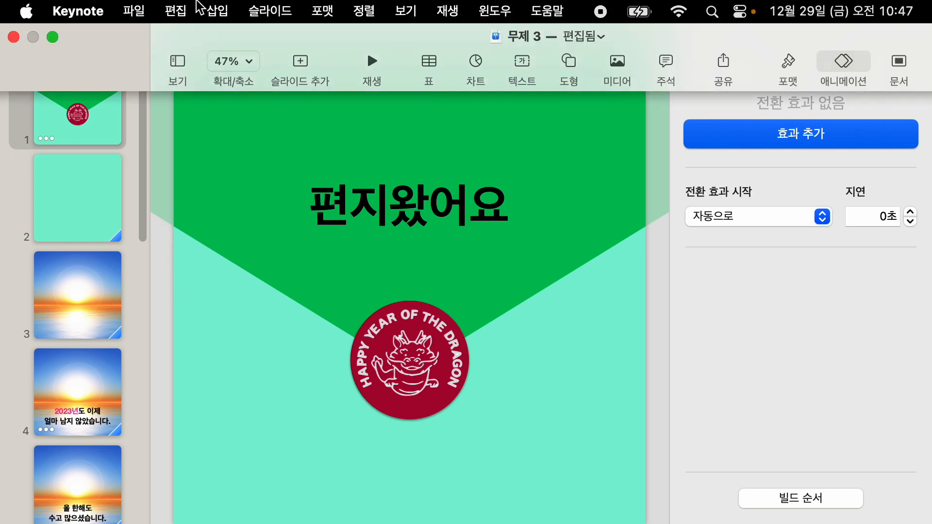
- In Keynote, insert "Your Love - Yung Logos.mp3" on slide 1 and move its audio icon off the dragon seal to the left
left_click(213, 11)
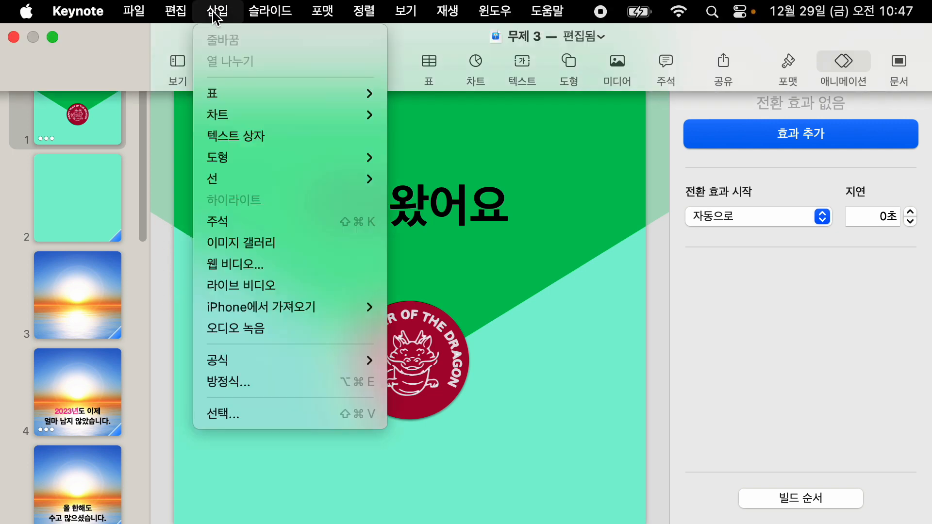
left_click(258, 416)
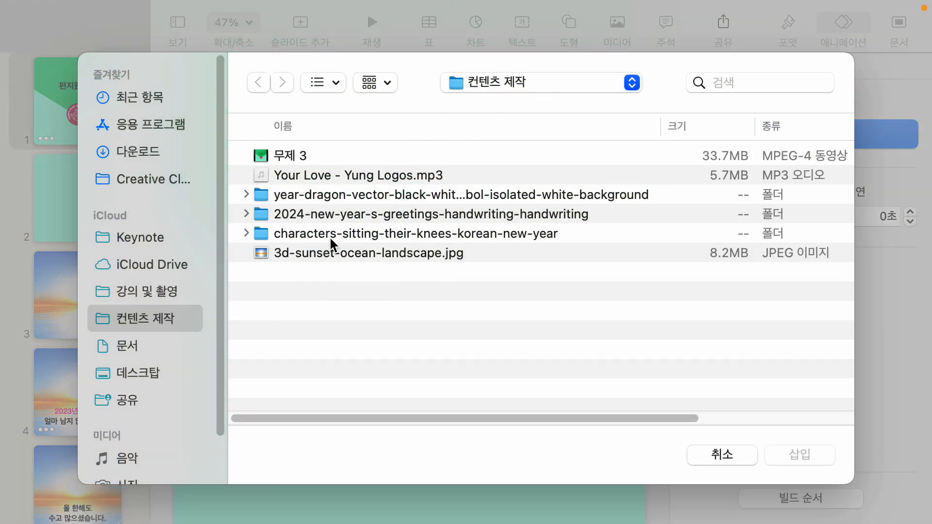
left_click(326, 178)
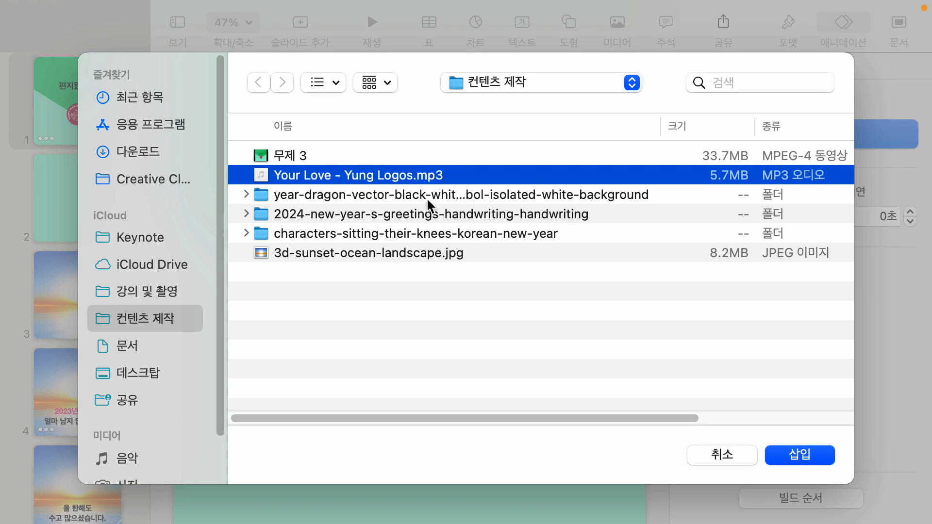
left_click(815, 466)
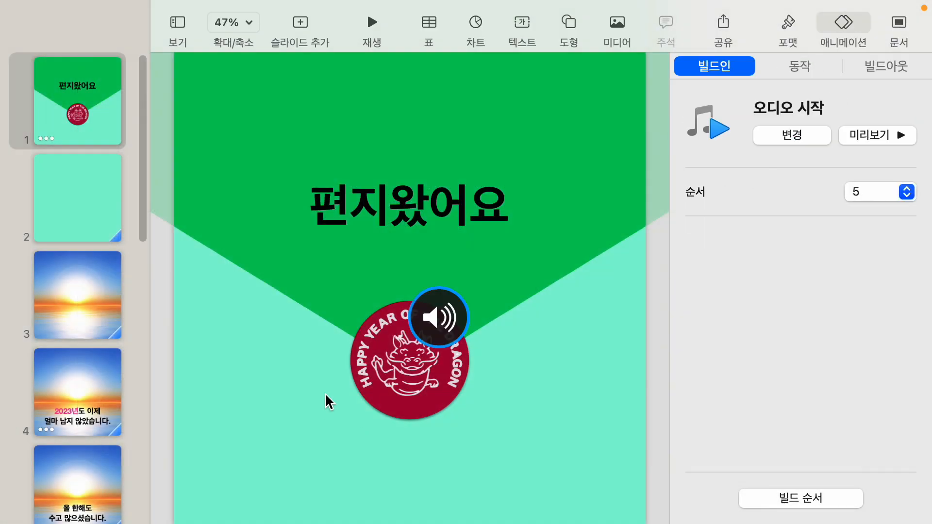
left_click_drag(452, 336, 218, 350)
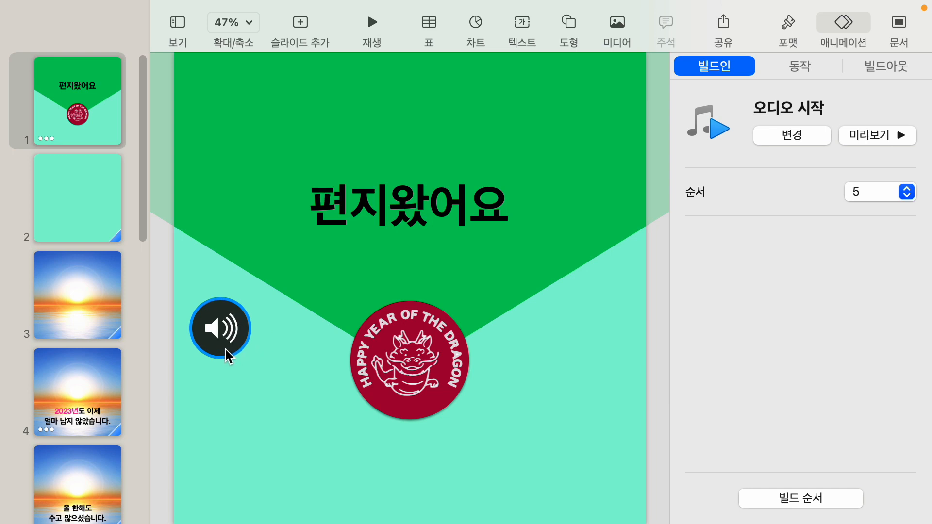
- Show the inserted audio's format settings and examine its file information, playback controls, volume and audio editing options
left_click(791, 19)
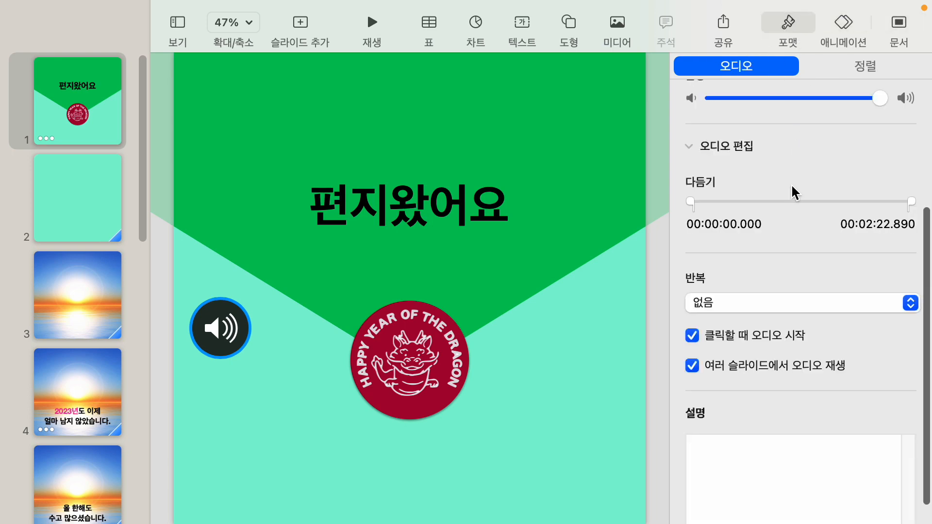
scroll(791, 185, "up", 3)
scroll(794, 193, "up", 2)
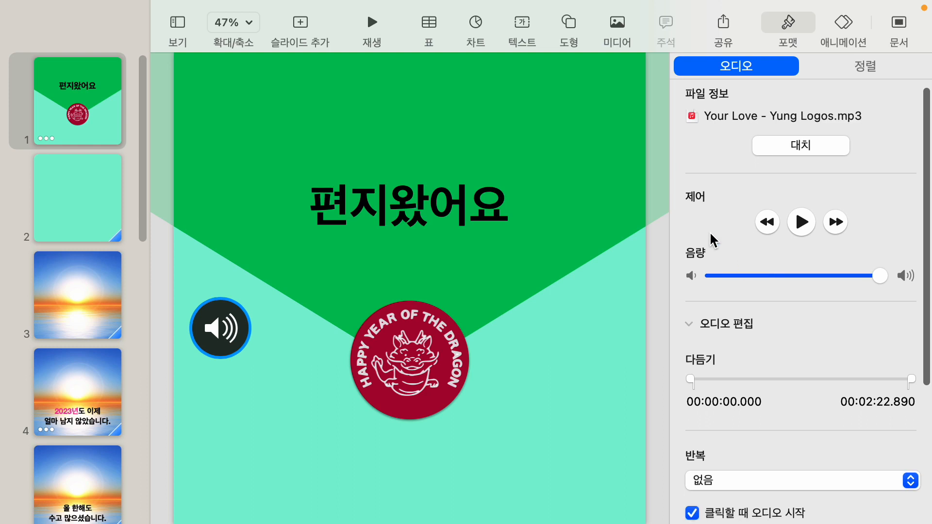
scroll(802, 275, "down", 2)
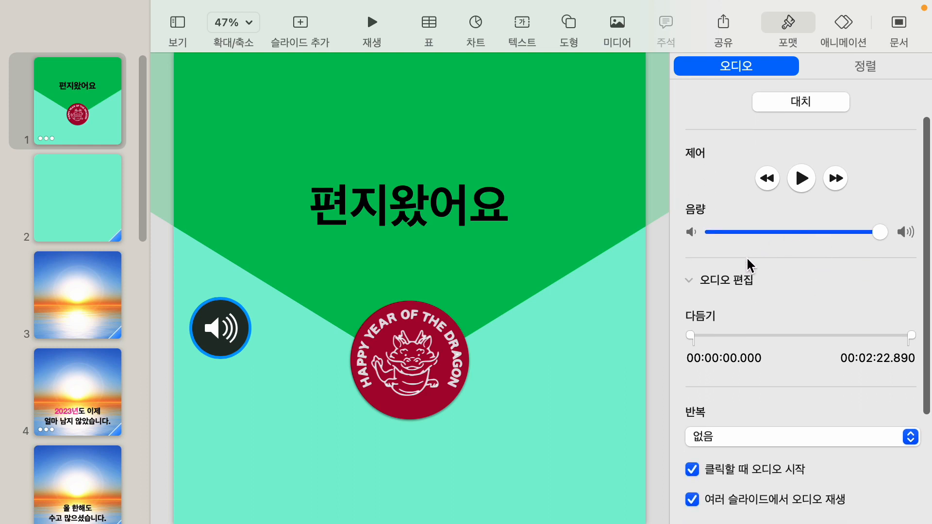
scroll(748, 262, "down", 1)
left_click(690, 276)
left_click(704, 279)
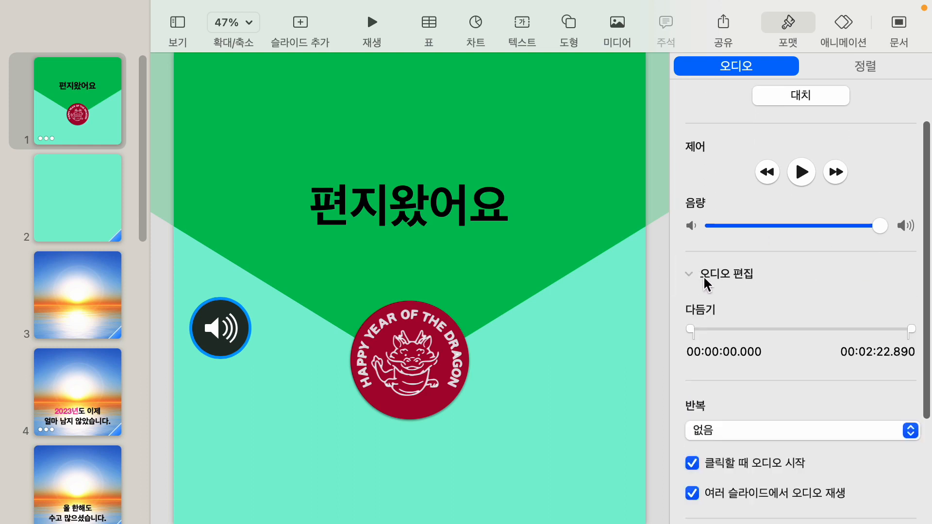
scroll(753, 285, "down", 1)
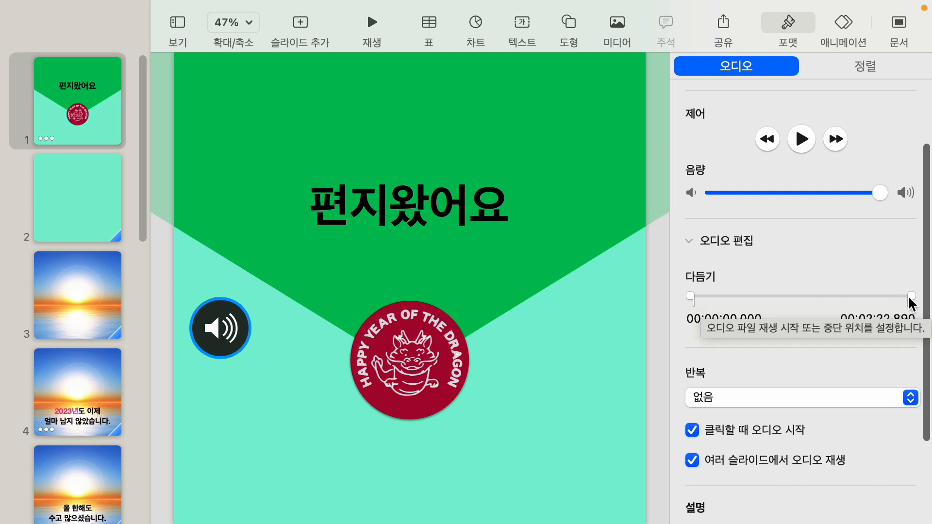
- Trim the audio so that it ends at 00:00:40.000
left_click_drag(910, 297, 767, 300)
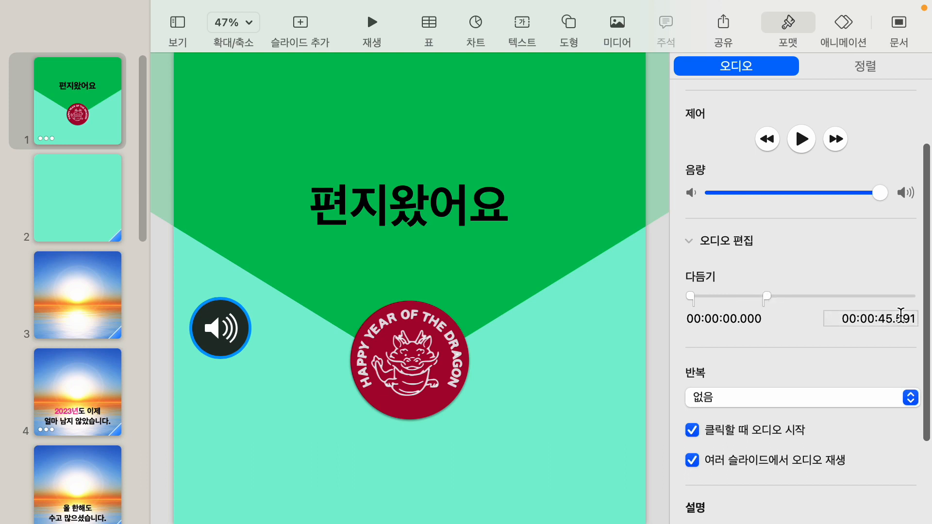
left_click(888, 321)
left_click_drag(879, 320, 892, 320)
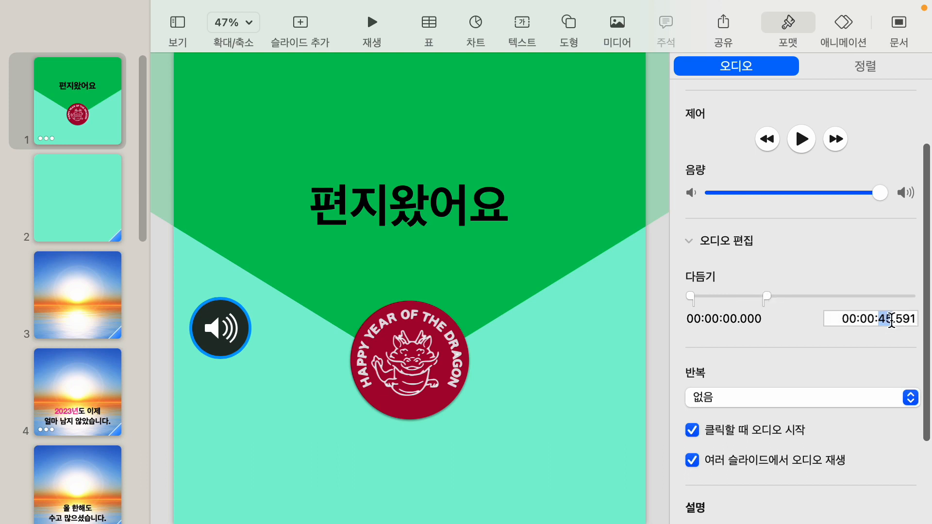
type("40")
key("Delete")
key("Delete")
key("Delete")
key("Delete")
key("Return")
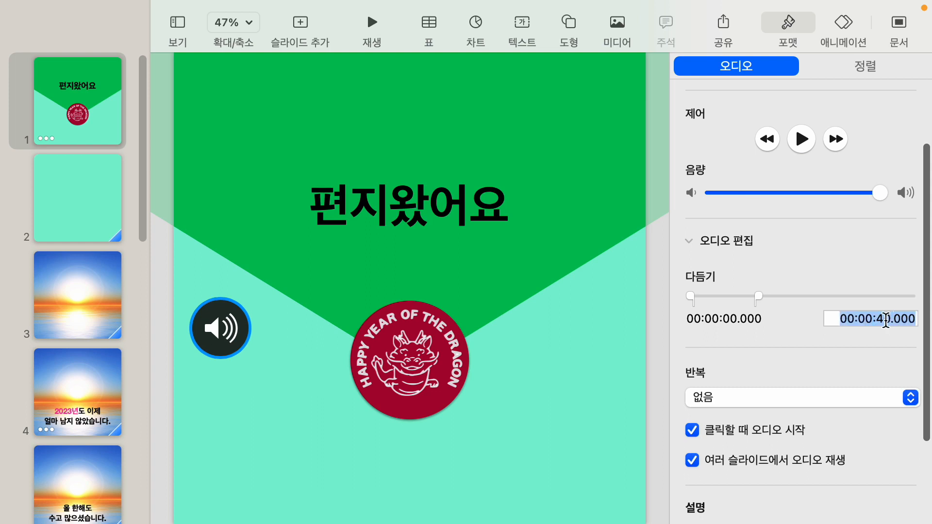
left_click(883, 330)
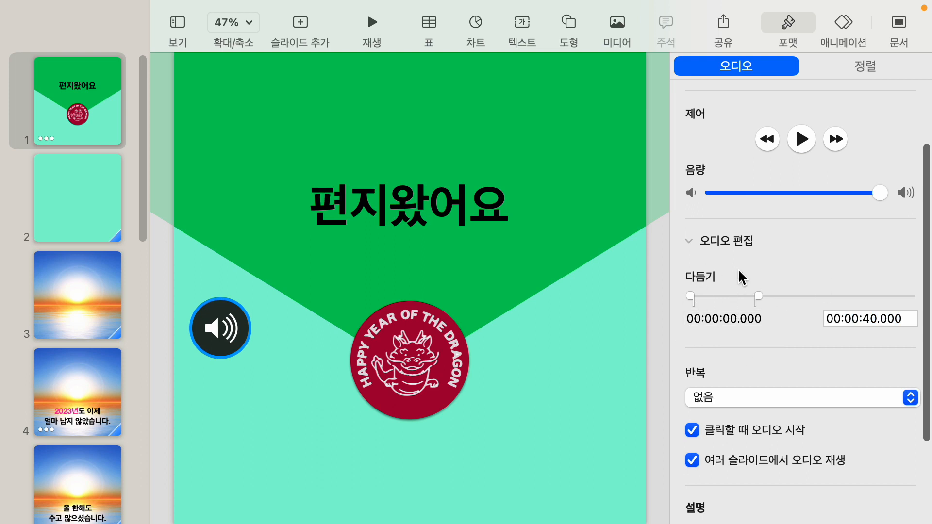
- Check the audio's repeat (반복) options, keeping 없음, and look through the slide thumbnails
scroll(737, 365, "down", 1)
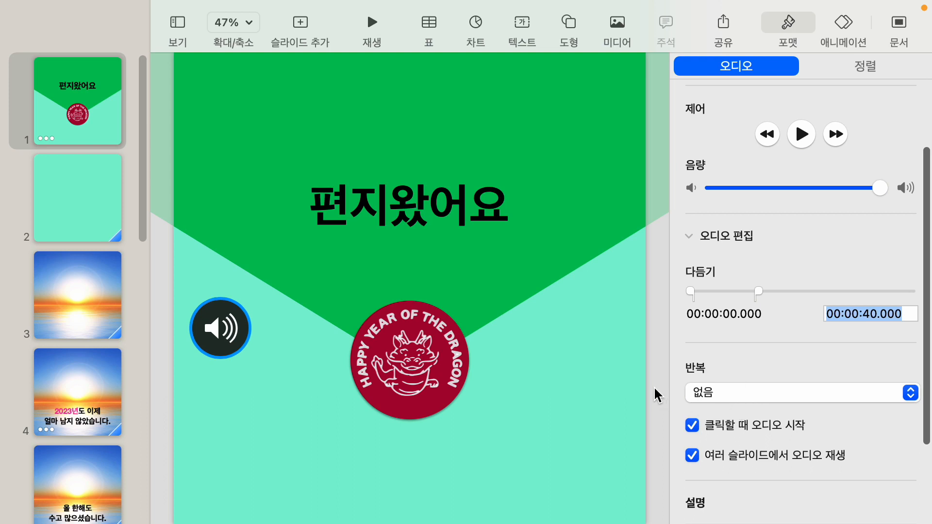
left_click(759, 403)
left_click(748, 362)
key("Return")
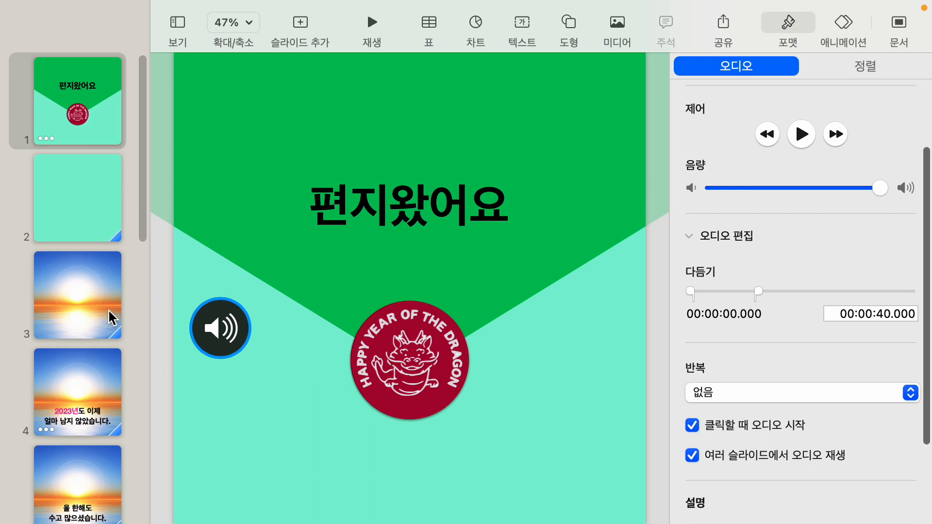
scroll(88, 309, "down", 10)
scroll(90, 311, "up", 10)
- Move the Your Love - Yung Logos audio start build to first place in slide 1's build order
left_click(851, 30)
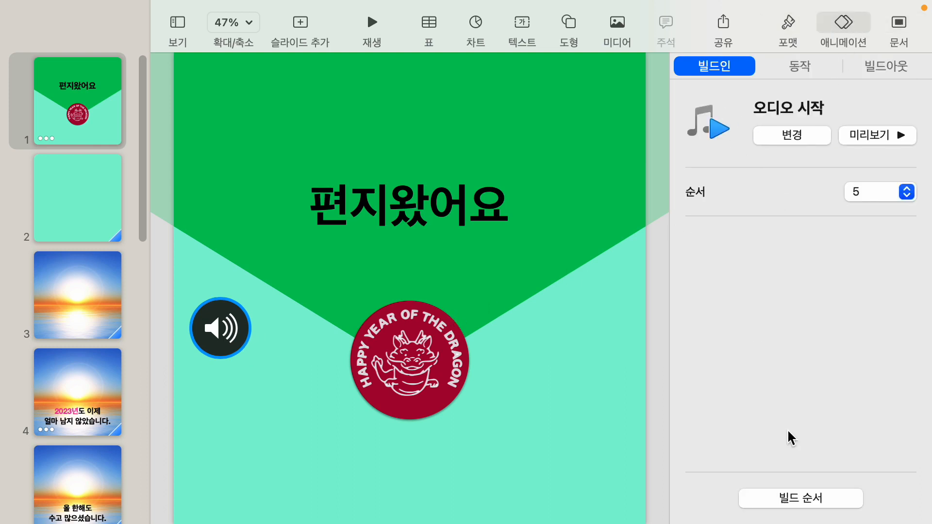
left_click(812, 498)
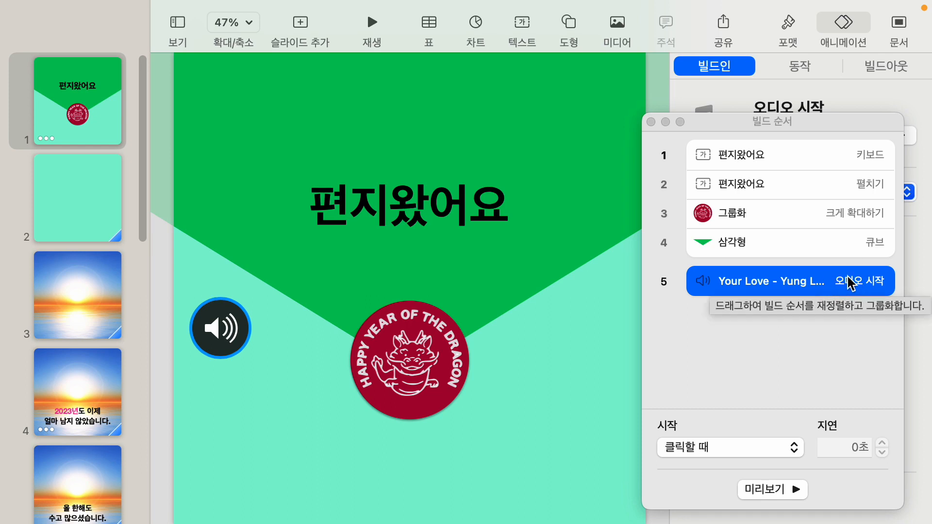
left_click(670, 449)
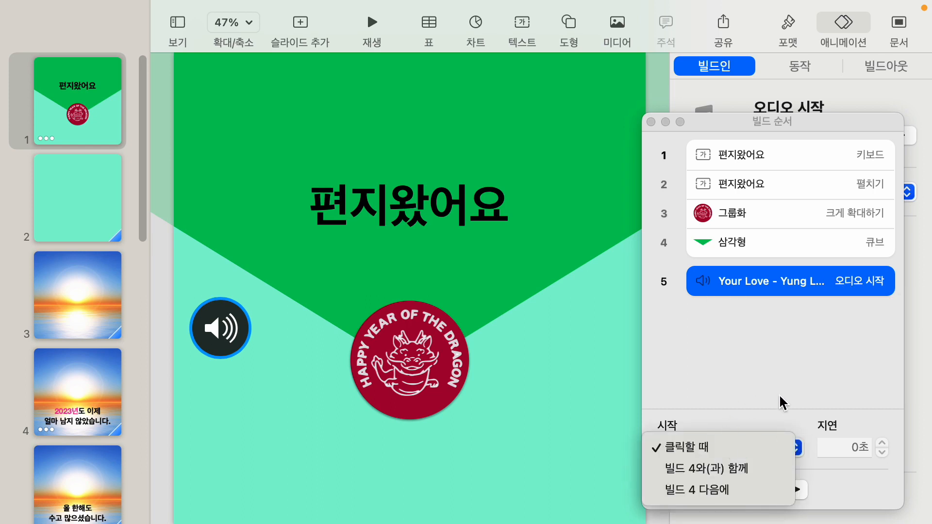
left_click(765, 354)
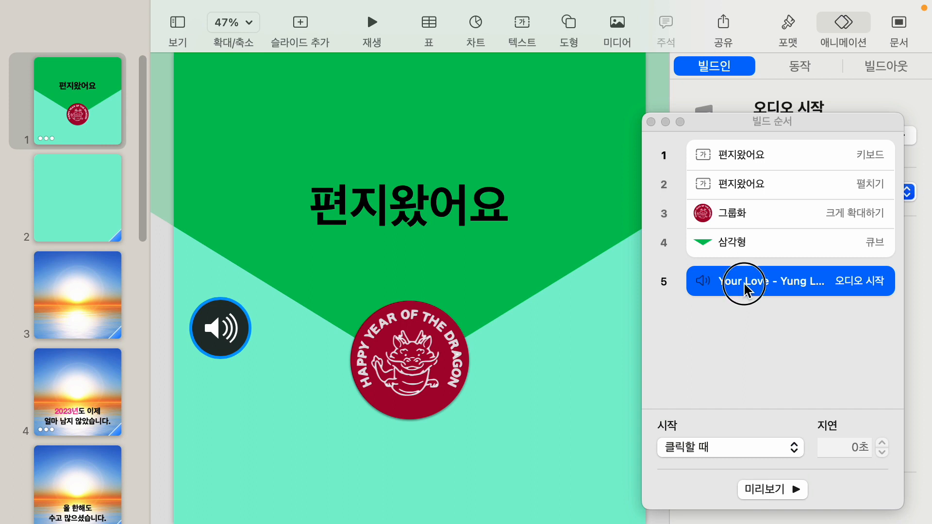
left_click_drag(744, 287, 735, 148)
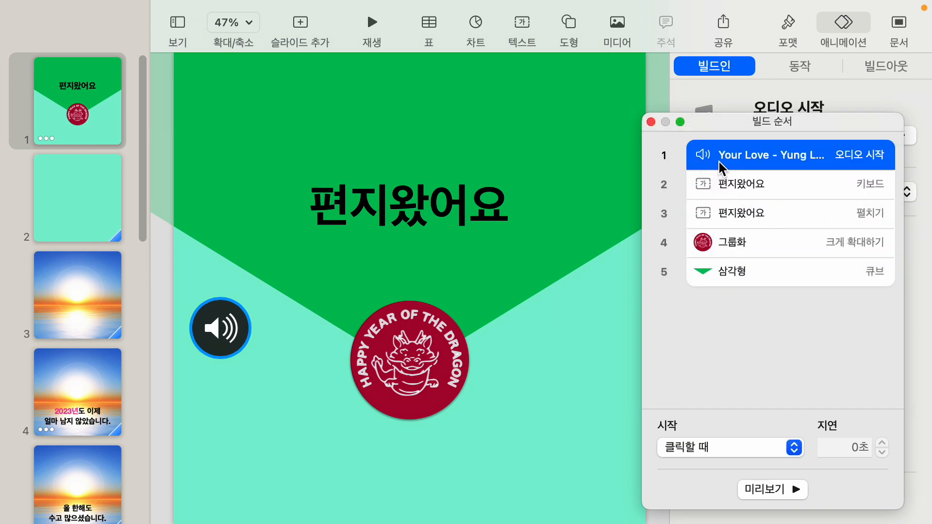
- Set the audio build to start 전환 효과 다음에 and the 편지왔어요 키보드 build to start 빌드 1와(과) 함께
left_click(695, 446)
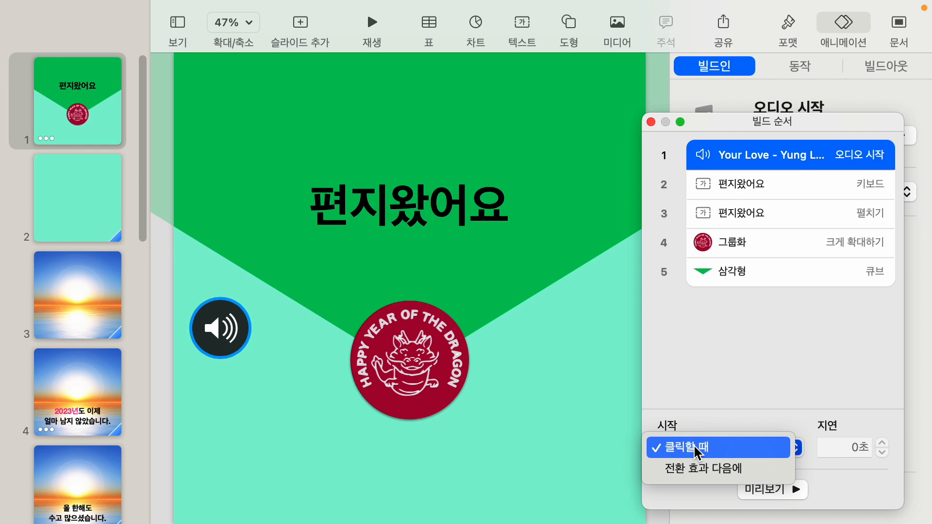
left_click(717, 467)
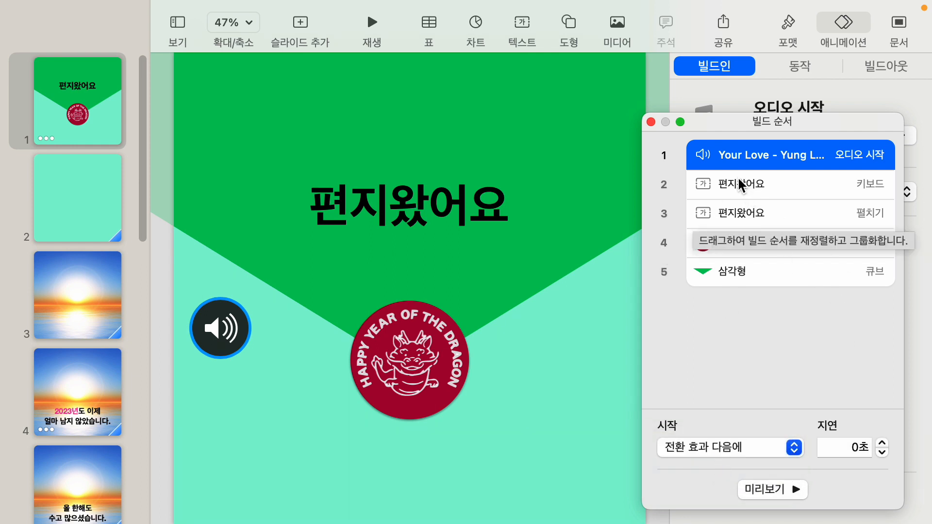
left_click(705, 192)
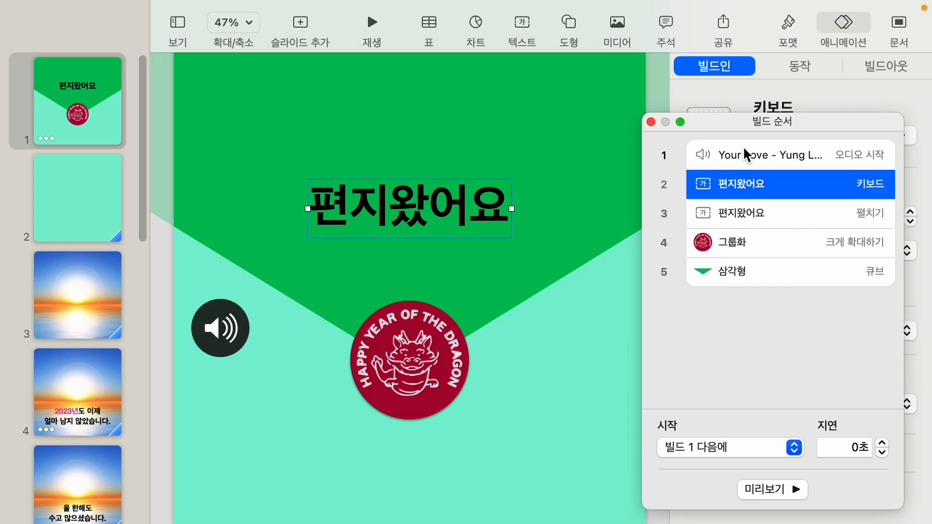
left_click(719, 447)
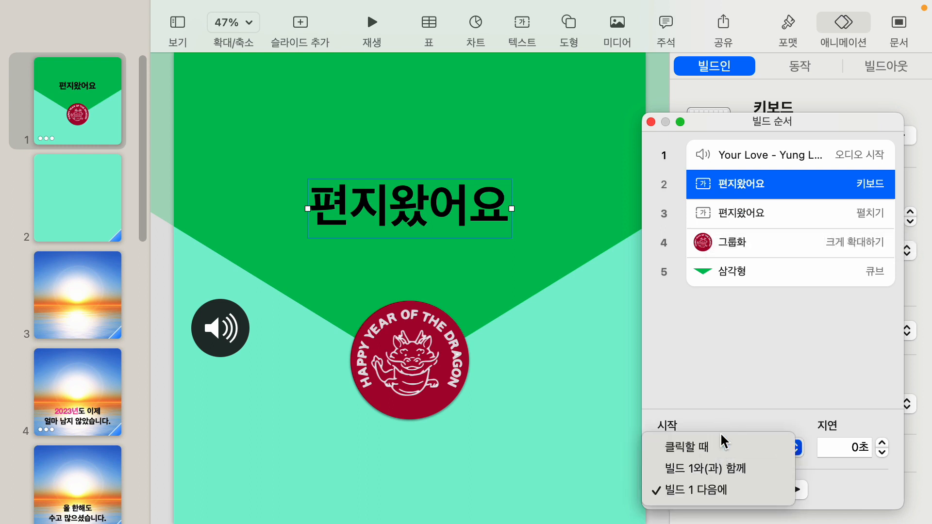
left_click(727, 470)
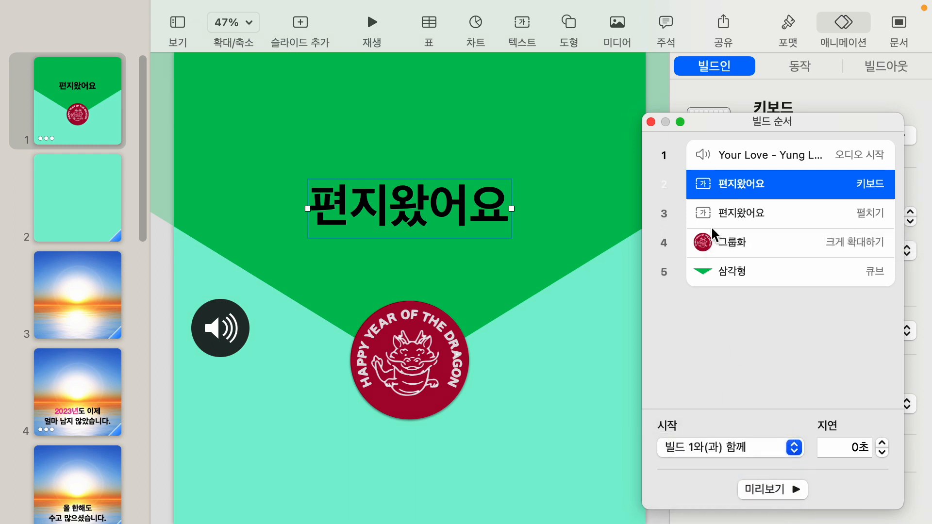
- Check the start settings of the remaining 펼치기, 크게 확대하기 and 큐브 builds, and close the build order window
left_click(733, 214)
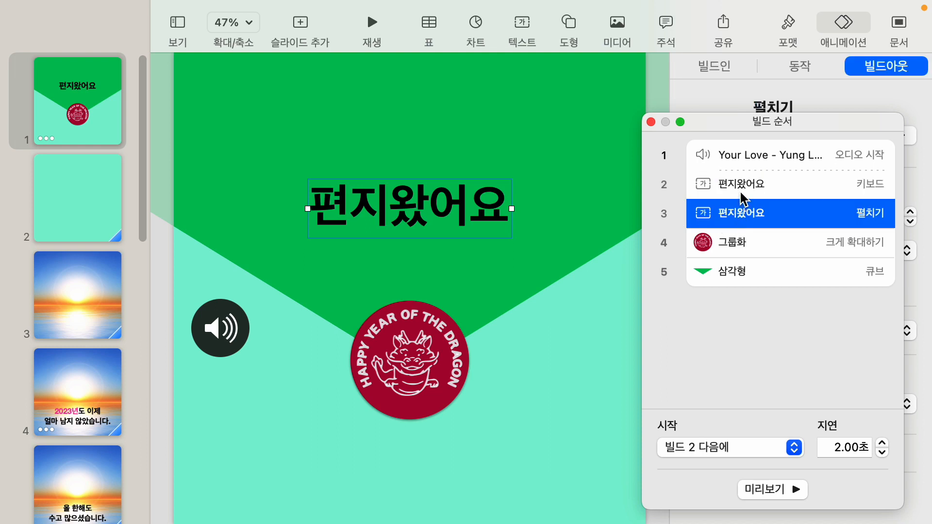
left_click(742, 198)
left_click(742, 204)
left_click(742, 243)
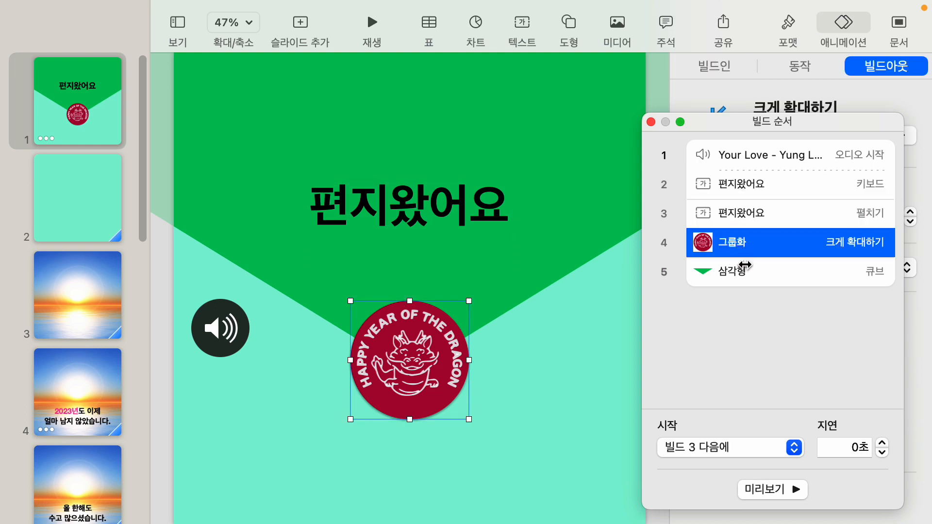
left_click(749, 273)
left_click(756, 349)
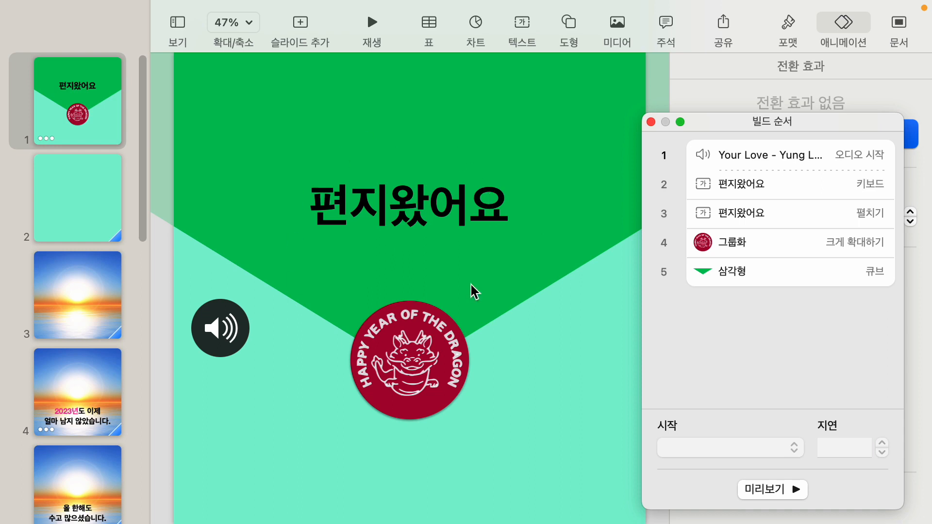
left_click(651, 121)
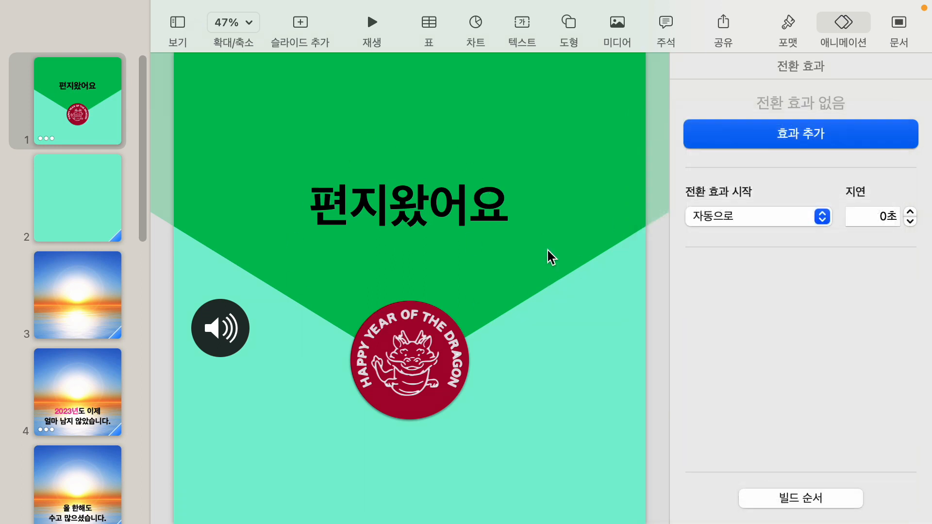
- Copy the audio object from slide 1 and paste it onto slides 2 through 6
left_click(212, 353)
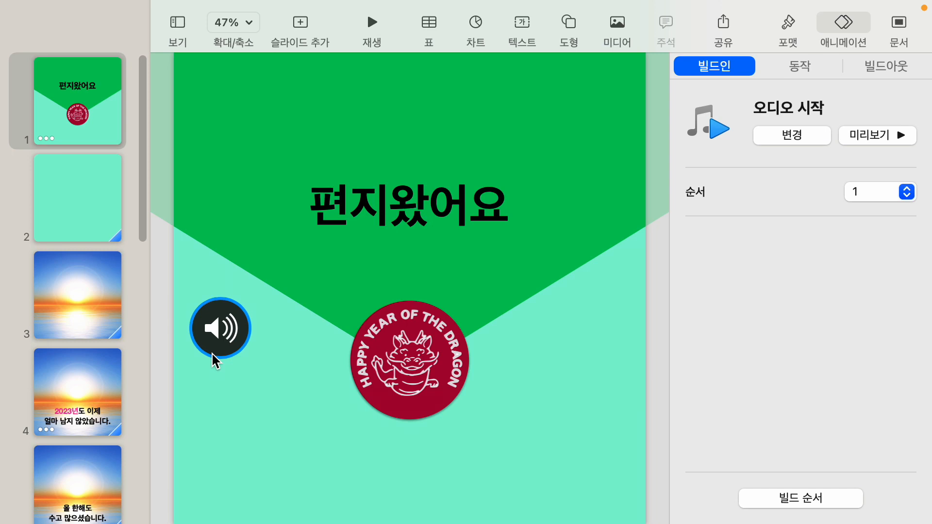
left_click(41, 209)
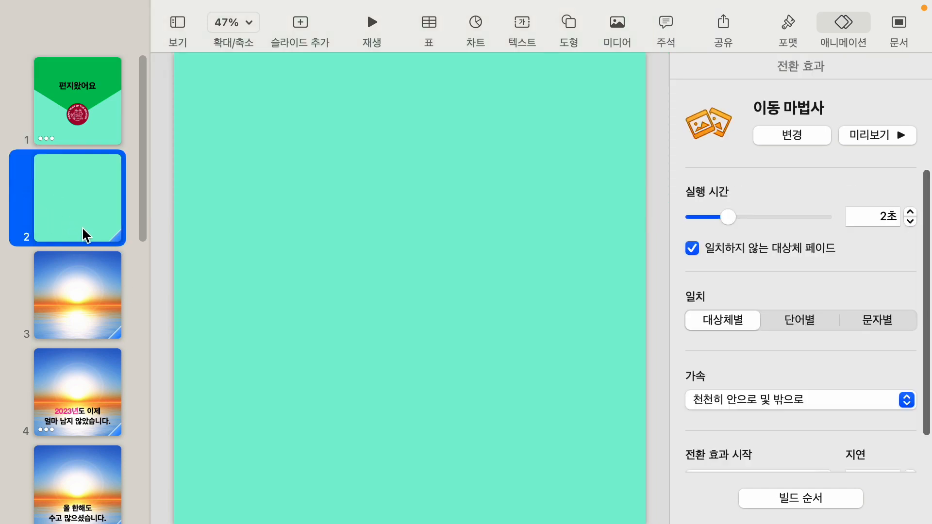
left_click(55, 310)
left_click(66, 383)
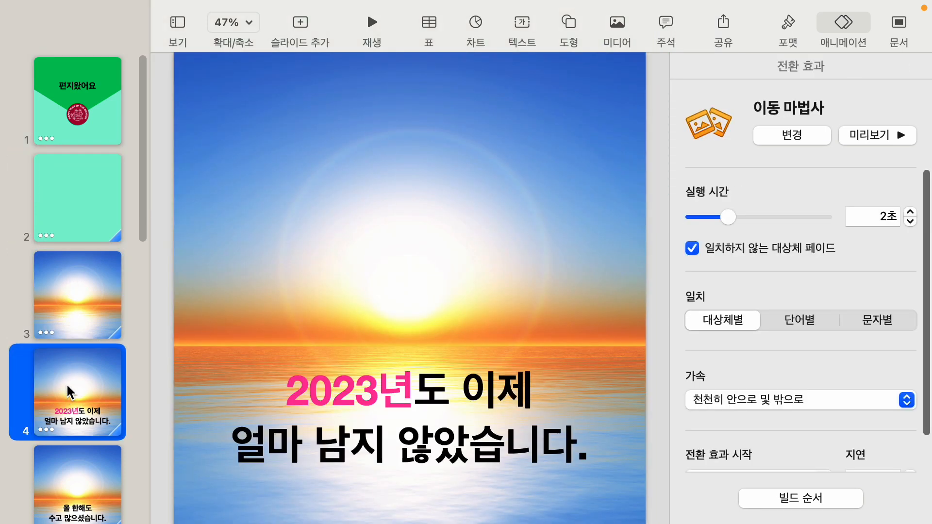
scroll(64, 313, "down", 5)
left_click(70, 309)
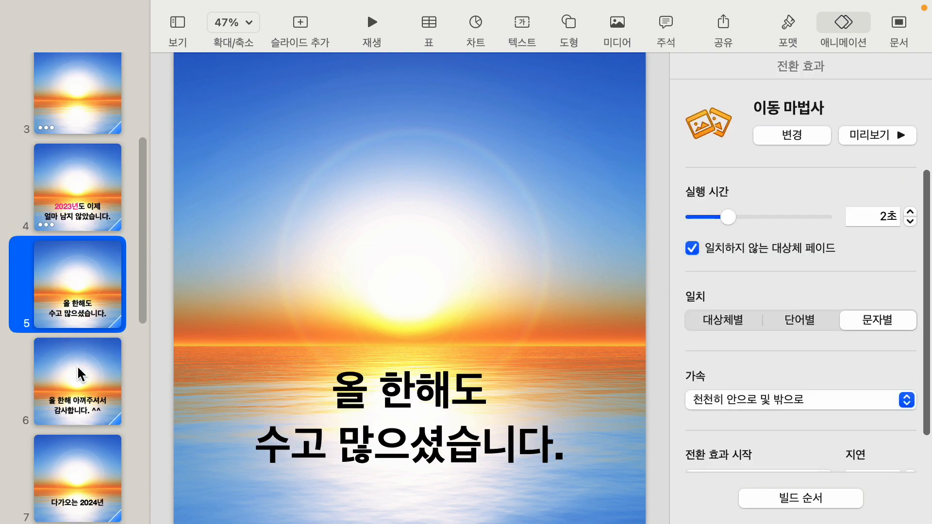
left_click(75, 365)
scroll(69, 289, "down", 10)
- Paste the copied audio object onto slides 7, 8 and 9
left_click(67, 253)
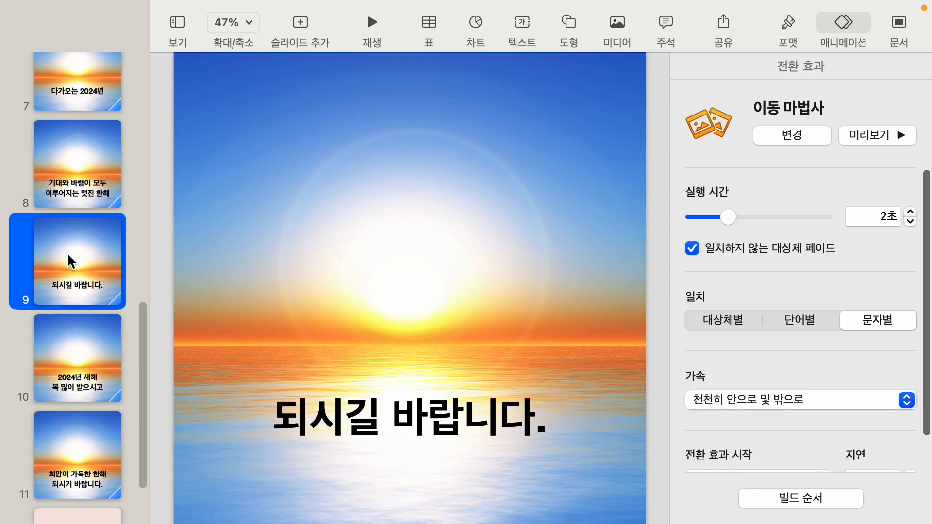
left_click(76, 180)
scroll(75, 218, "up", 5)
left_click(76, 257)
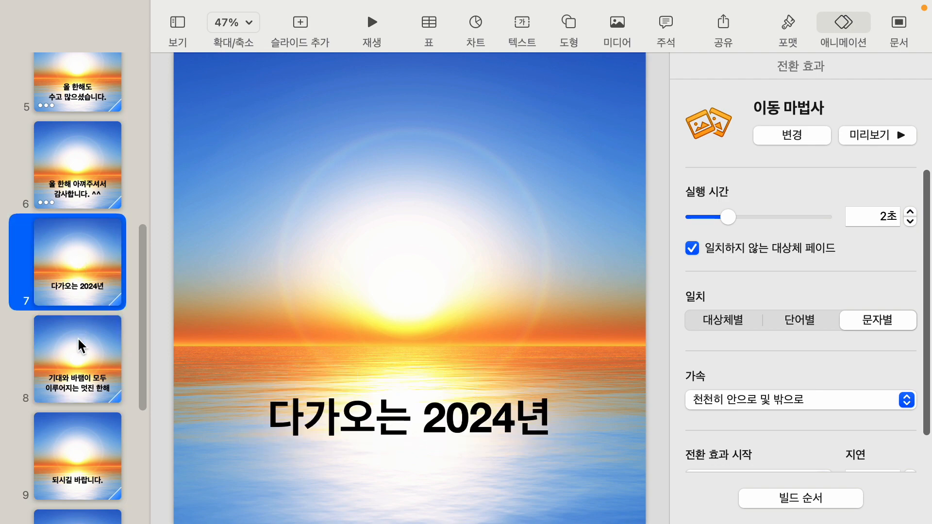
left_click(69, 169)
left_click(76, 263)
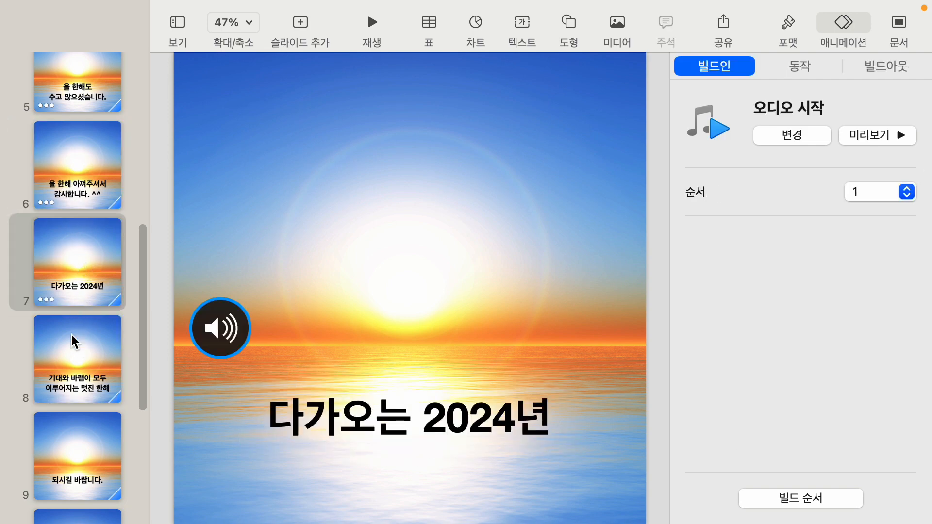
left_click(71, 334)
scroll(71, 331, "down", 1)
left_click(71, 410)
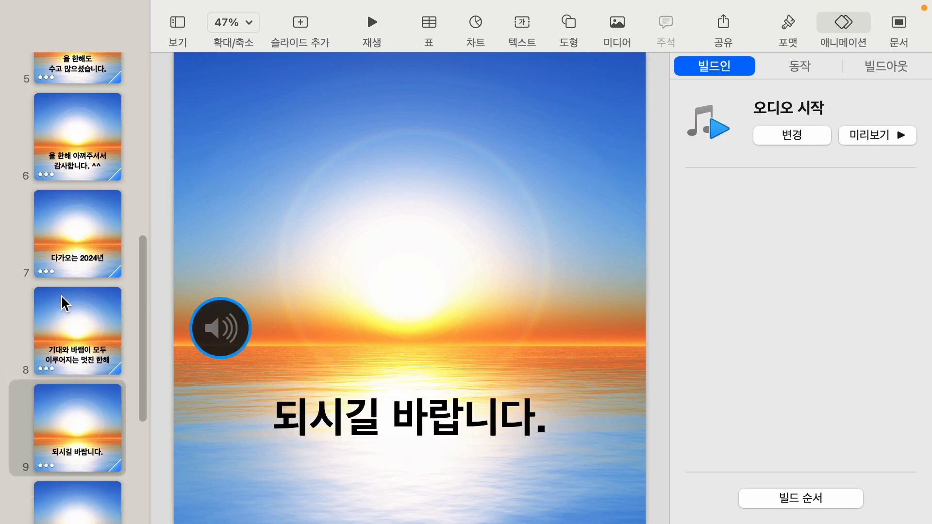
- Paste the copied audio object onto slides 10, 11 and 12
scroll(61, 295, "down", 5)
left_click(71, 256)
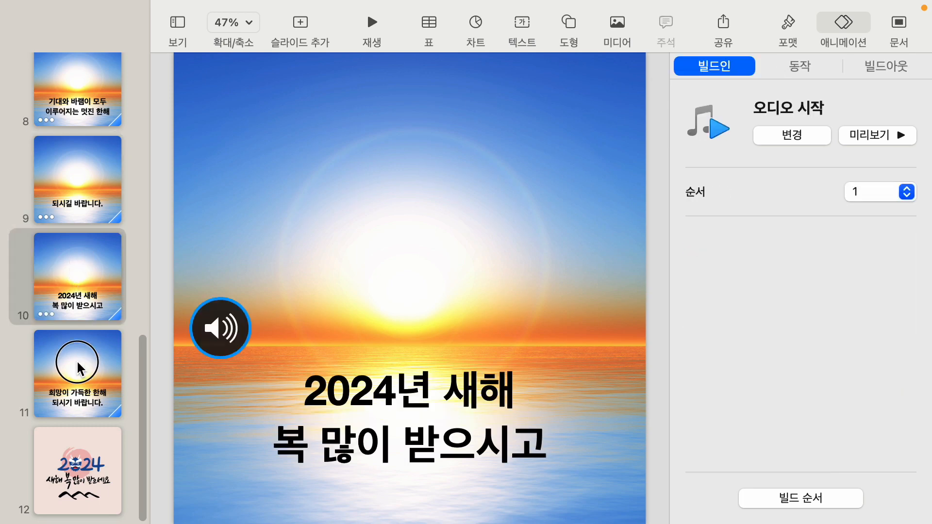
left_click(81, 377)
key("super+v")
key("Down")
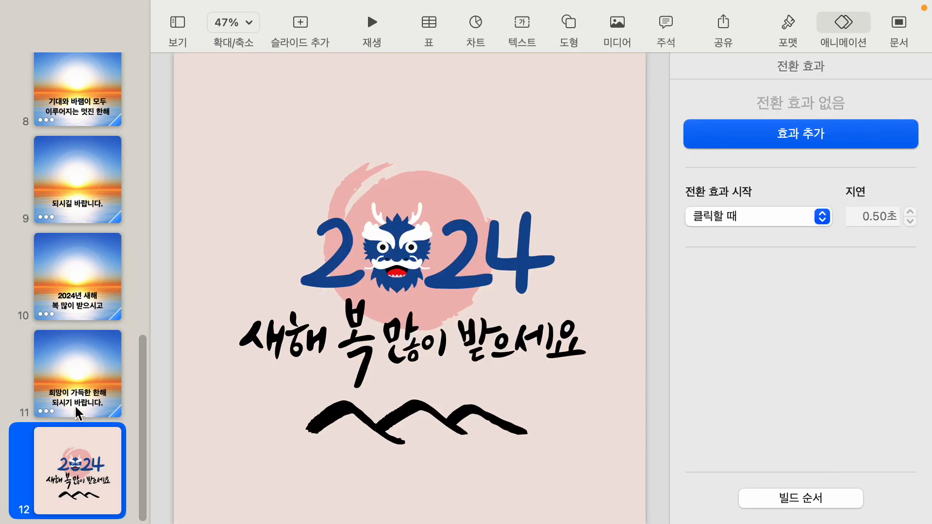
key("super+v")
left_click(73, 374)
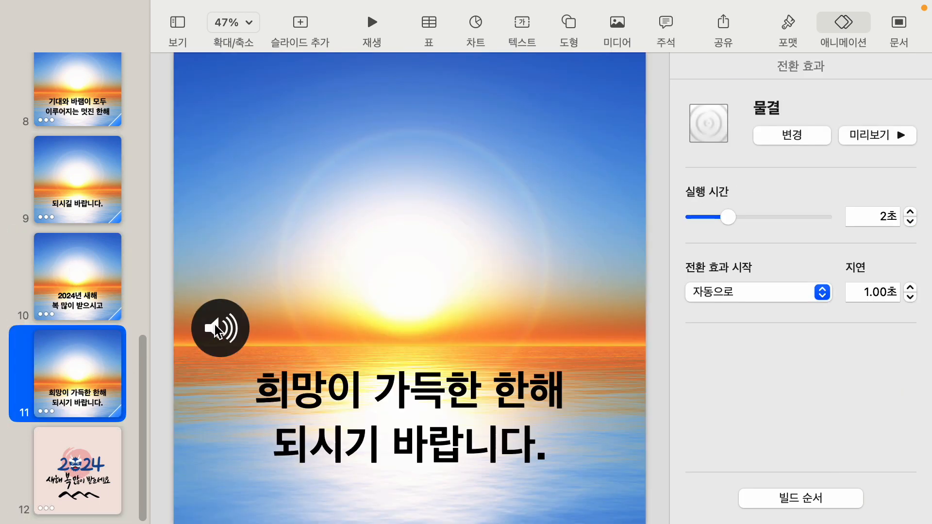
- Review the slides for the pasted audio and examine slide 4's transition start and delay settings
scroll(85, 340, "up", 10)
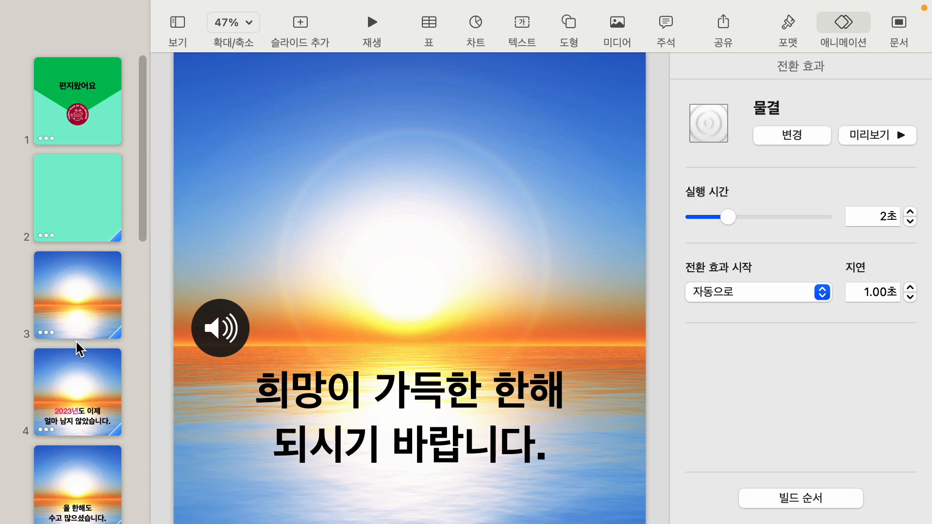
left_click(80, 143)
left_click(85, 221)
left_click(92, 329)
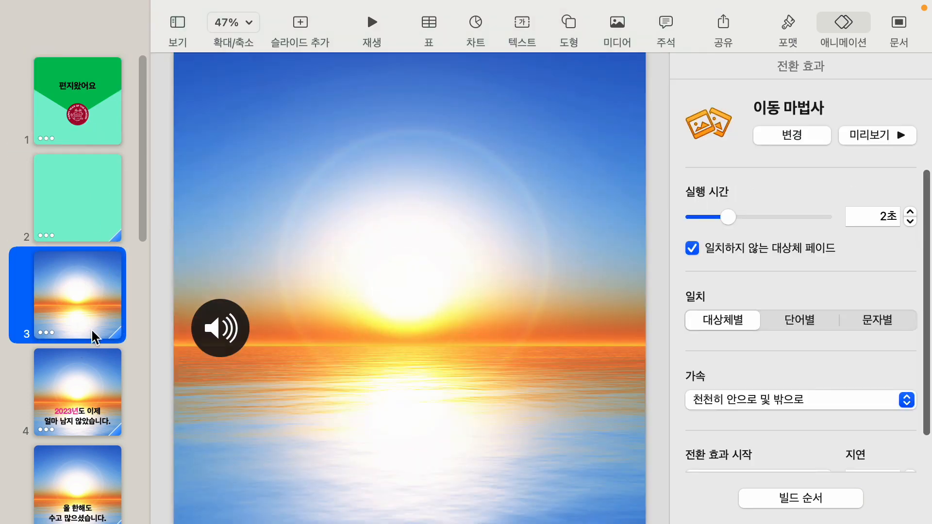
left_click(90, 388)
scroll(89, 393, "down", 10)
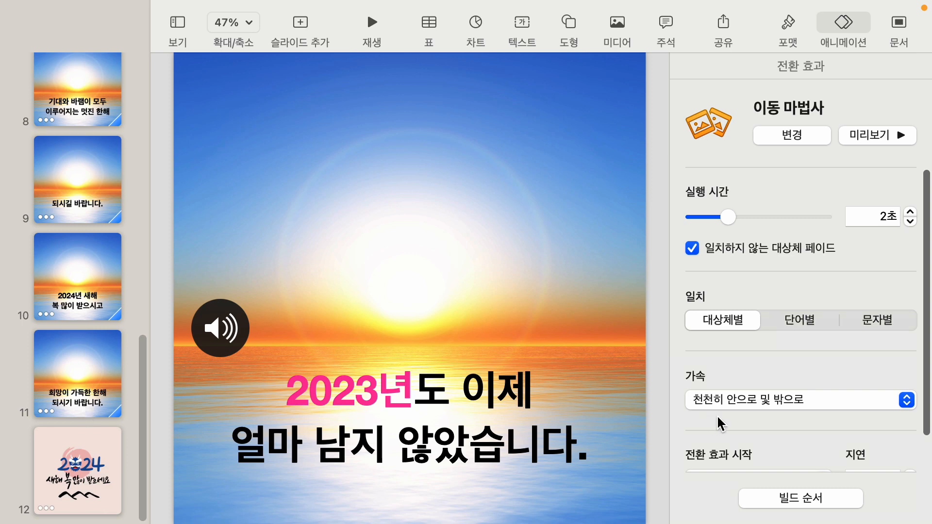
scroll(801, 421, "down", 2)
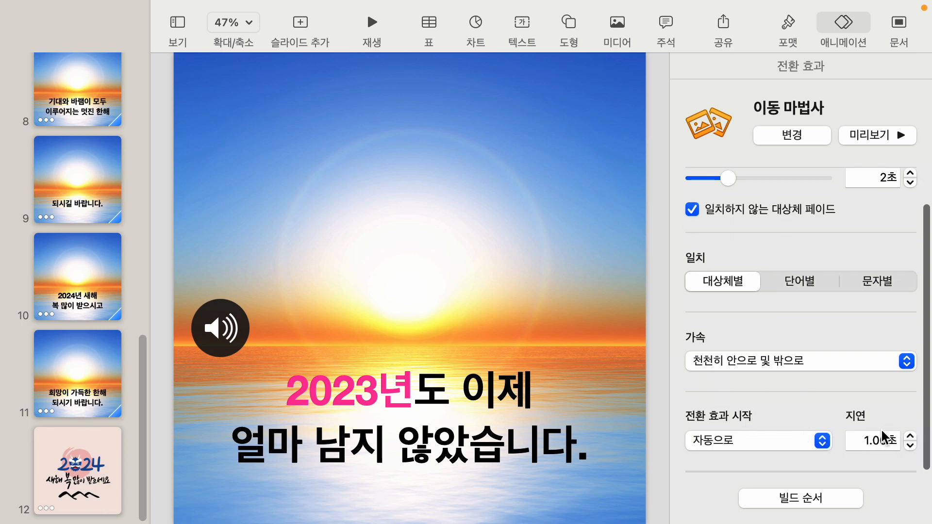
scroll(764, 420, "up", 2)
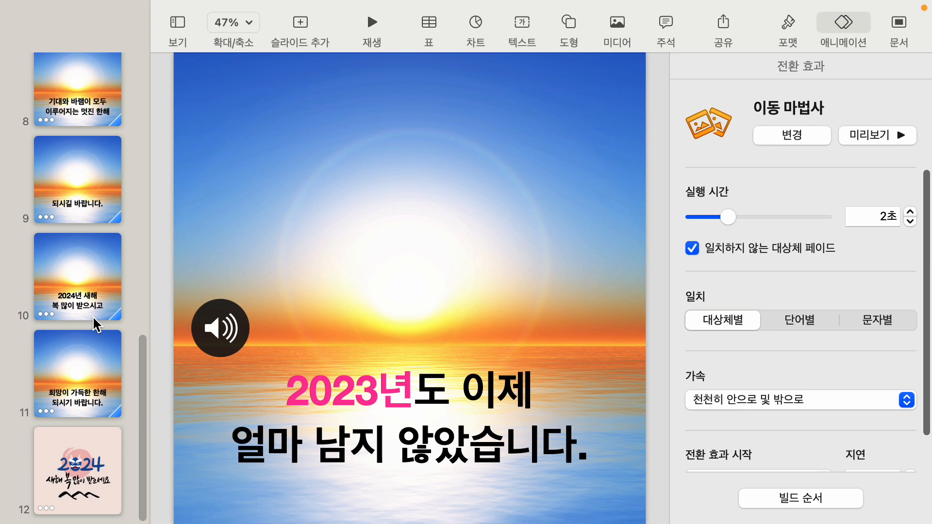
scroll(826, 395, "down", 2)
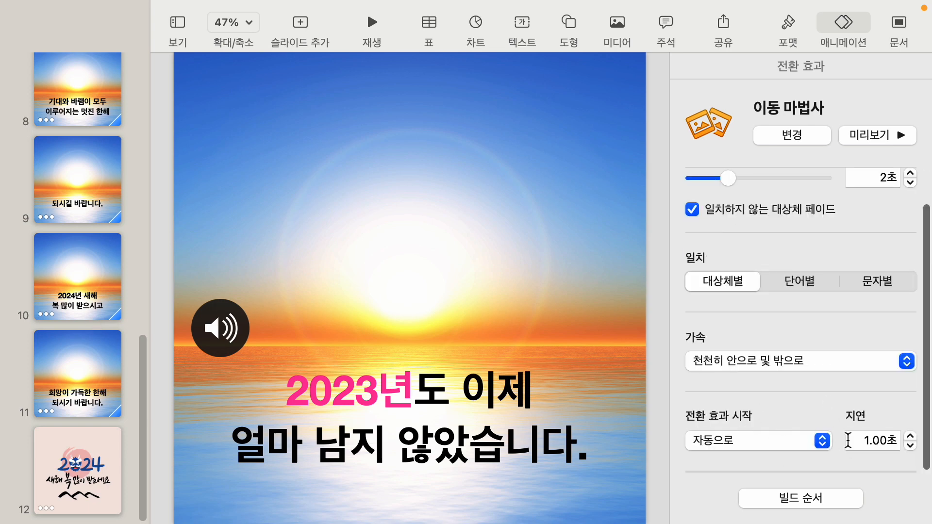
left_click(73, 439)
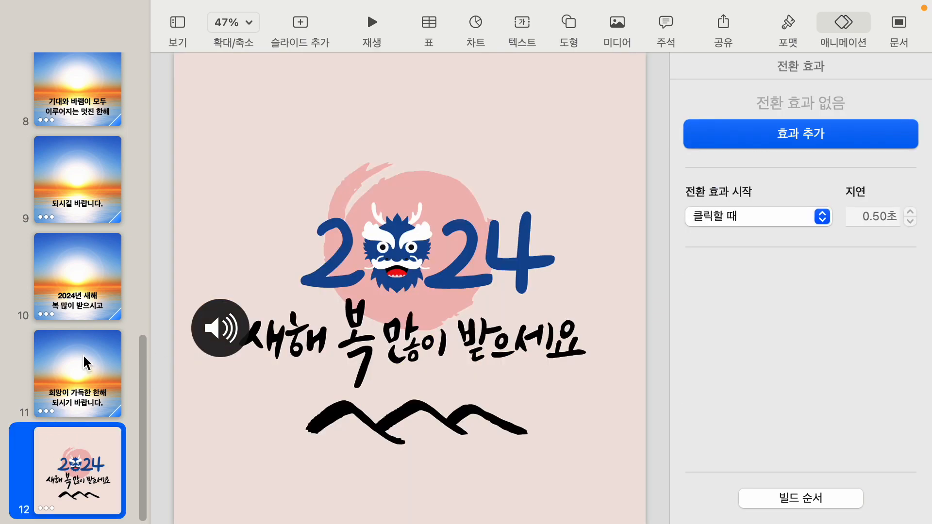
left_click(83, 354)
- Set up a movie export of all slides with a 2-second wait before the next slide and 1080p resolution
scroll(83, 338, "up", 10)
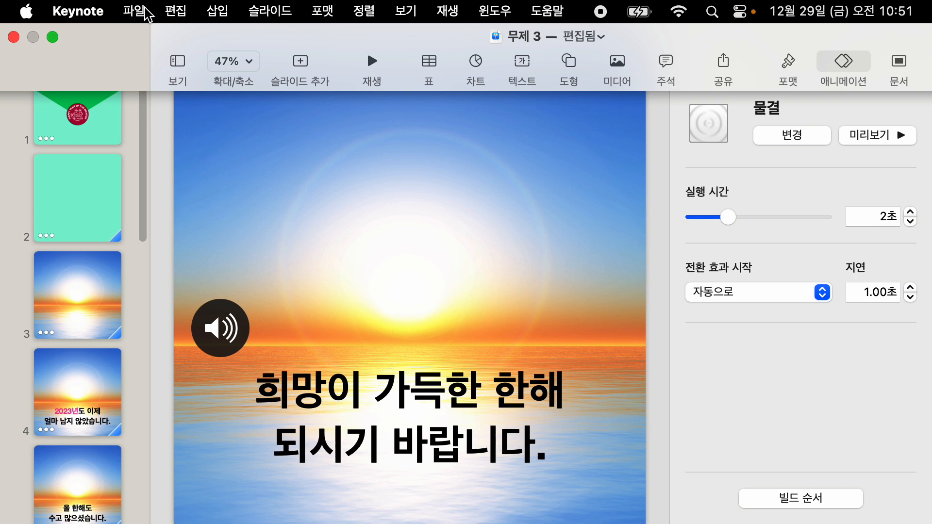
left_click(136, 13)
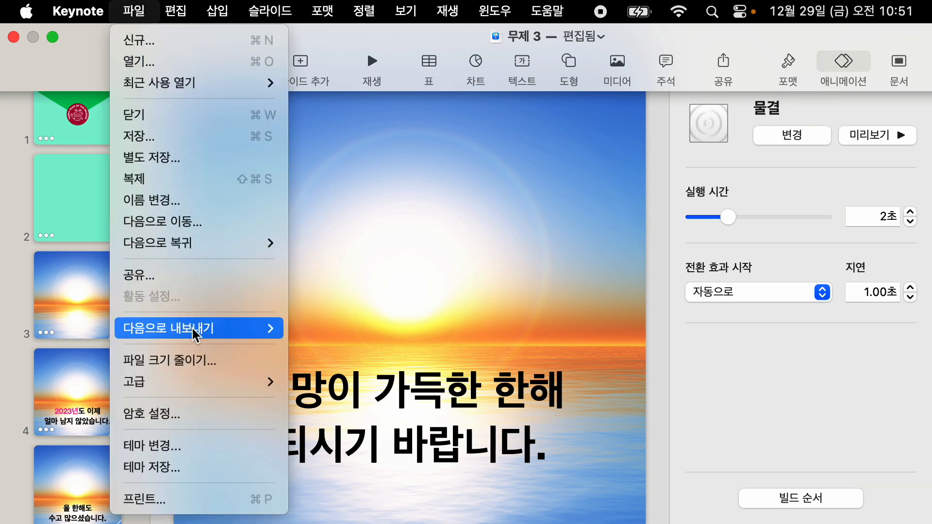
mouse_move(197, 337)
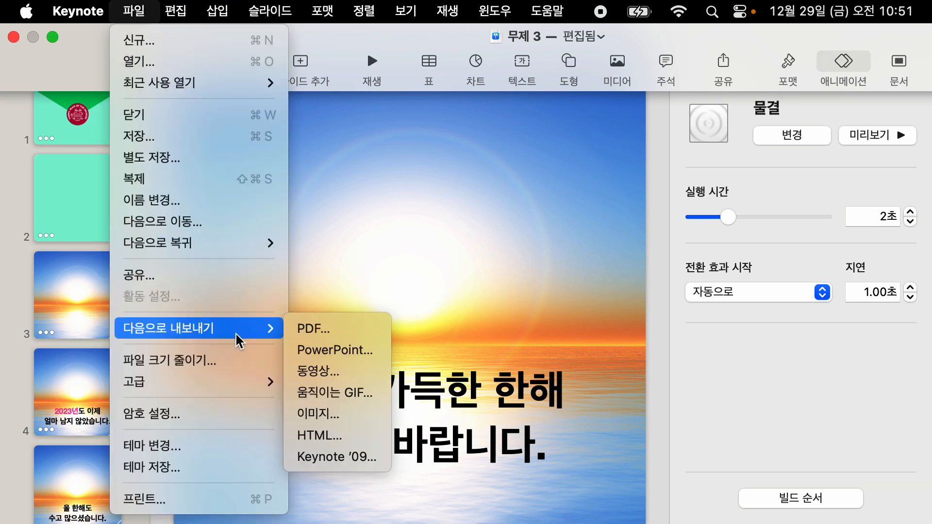
left_click(340, 372)
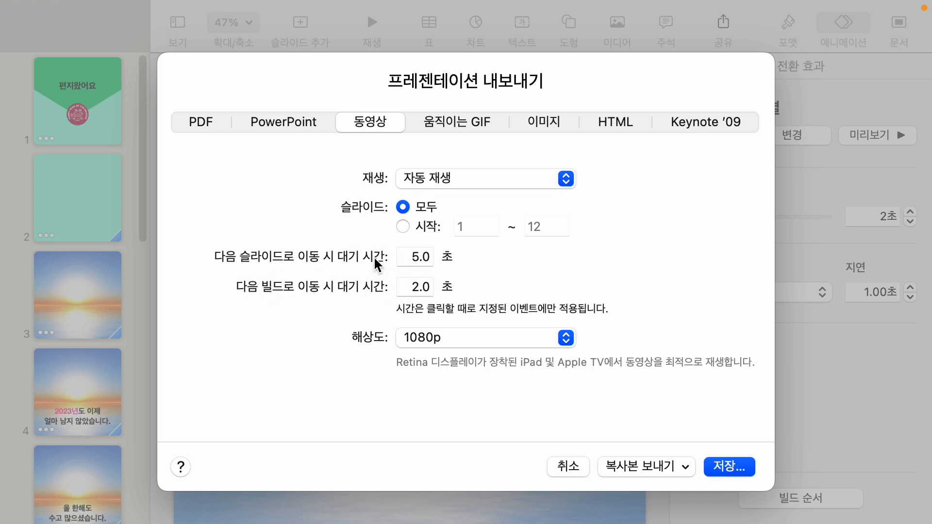
left_click_drag(415, 258, 418, 258)
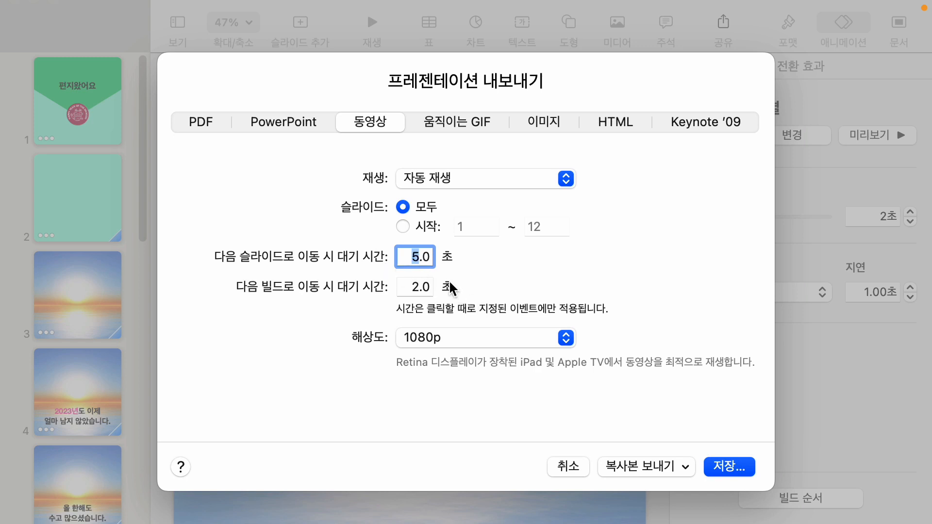
type("2")
left_click(456, 334)
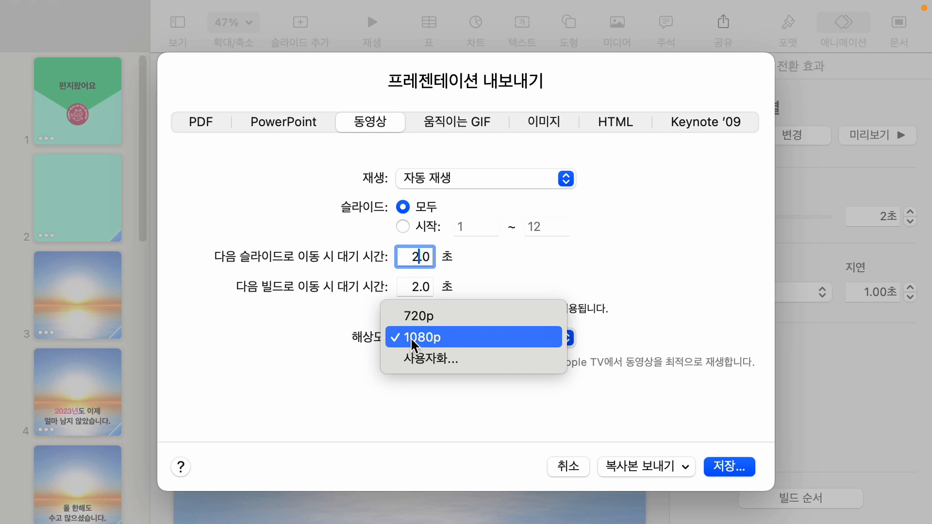
left_click(446, 338)
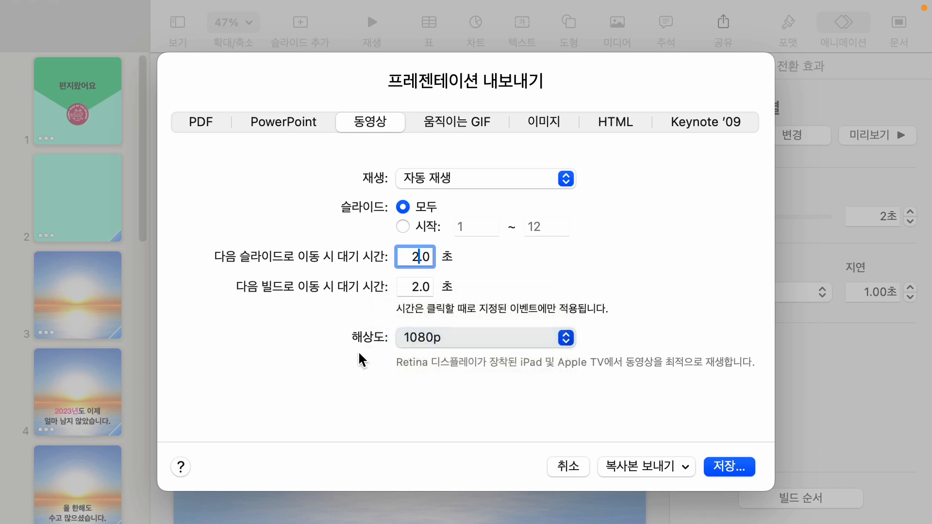
- Export the movie to the 컨텐츠 제작 folder under the name 연말연시 카드
left_click(733, 467)
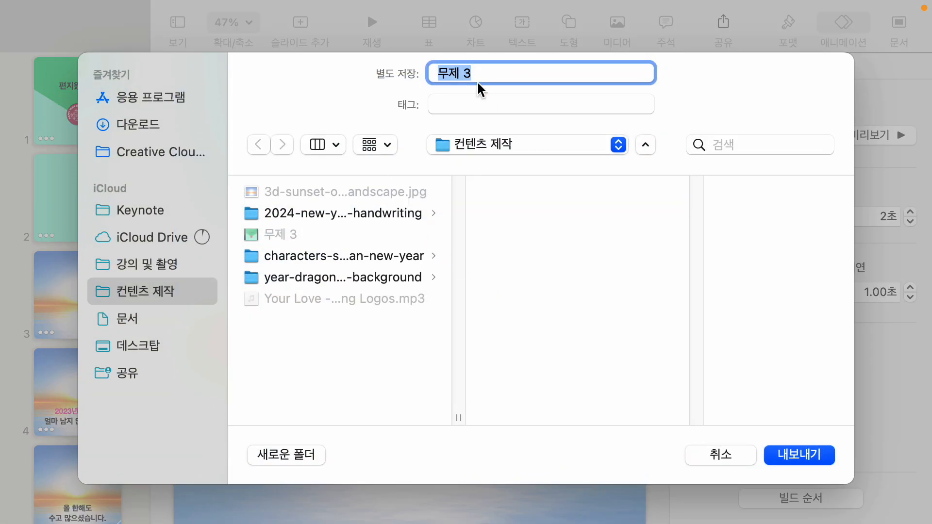
type("dus")
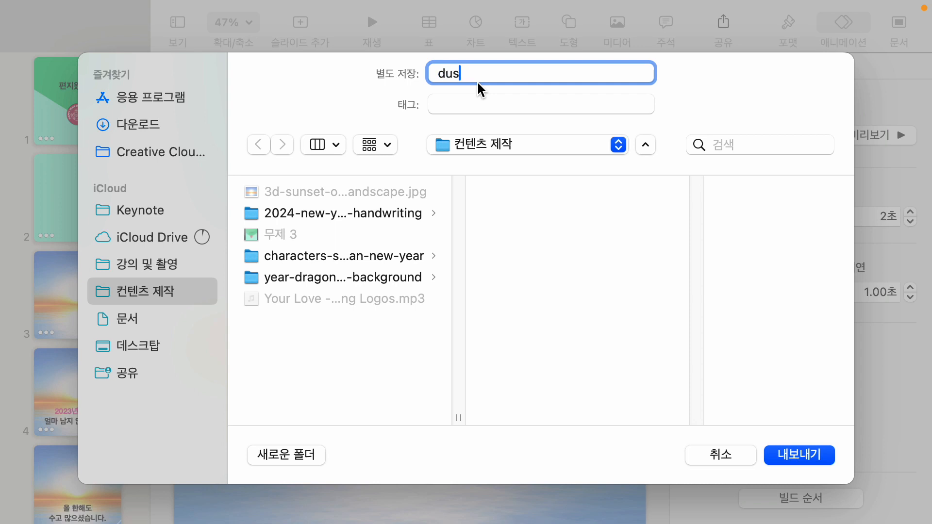
key("BackSpace")
key("BackSpace")
key("BackSpace")
type("연말연시 카드")
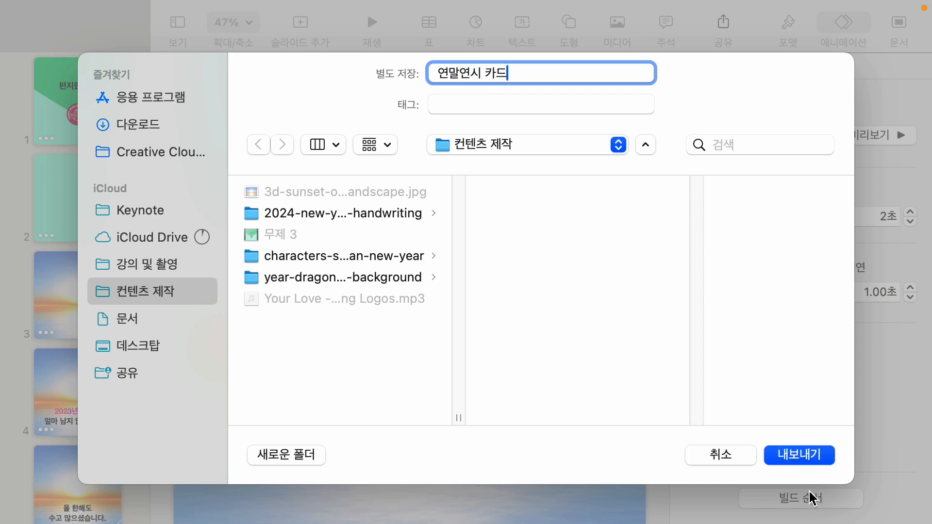
left_click(800, 455)
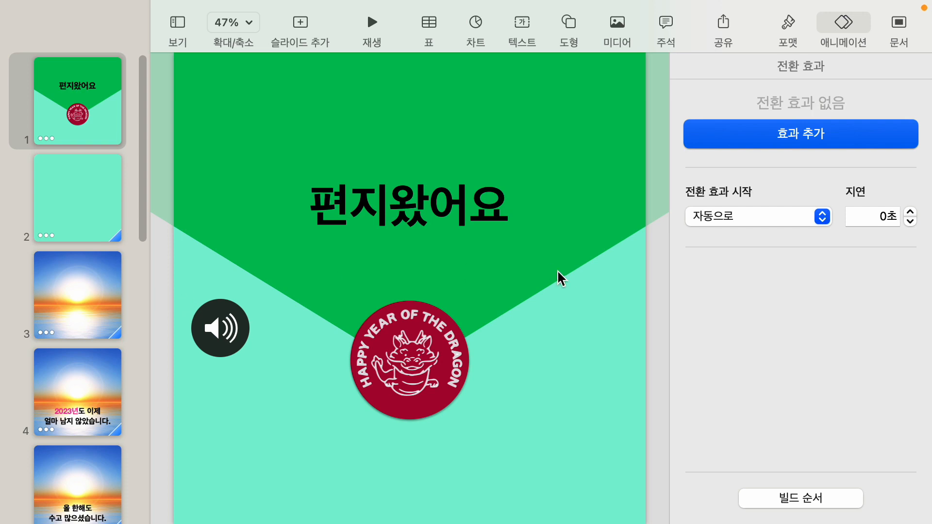
- Examine the build and audio format settings of slide 1's audio object, including trimming, repeat and playback across slides
left_click(240, 316)
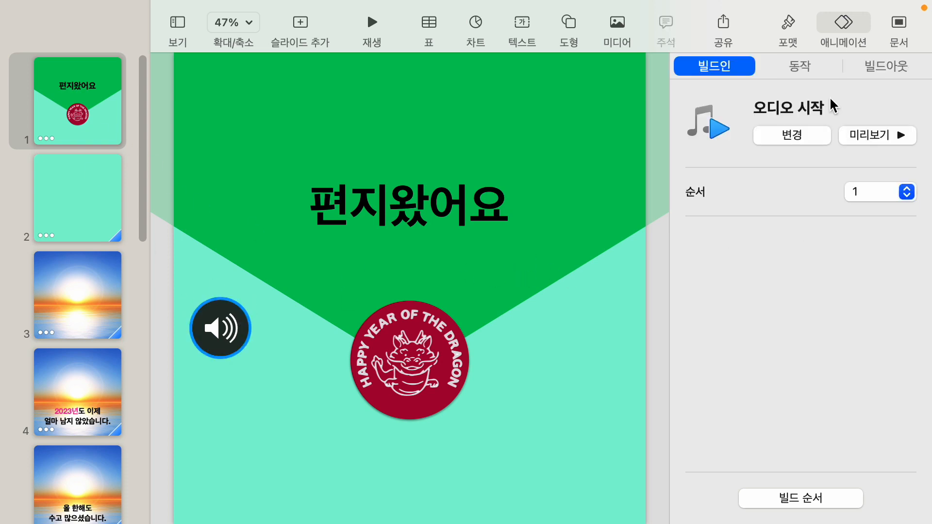
left_click(791, 24)
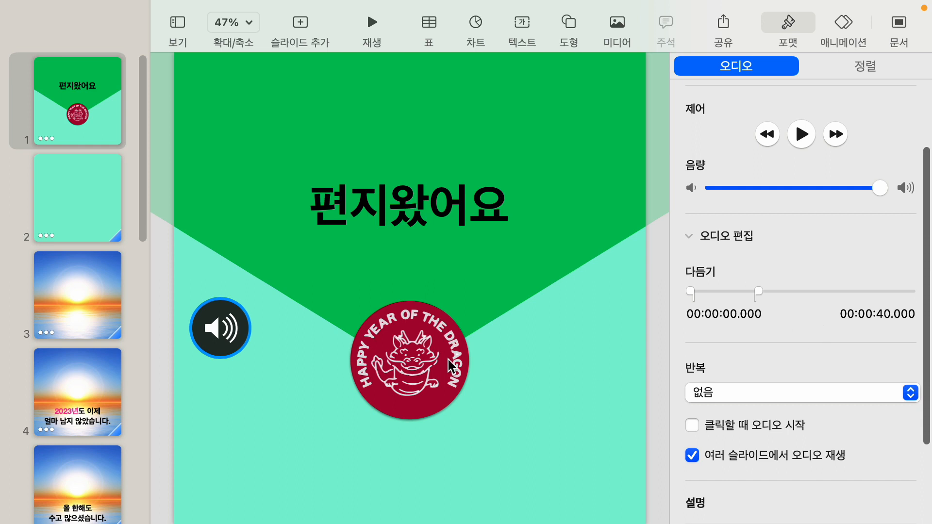
left_click(164, 294)
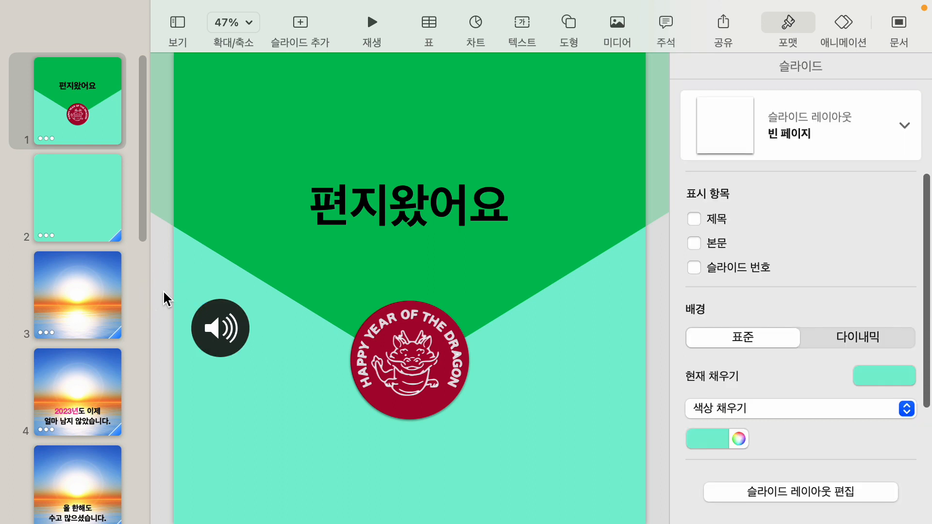